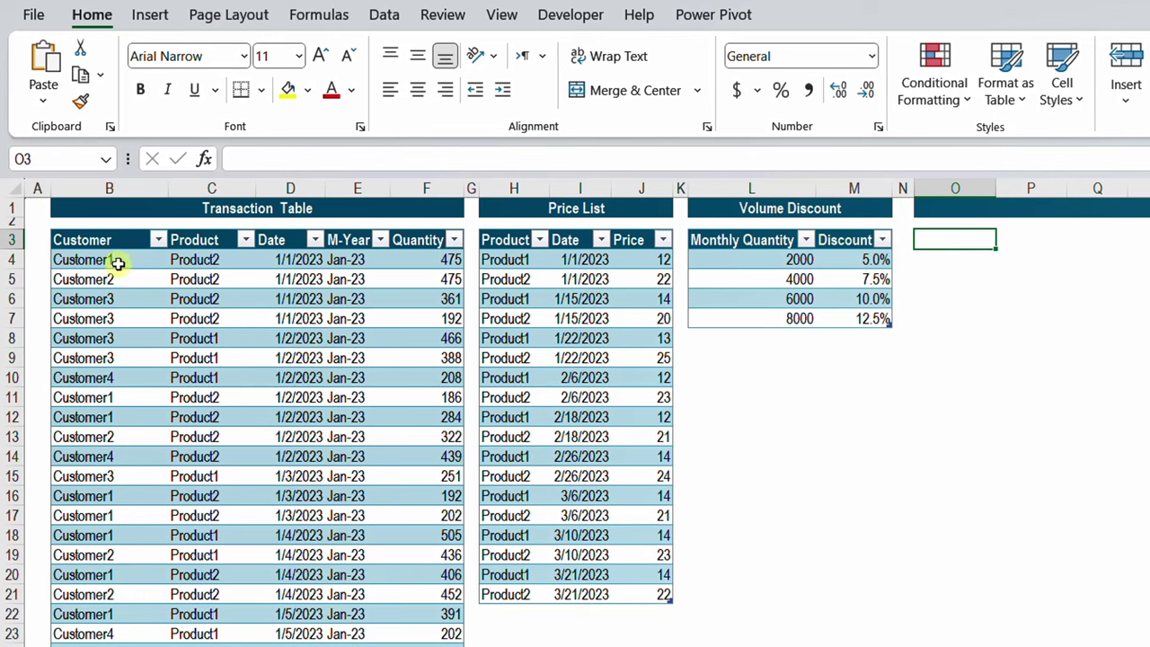
Check which customers, products and dates the Transaction Table contains using the column filter lists.
{"action": "left_click", "coordinate": [158, 239]}
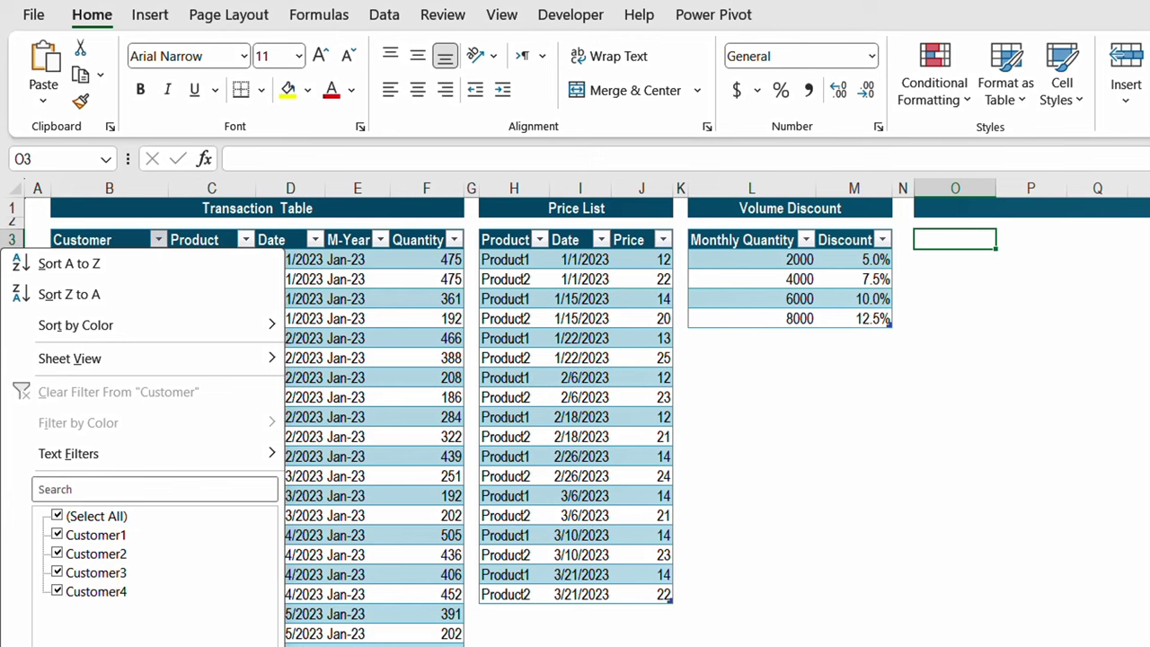
{"action": "key", "text": "Escape"}
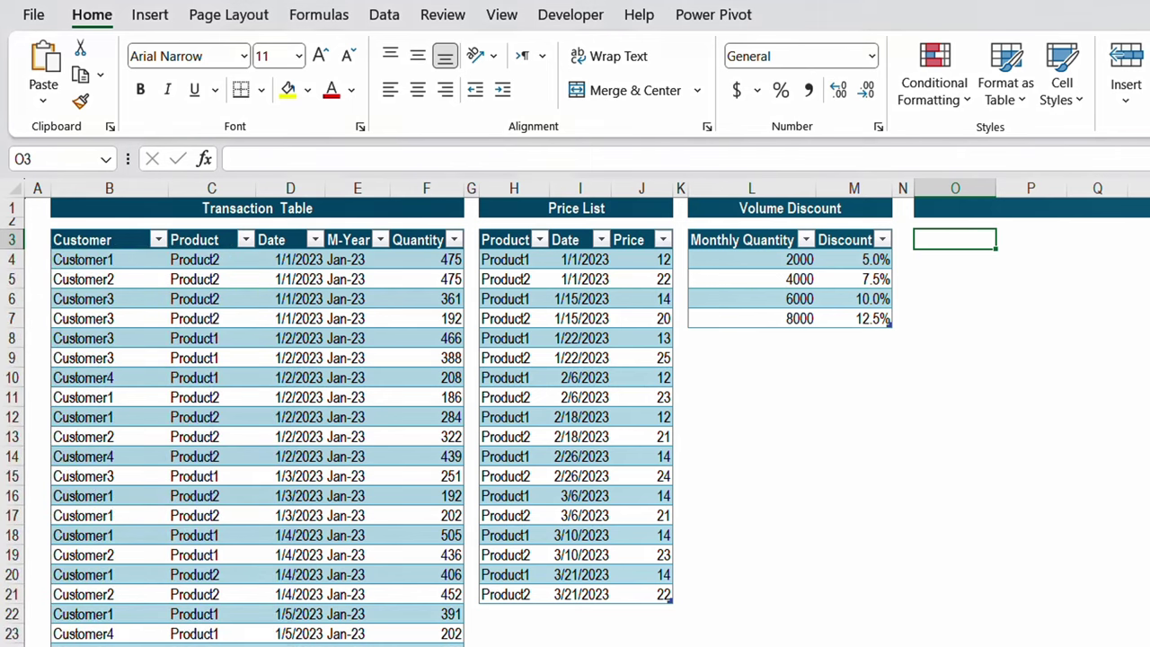
{"action": "left_click", "coordinate": [245, 240]}
{"action": "key", "text": "Escape"}
{"action": "left_click", "coordinate": [314, 239]}
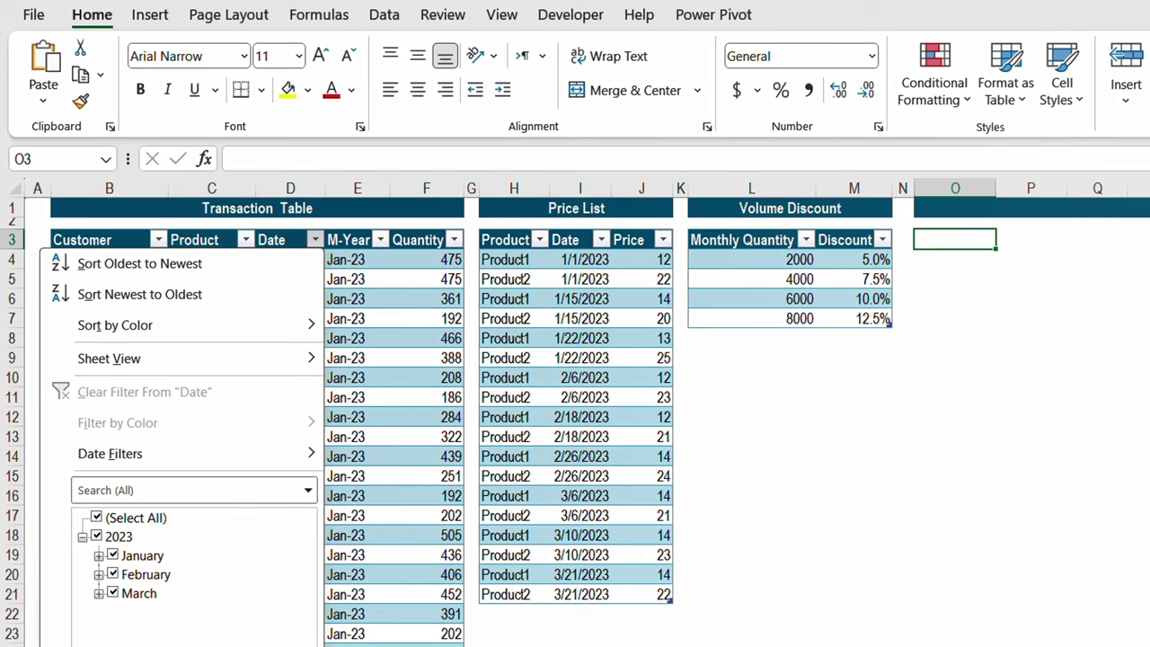
{"action": "left_click", "coordinate": [358, 261]}
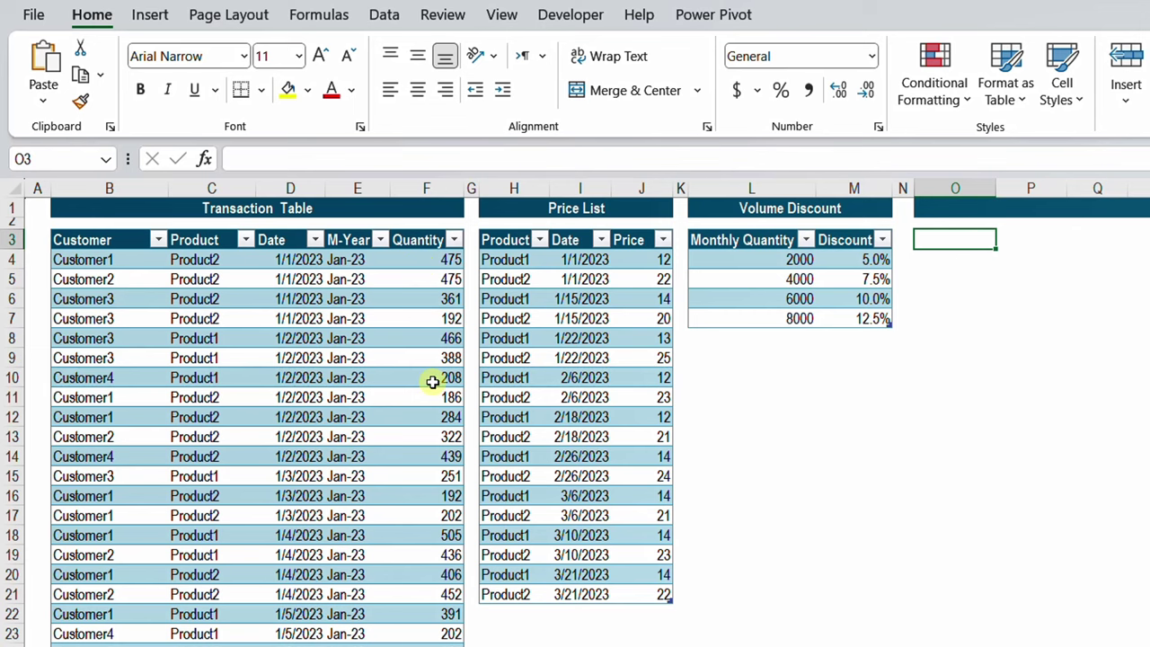
Examine how far the Quantity column of the Transaction Table extends and return to the header area.
{"action": "left_click", "coordinate": [429, 342]}
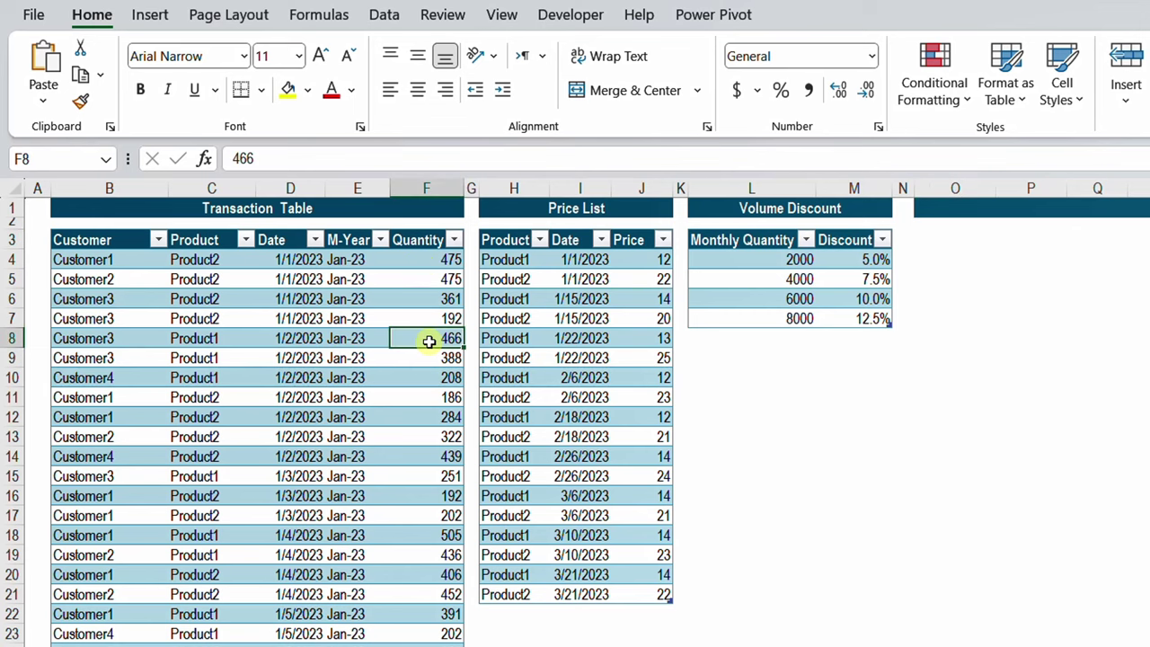
{"action": "key", "text": "ctrl+Down"}
{"action": "key", "text": "ctrl+Up"}
{"action": "key", "text": "Up"}
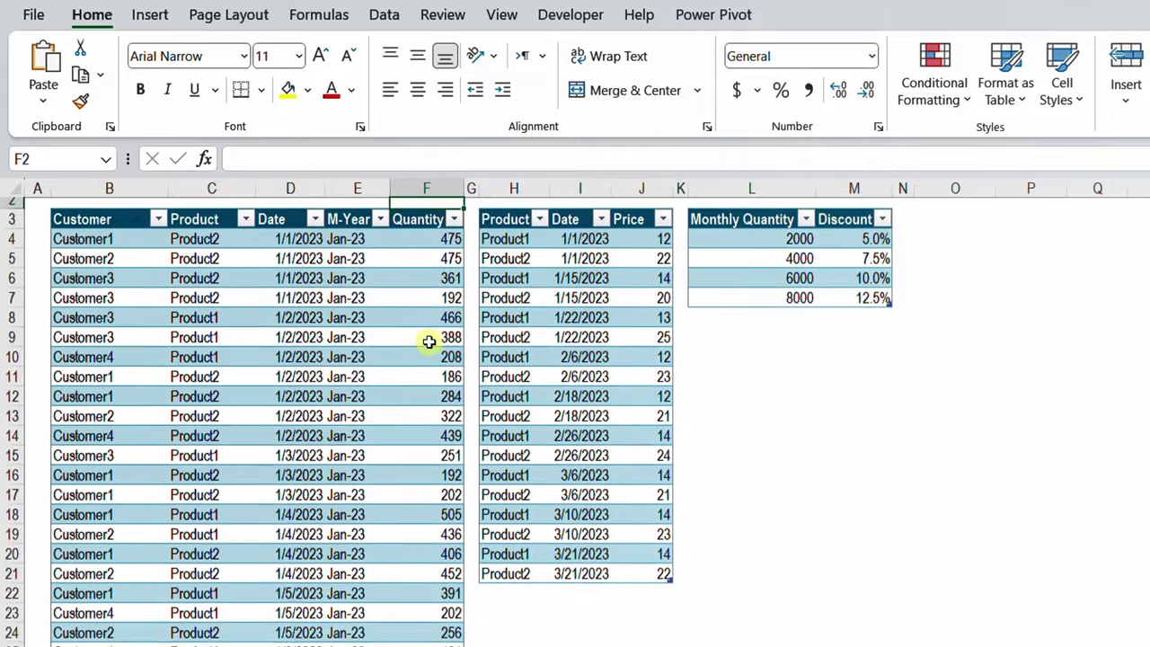
{"action": "key", "text": "Up"}
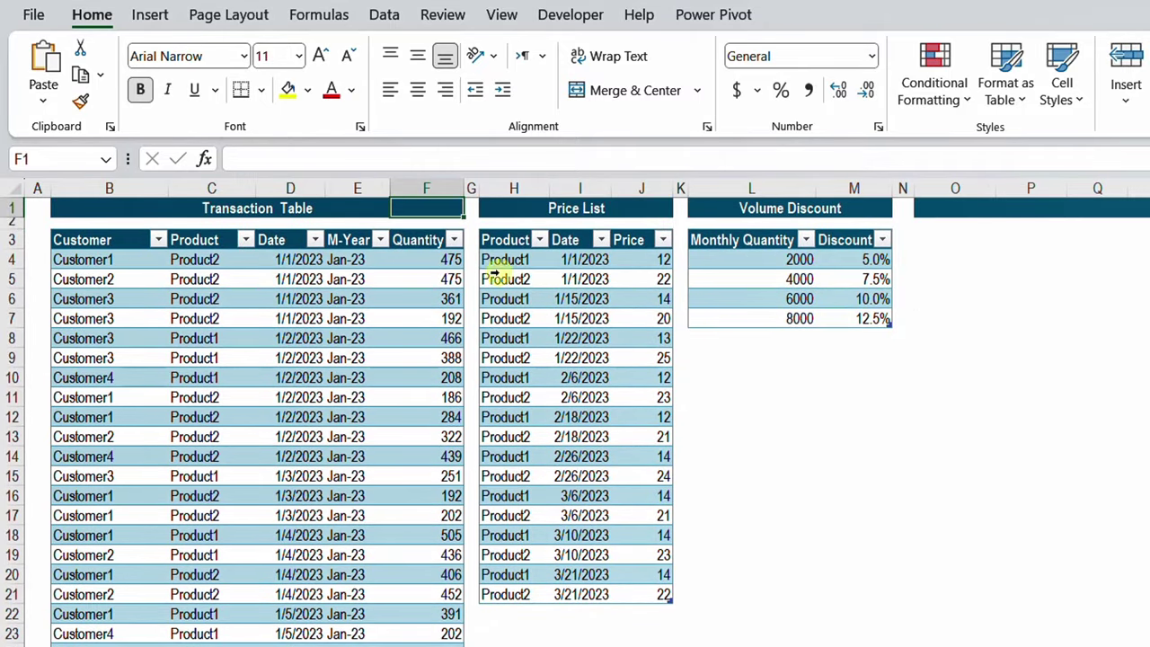
Filter the Price List to Product1 only and review its dates and prices.
{"action": "left_click", "coordinate": [512, 262]}
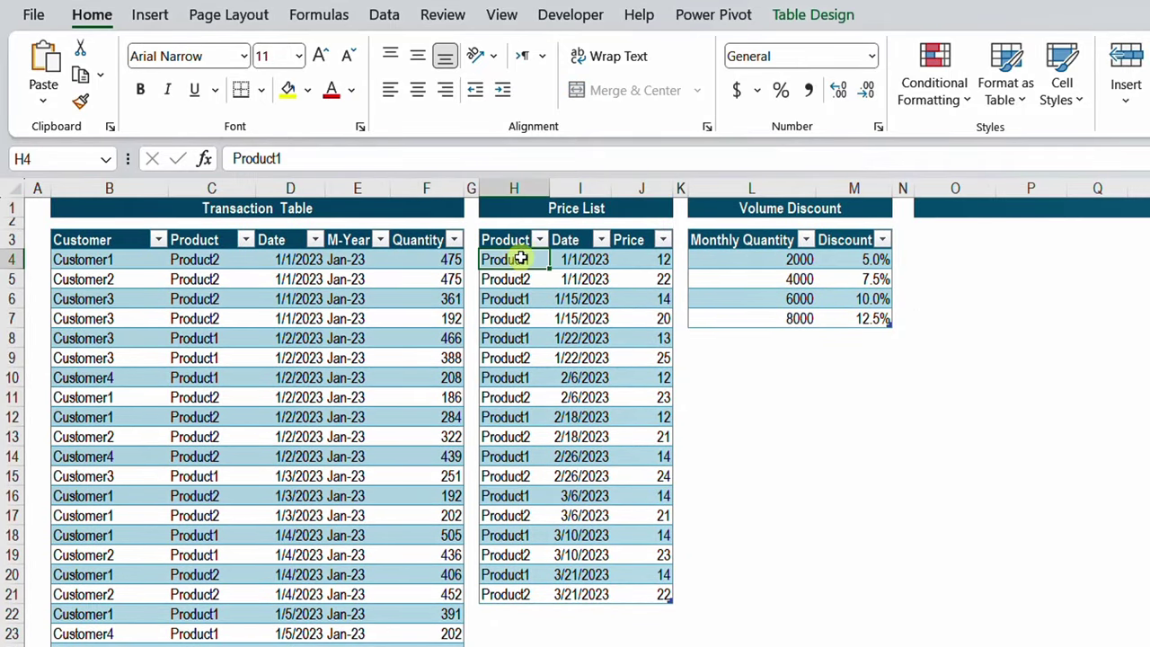
{"action": "left_click", "coordinate": [539, 240]}
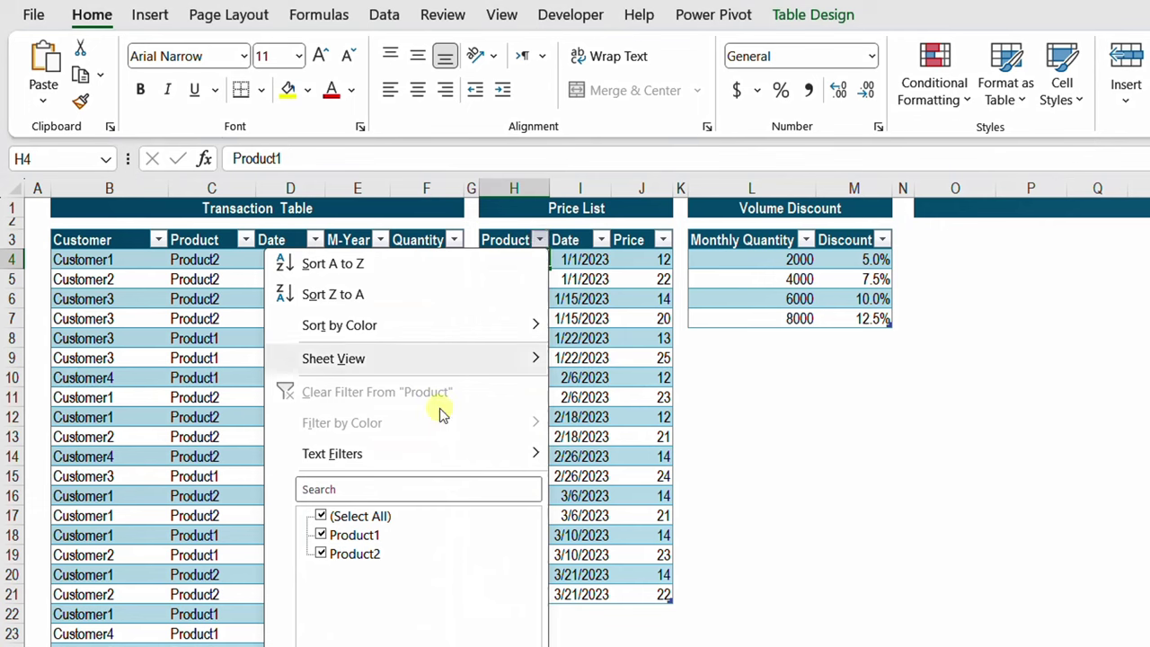
{"action": "left_click", "coordinate": [322, 515]}
{"action": "left_click", "coordinate": [324, 534]}
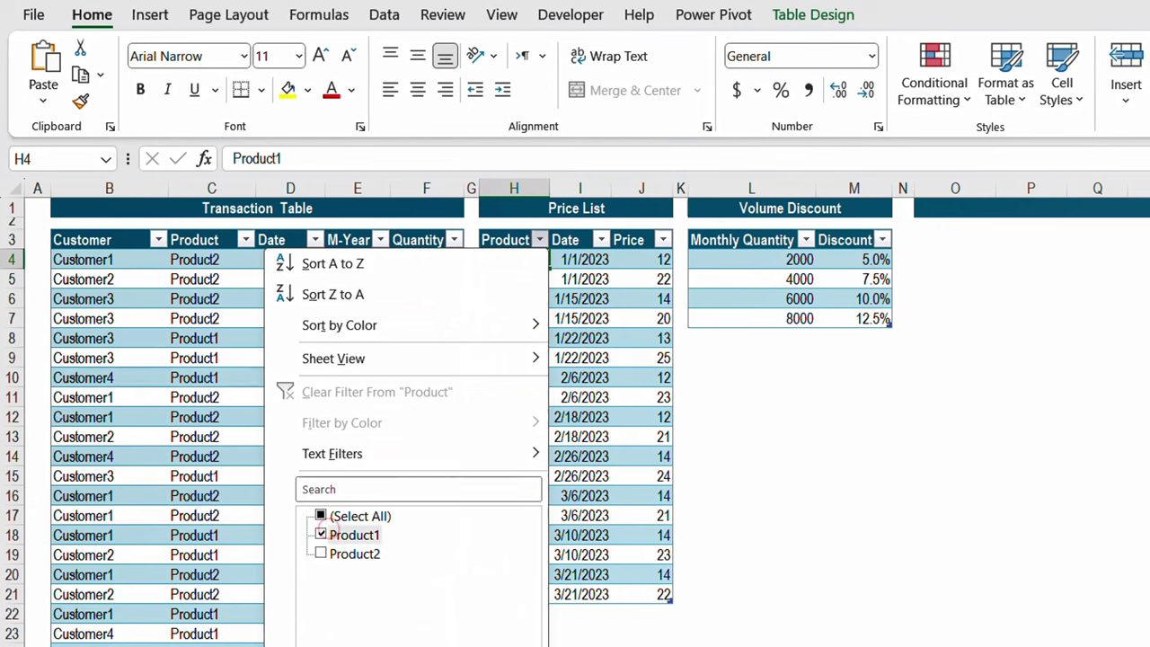
{"action": "key", "text": "Return"}
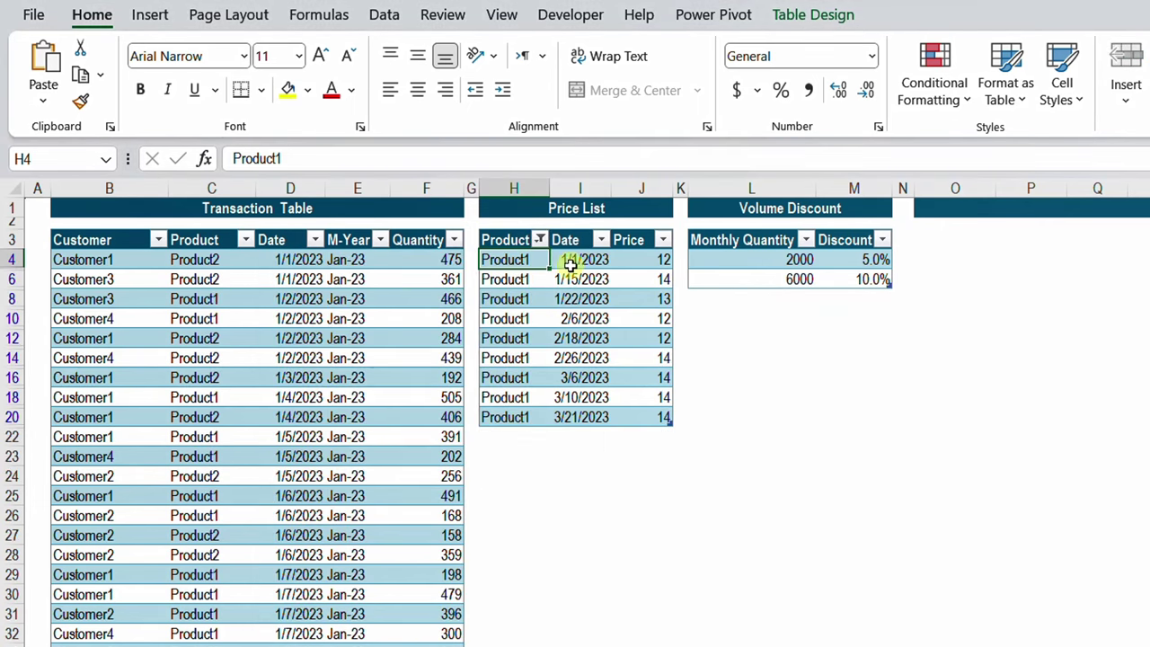
{"action": "left_click_drag", "start_coordinate": [569, 259], "coordinate": [579, 415]}
{"action": "left_click_drag", "start_coordinate": [658, 259], "coordinate": [667, 419]}
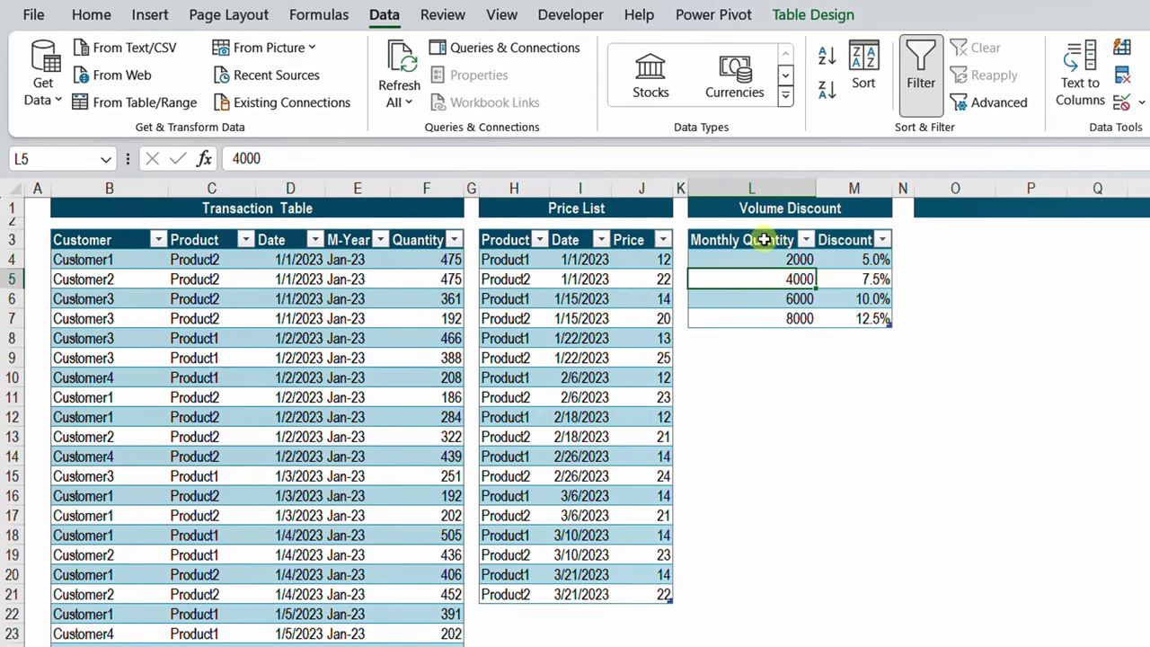
Review the monthly quantity thresholds and their matching discount rates in the Volume Discount table.
{"action": "left_click", "coordinate": [762, 239]}
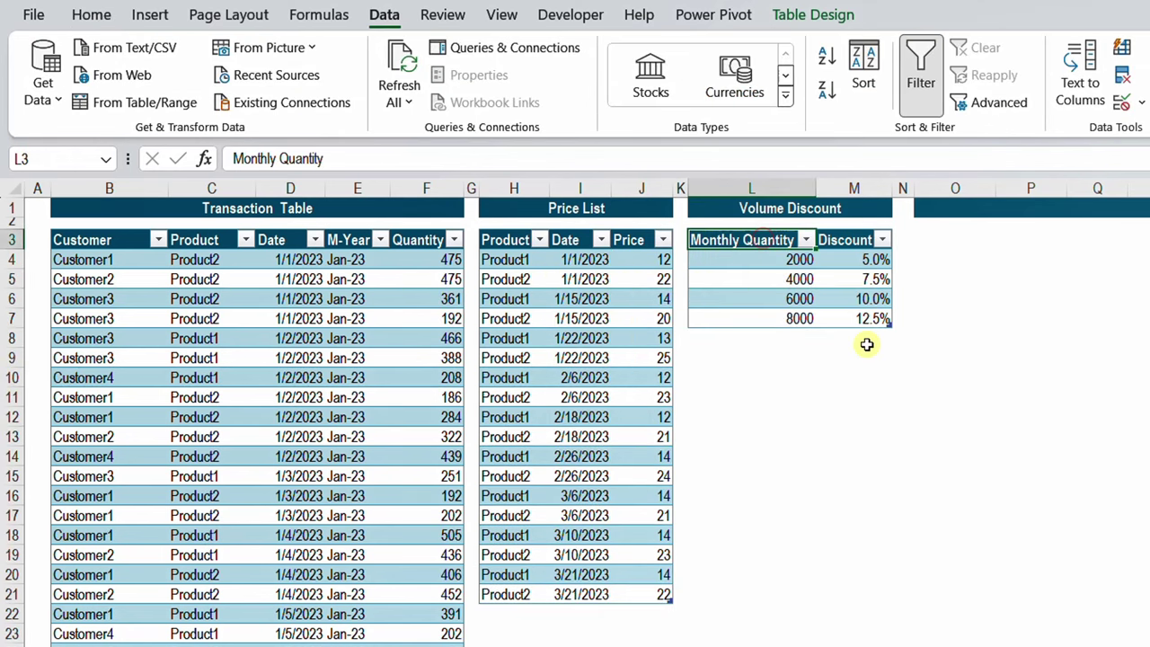
{"action": "key", "text": "Down"}
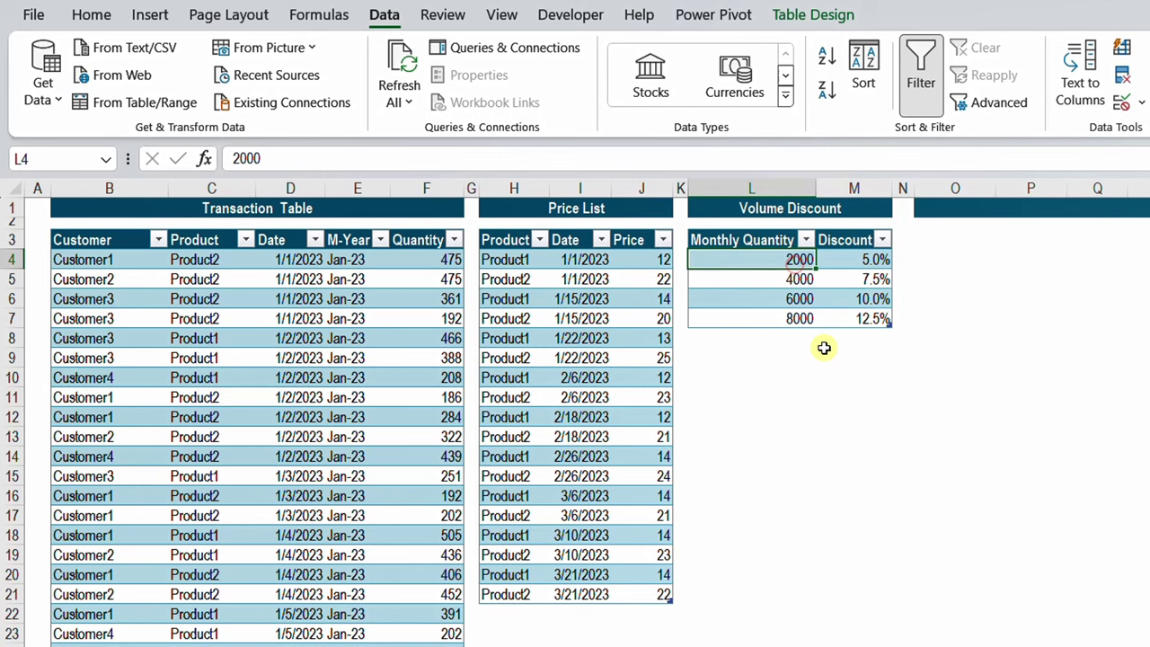
{"action": "left_click", "coordinate": [865, 260]}
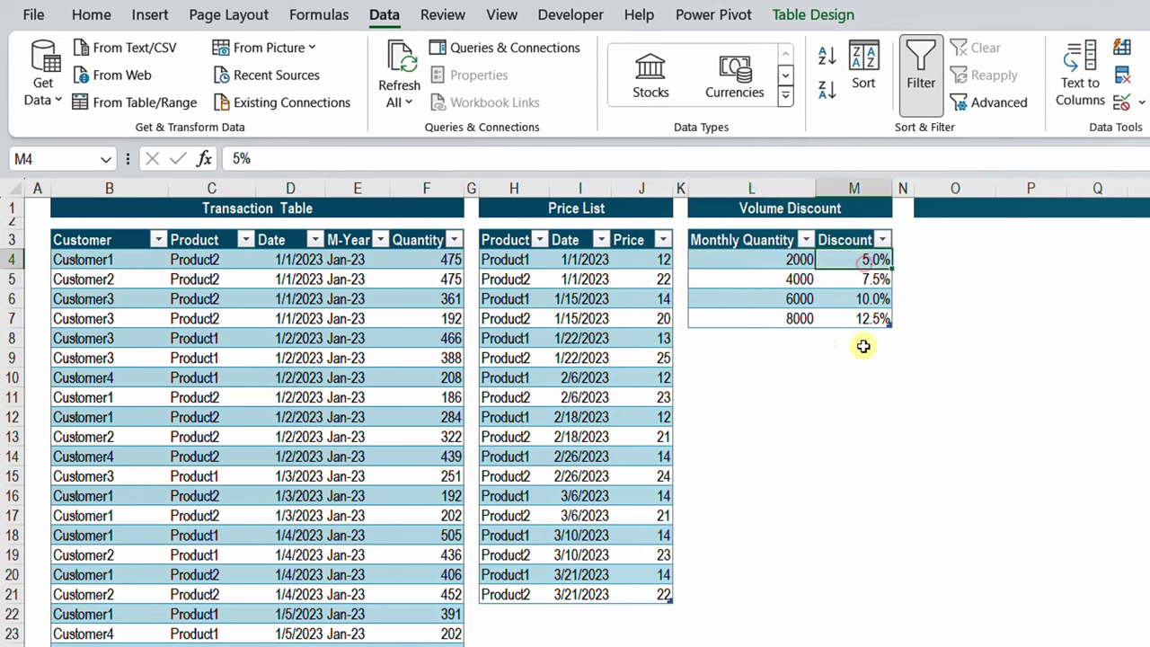
{"action": "left_click", "coordinate": [801, 280]}
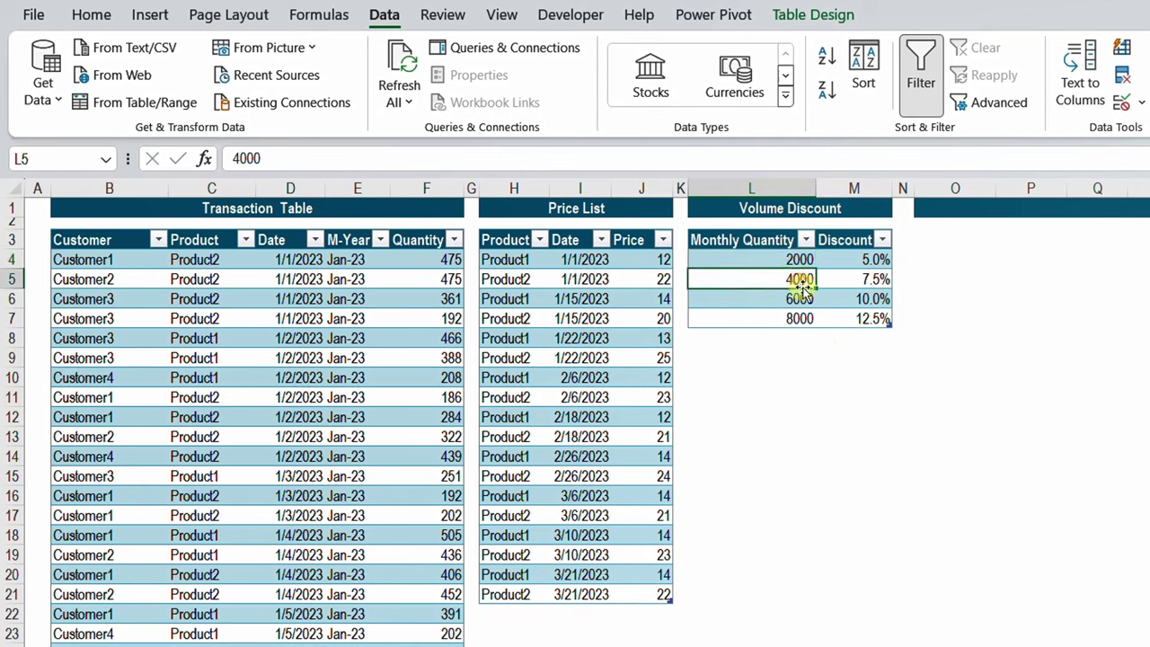
{"action": "left_click", "coordinate": [848, 282]}
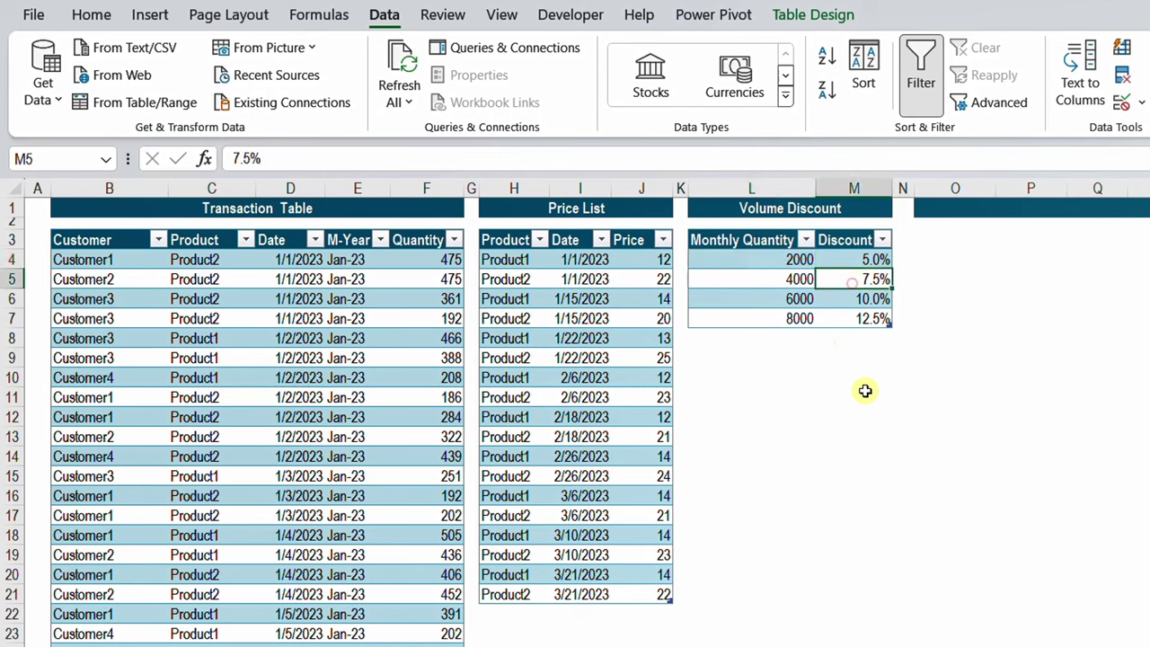
{"action": "left_click", "coordinate": [801, 301]}
{"action": "left_click", "coordinate": [864, 301]}
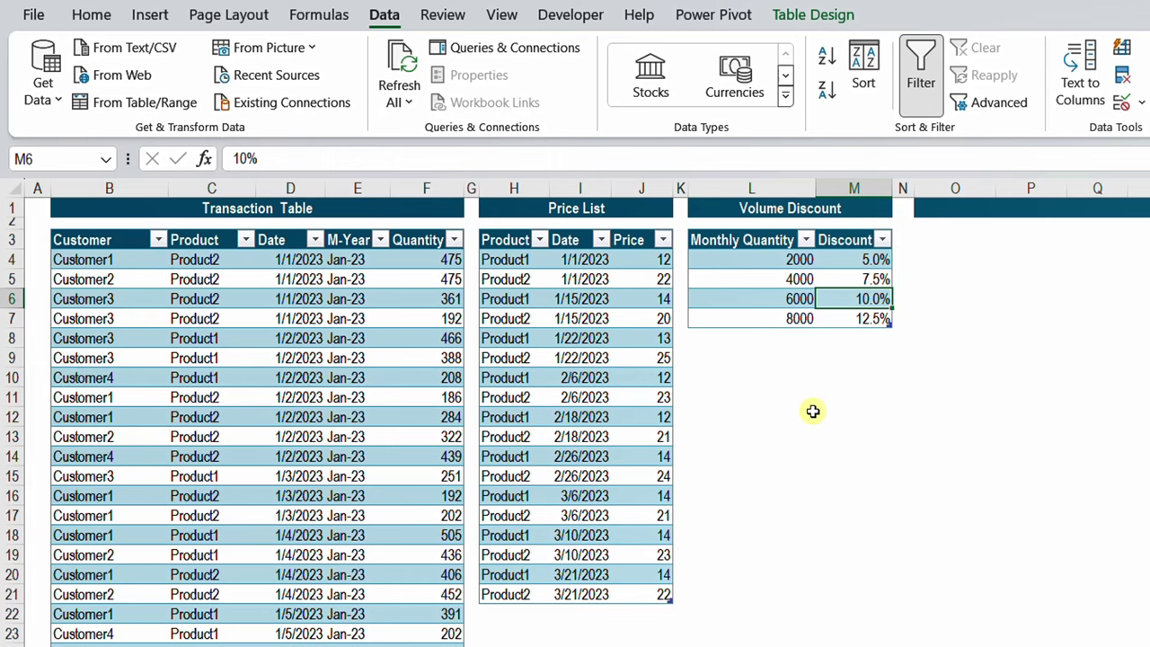
Show the workbook's queries, open T_Table in the Power Query Editor, and review its applied steps and columns.
{"action": "left_click", "coordinate": [503, 48]}
{"action": "mouse_move", "coordinate": [765, 271]}
{"action": "left_mouse_down"}
{"action": "mouse_move", "coordinate": [898, 377]}
{"action": "mouse_move", "coordinate": [1142, 476]}
{"action": "left_mouse_up"}
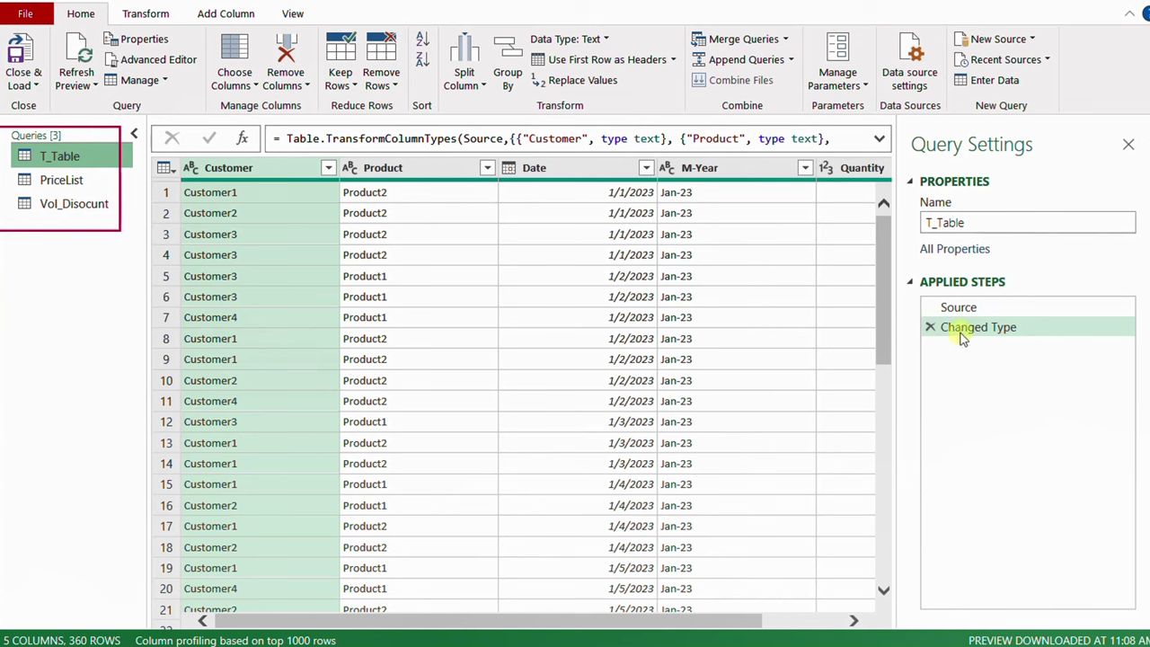
{"action": "mouse_move", "coordinate": [918, 289]}
{"action": "left_mouse_down"}
{"action": "mouse_move", "coordinate": [988, 332]}
{"action": "mouse_move", "coordinate": [1075, 342]}
{"action": "left_mouse_up"}
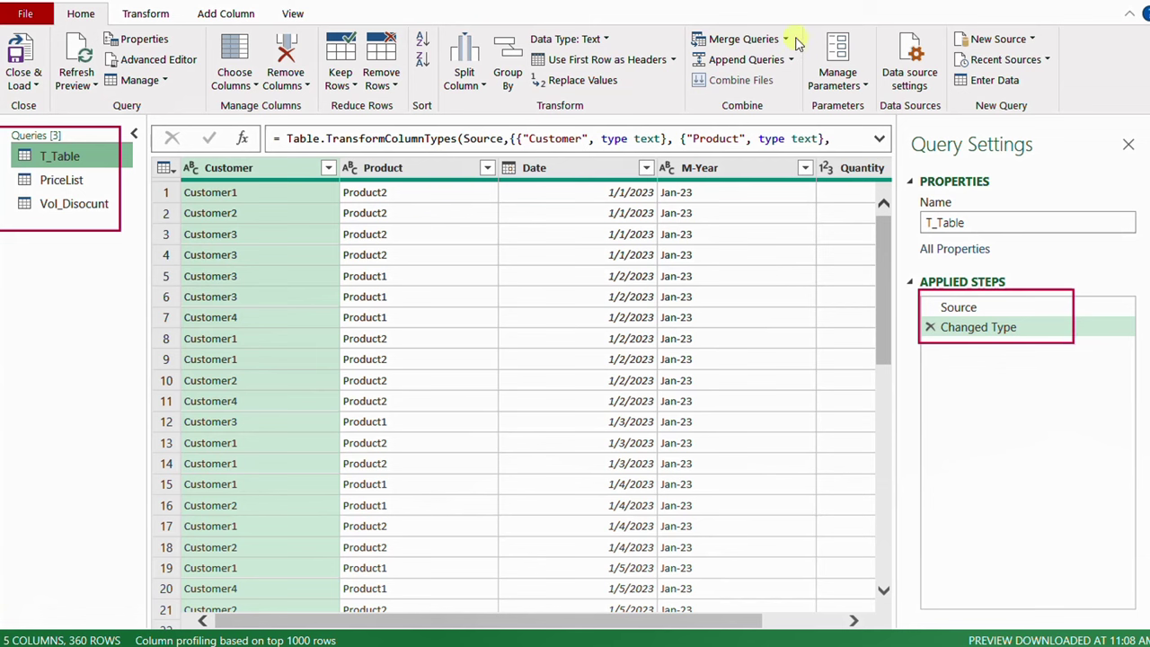
{"action": "key", "text": "Escape"}
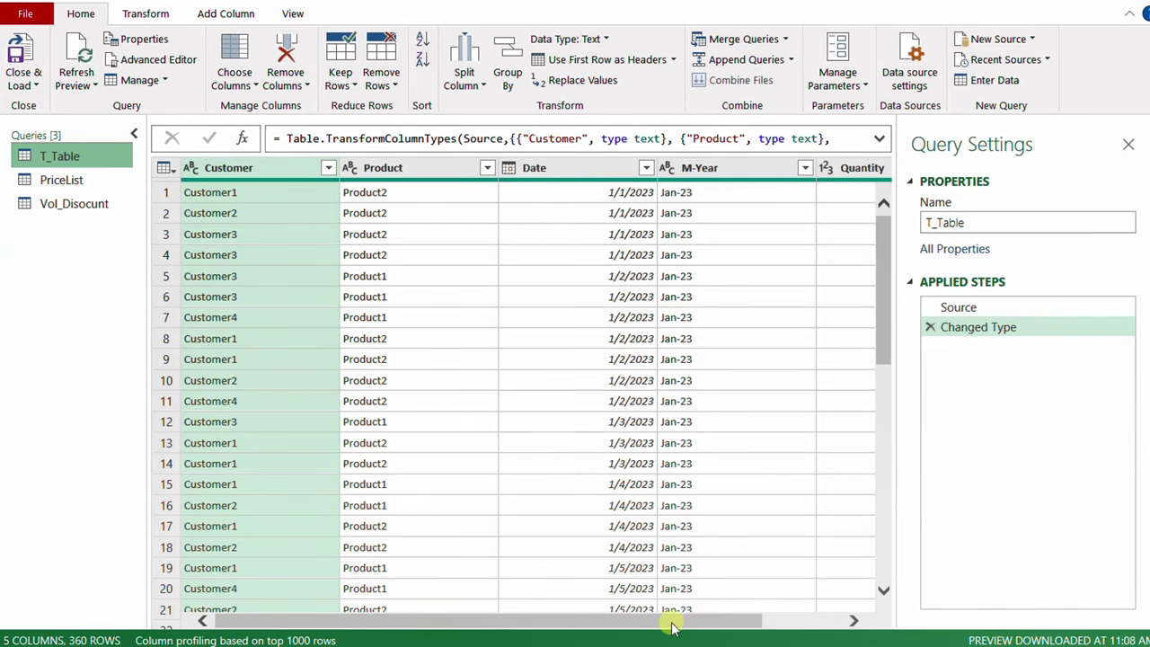
{"action": "left_click_drag", "start_coordinate": [667, 623], "coordinate": [748, 624]}
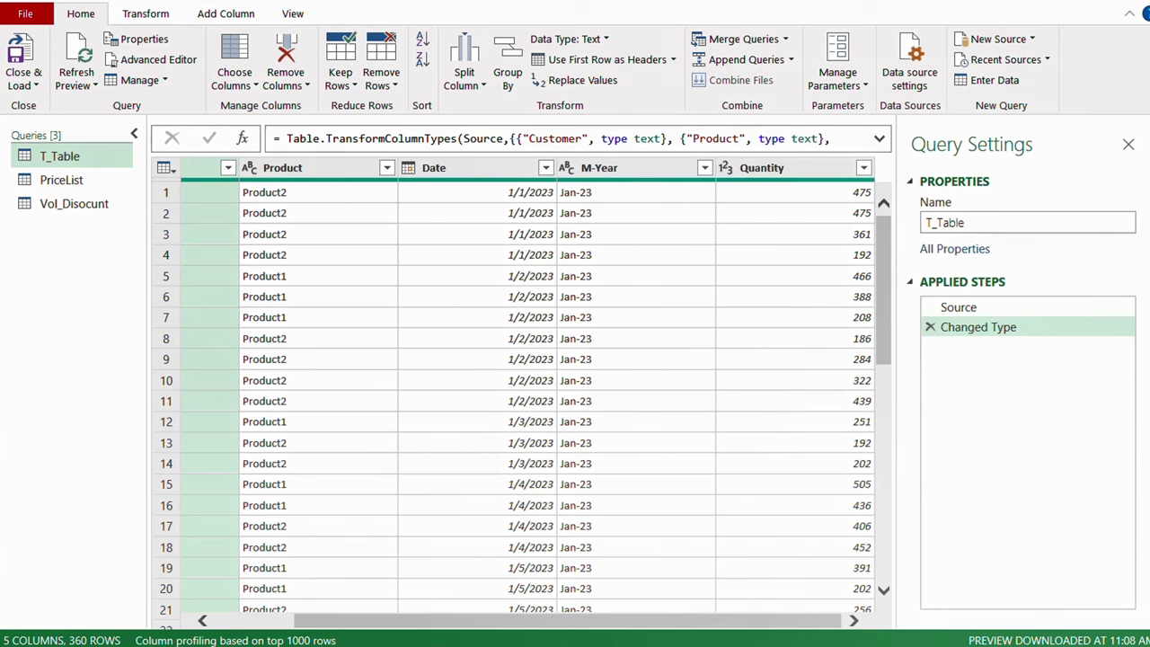
{"action": "mouse_move", "coordinate": [846, 151]}
{"action": "left_mouse_down"}
{"action": "mouse_move", "coordinate": [876, 175]}
{"action": "mouse_move", "coordinate": [971, 193]}
{"action": "mouse_move", "coordinate": [1013, 187]}
{"action": "left_mouse_up"}
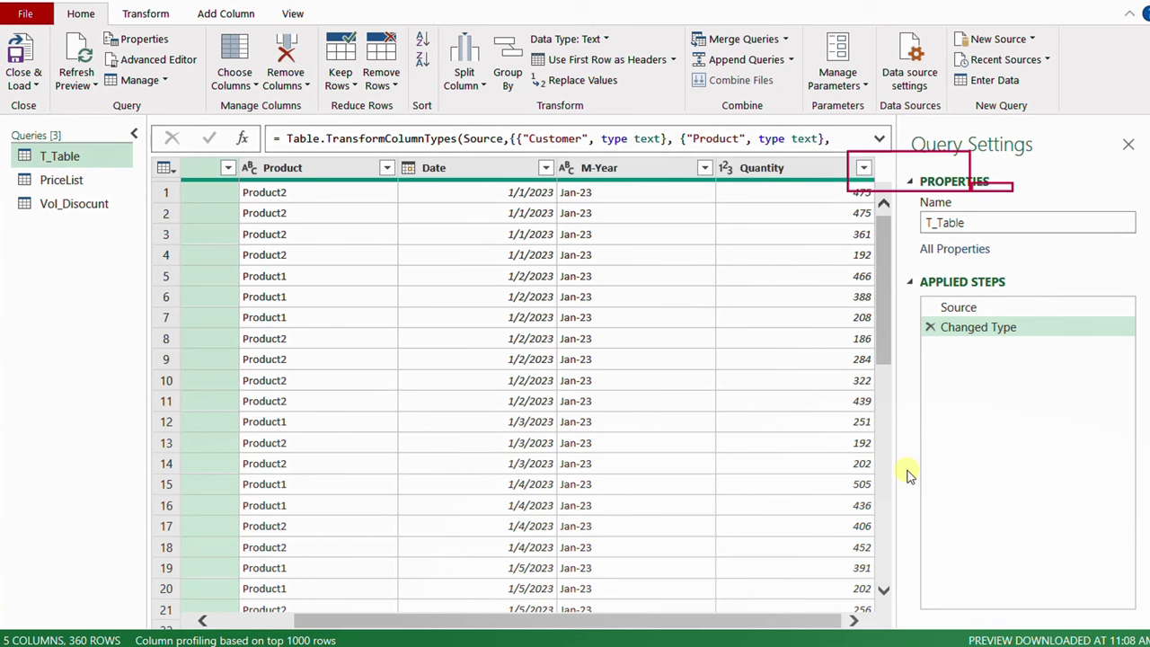
{"action": "key", "text": "Escape"}
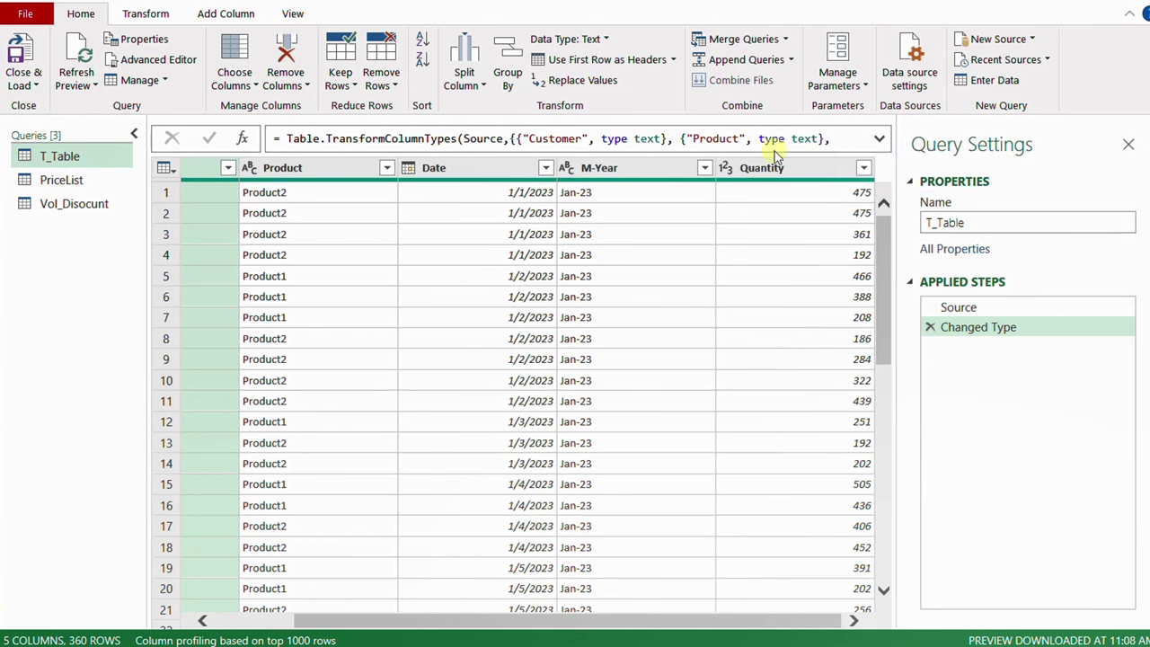
Add a custom column named Price to the T_Table query with the formula =PriceList.
{"action": "left_click", "coordinate": [225, 14]}
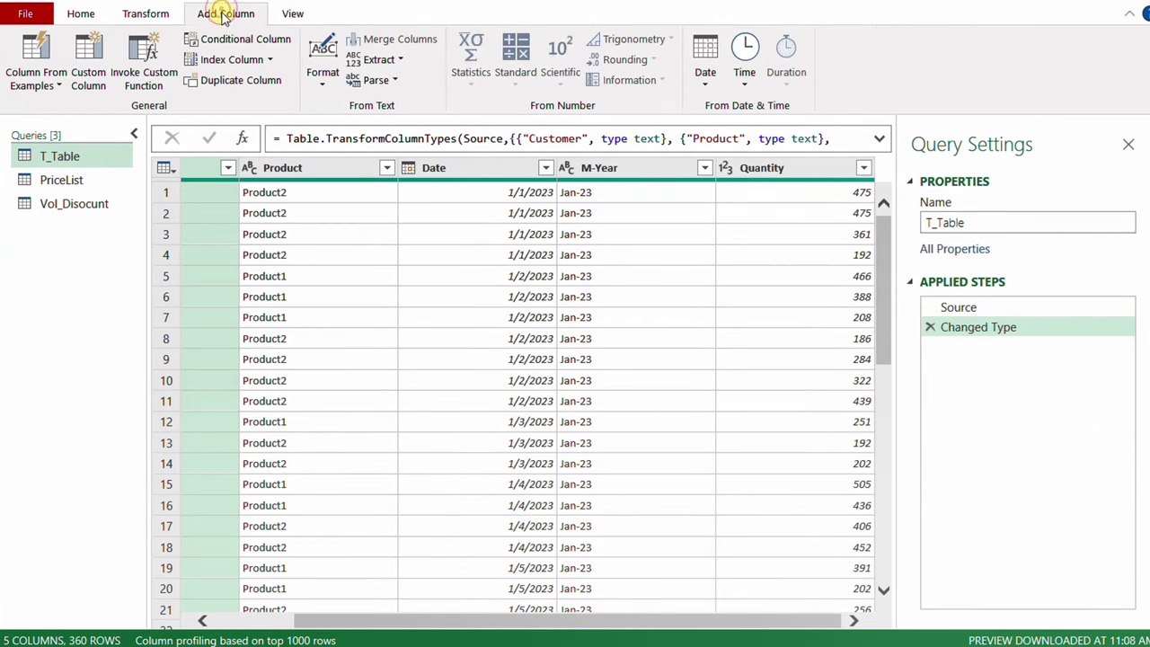
{"action": "left_click", "coordinate": [111, 85]}
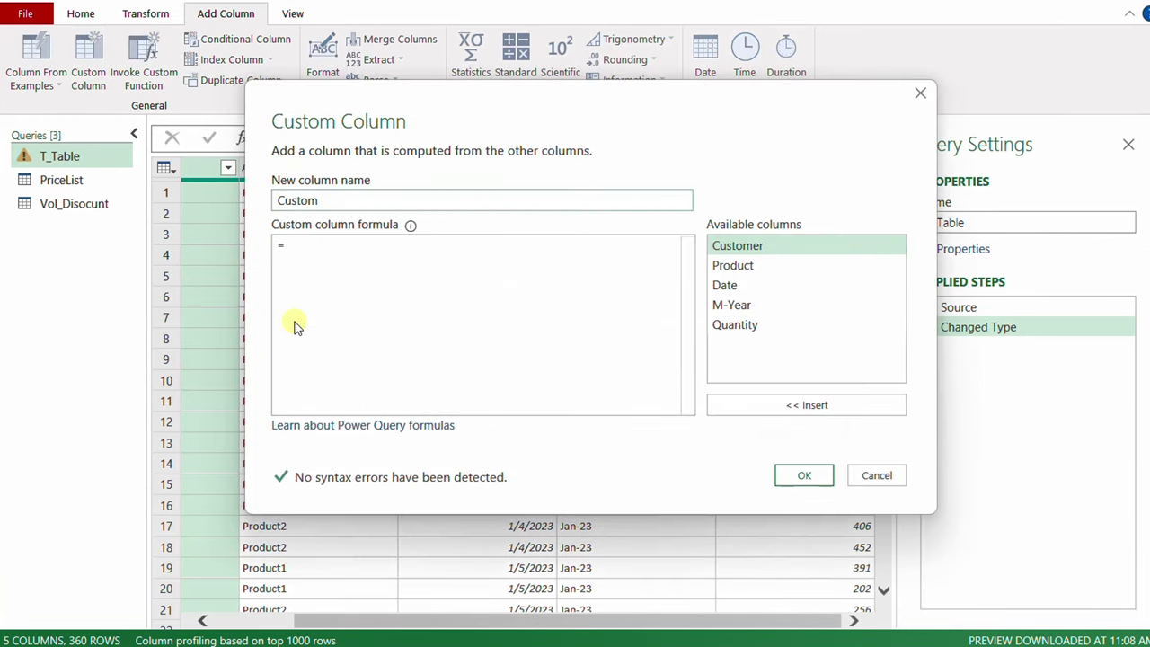
{"action": "left_click_drag", "start_coordinate": [320, 199], "coordinate": [249, 205]}
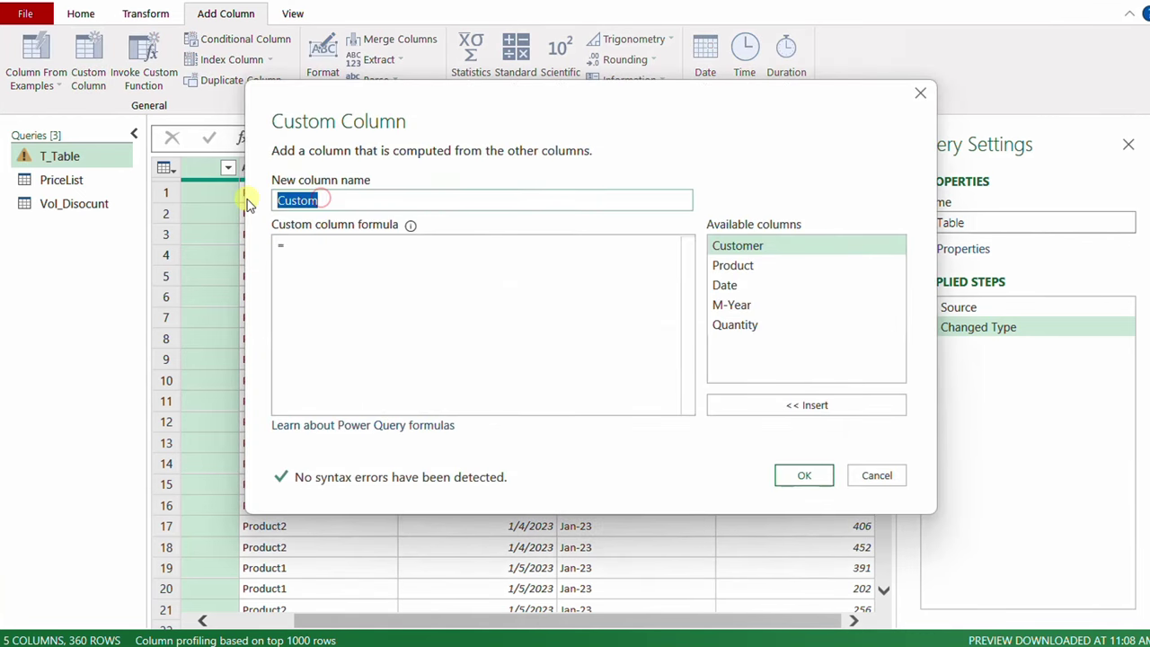
{"action": "type", "text": "Price"}
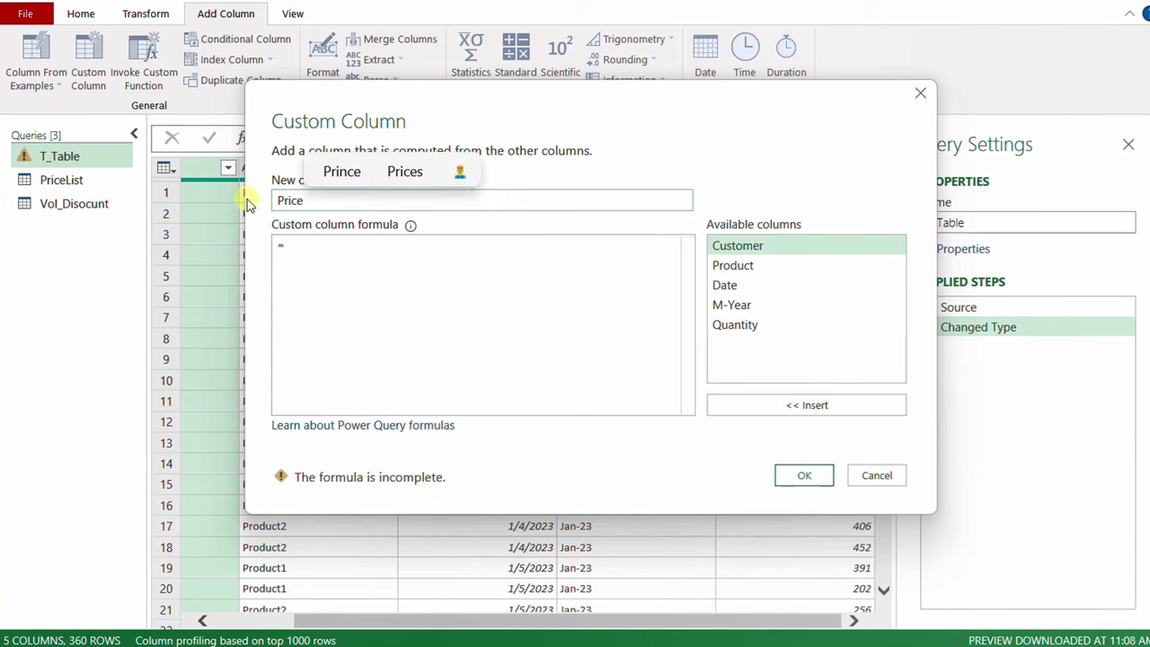
{"action": "left_click", "coordinate": [296, 245]}
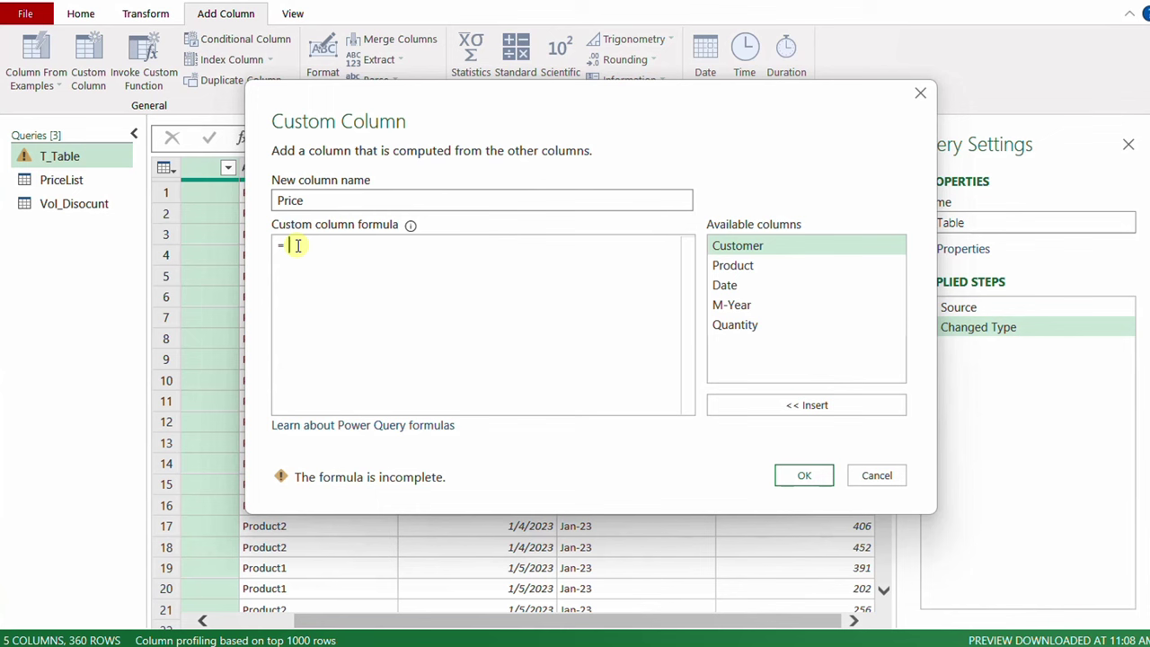
{"action": "type", "text": "PriceList"}
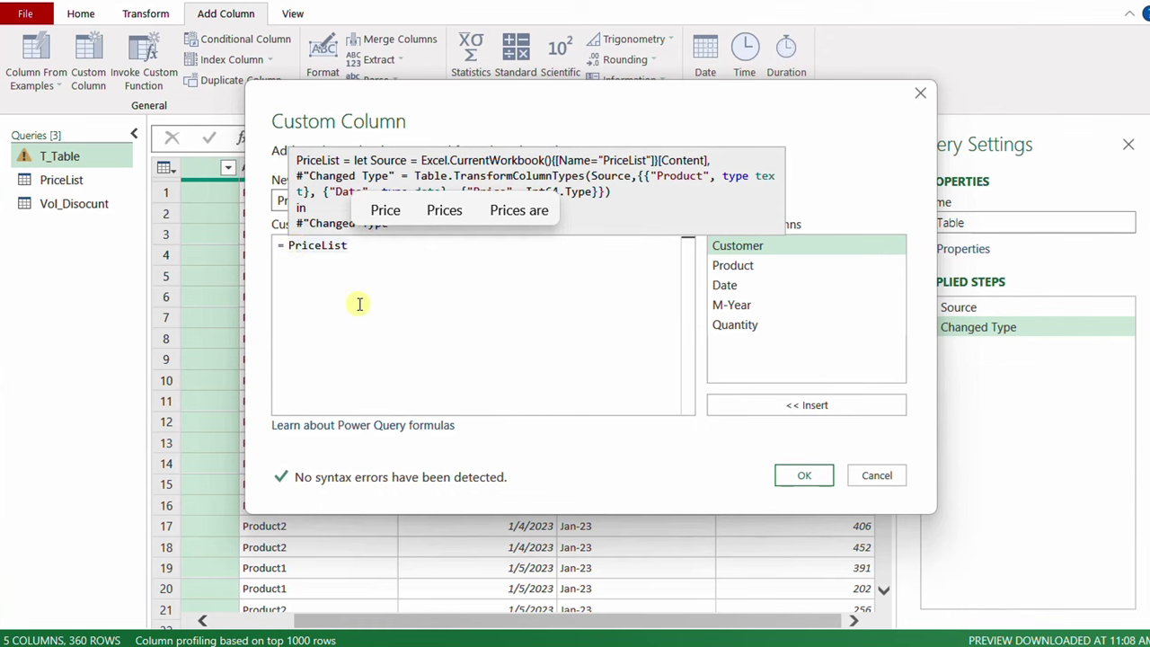
{"action": "left_click", "coordinate": [802, 481]}
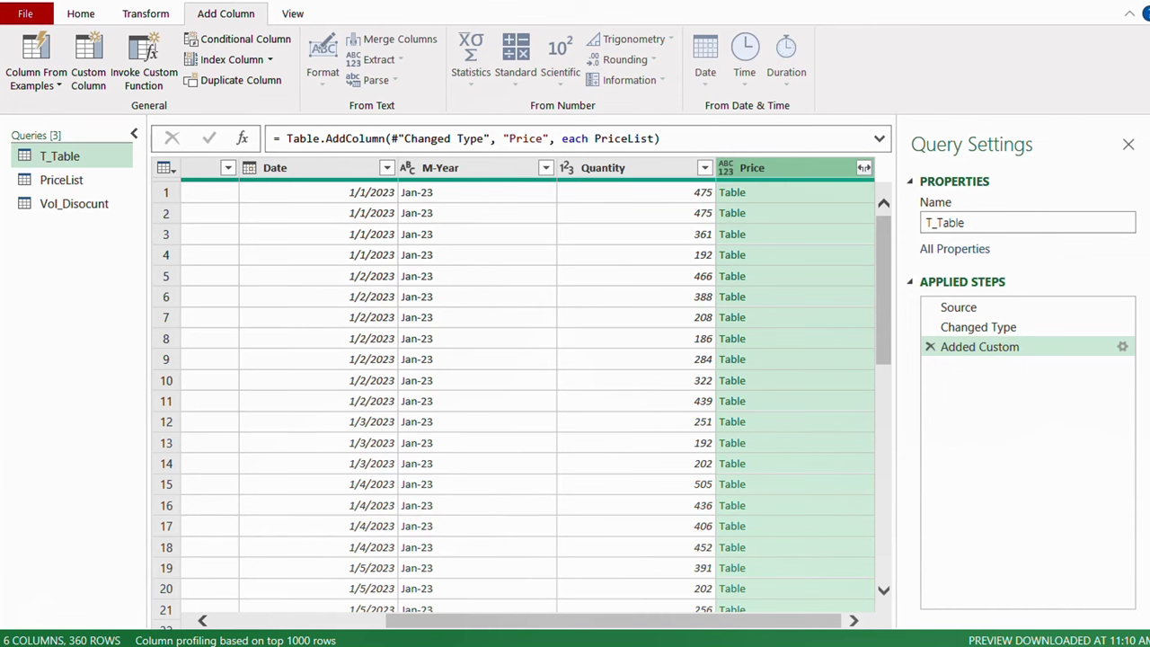
Preview the nested table in the Price column's first row in an enlarged preview, and compare its Product and Date columns with T_Table's.
{"action": "left_click", "coordinate": [817, 192]}
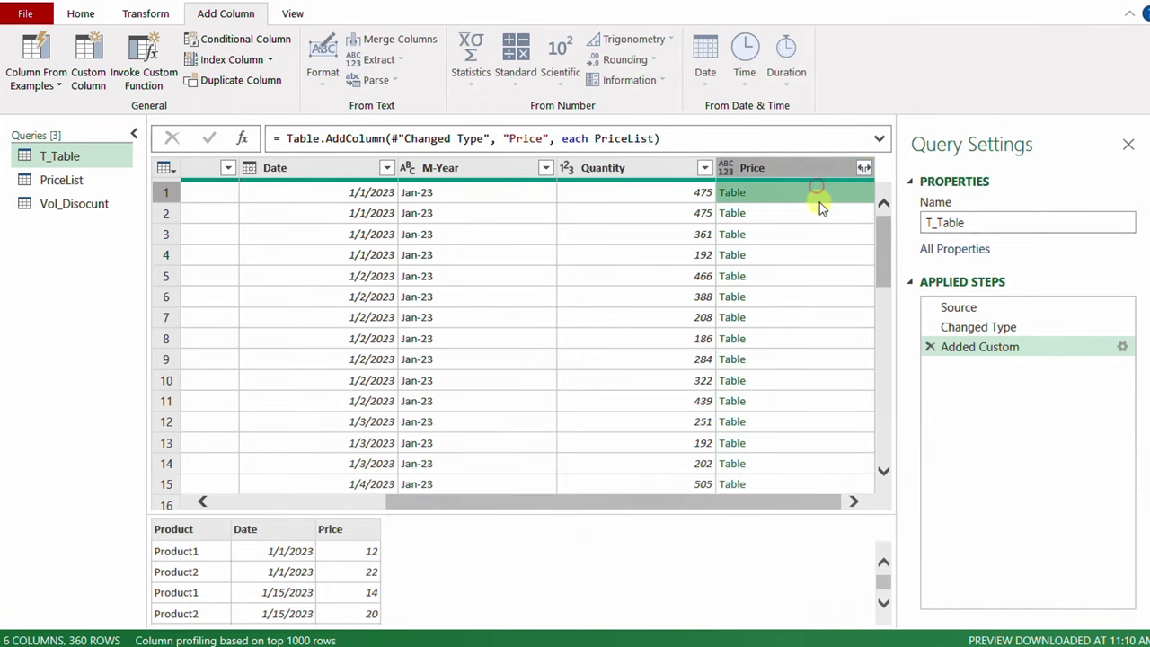
{"action": "left_click_drag", "start_coordinate": [460, 511], "coordinate": [452, 353]}
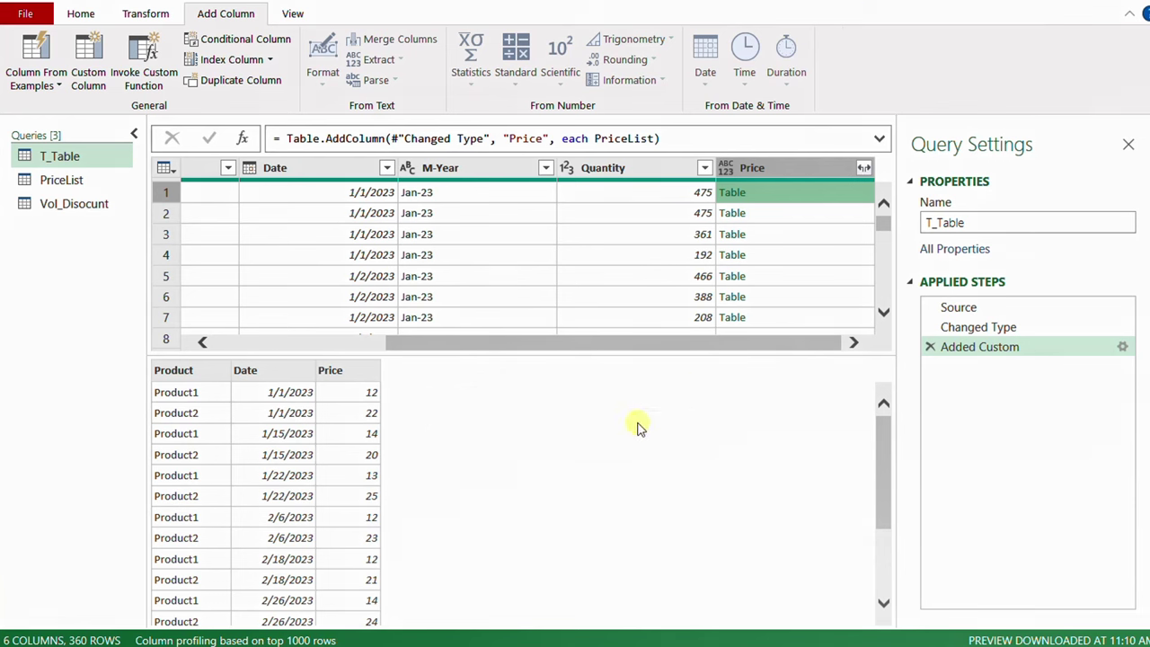
{"action": "left_click_drag", "start_coordinate": [146, 356], "coordinate": [315, 384]}
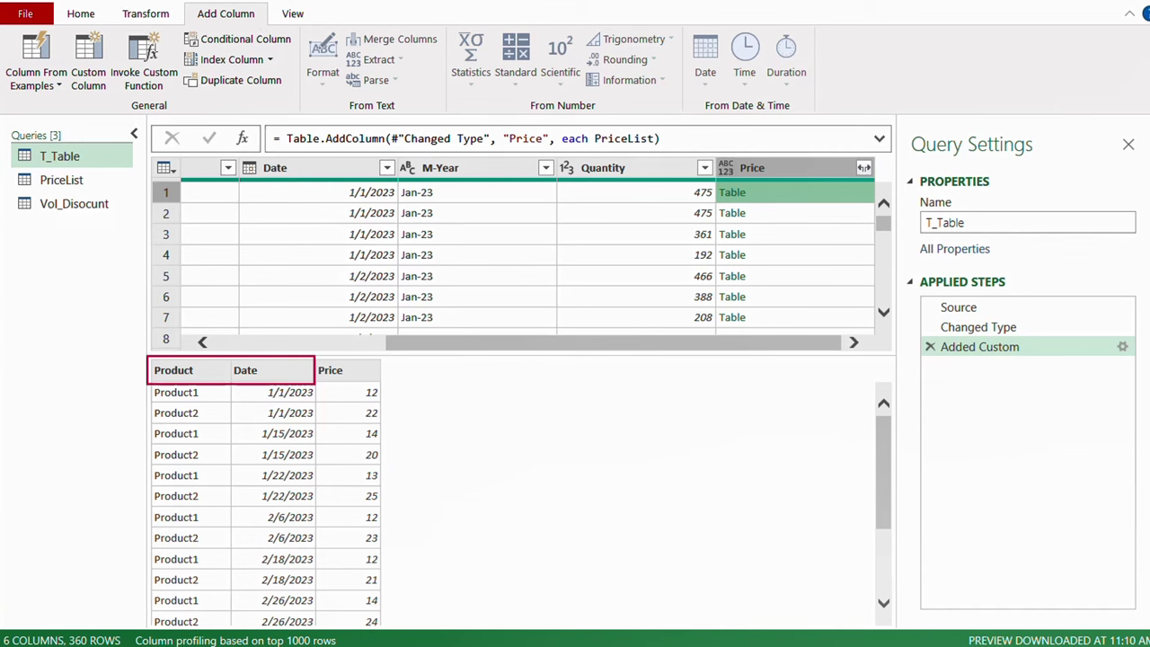
{"action": "left_click_drag", "start_coordinate": [638, 343], "coordinate": [387, 345]}
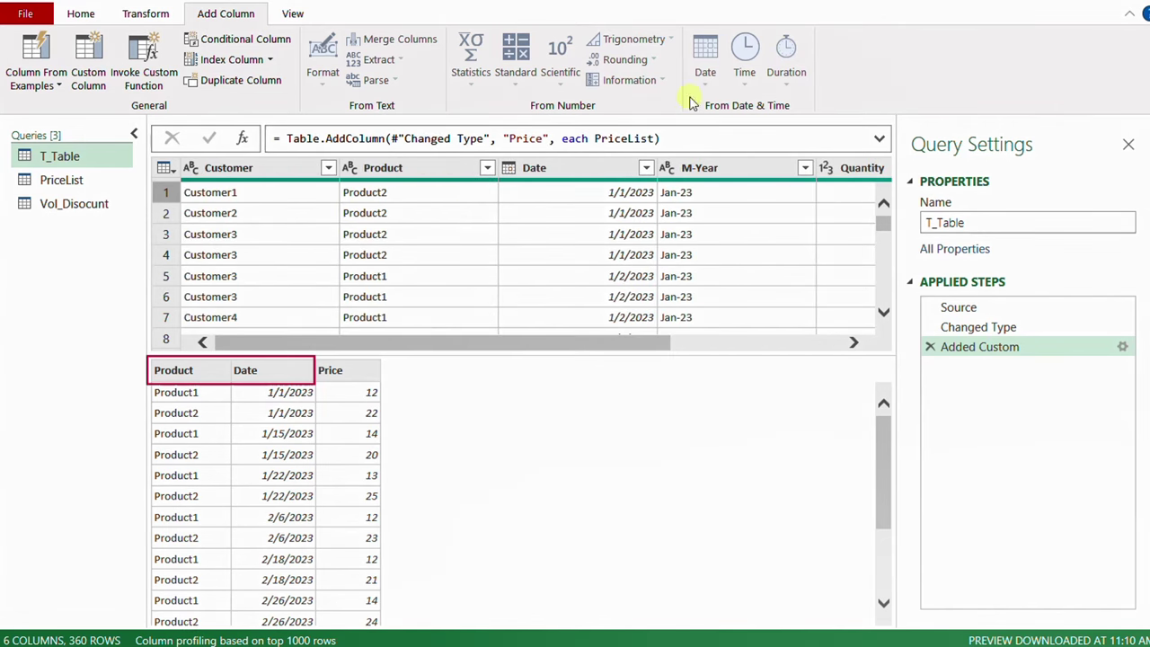
{"action": "left_click_drag", "start_coordinate": [321, 148], "coordinate": [659, 185]}
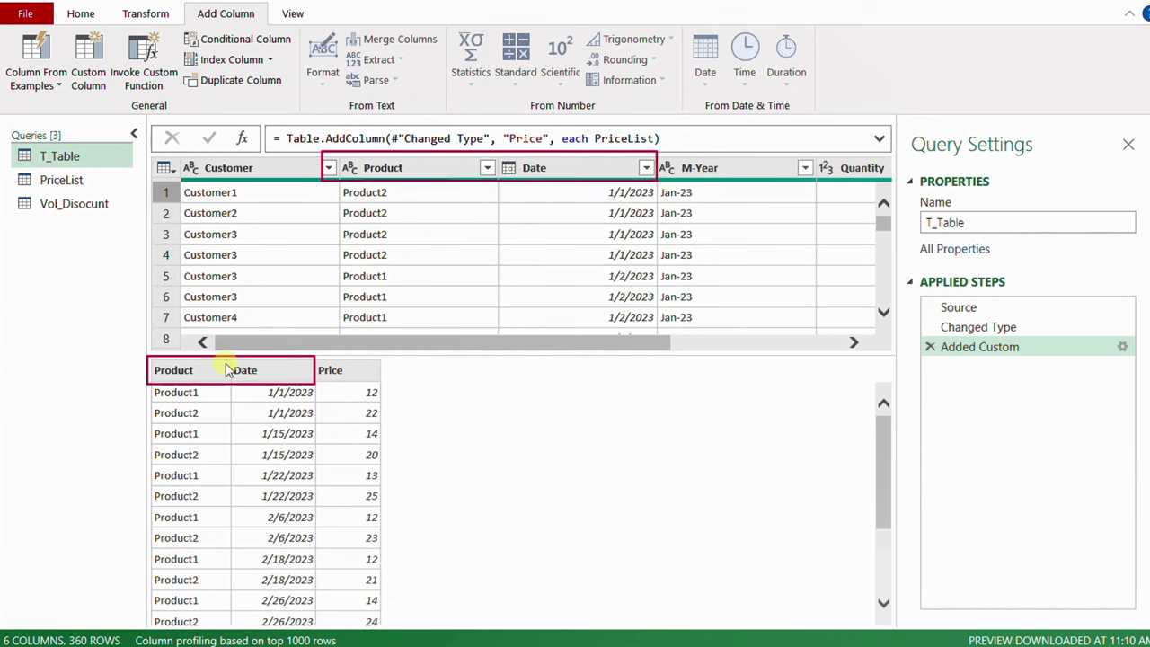
{"action": "mouse_move", "coordinate": [143, 360]}
{"action": "left_mouse_down"}
{"action": "mouse_move", "coordinate": [239, 554]}
{"action": "mouse_move", "coordinate": [391, 633]}
{"action": "left_mouse_up"}
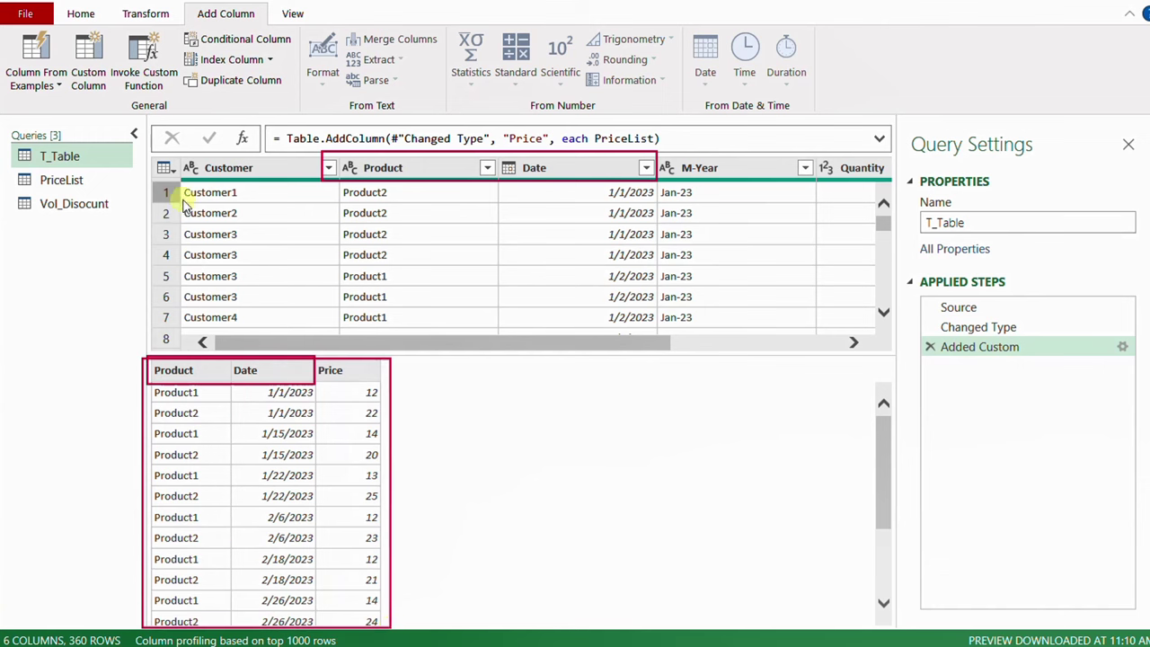
{"action": "mouse_move", "coordinate": [147, 154]}
{"action": "left_mouse_down"}
{"action": "mouse_move", "coordinate": [192, 225]}
{"action": "mouse_move", "coordinate": [716, 353]}
{"action": "mouse_move", "coordinate": [894, 357]}
{"action": "left_mouse_up"}
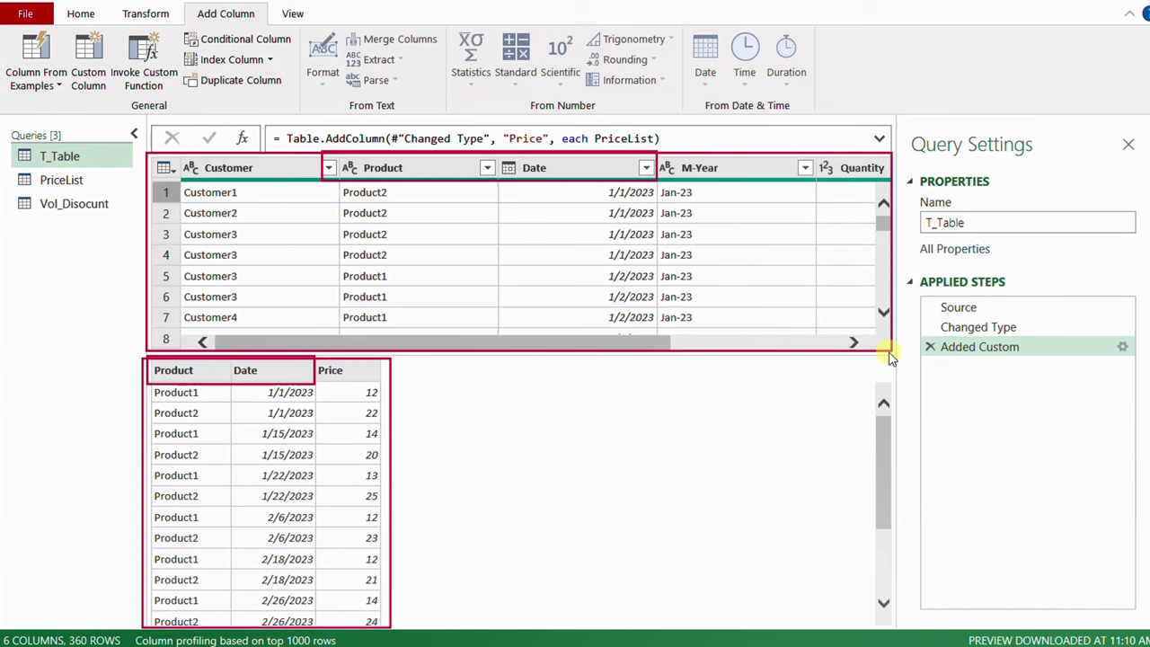
{"action": "key", "text": "Escape"}
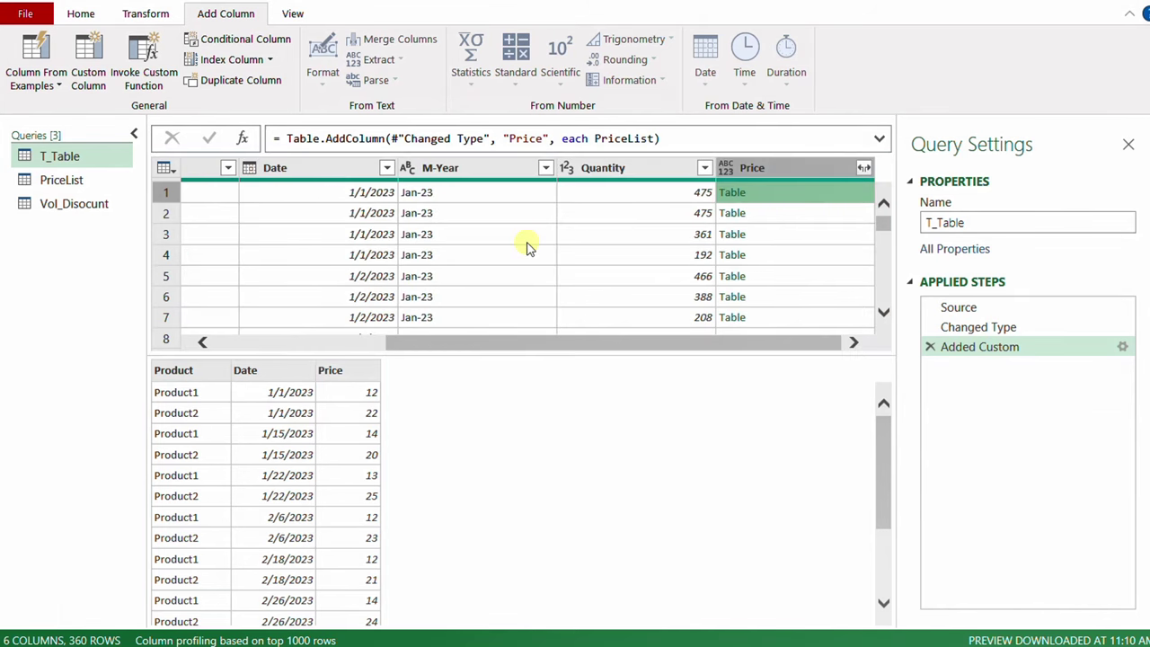
Inspect the Customer, Product and Date values in row 90 of T_Table and preview the nested table in its Price column.
{"action": "scroll", "coordinate": [292, 244], "scroll_direction": "down", "scroll_amount": 2}
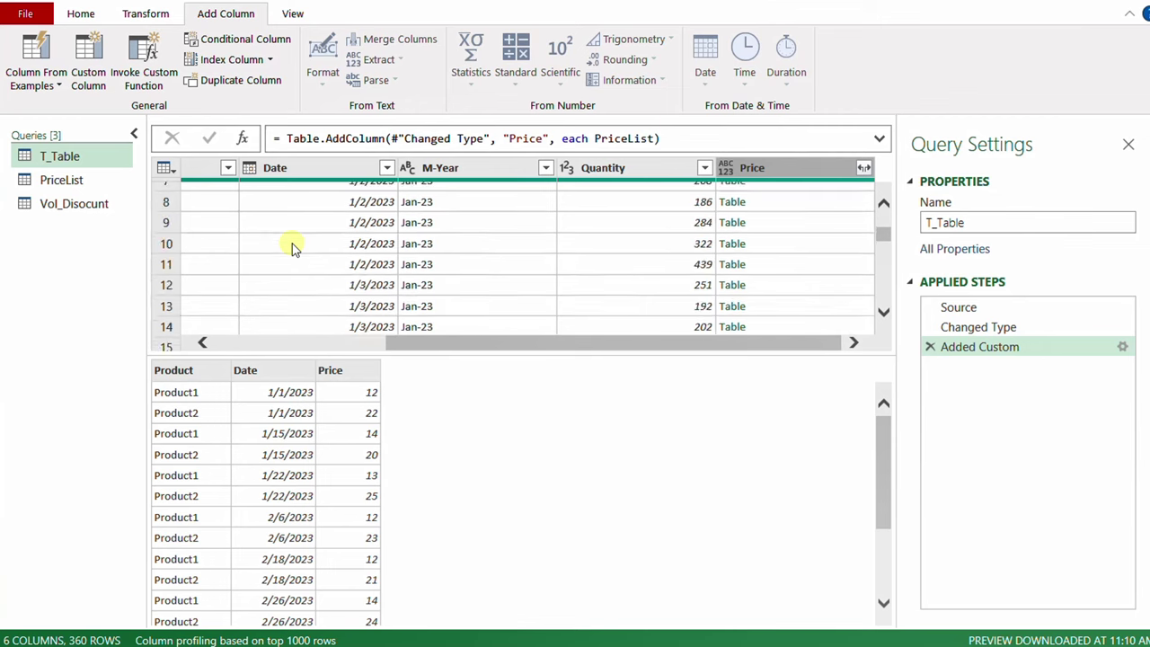
{"action": "scroll", "coordinate": [292, 244], "scroll_direction": "down", "scroll_amount": 12}
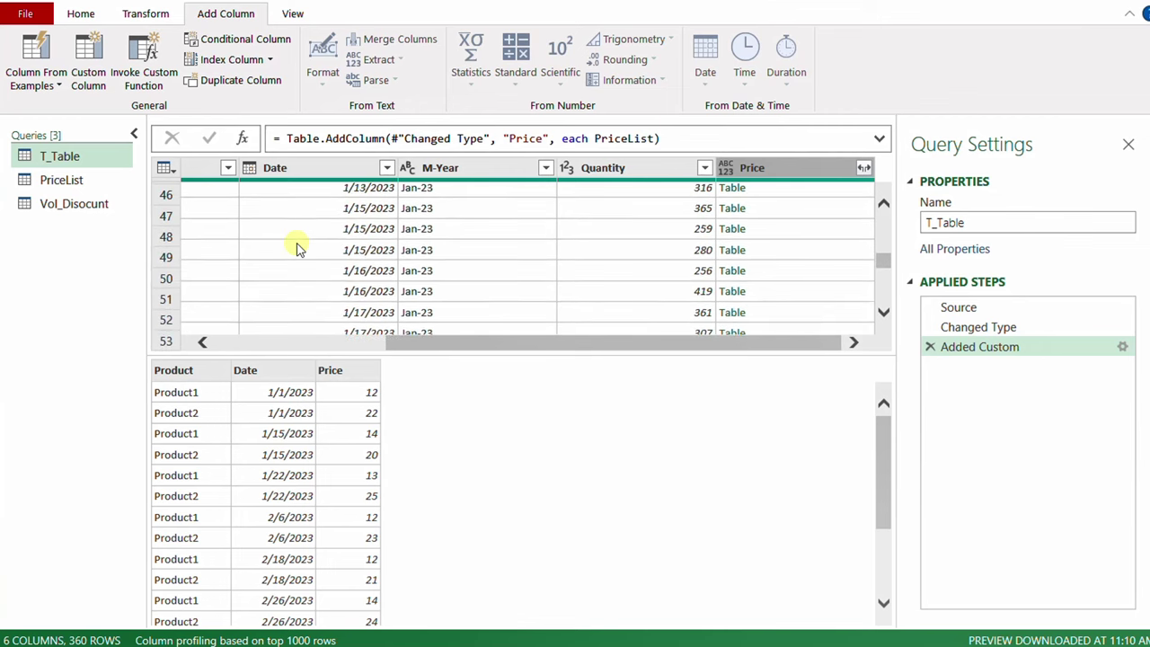
{"action": "scroll", "coordinate": [299, 248], "scroll_direction": "down", "scroll_amount": 12}
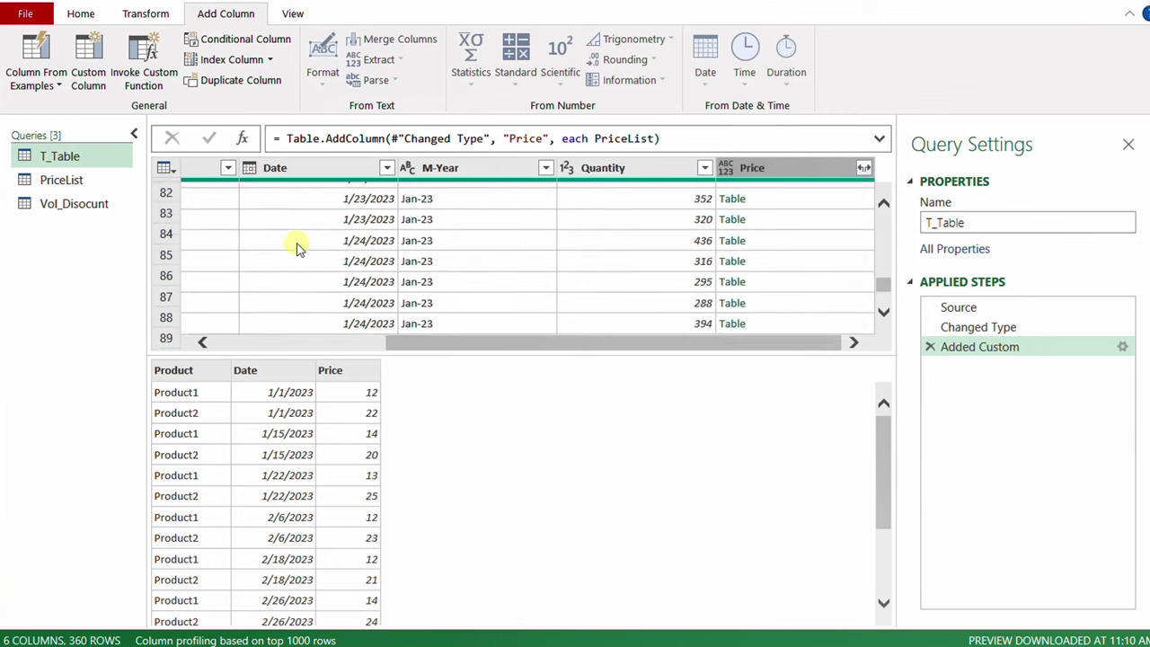
{"action": "scroll", "coordinate": [297, 248], "scroll_direction": "down", "scroll_amount": 2}
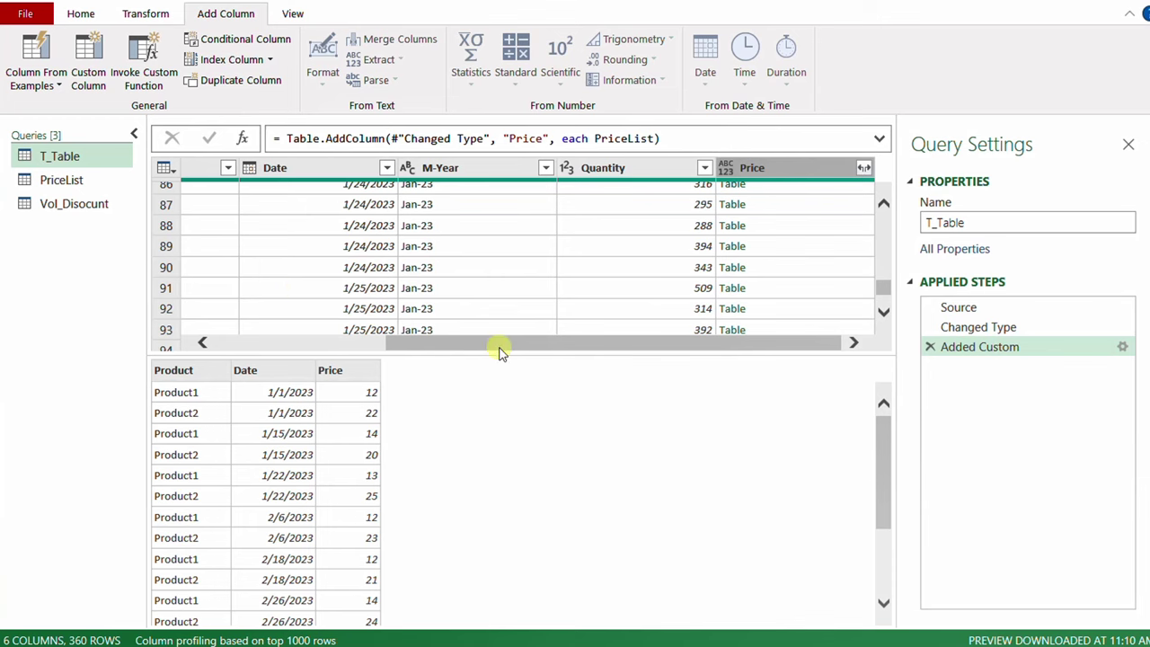
{"action": "left_click_drag", "start_coordinate": [501, 350], "coordinate": [390, 343]}
{"action": "left_click", "coordinate": [213, 266]}
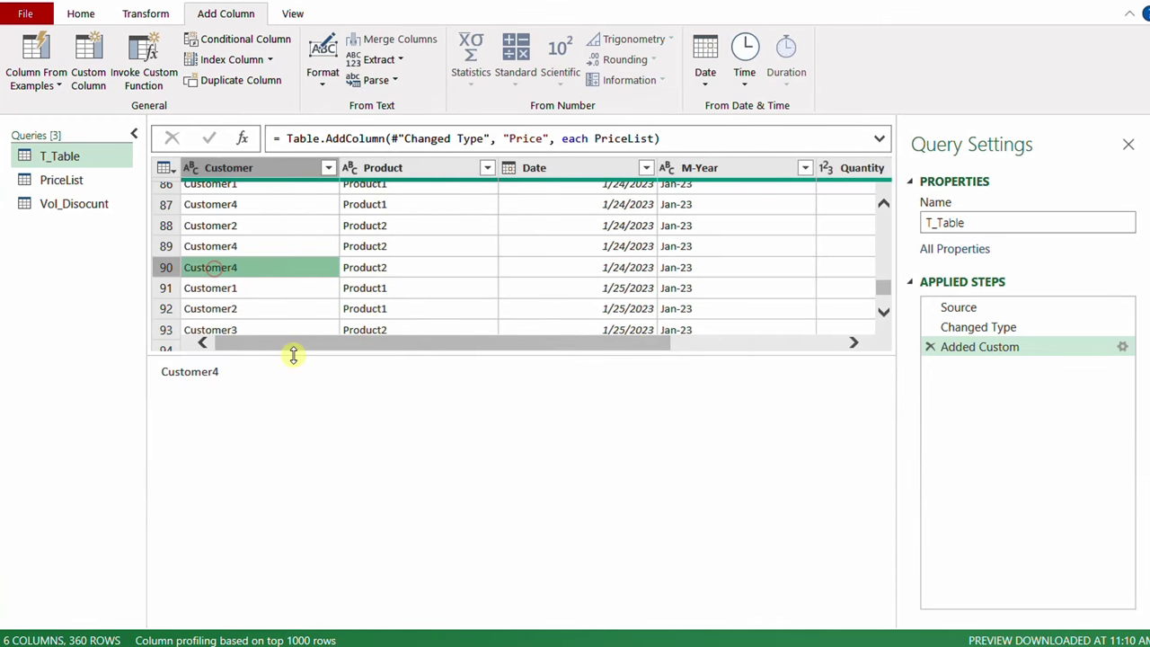
{"action": "left_click", "coordinate": [404, 268]}
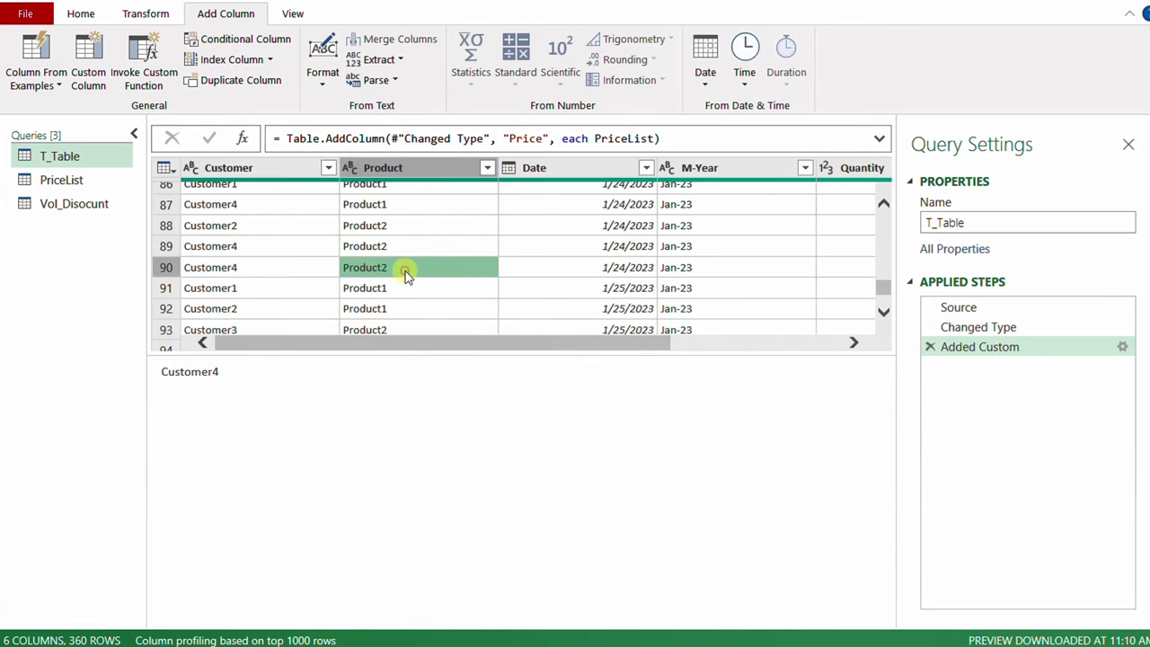
{"action": "left_click", "coordinate": [596, 268]}
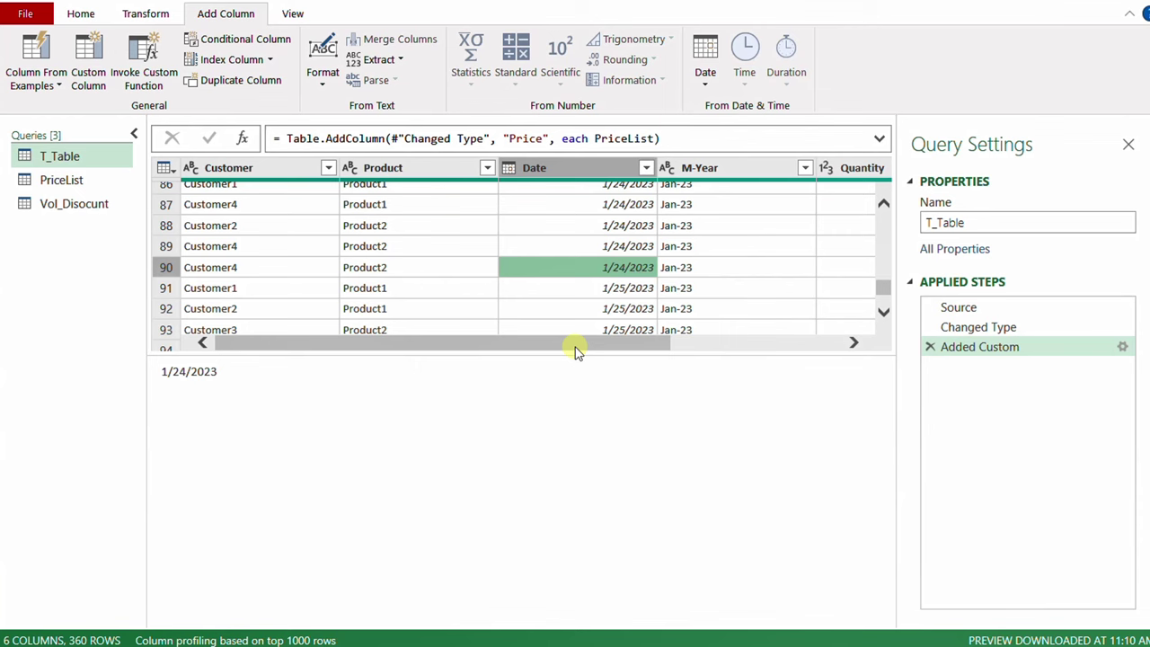
{"action": "left_click_drag", "start_coordinate": [575, 342], "coordinate": [804, 335]}
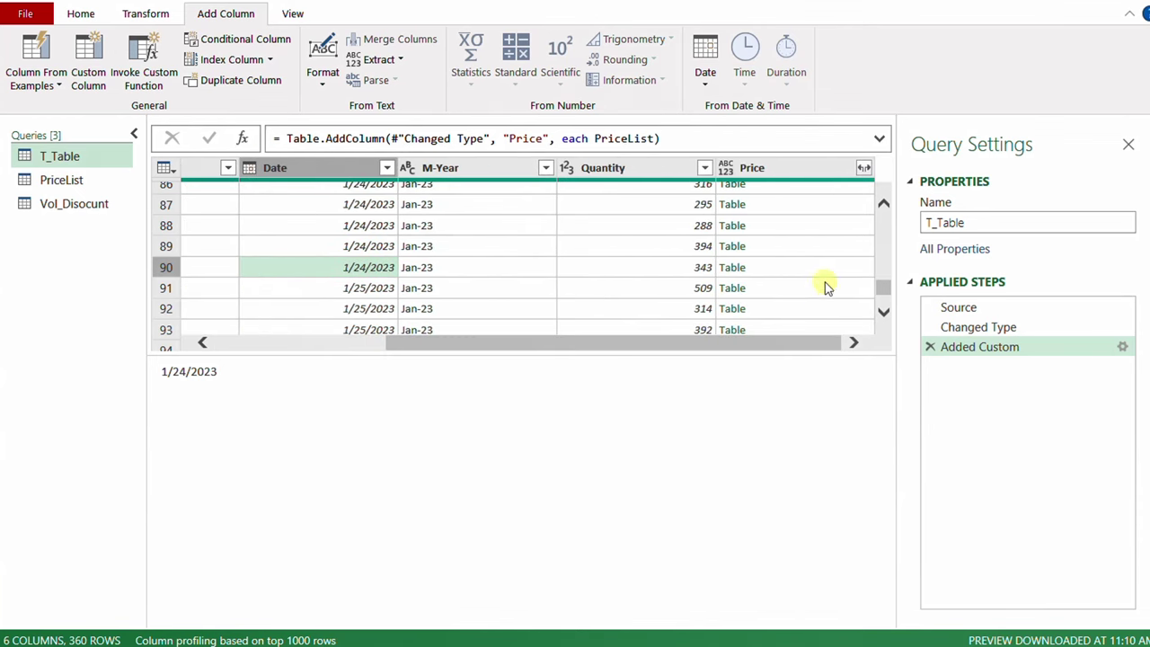
{"action": "left_click", "coordinate": [822, 268]}
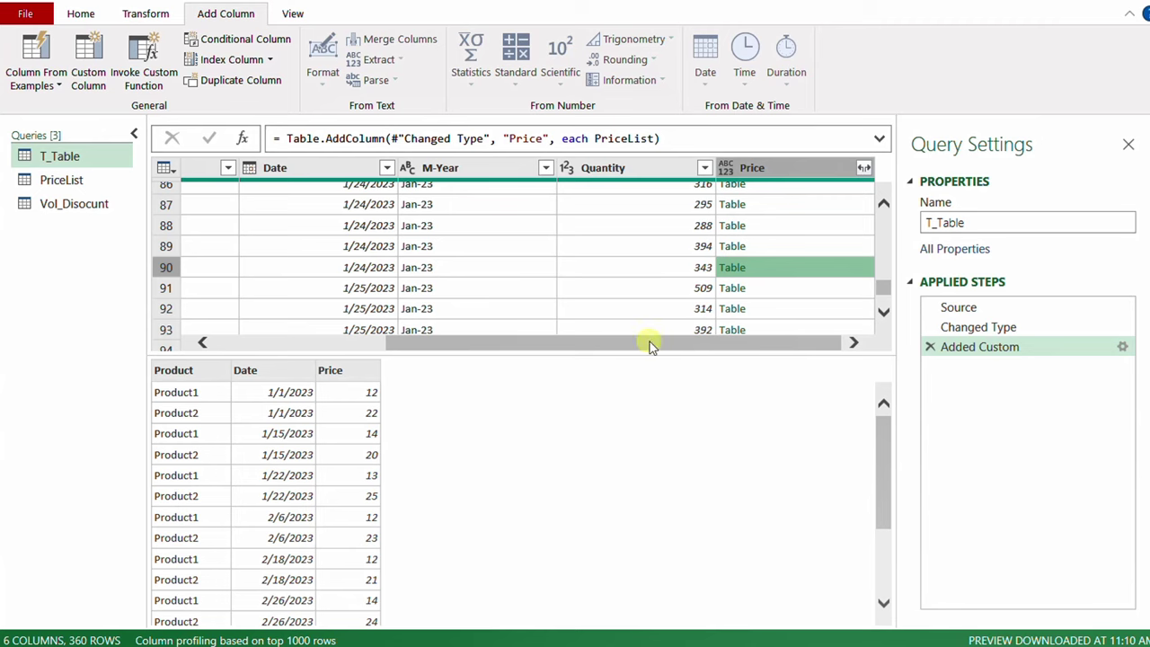
Compare row 90's product and date with the Product2 rows and their dates in the previewed price table.
{"action": "left_click_drag", "start_coordinate": [652, 346], "coordinate": [449, 354]}
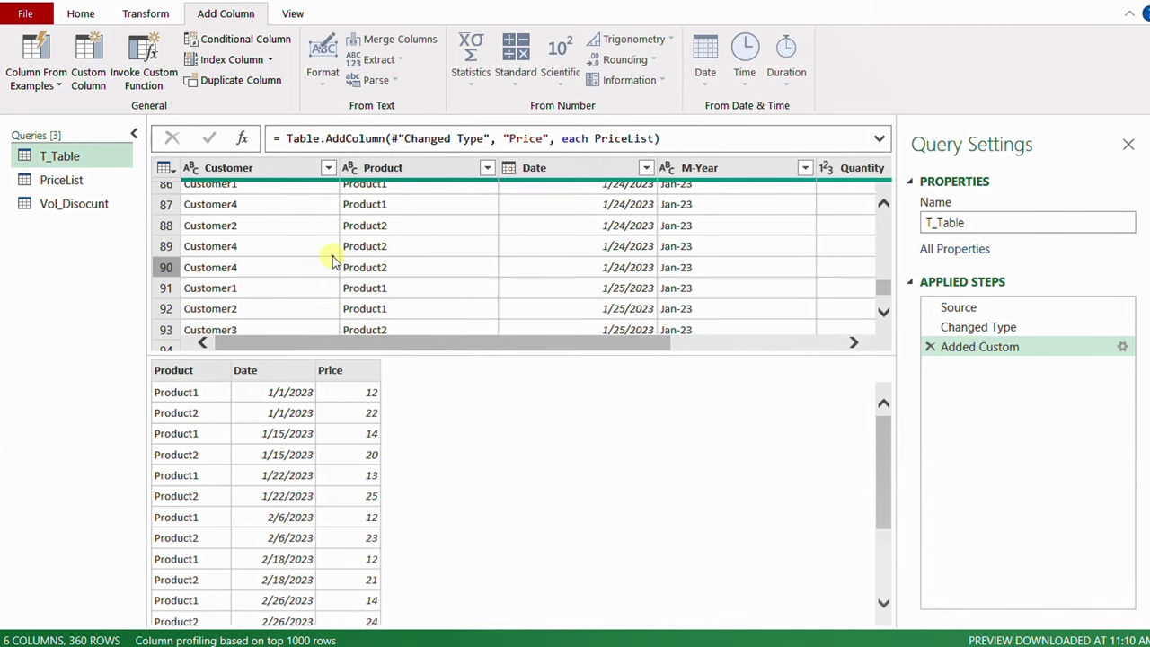
{"action": "left_click_drag", "start_coordinate": [330, 256], "coordinate": [409, 280]}
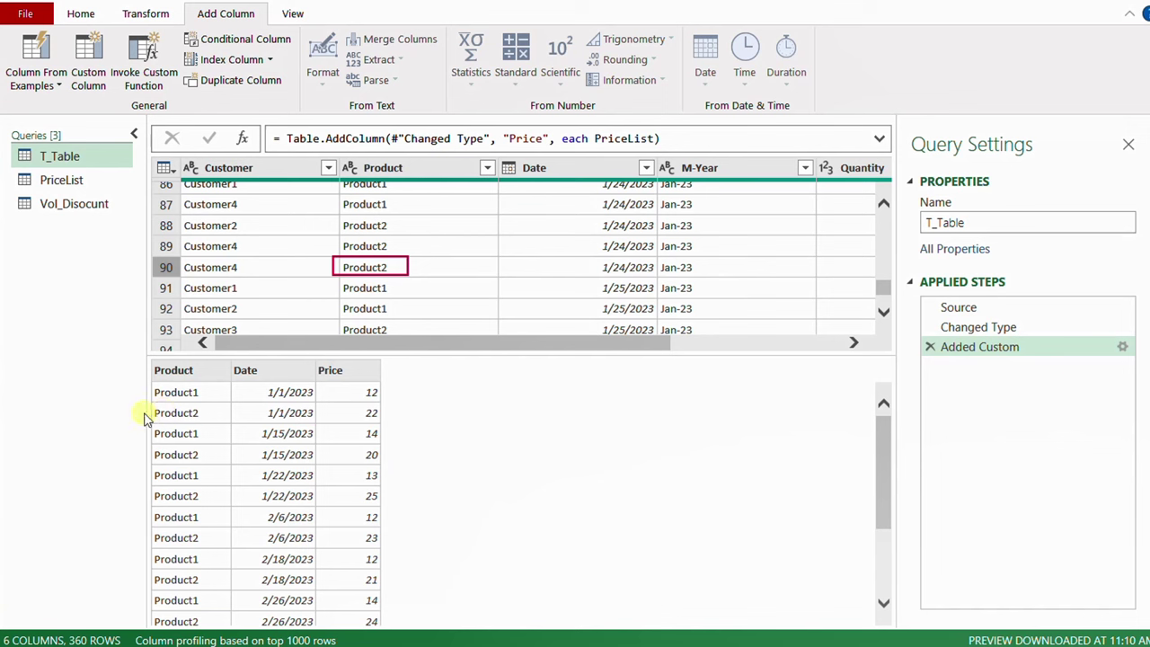
{"action": "left_click_drag", "start_coordinate": [135, 402], "coordinate": [393, 431]}
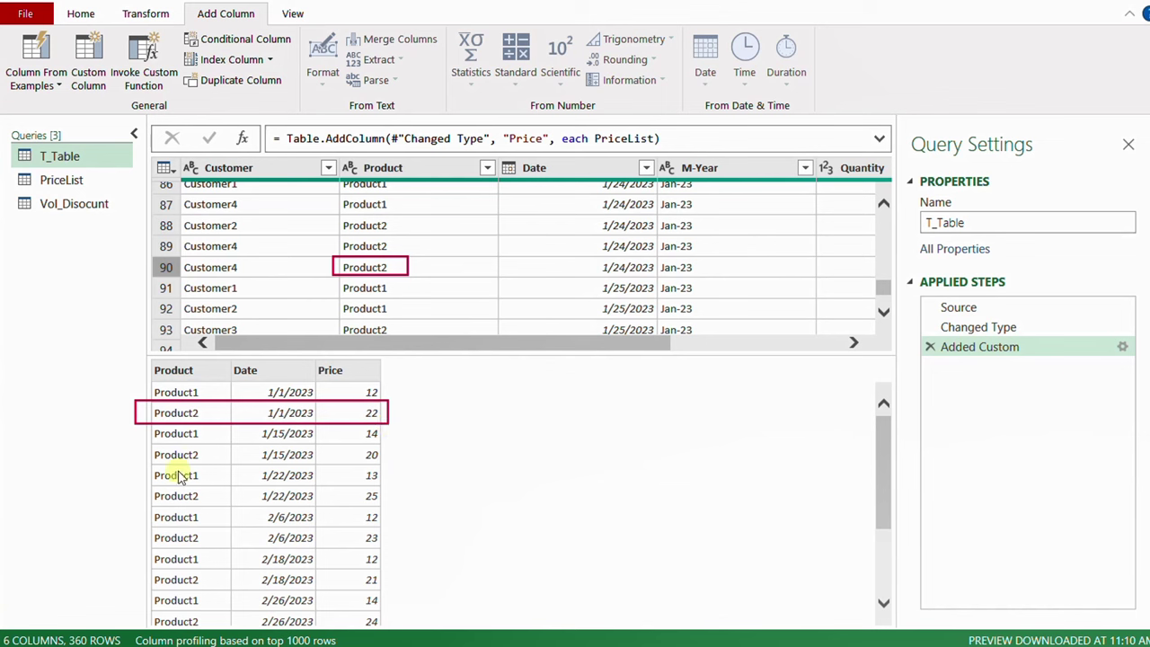
{"action": "mouse_move", "coordinate": [135, 439]}
{"action": "left_mouse_down"}
{"action": "mouse_move", "coordinate": [243, 465]}
{"action": "mouse_move", "coordinate": [391, 466]}
{"action": "left_mouse_up"}
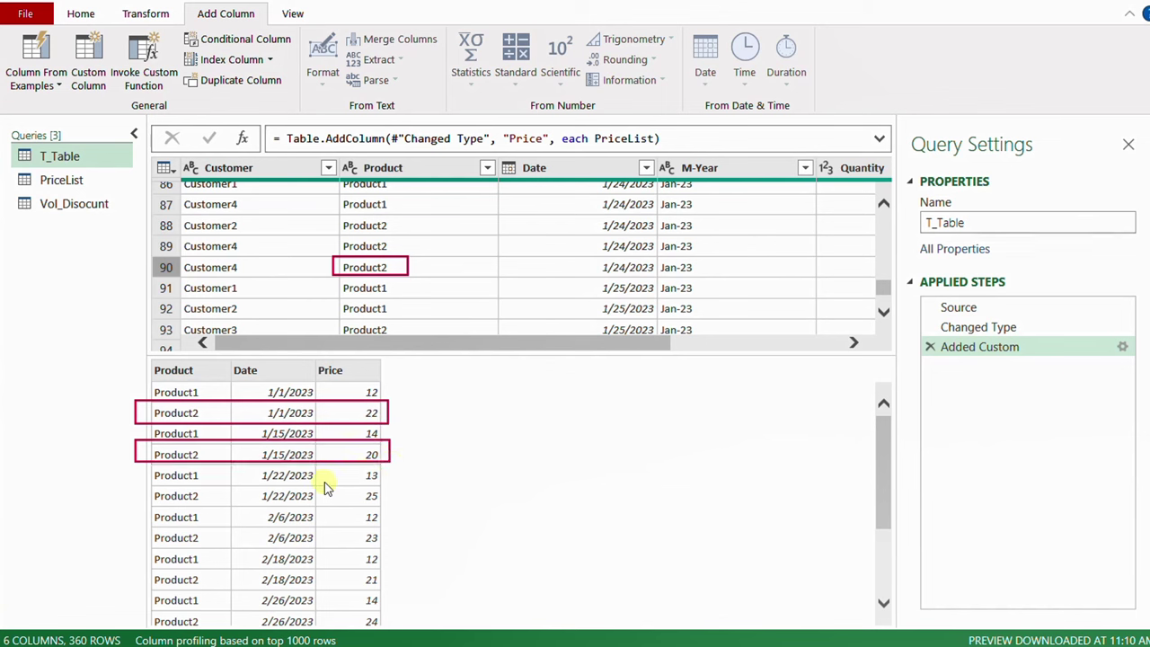
{"action": "mouse_move", "coordinate": [130, 482]}
{"action": "left_mouse_down"}
{"action": "mouse_move", "coordinate": [248, 511]}
{"action": "mouse_move", "coordinate": [395, 519]}
{"action": "mouse_move", "coordinate": [394, 506]}
{"action": "left_mouse_up"}
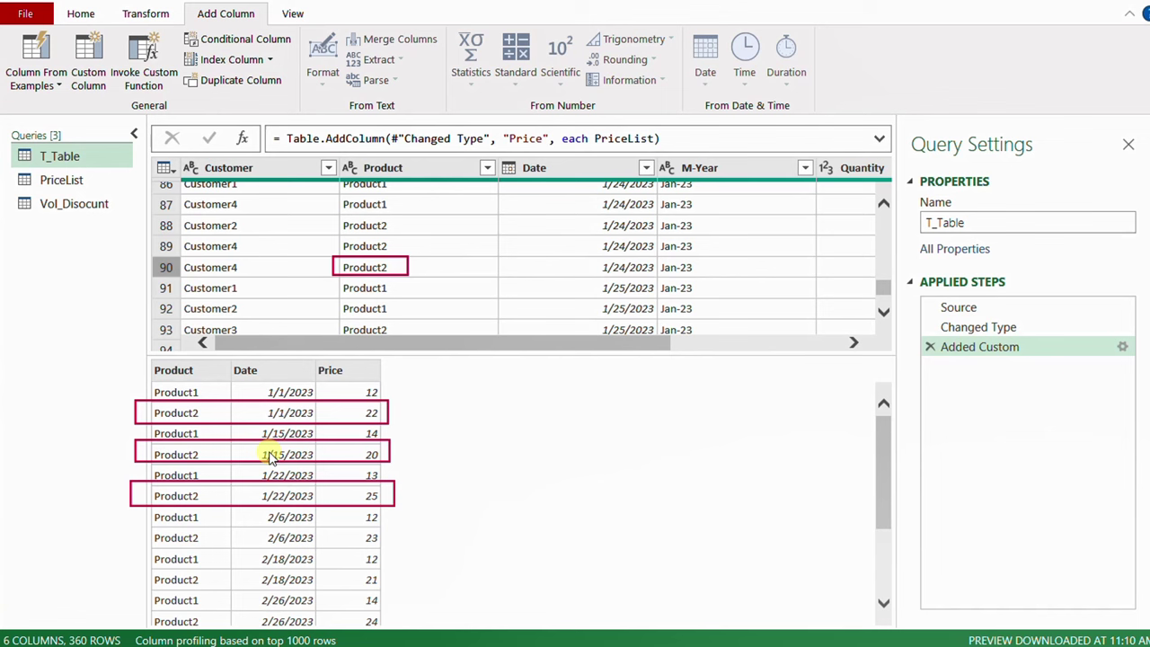
{"action": "key", "text": "Escape"}
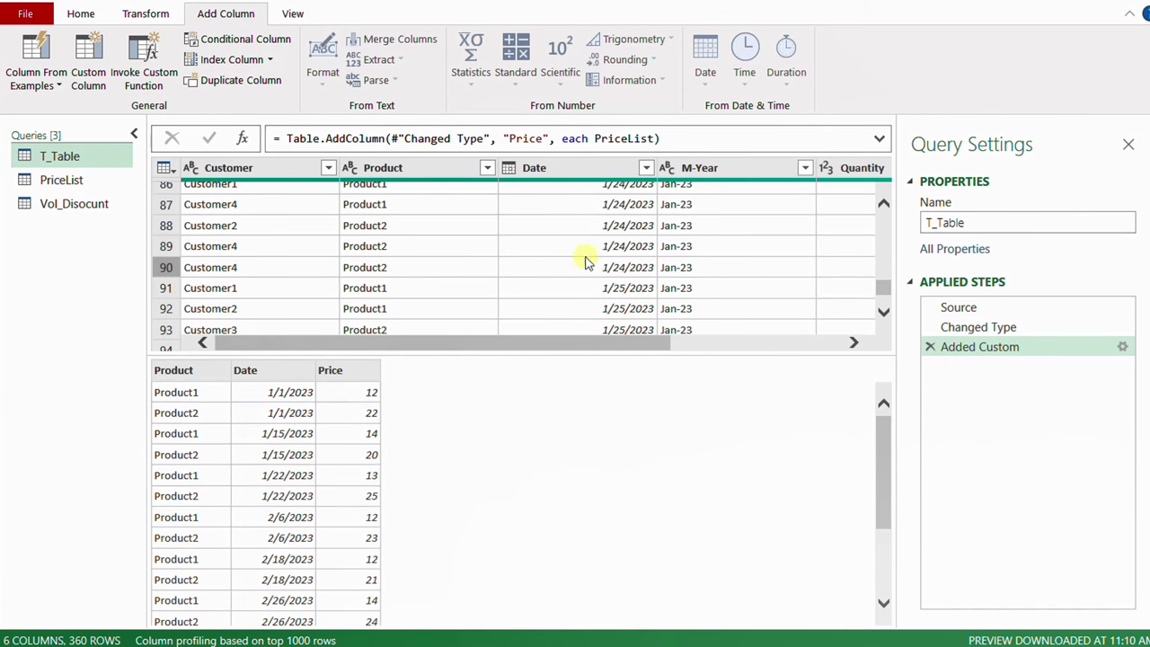
{"action": "left_click_drag", "start_coordinate": [585, 259], "coordinate": [660, 279]}
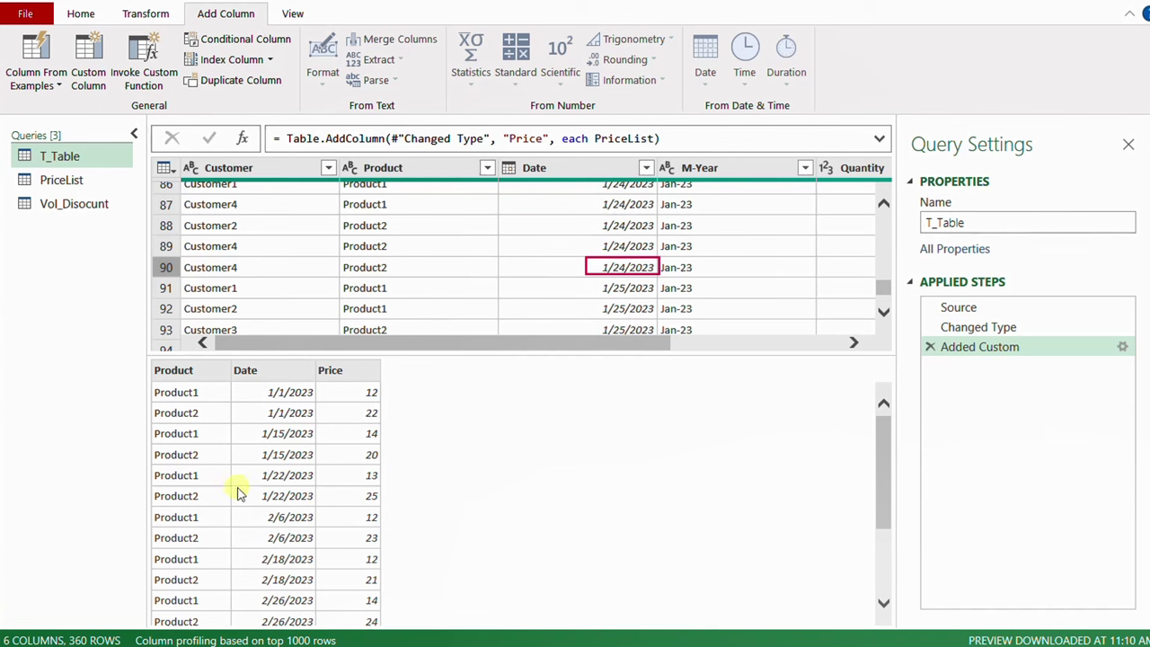
{"action": "left_click_drag", "start_coordinate": [236, 485], "coordinate": [318, 507]}
{"action": "mouse_move", "coordinate": [249, 527]}
{"action": "left_mouse_down"}
{"action": "mouse_move", "coordinate": [257, 542]}
{"action": "mouse_move", "coordinate": [317, 547]}
{"action": "left_mouse_up"}
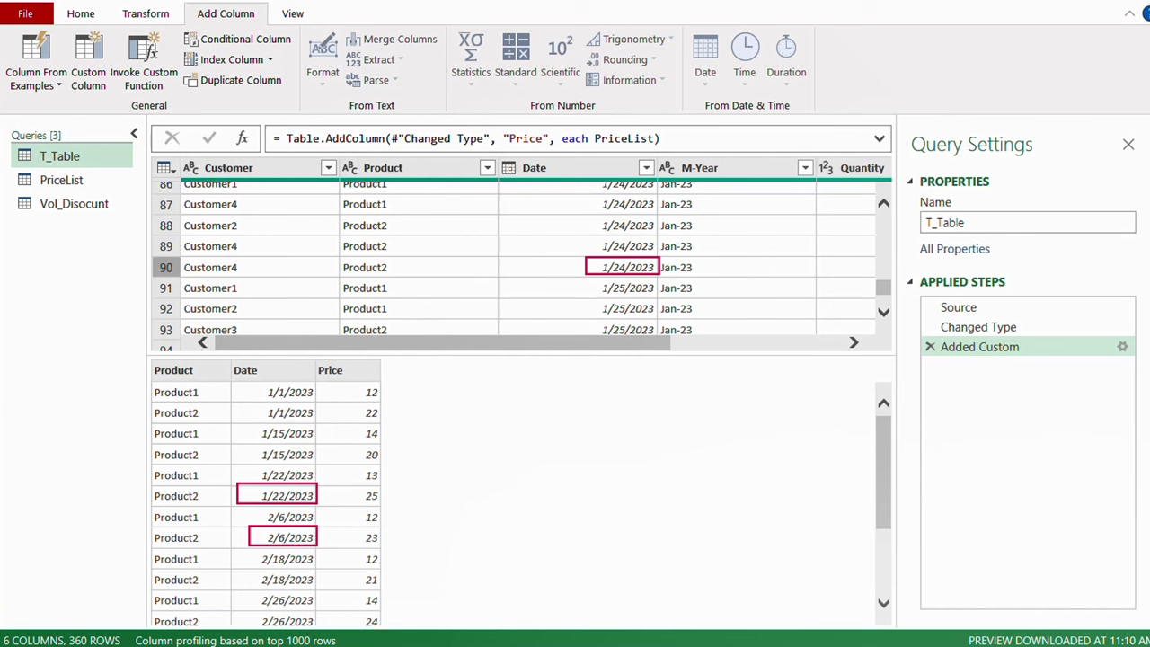
{"action": "mouse_move", "coordinate": [112, 496]}
{"action": "left_mouse_down"}
{"action": "mouse_move", "coordinate": [143, 496]}
{"action": "mouse_move", "coordinate": [148, 530]}
{"action": "left_mouse_up"}
{"action": "mouse_move", "coordinate": [234, 386]}
{"action": "left_mouse_down"}
{"action": "mouse_move", "coordinate": [266, 514]}
{"action": "mouse_move", "coordinate": [326, 511]}
{"action": "left_mouse_up"}
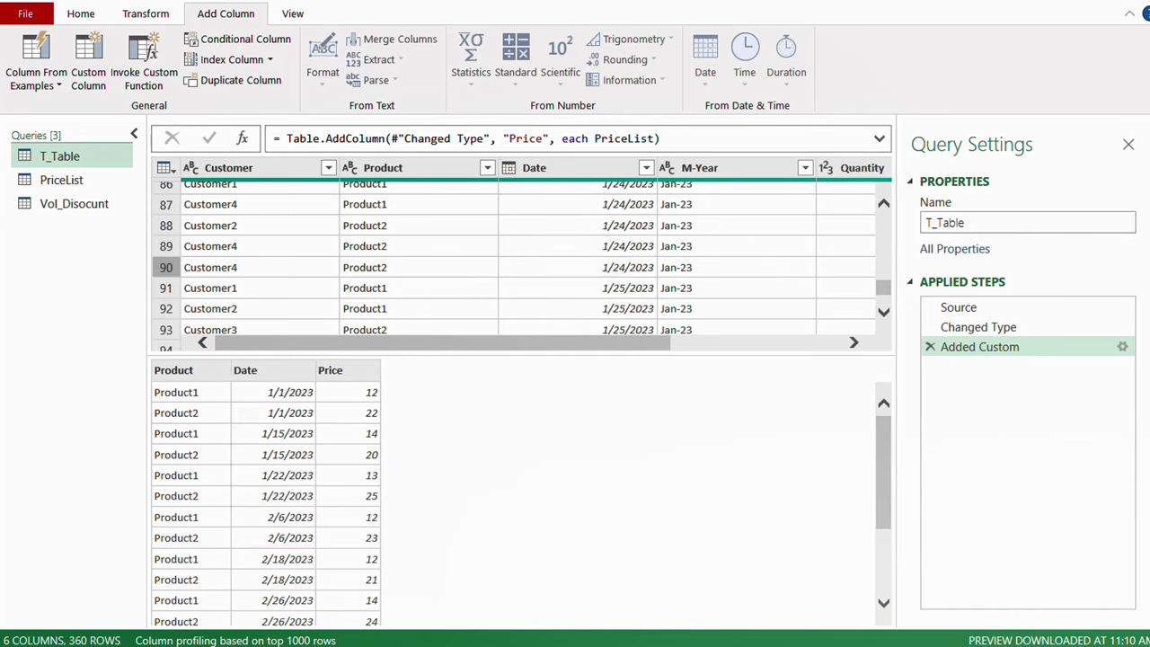
Edit the Price custom column's formula so that PriceList becomes the first argument of Table.SelectRows, followed by a comma and a new line.
{"action": "left_click", "coordinate": [1122, 347]}
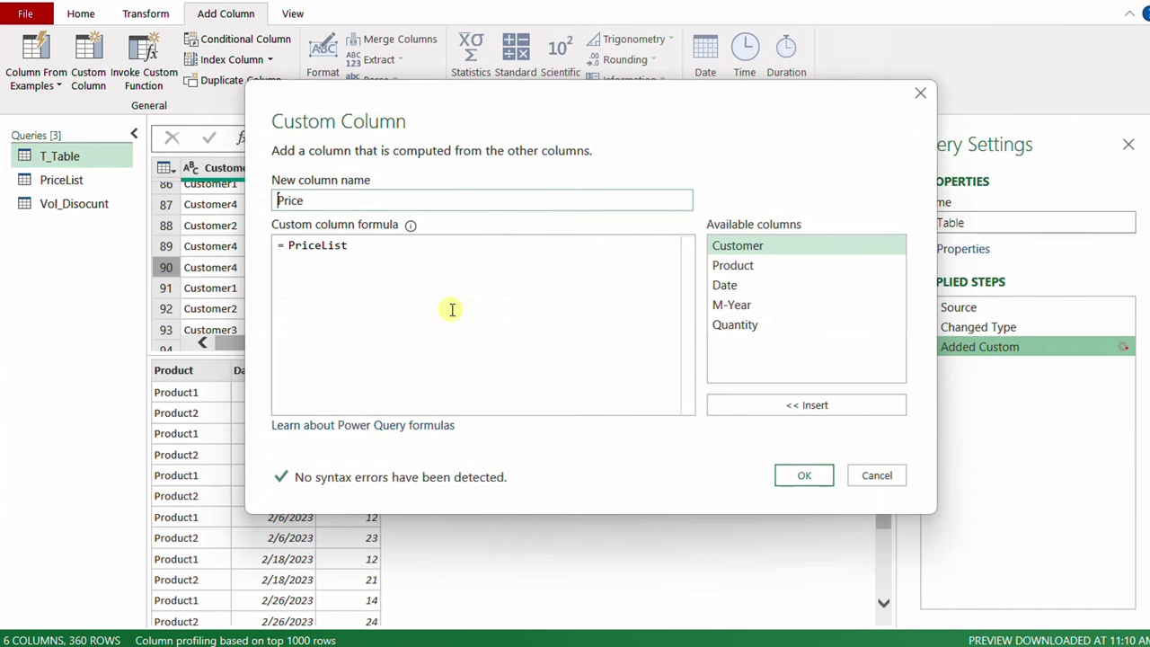
{"action": "left_click", "coordinate": [288, 247]}
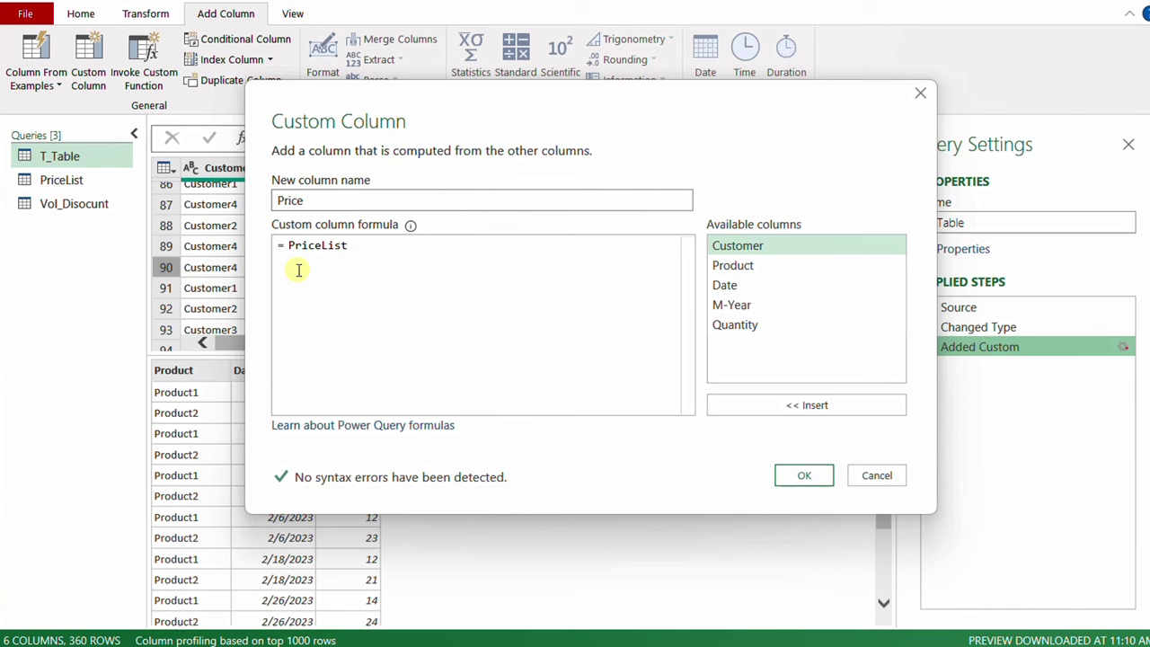
{"action": "key", "text": "Return"}
{"action": "key", "text": "Up"}
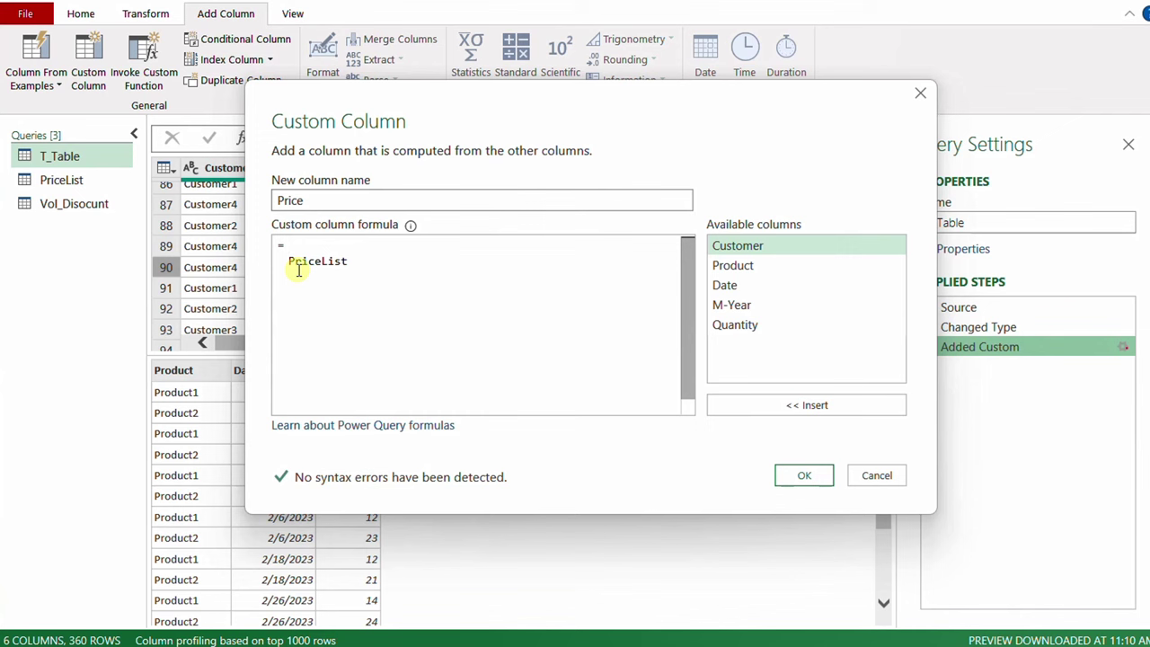
{"action": "type", "text": "Tab"}
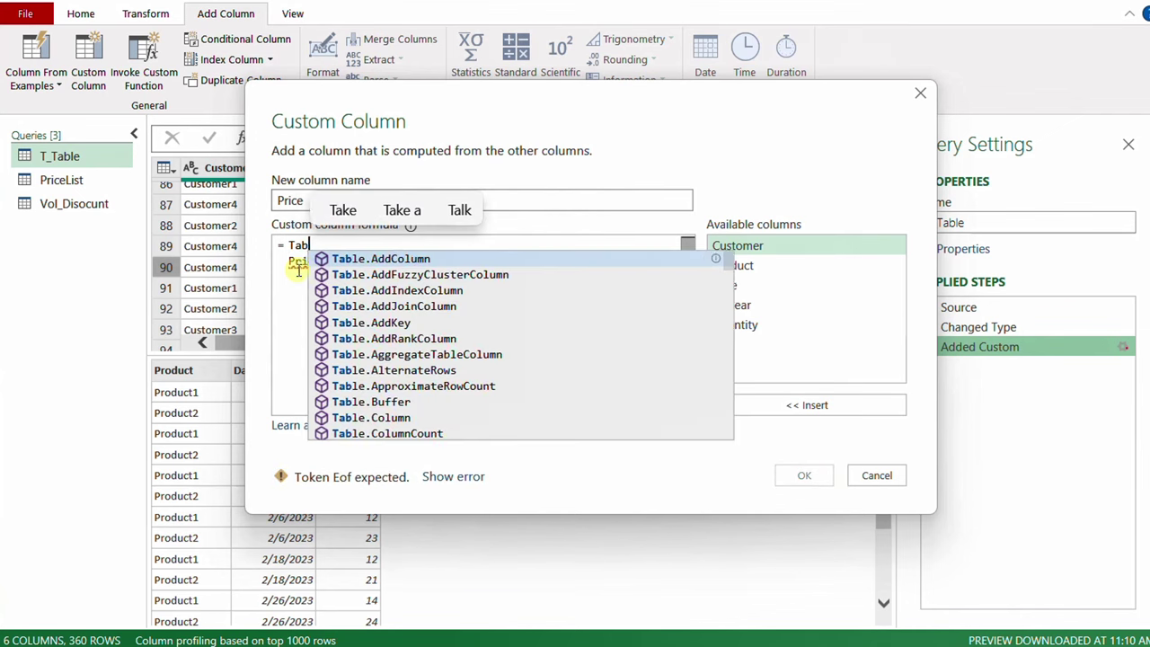
{"action": "type", "text": "le.SelectRows("}
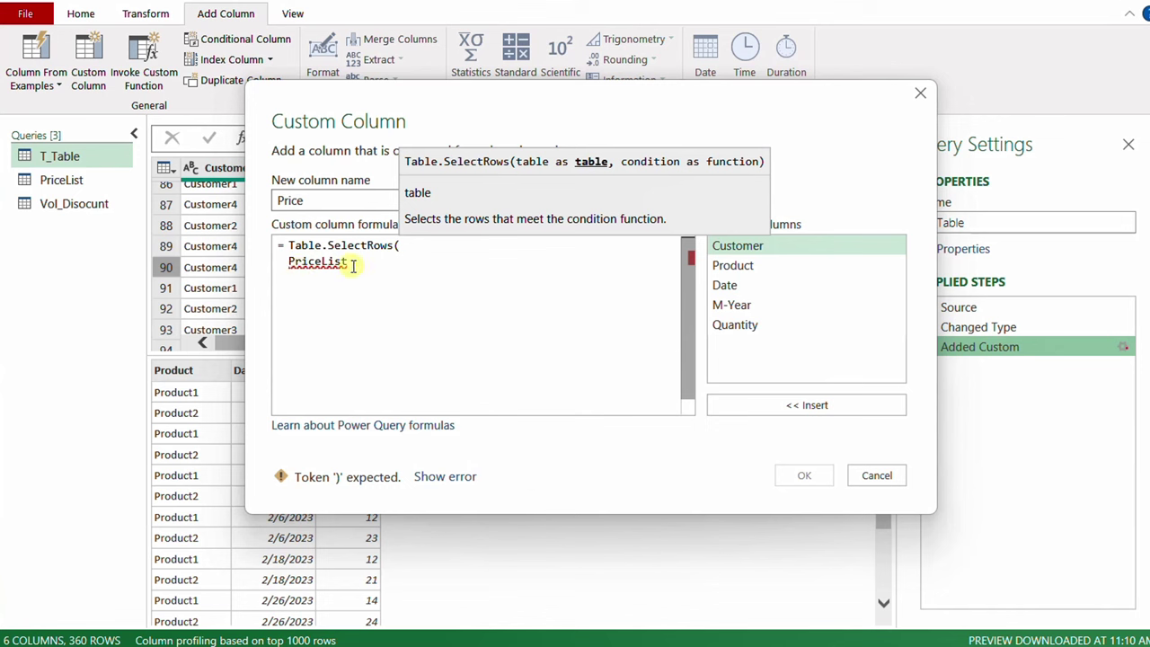
{"action": "type", "text": ","}
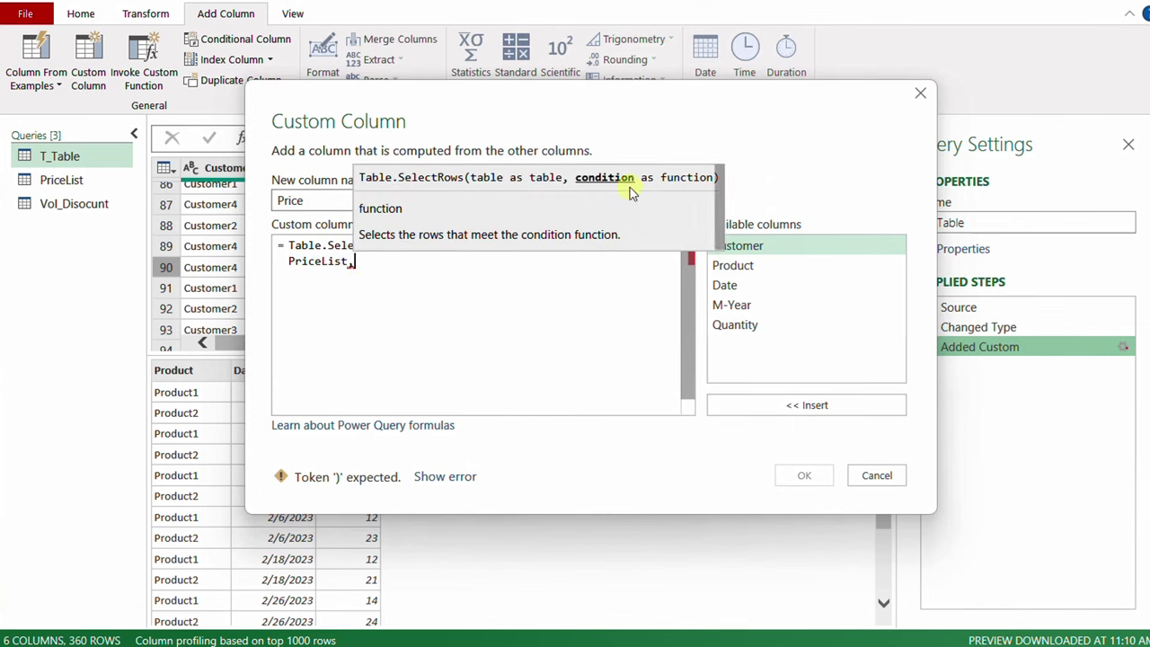
{"action": "key", "text": "Return"}
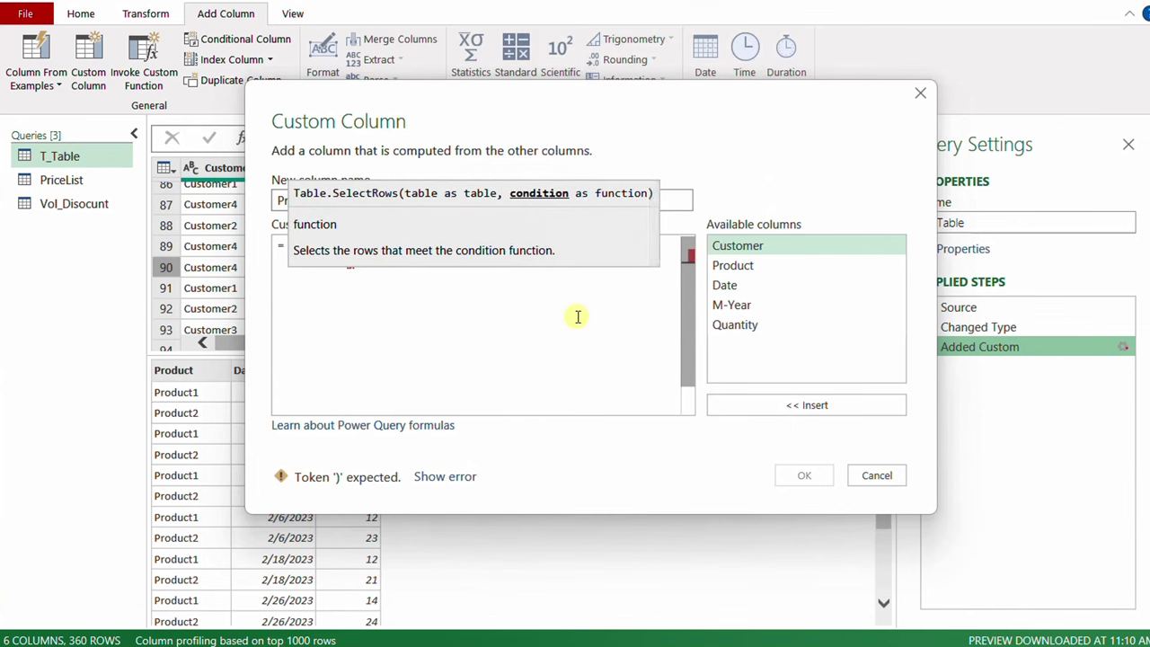
Start the Table.SelectRows condition in the Price formula as a function, (it) => it[Product], keeping the data preview uncovered.
{"action": "left_click_drag", "start_coordinate": [470, 108], "coordinate": [655, 112]}
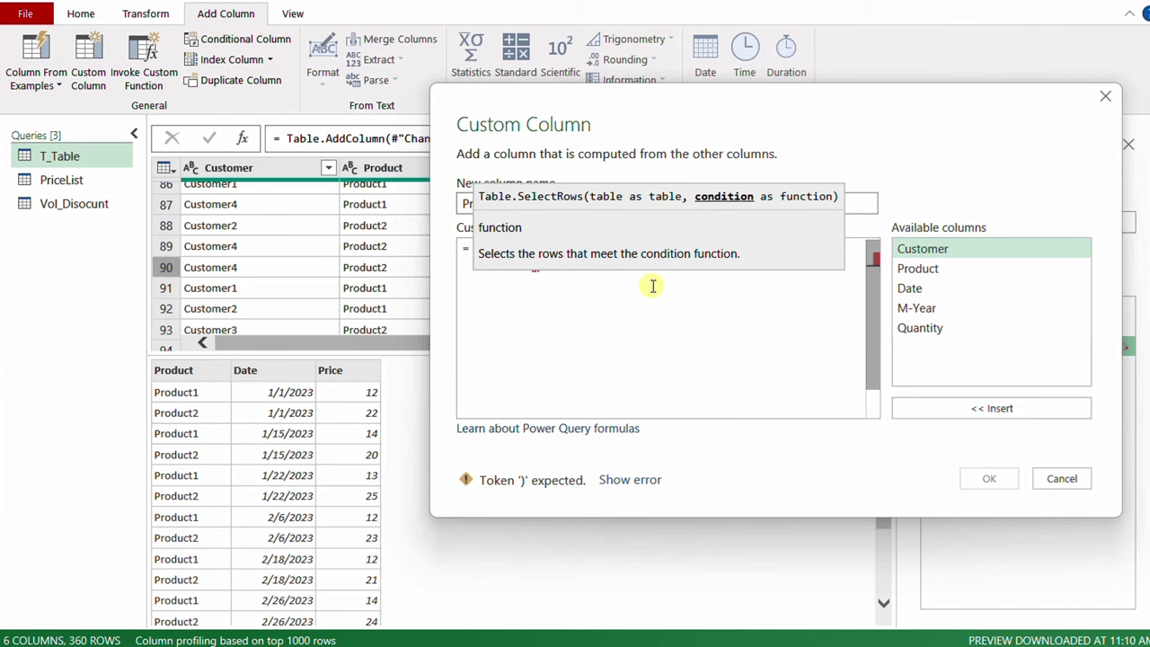
{"action": "type", "text": "("}
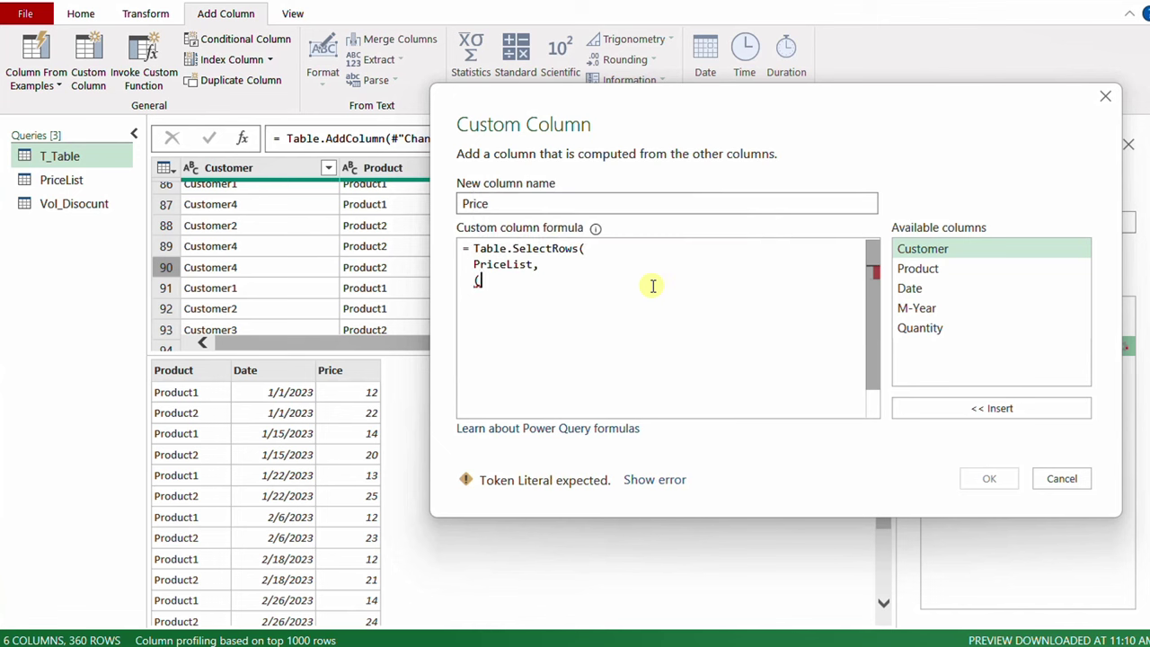
{"action": "type", "text": "it)"}
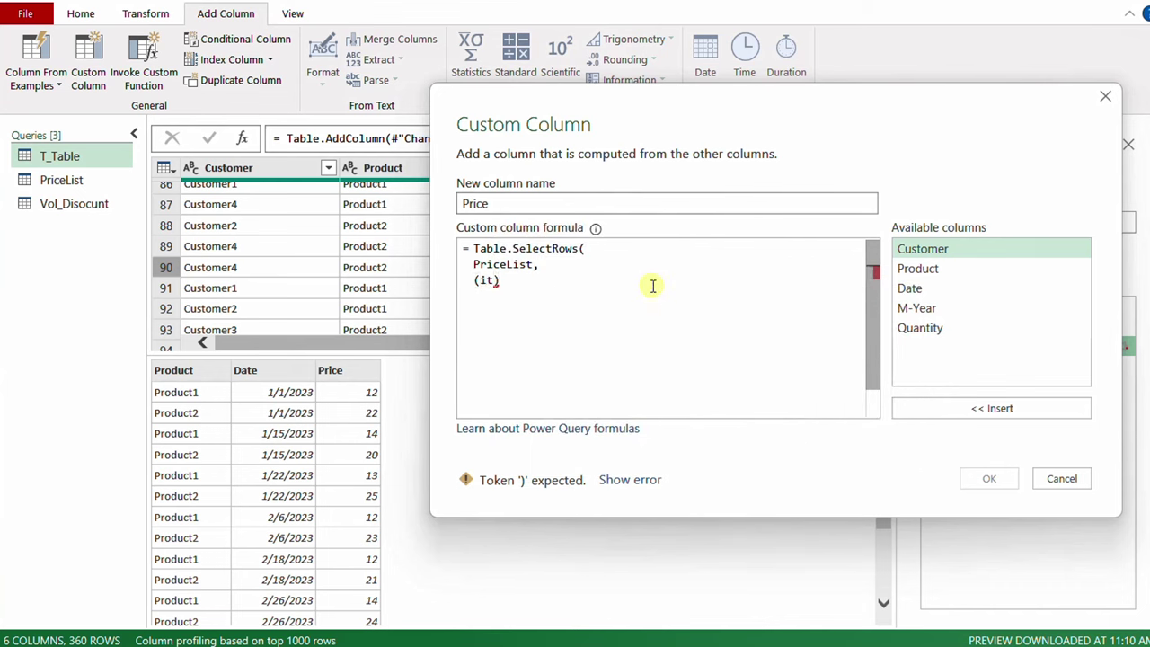
{"action": "type", "text": " ="}
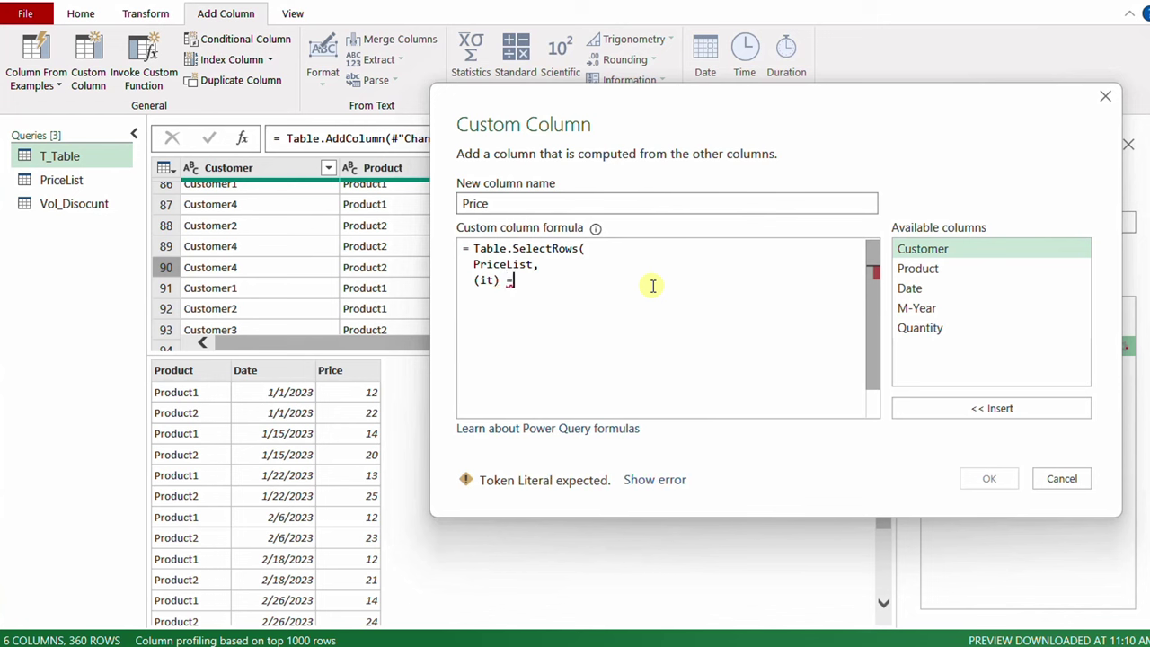
{"action": "type", "text": ">"}
{"action": "type", "text": "it"}
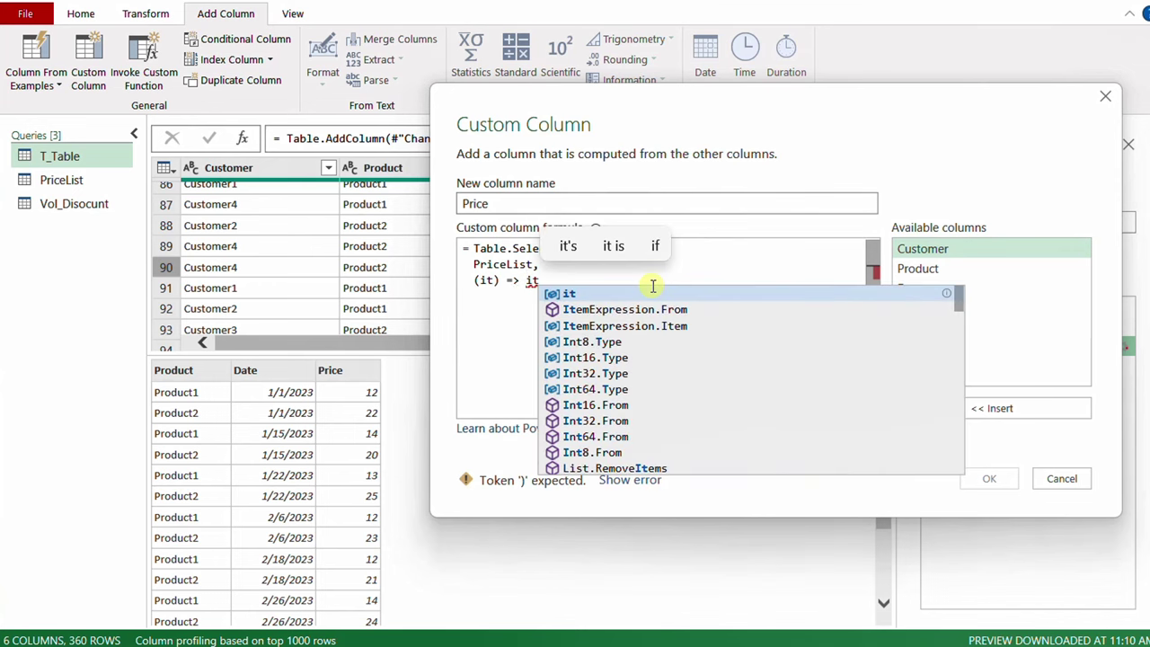
{"action": "type", "text": "["}
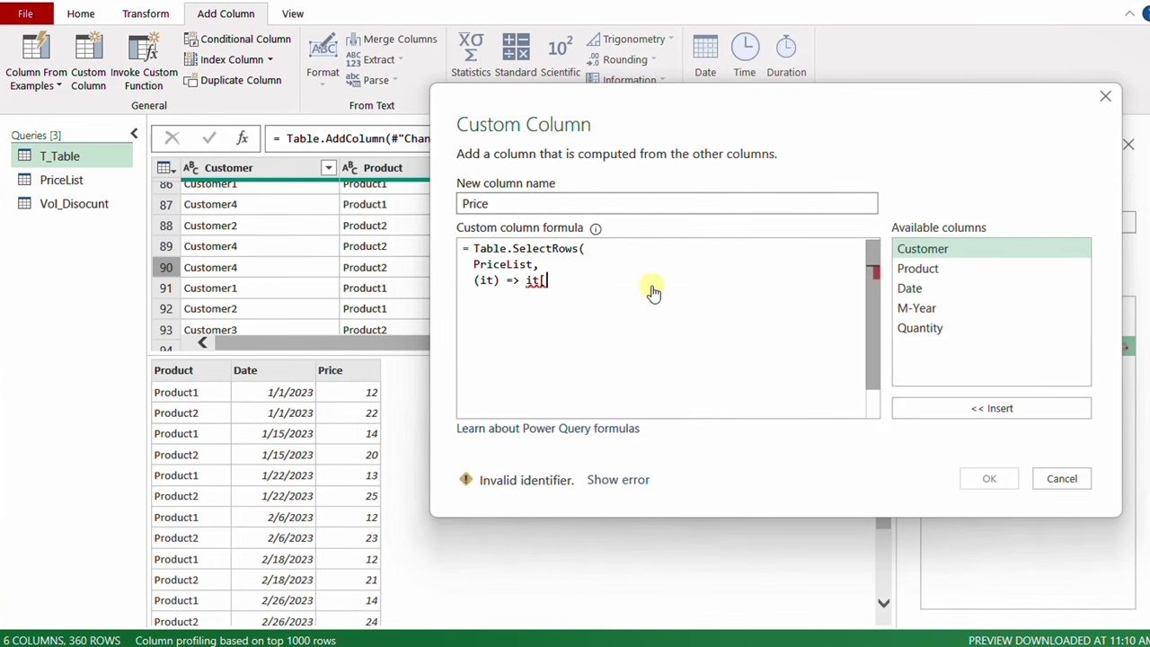
{"action": "type", "text": "Product"}
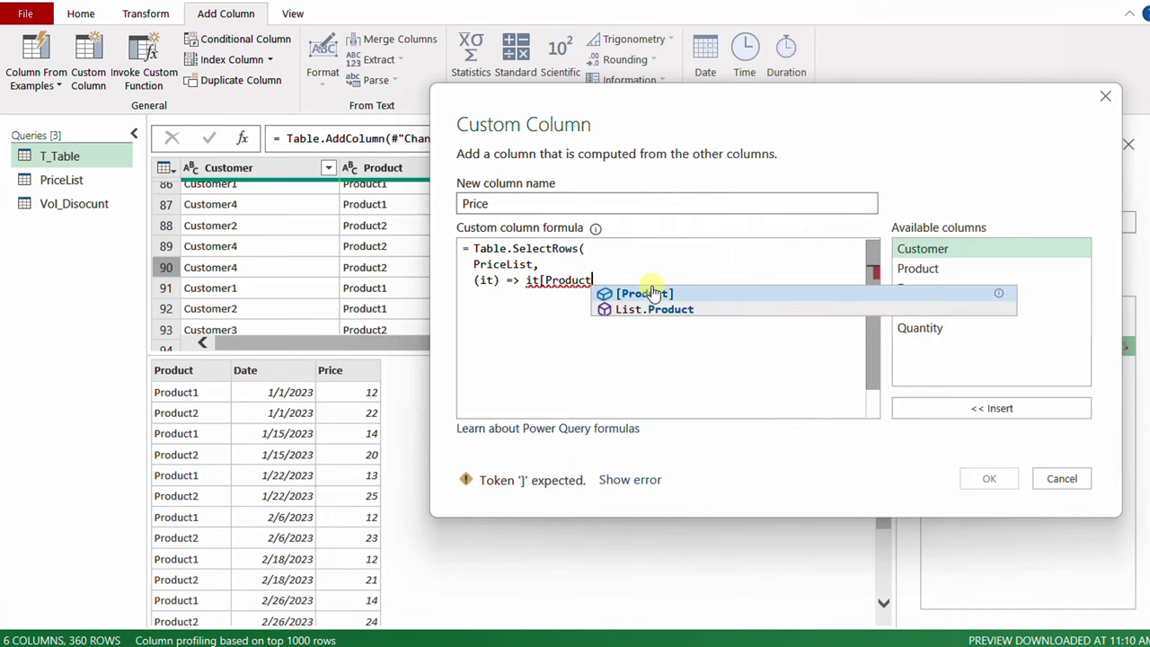
{"action": "type", "text": "]"}
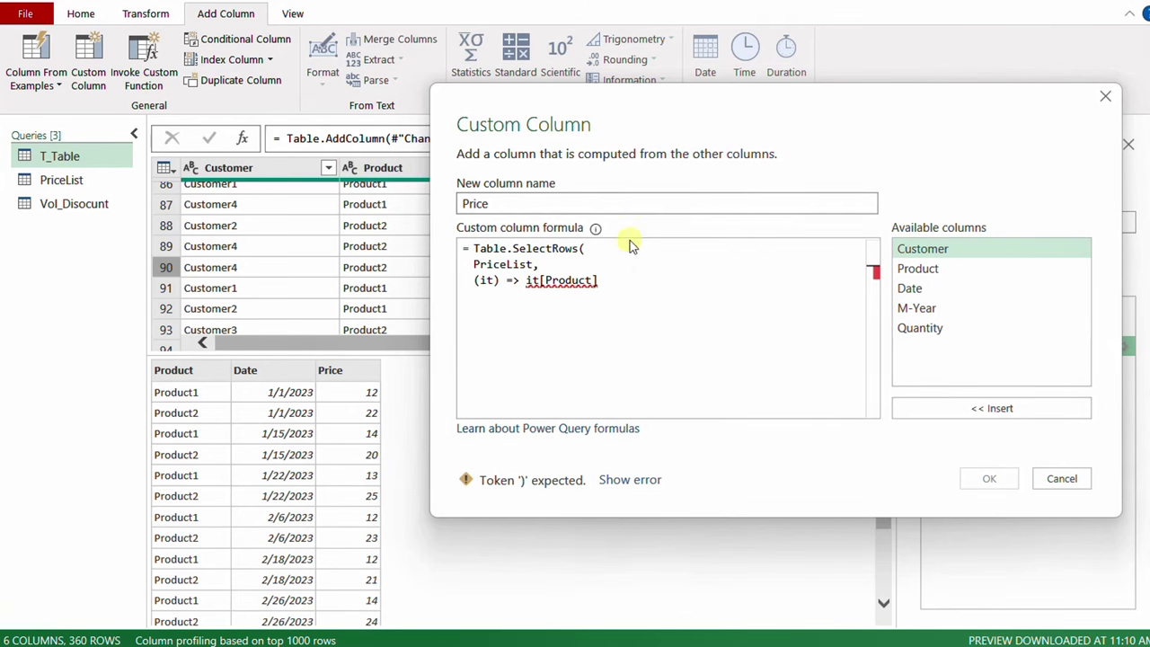
Complete the product condition by setting it[Product] equal to T_Table's Product column.
{"action": "left_click", "coordinate": [620, 271]}
{"action": "left_click", "coordinate": [620, 279]}
{"action": "type", "text": "="}
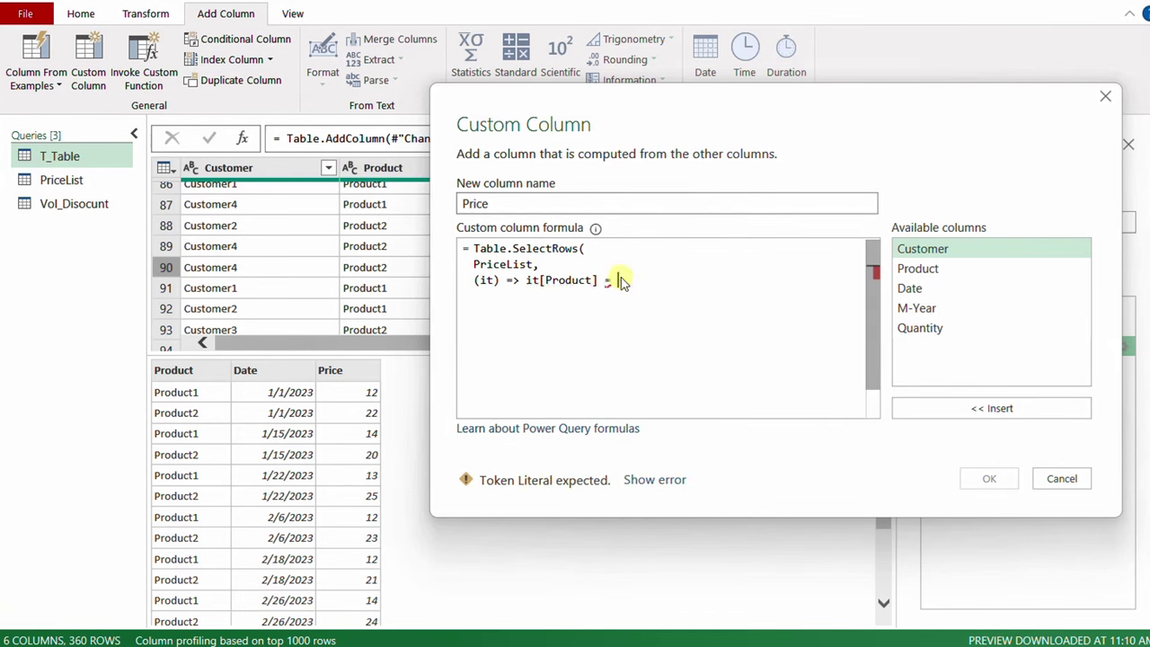
{"action": "left_click", "coordinate": [916, 268]}
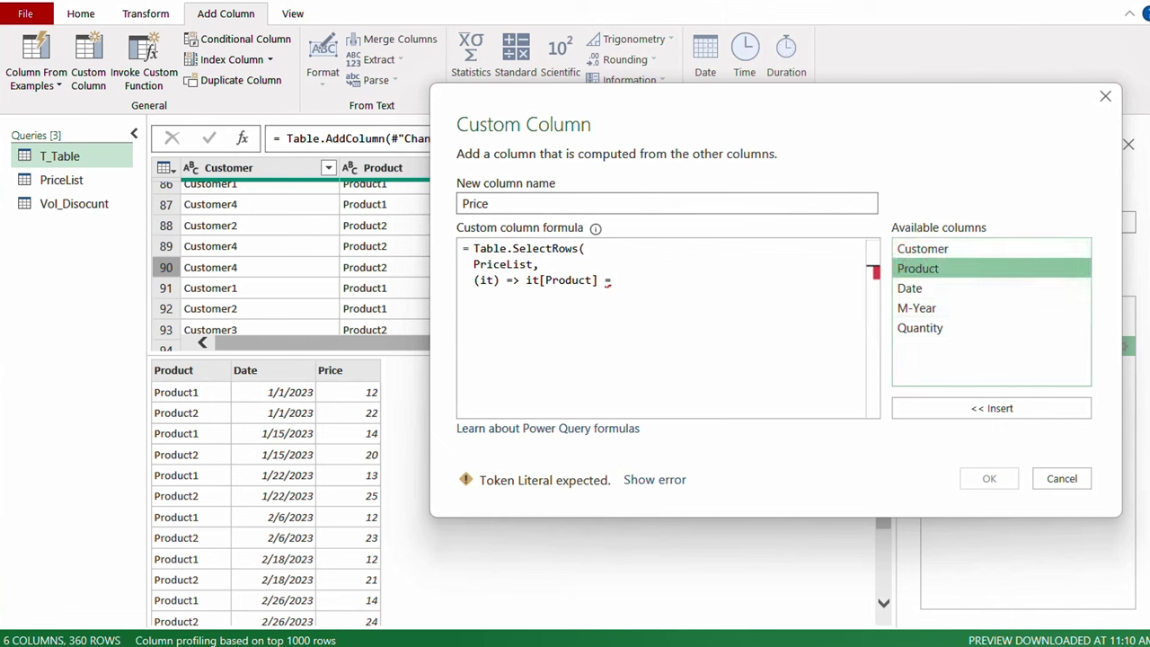
{"action": "mouse_move", "coordinate": [886, 207]}
{"action": "left_mouse_down"}
{"action": "mouse_move", "coordinate": [979, 374]}
{"action": "mouse_move", "coordinate": [1042, 356]}
{"action": "left_mouse_up"}
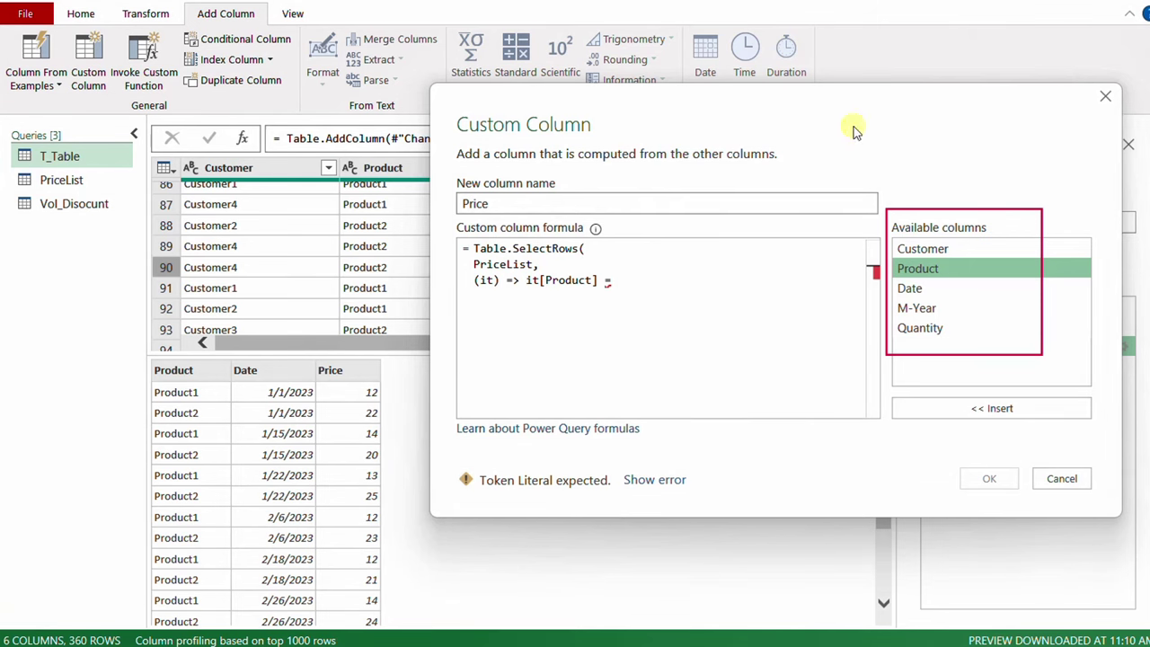
{"action": "double_click", "coordinate": [950, 267]}
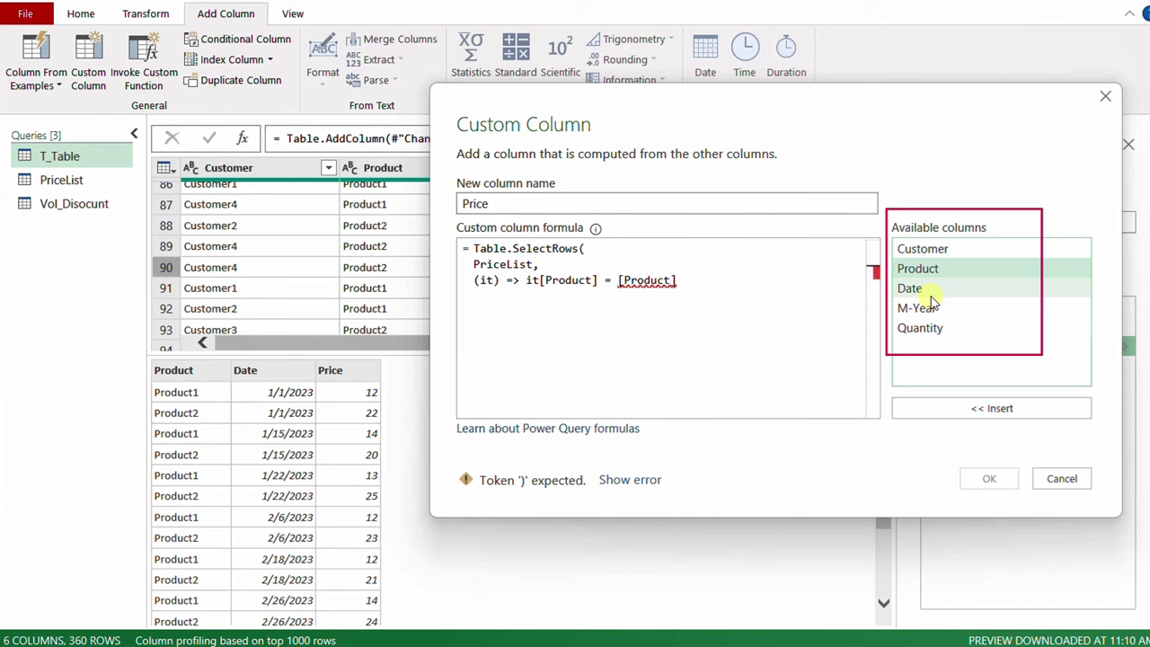
Add a second condition on a new line, joined with and: it[Date] <= [Date], using T_Table's Date column.
{"action": "type", "text": "and"}
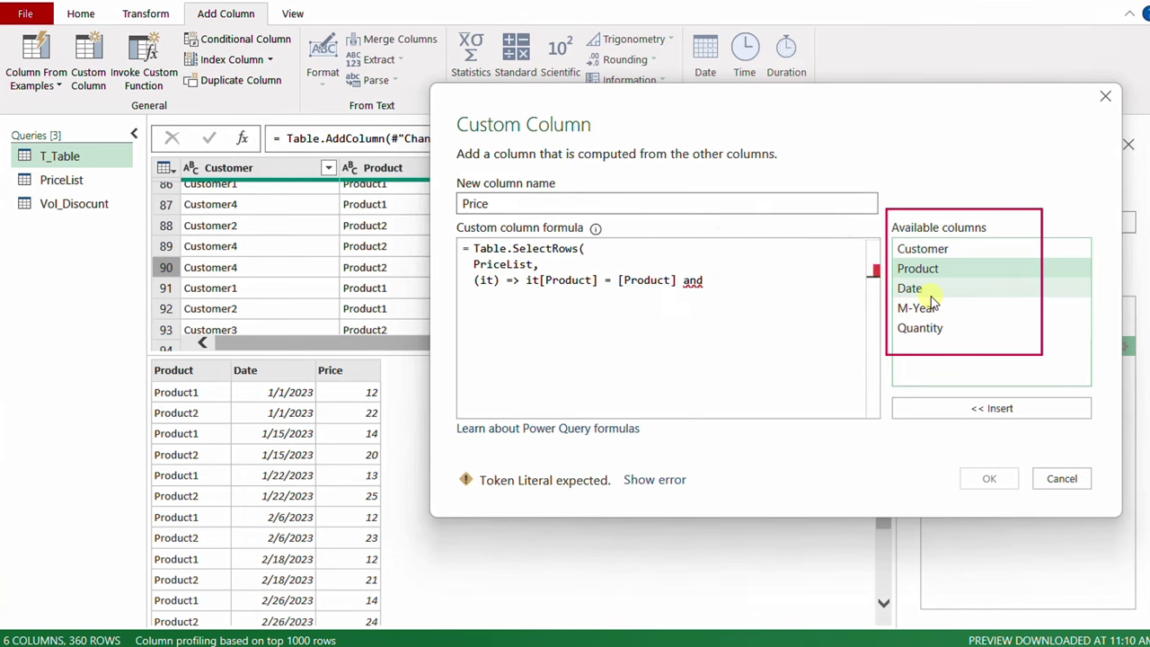
{"action": "type", "text": "it["}
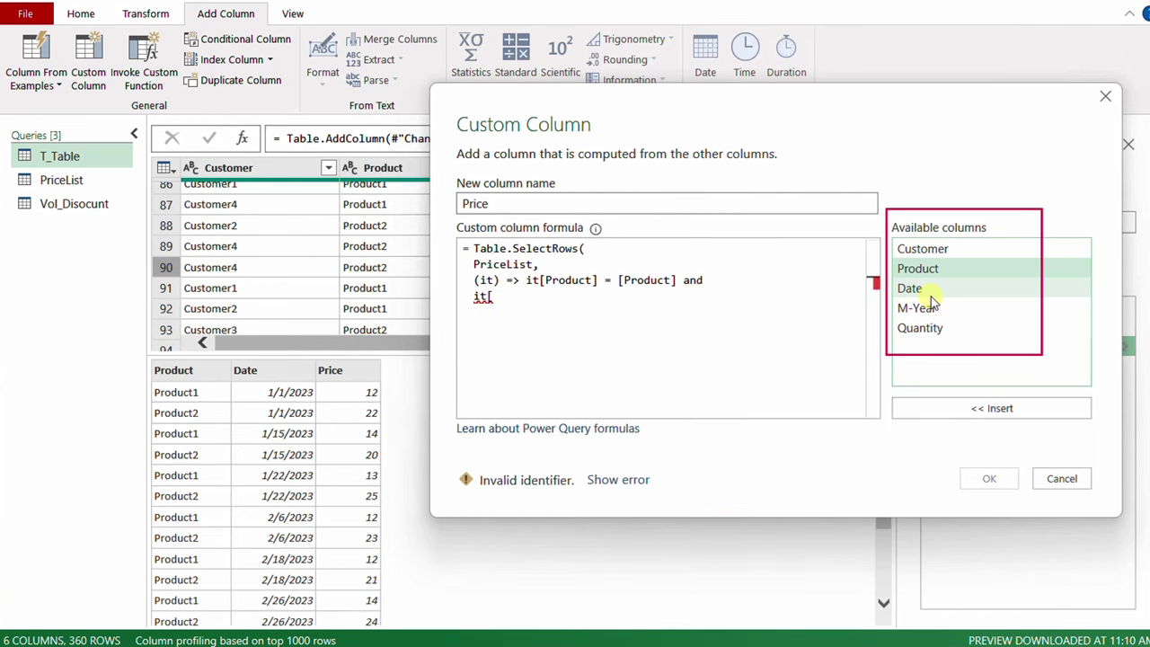
{"action": "type", "text": "Date]"}
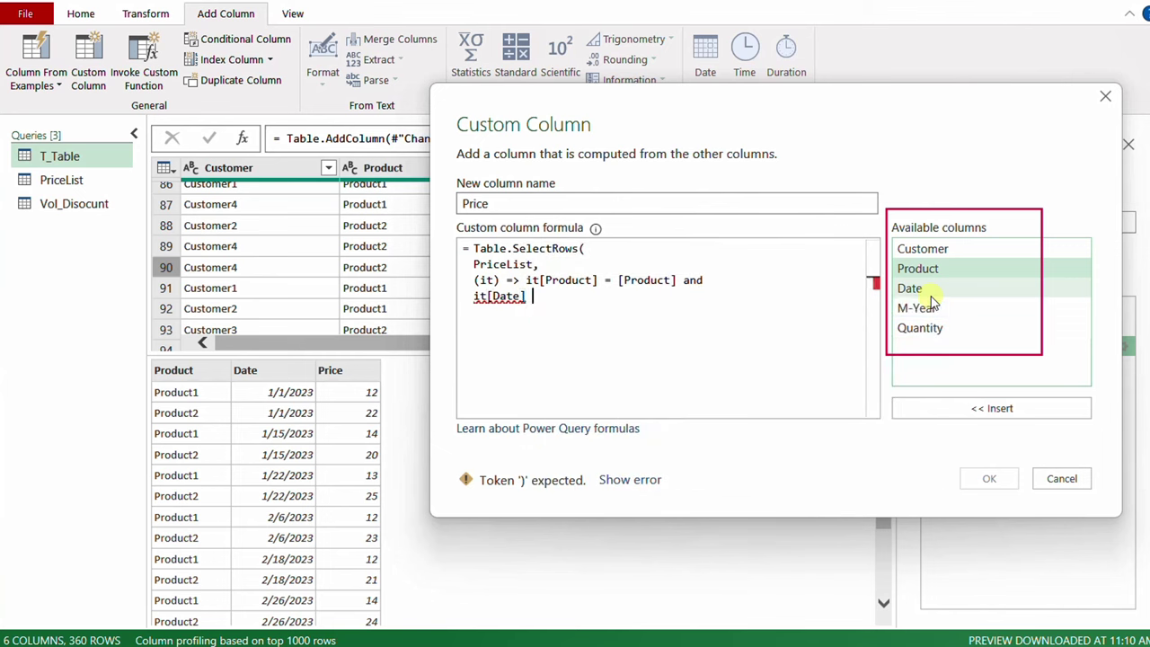
{"action": "type", "text": " <="}
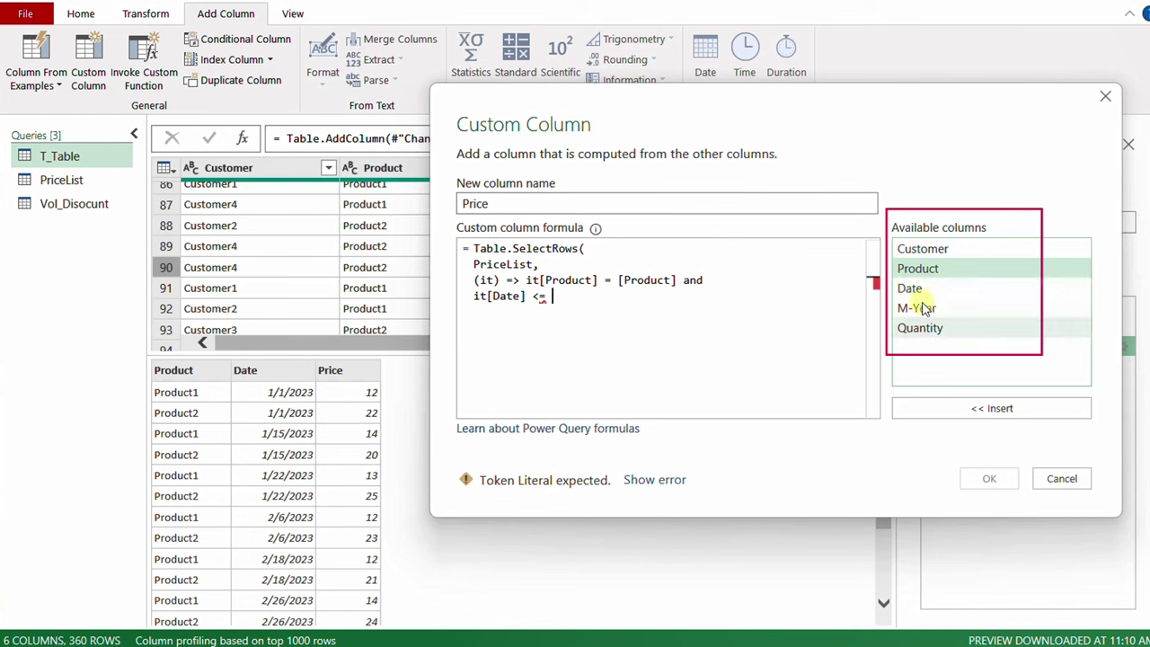
{"action": "left_click", "coordinate": [928, 296]}
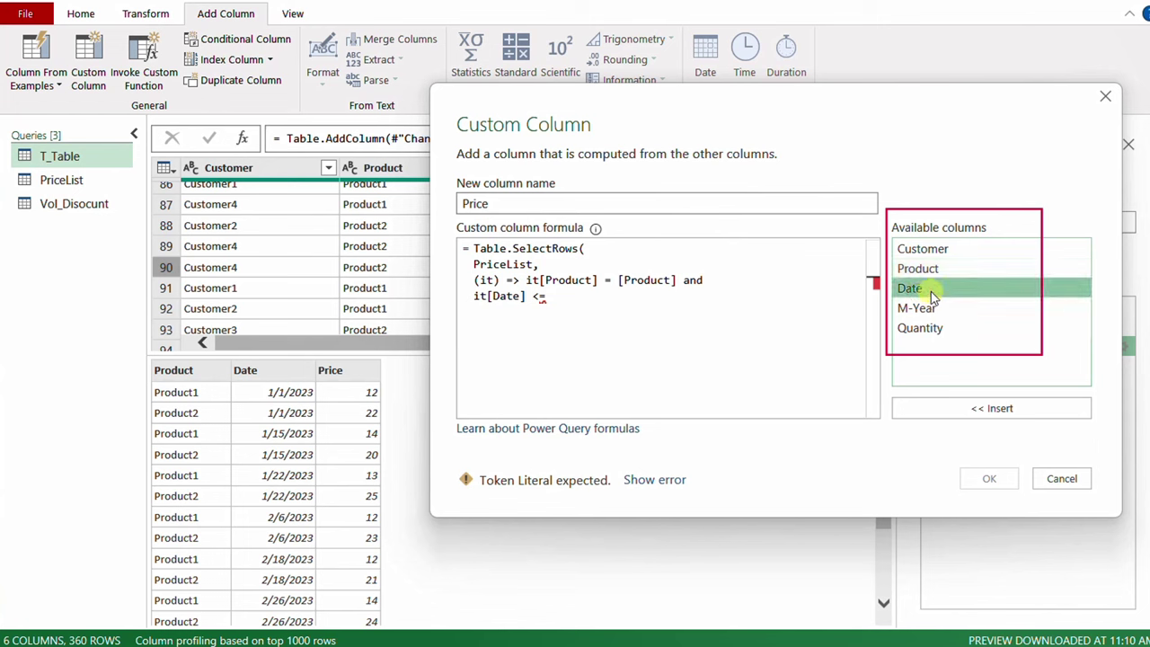
{"action": "double_click", "coordinate": [930, 291]}
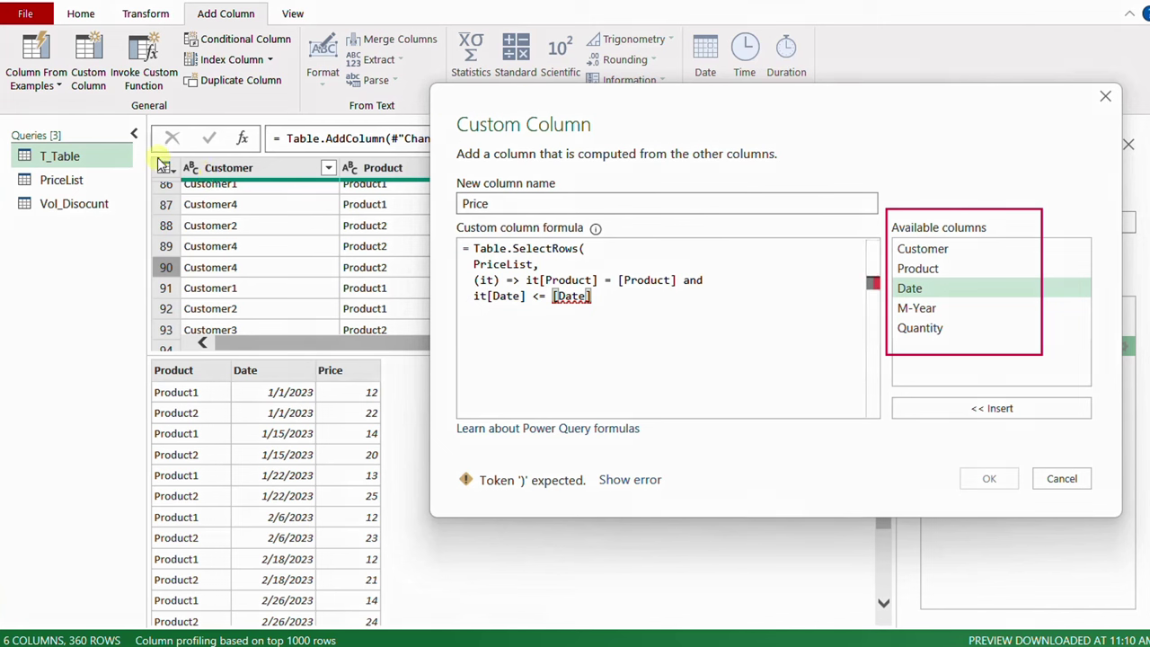
Close the Table.SelectRows function with a final parenthesis and apply the edited Price custom column.
{"action": "left_click_drag", "start_coordinate": [158, 160], "coordinate": [425, 336]}
{"action": "mouse_move", "coordinate": [144, 358]}
{"action": "left_mouse_down"}
{"action": "mouse_move", "coordinate": [196, 480]}
{"action": "mouse_move", "coordinate": [395, 567]}
{"action": "mouse_move", "coordinate": [386, 572]}
{"action": "left_mouse_up"}
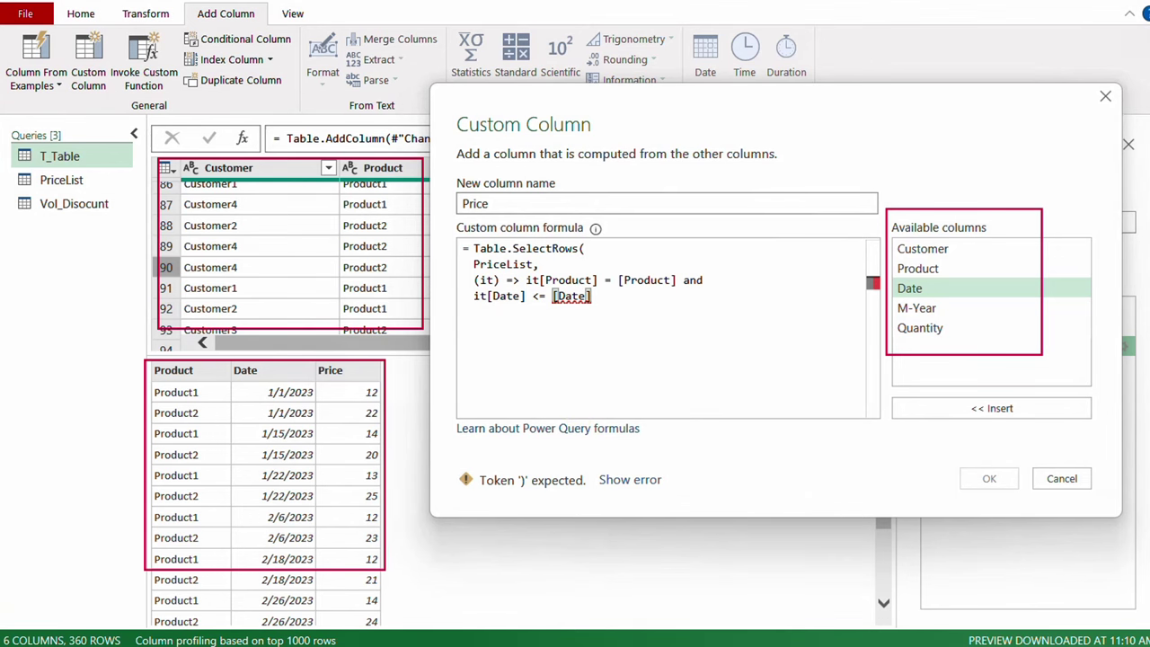
{"action": "key", "text": "Escape"}
{"action": "type", "text": ")"}
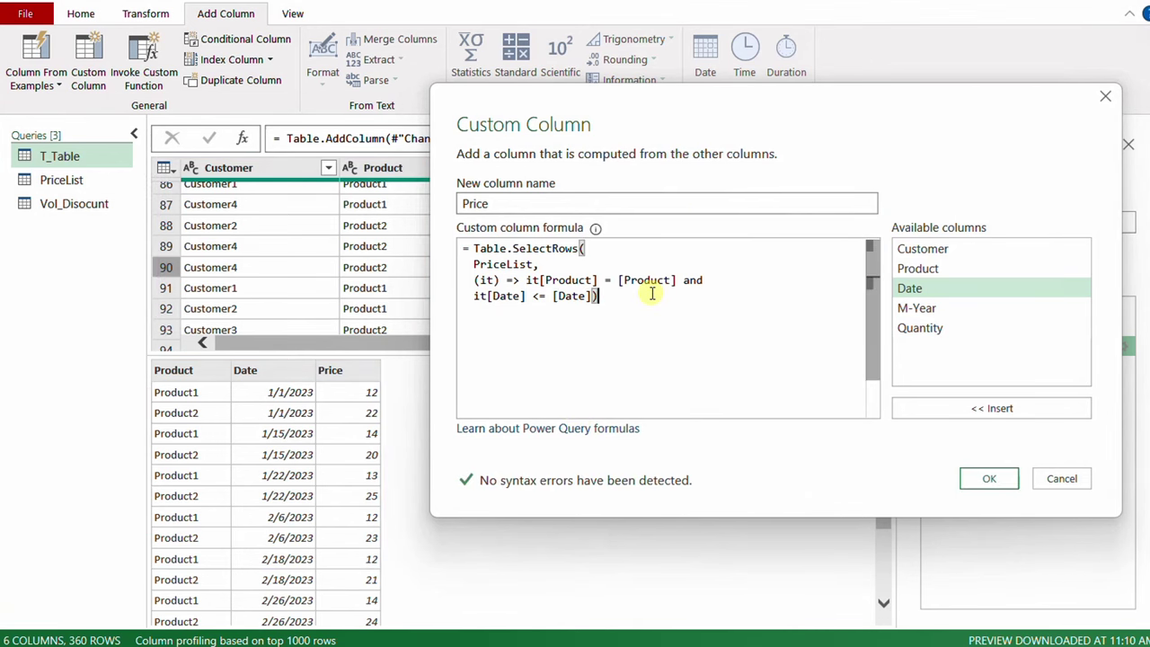
{"action": "left_click", "coordinate": [977, 481]}
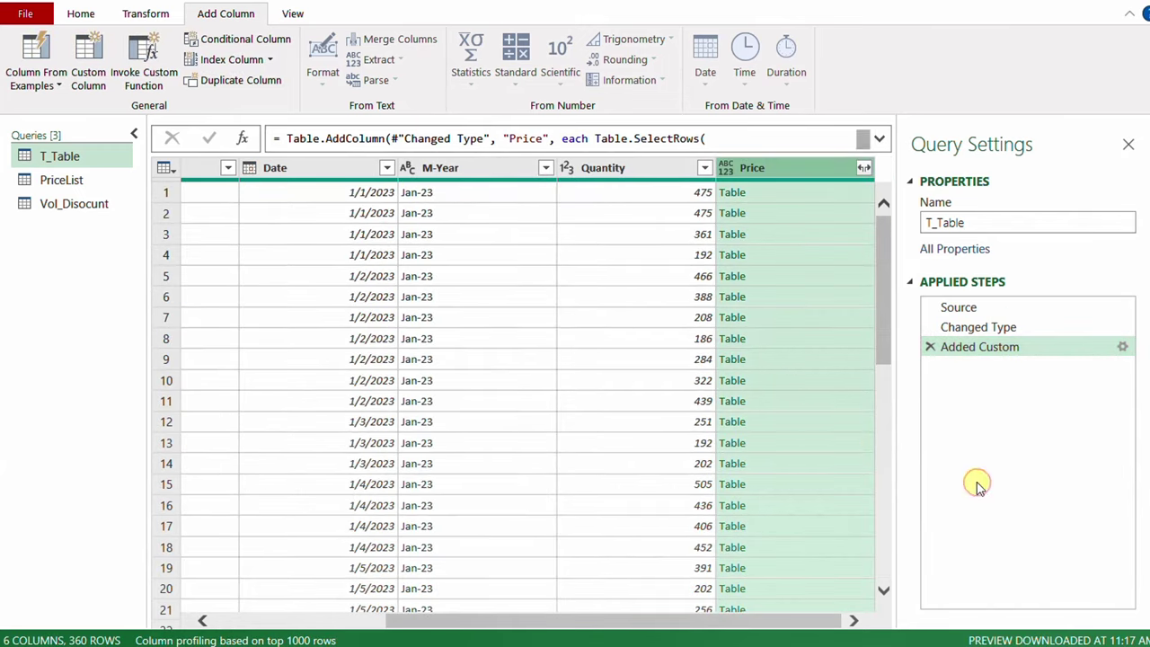
Preview the nested Price table in row 90 and compare its products, dates and last price with that row's date.
{"action": "scroll", "coordinate": [319, 424], "scroll_direction": "down", "scroll_amount": 10}
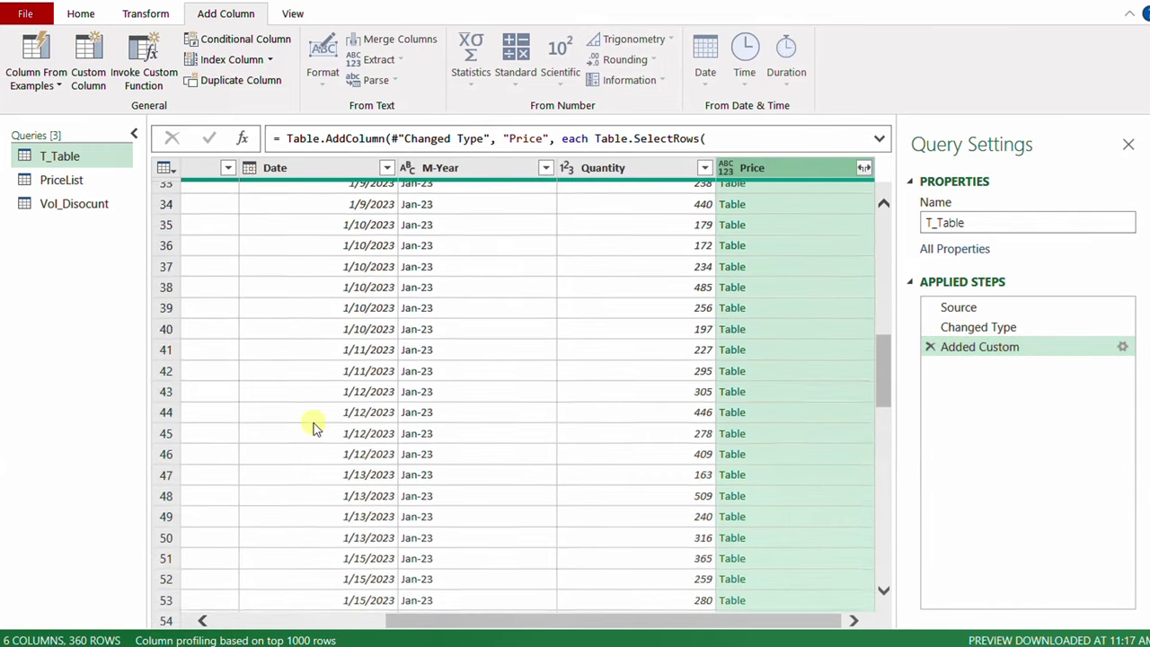
{"action": "scroll", "coordinate": [314, 428], "scroll_direction": "down", "scroll_amount": 15}
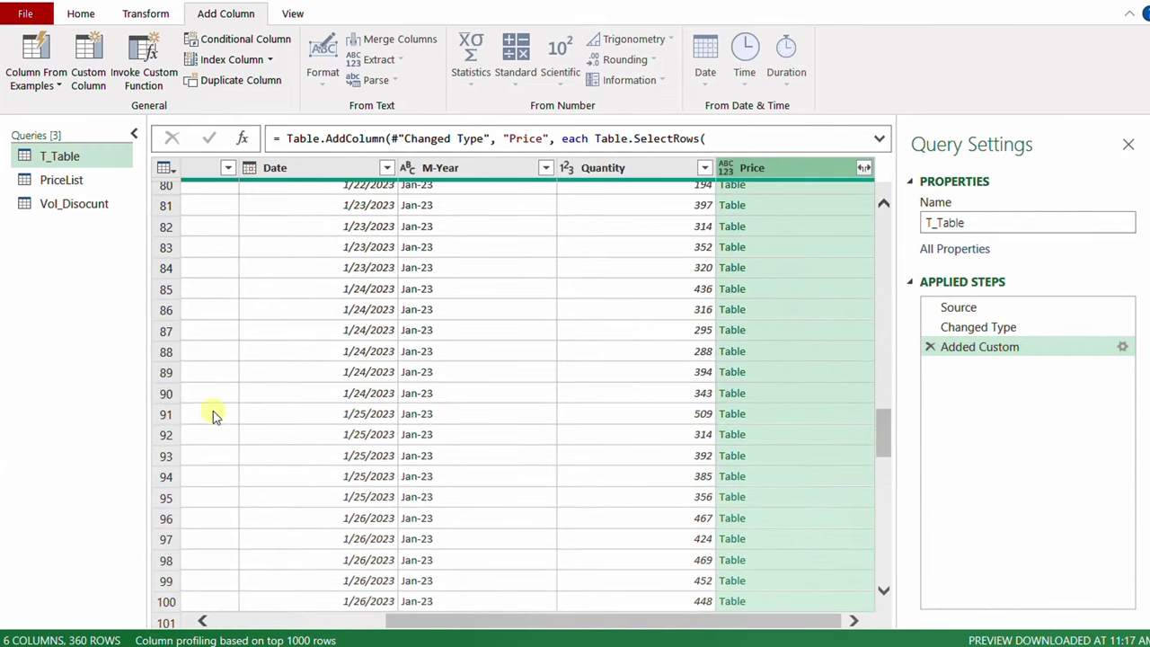
{"action": "left_click", "coordinate": [784, 396]}
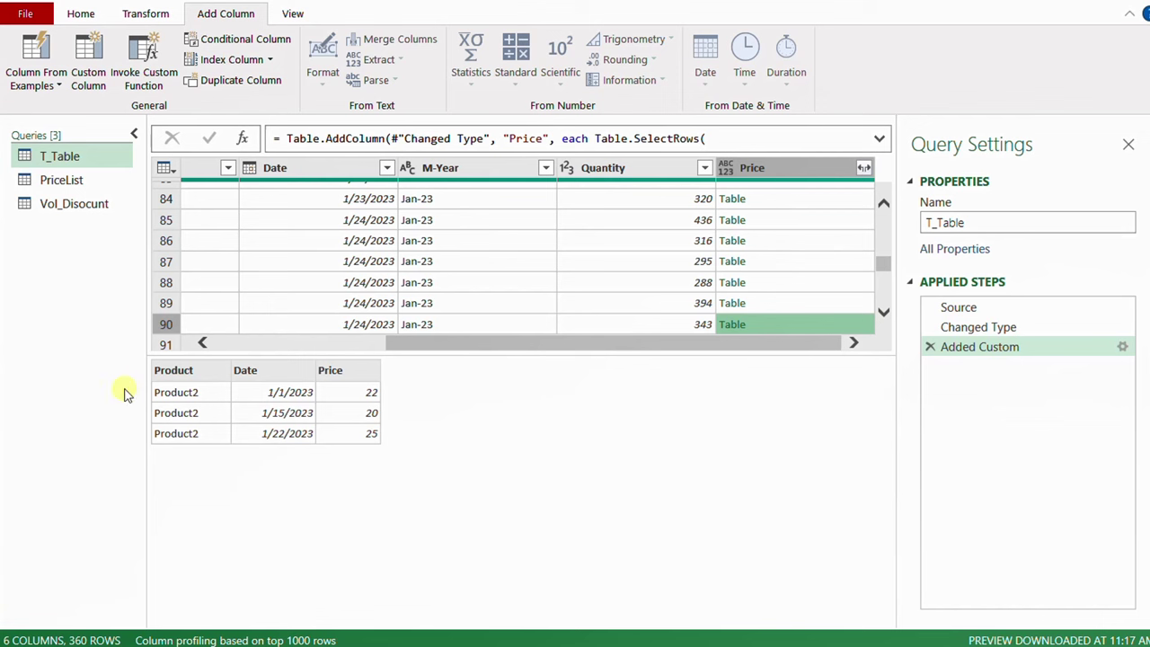
{"action": "left_click_drag", "start_coordinate": [133, 383], "coordinate": [233, 452]}
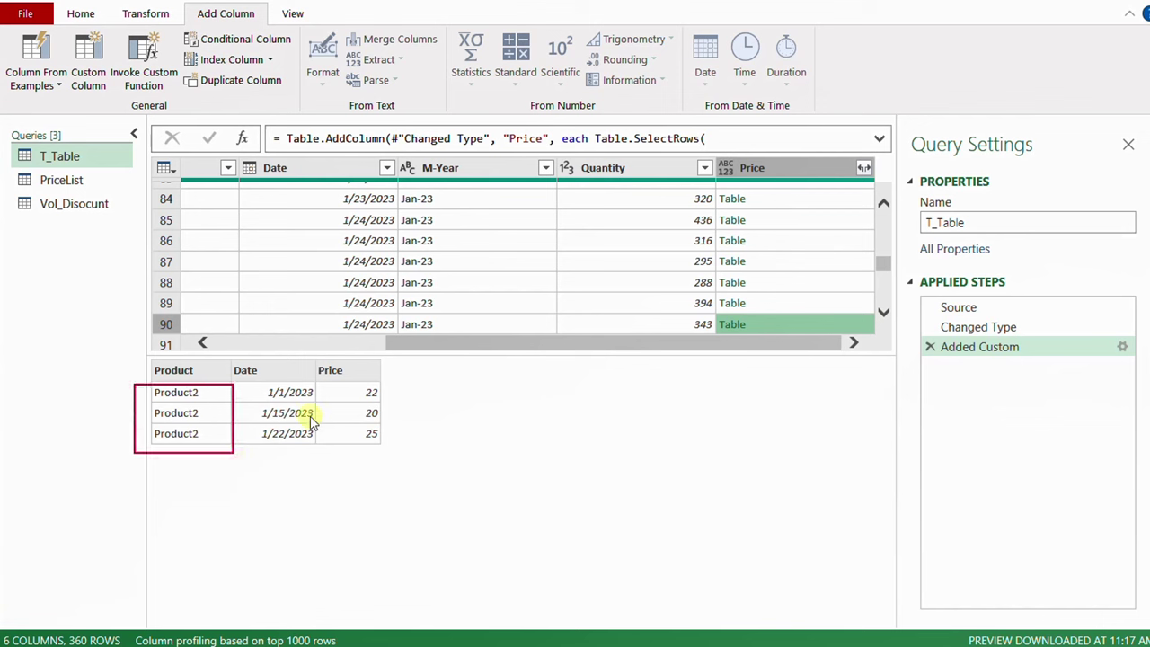
{"action": "left_click_drag", "start_coordinate": [242, 382], "coordinate": [321, 457]}
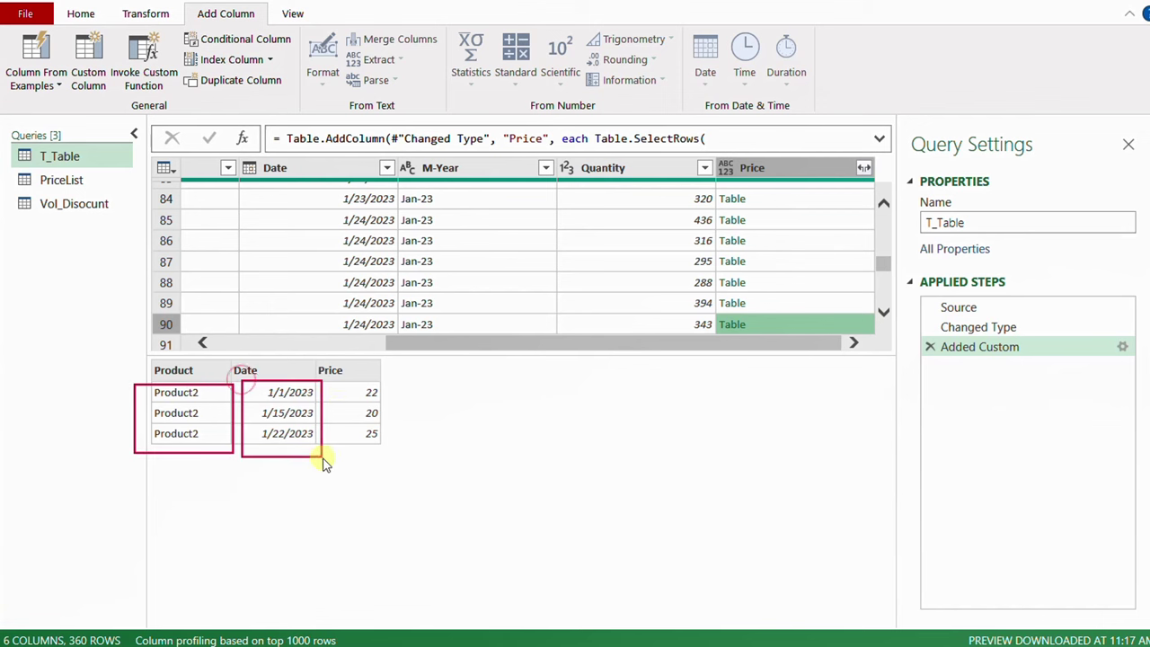
{"action": "left_click_drag", "start_coordinate": [325, 317], "coordinate": [397, 330]}
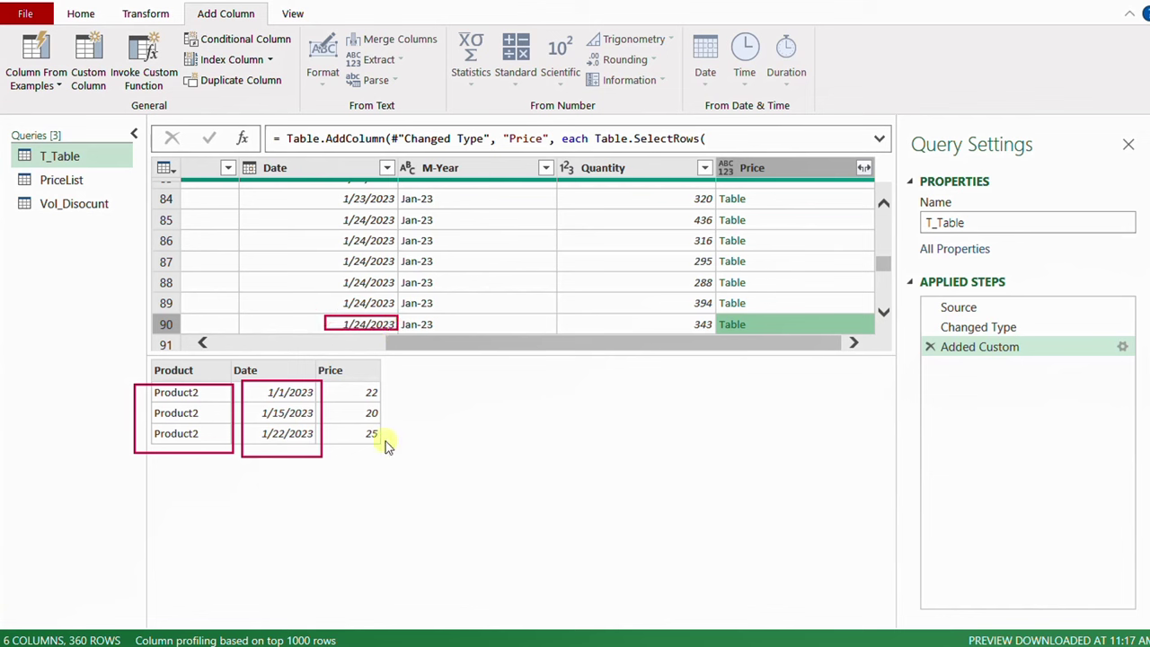
{"action": "left_click_drag", "start_coordinate": [334, 422], "coordinate": [390, 447]}
{"action": "key", "text": "Escape"}
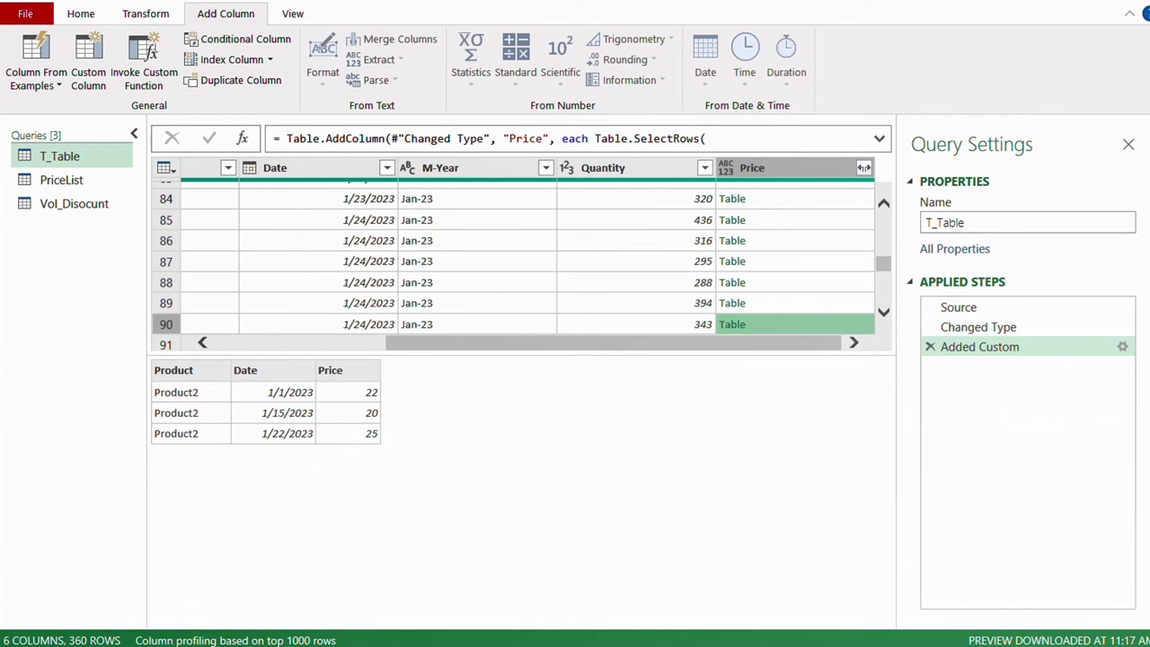
Edit the Price custom column to append [Price] after the Table.SelectRows function, and apply the formula.
{"action": "left_click", "coordinate": [1123, 346]}
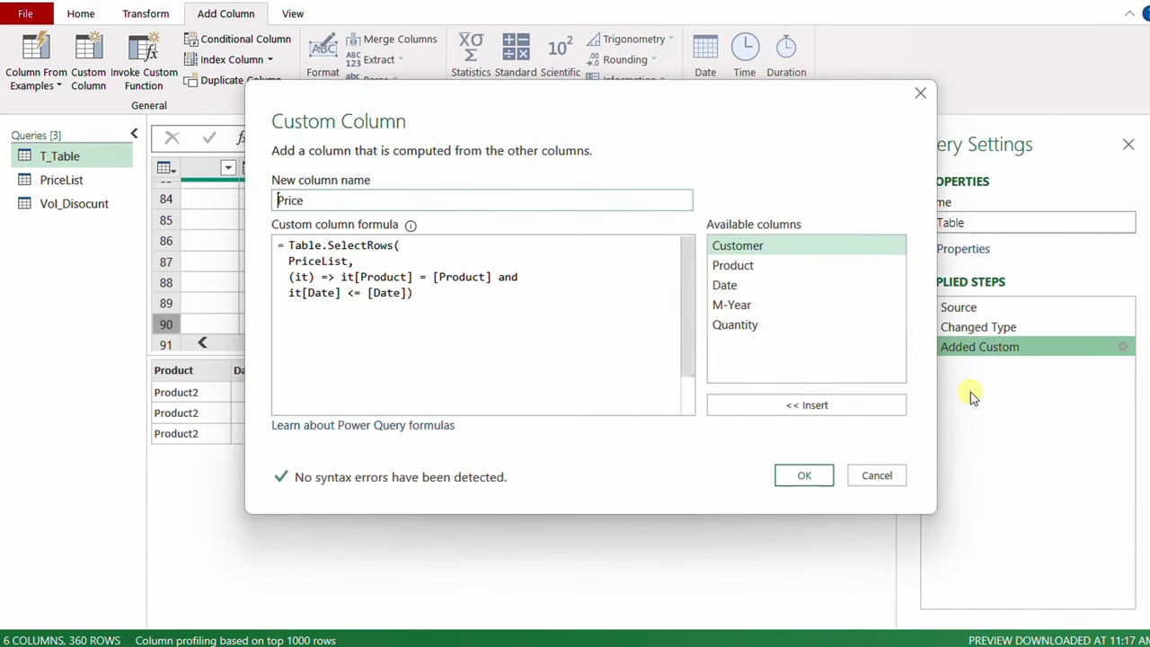
{"action": "left_click", "coordinate": [440, 294]}
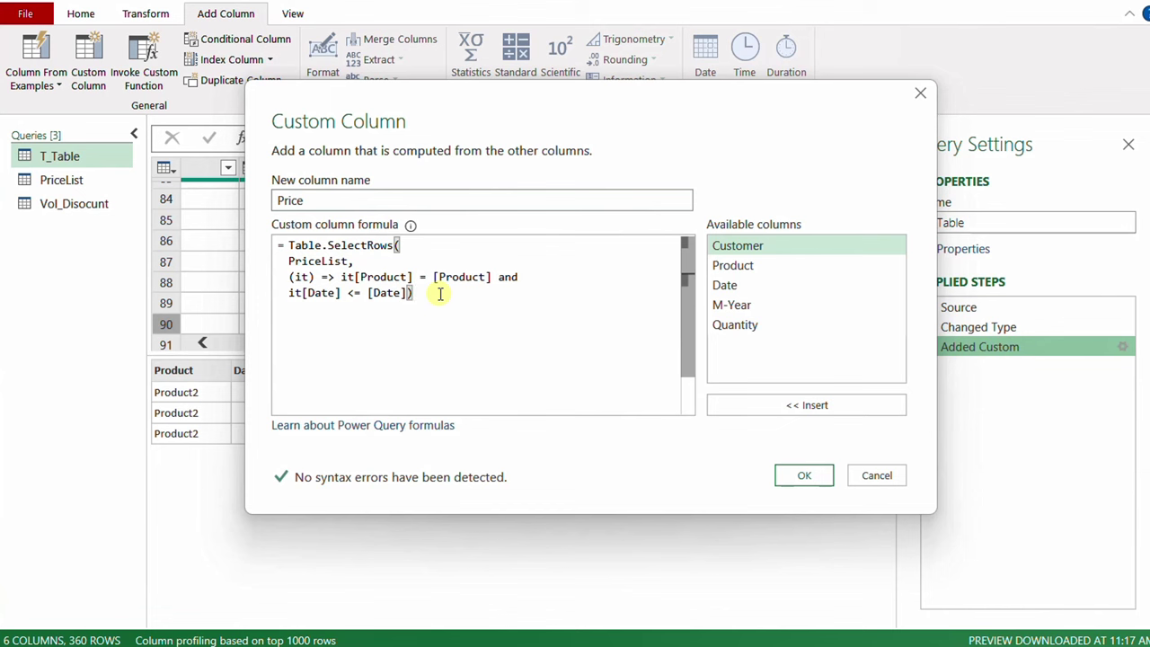
{"action": "type", "text": "["}
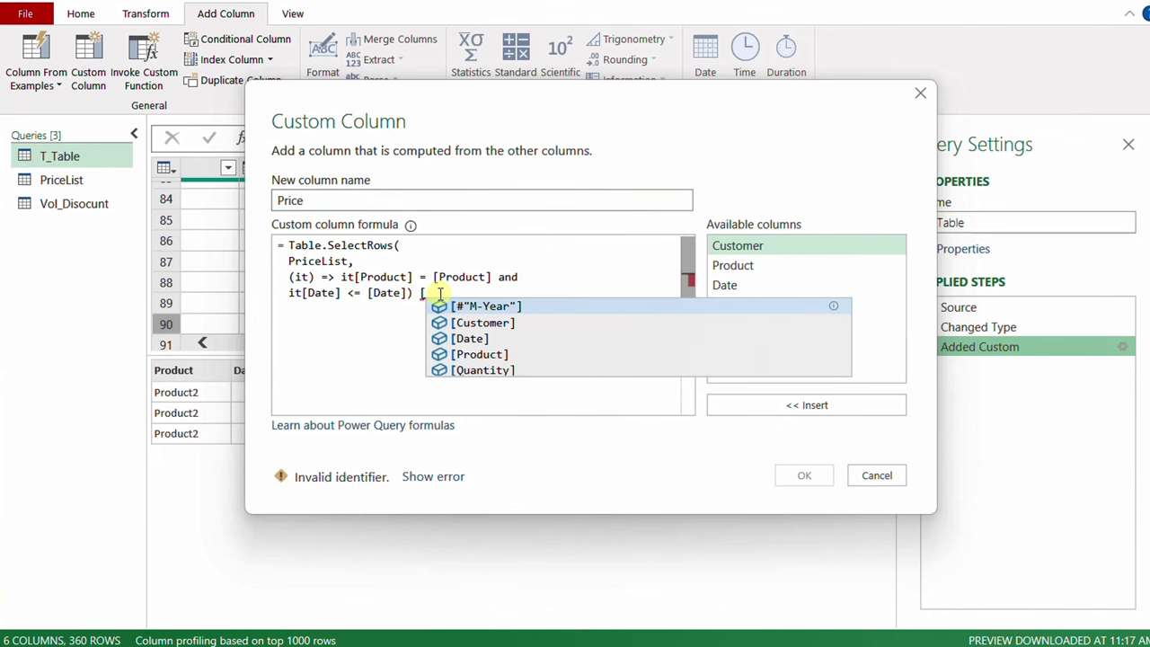
{"action": "type", "text": "Price"}
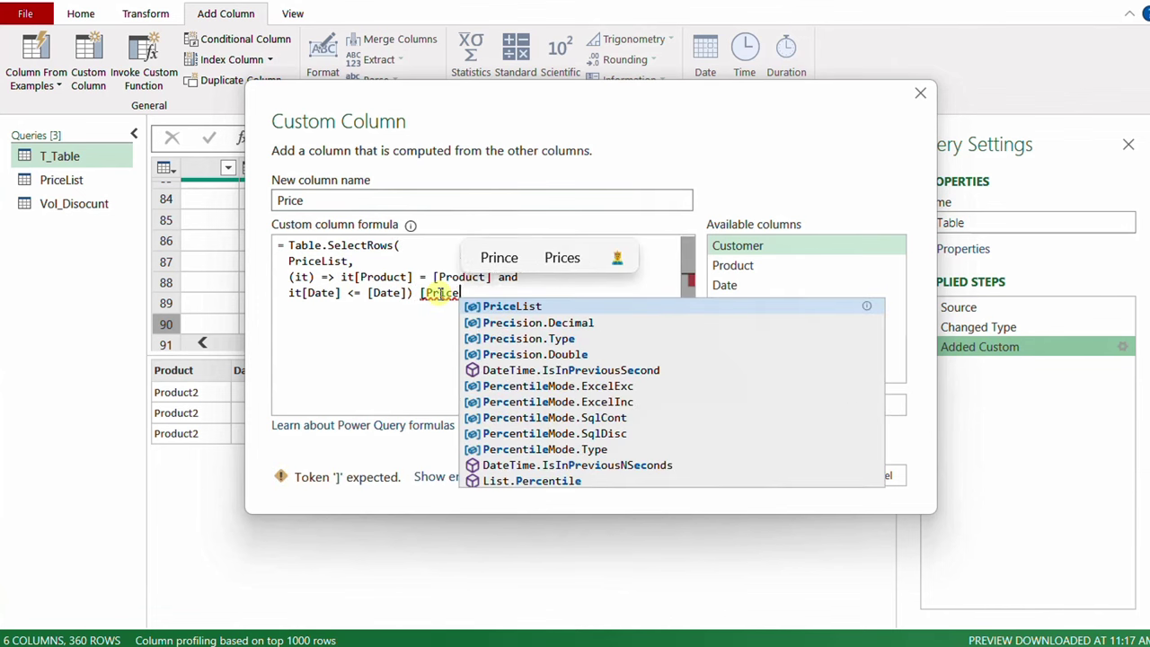
{"action": "type", "text": "]"}
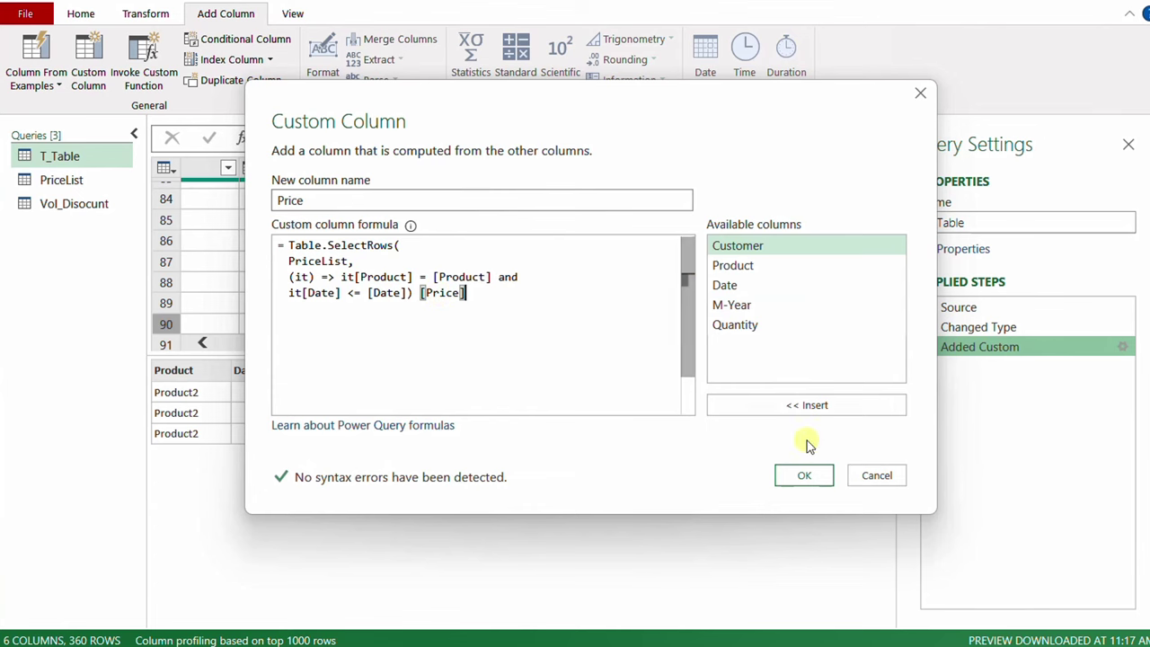
{"action": "left_click", "coordinate": [819, 476]}
Preview the nested price lists in the first and third rows of the Price column.
{"action": "left_click", "coordinate": [799, 194]}
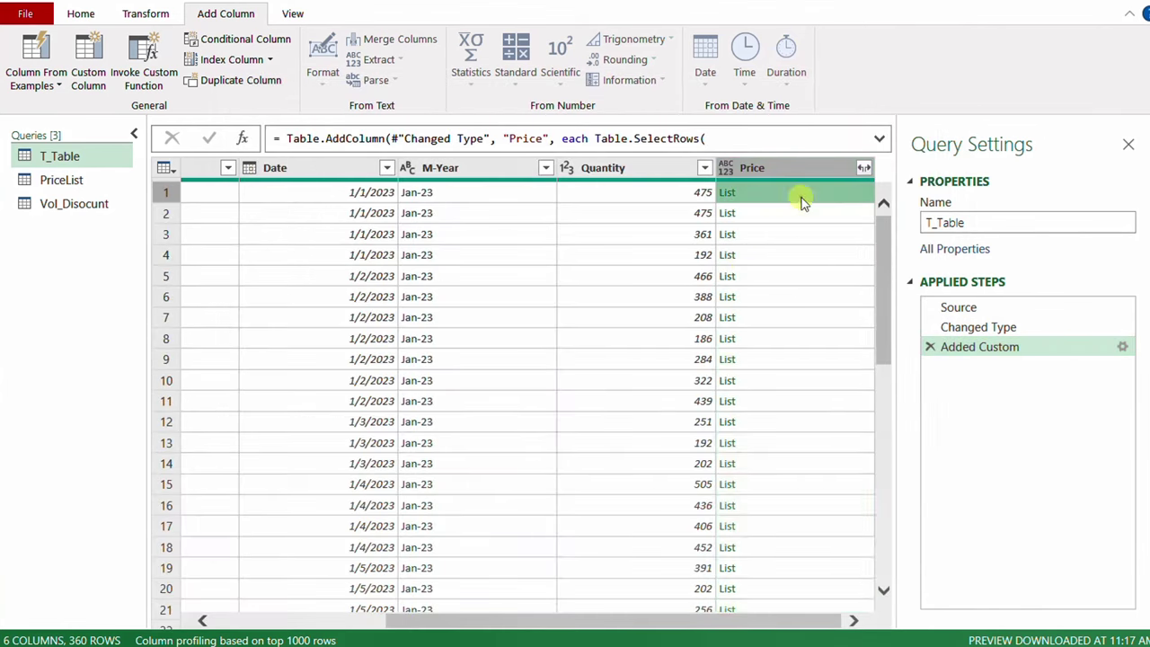
{"action": "left_click", "coordinate": [786, 235]}
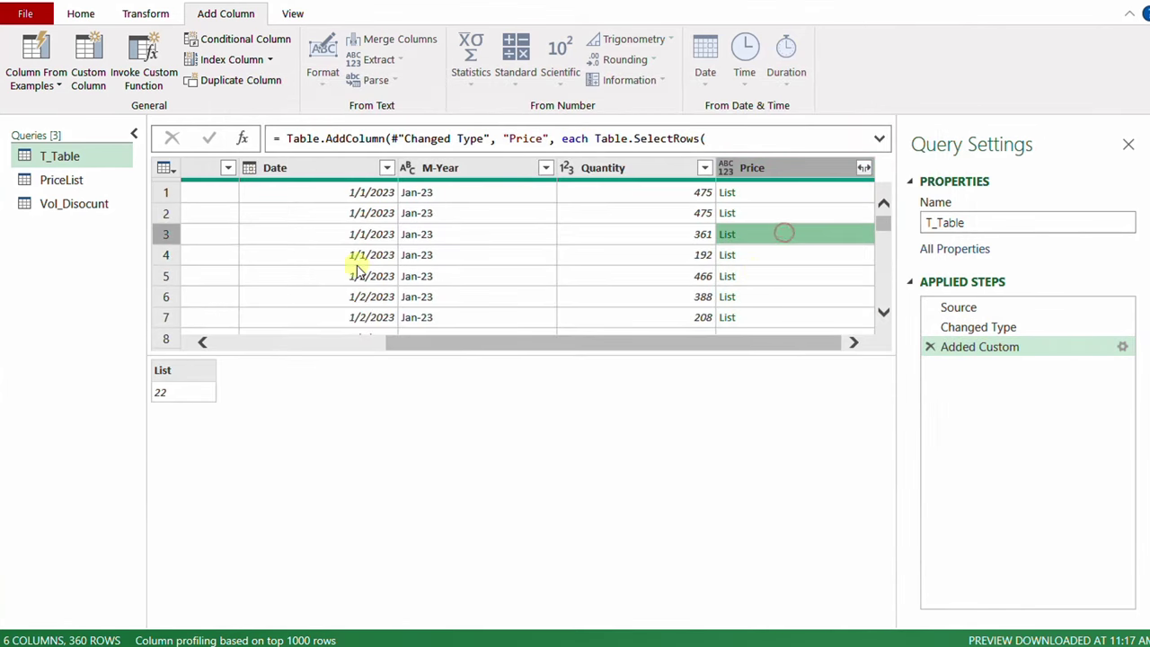
Preview the nested price list in row 90 of the Price column.
{"action": "scroll", "coordinate": [350, 260], "scroll_direction": "down", "scroll_amount": 12}
{"action": "scroll", "coordinate": [350, 258], "scroll_direction": "down", "scroll_amount": 13}
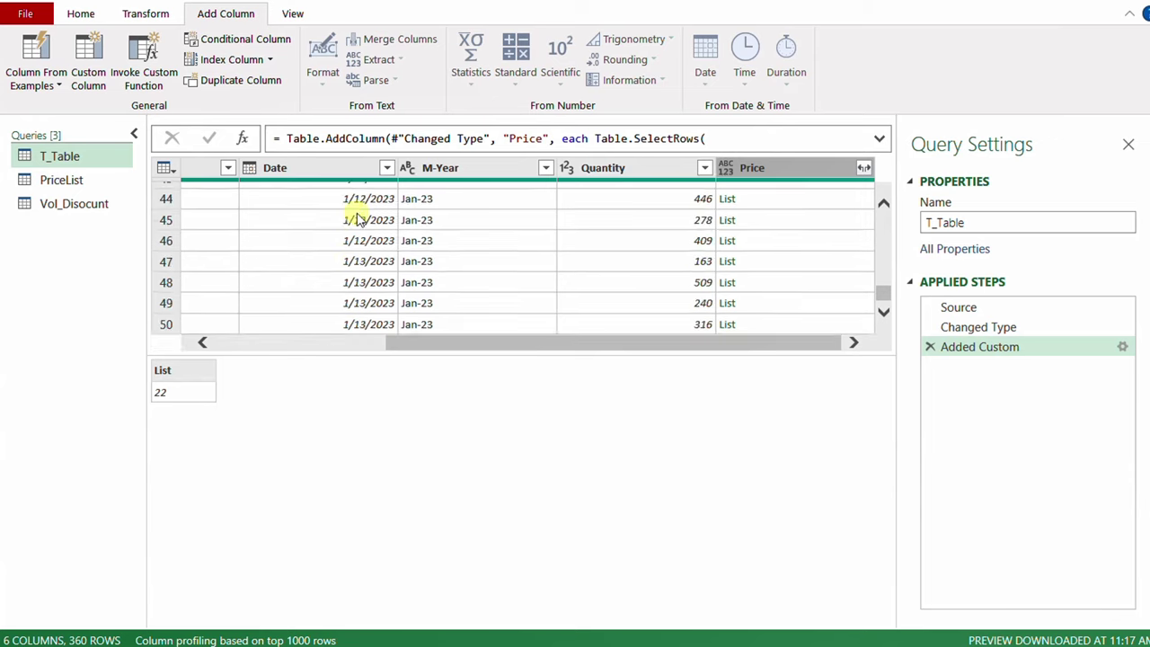
{"action": "scroll", "coordinate": [351, 194], "scroll_direction": "down", "scroll_amount": 4}
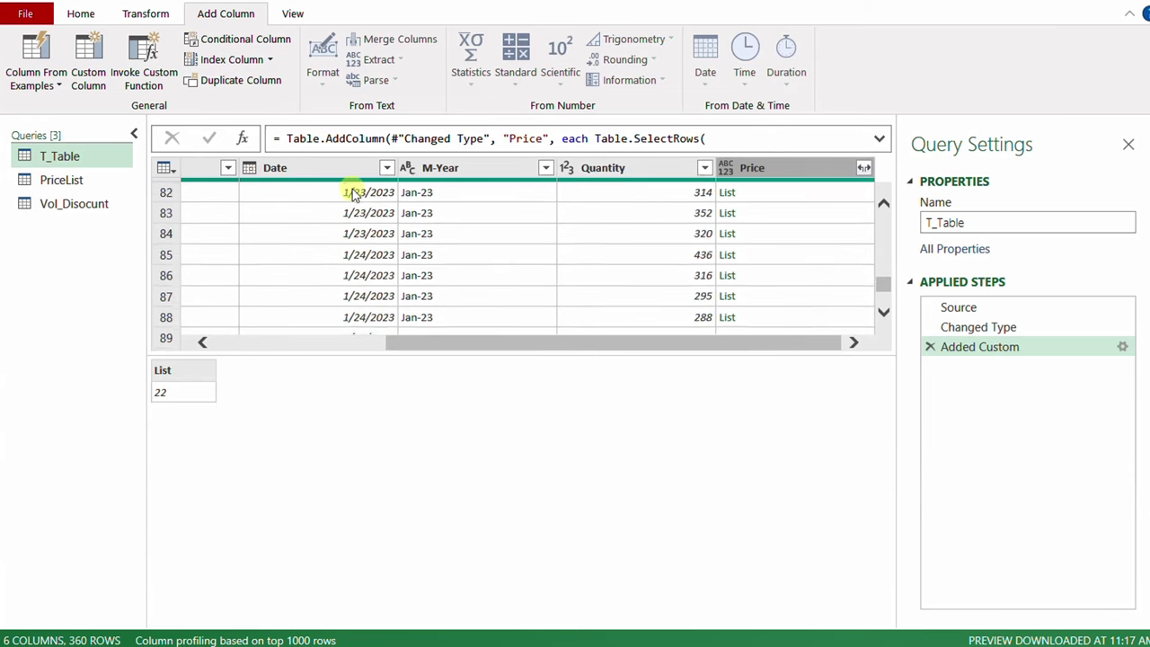
{"action": "left_click", "coordinate": [791, 267]}
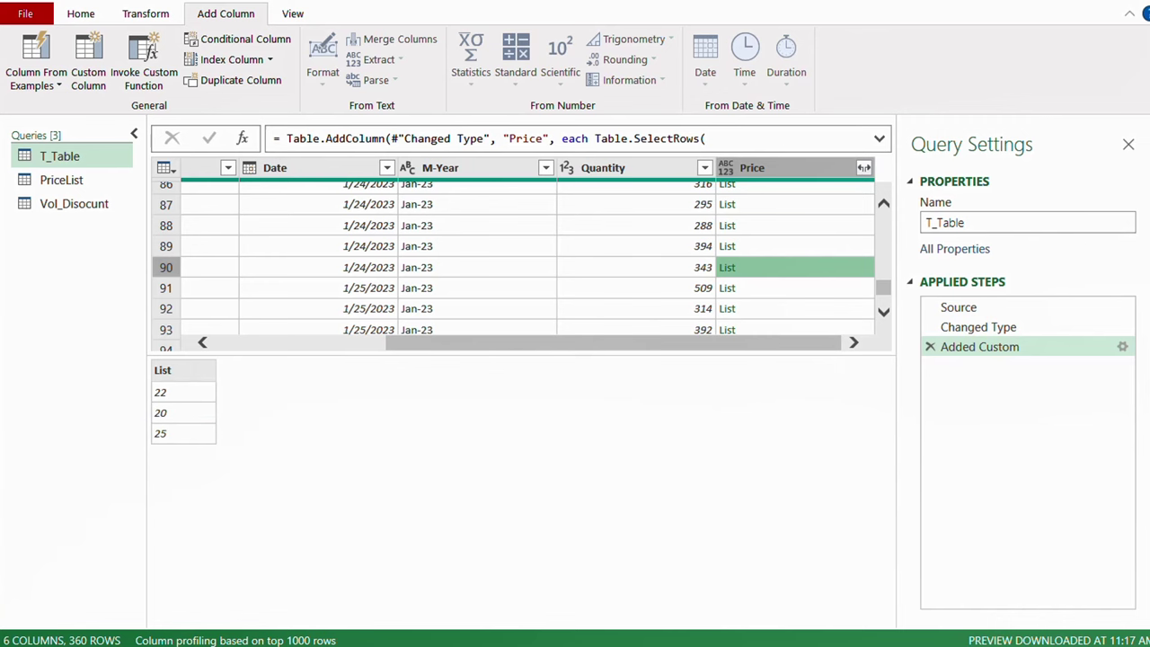
Edit the Price custom column to wrap the Table.SelectRows expression in List.Last( ), and apply the formula.
{"action": "left_click", "coordinate": [1122, 347]}
{"action": "key", "text": "Return"}
{"action": "key", "text": "Up"}
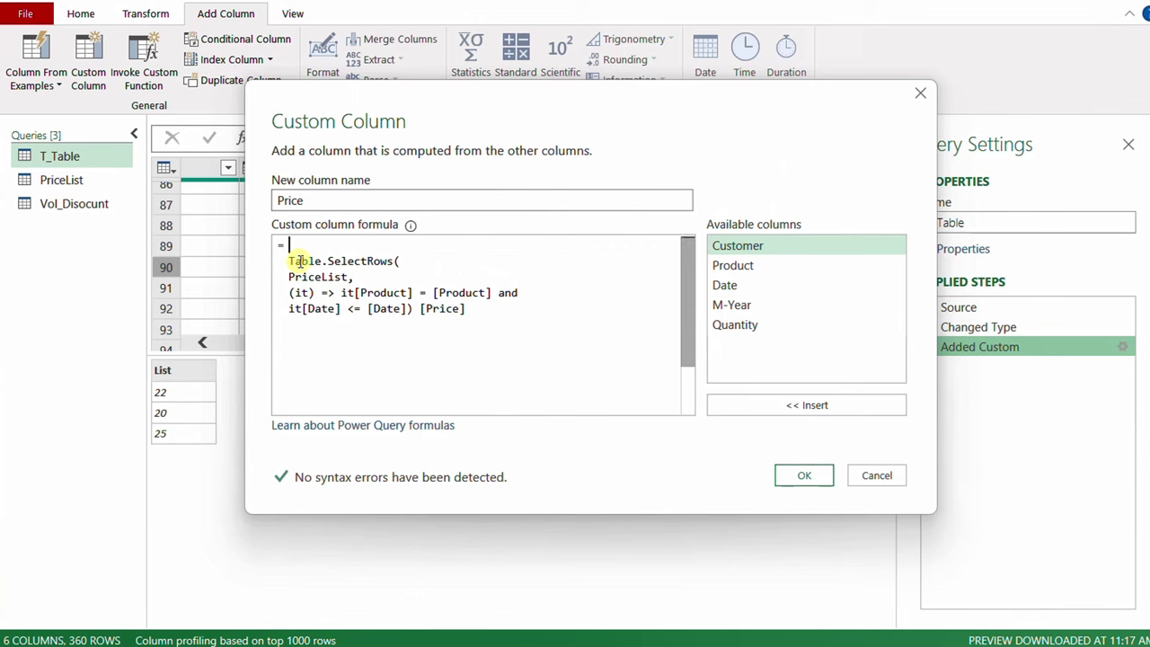
{"action": "type", "text": "List.Last("}
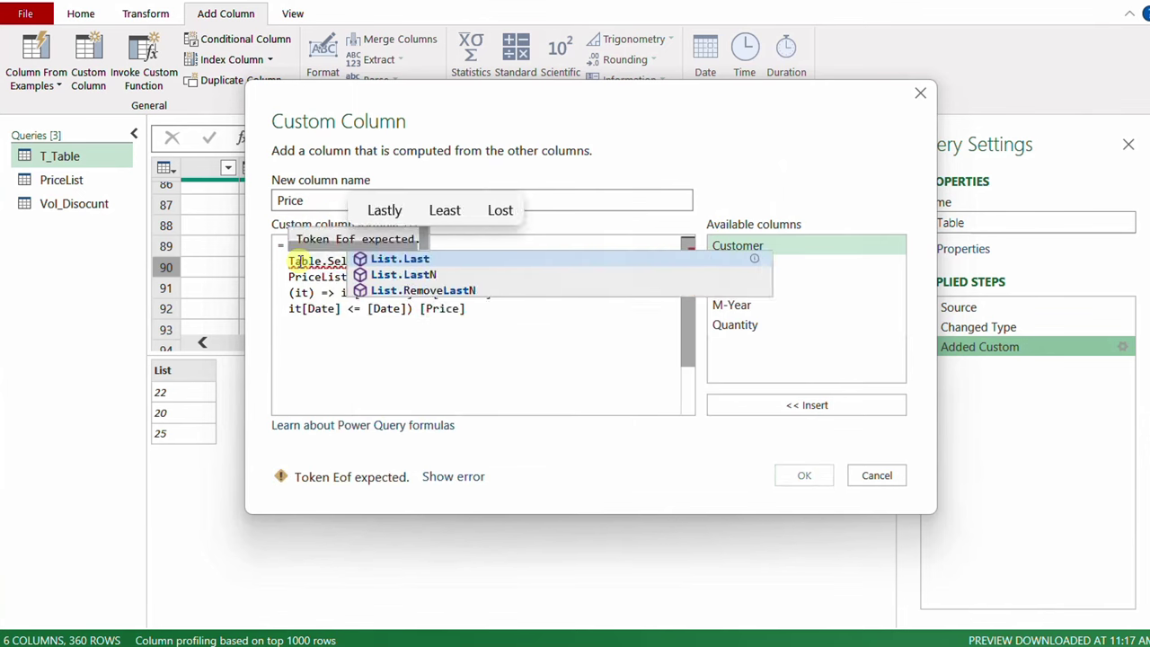
{"action": "left_click", "coordinate": [477, 310]}
{"action": "type", "text": ")"}
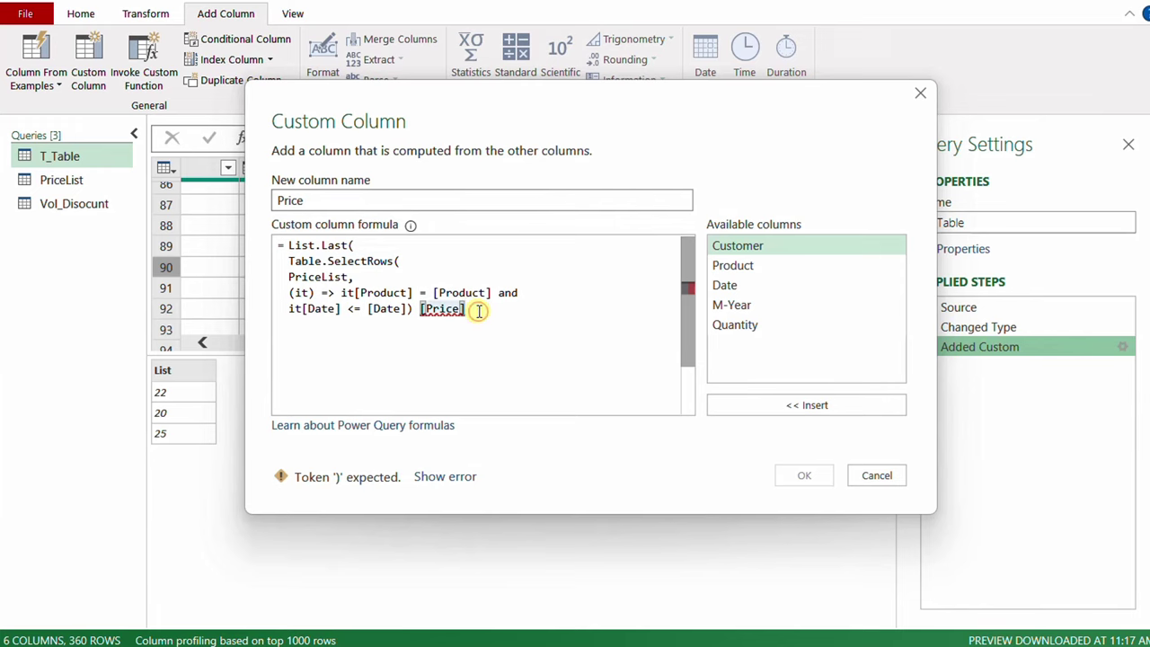
{"action": "left_click", "coordinate": [799, 475]}
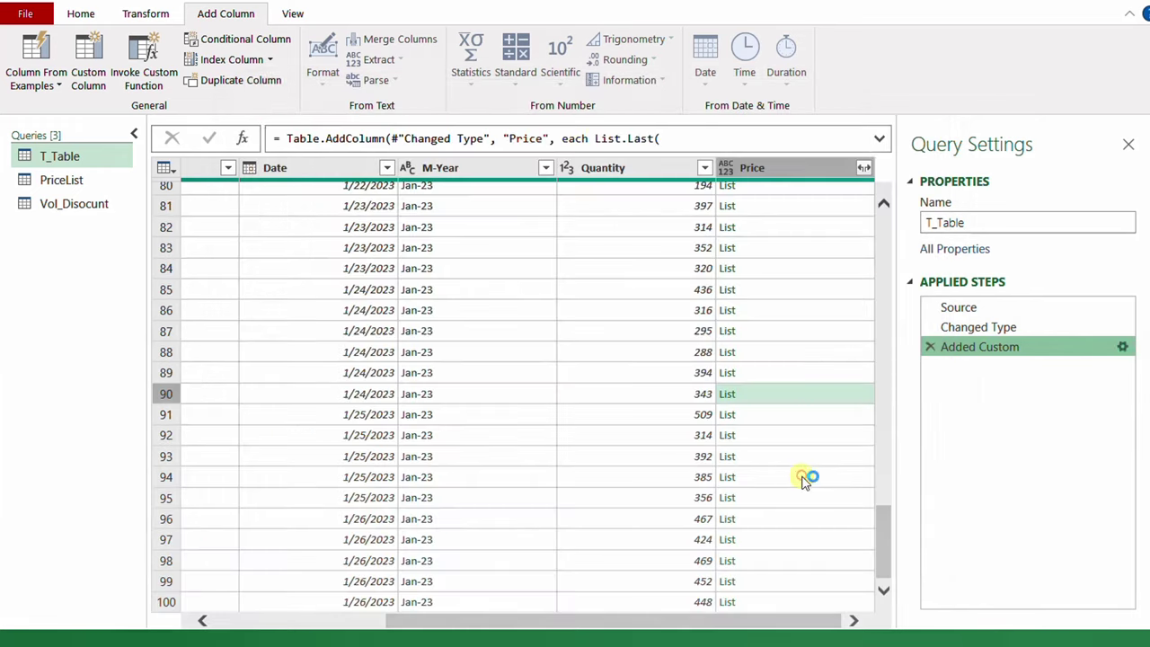
Check the extracted prices down to the late-January rows, and rename the Added Custom applied step as Price.
{"action": "scroll", "coordinate": [321, 419], "scroll_direction": "down", "scroll_amount": 18}
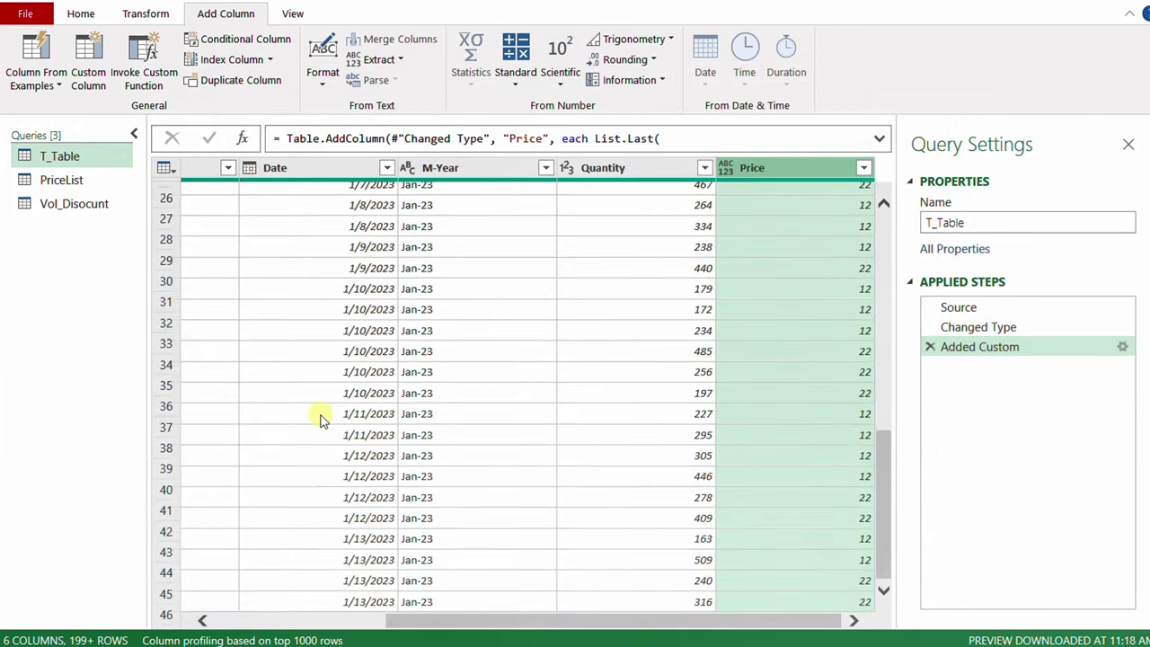
{"action": "scroll", "coordinate": [320, 414], "scroll_direction": "down", "scroll_amount": 8}
{"action": "scroll", "coordinate": [314, 410], "scroll_direction": "up", "scroll_amount": 2}
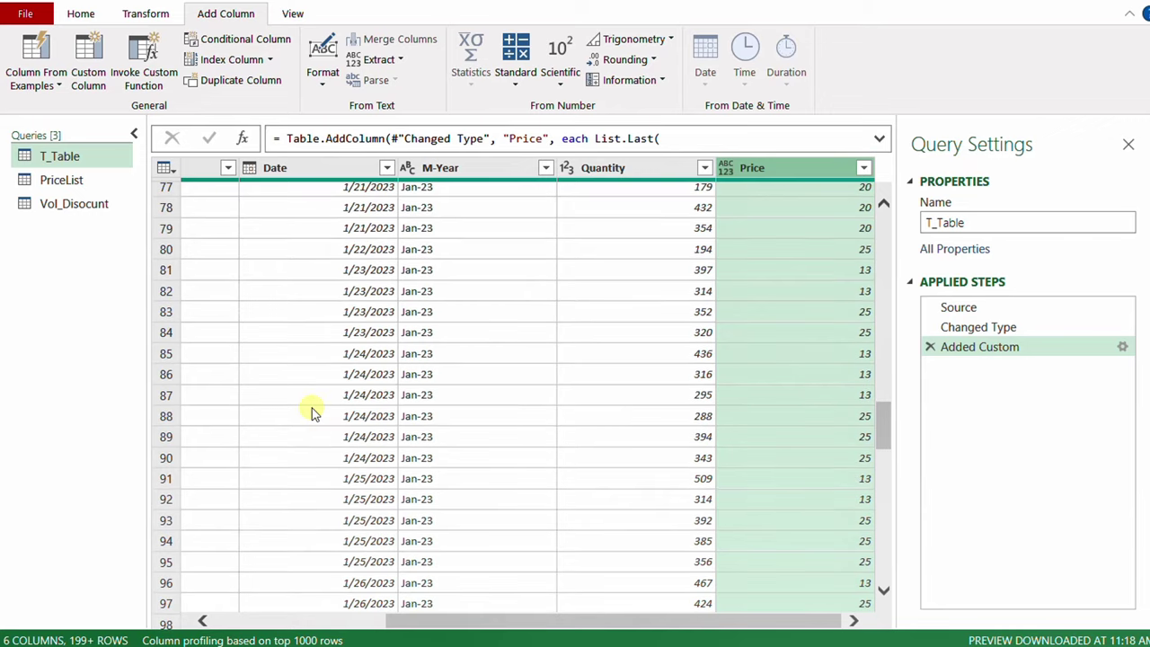
{"action": "scroll", "coordinate": [312, 413], "scroll_direction": "down", "scroll_amount": 1}
{"action": "right_click", "coordinate": [1000, 348]}
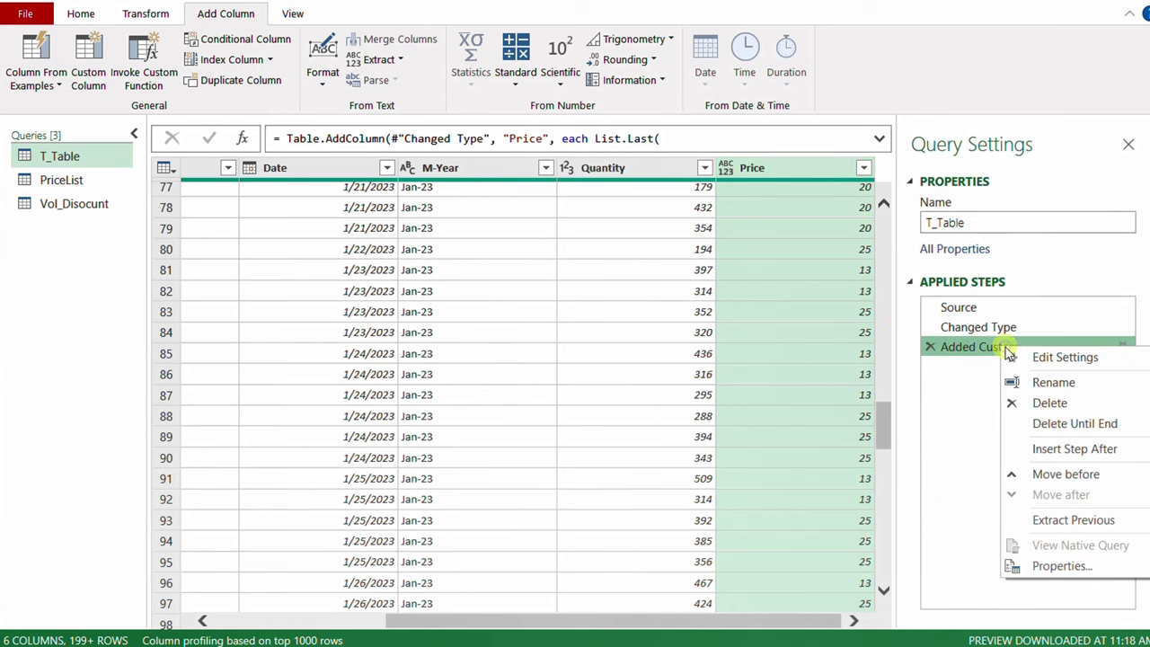
{"action": "left_click", "coordinate": [1046, 382]}
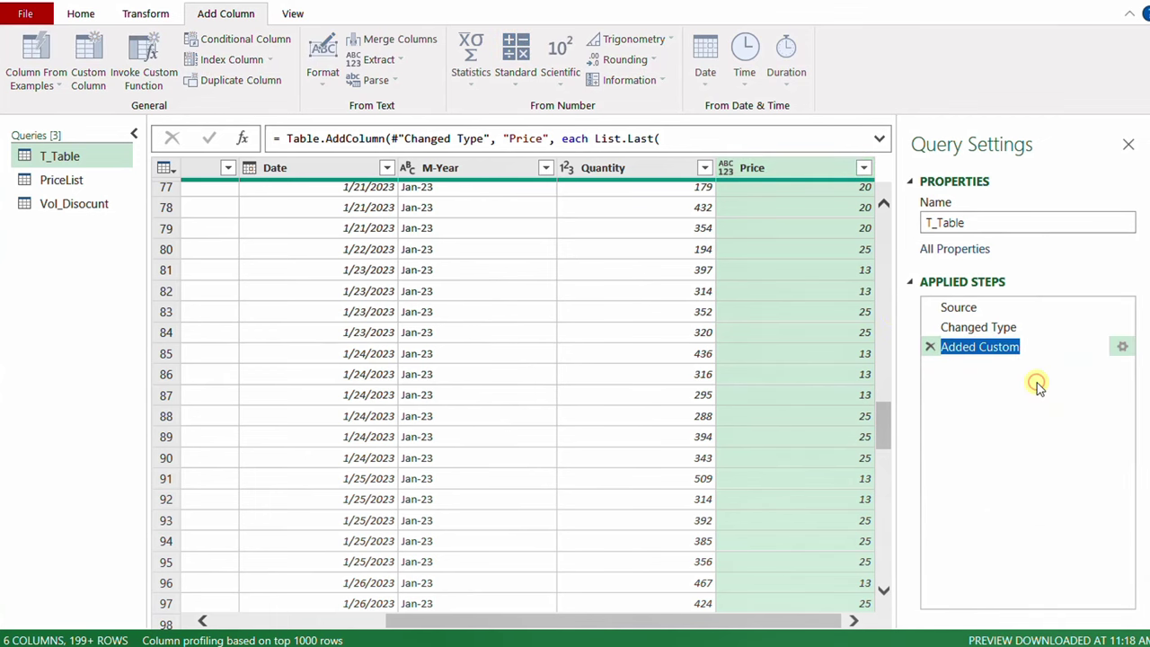
{"action": "type", "text": "Price"}
{"action": "key", "text": "Return"}
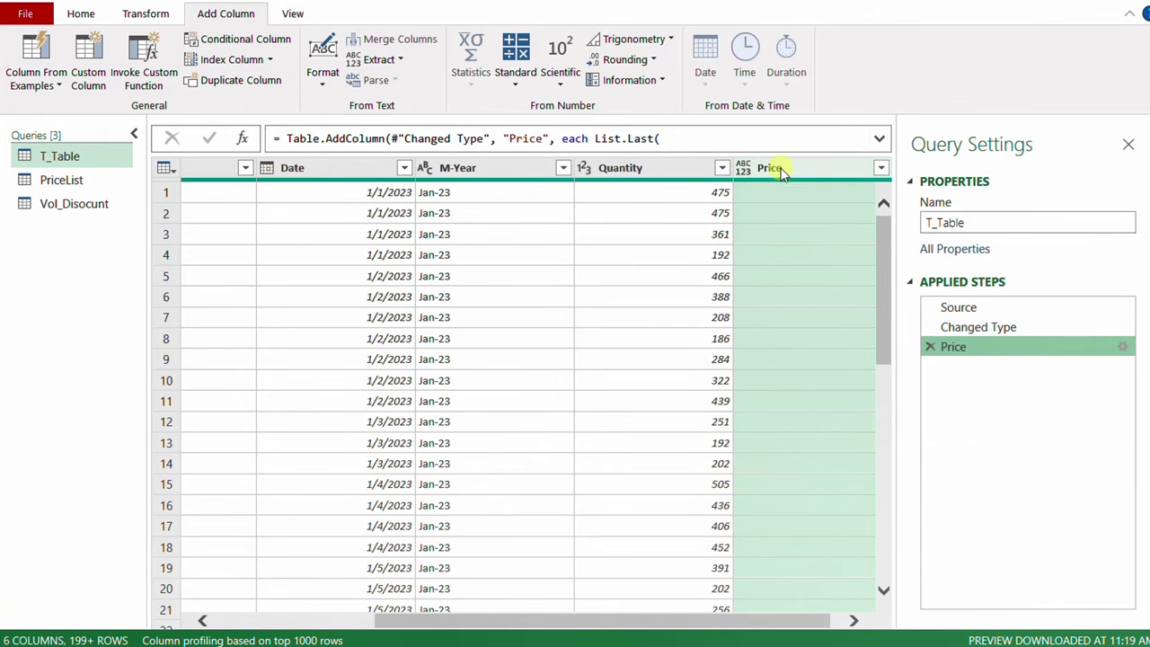
{"action": "left_click", "coordinate": [749, 172]}
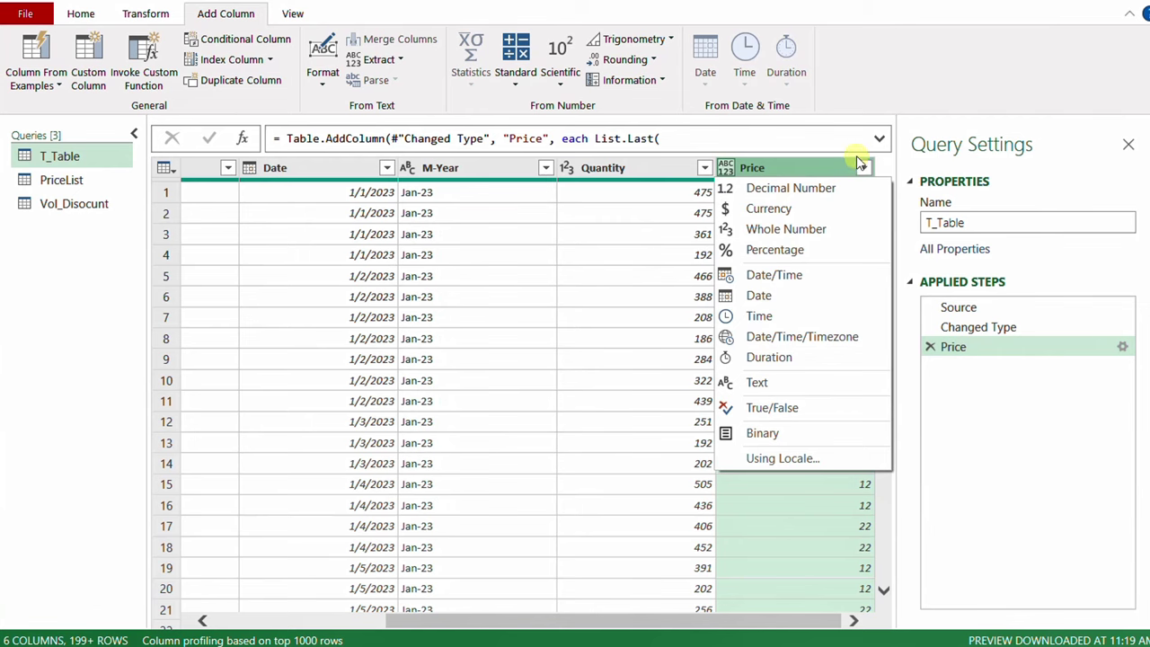
{"action": "left_click", "coordinate": [860, 166]}
{"action": "left_click", "coordinate": [862, 168]}
{"action": "left_click", "coordinate": [826, 151]}
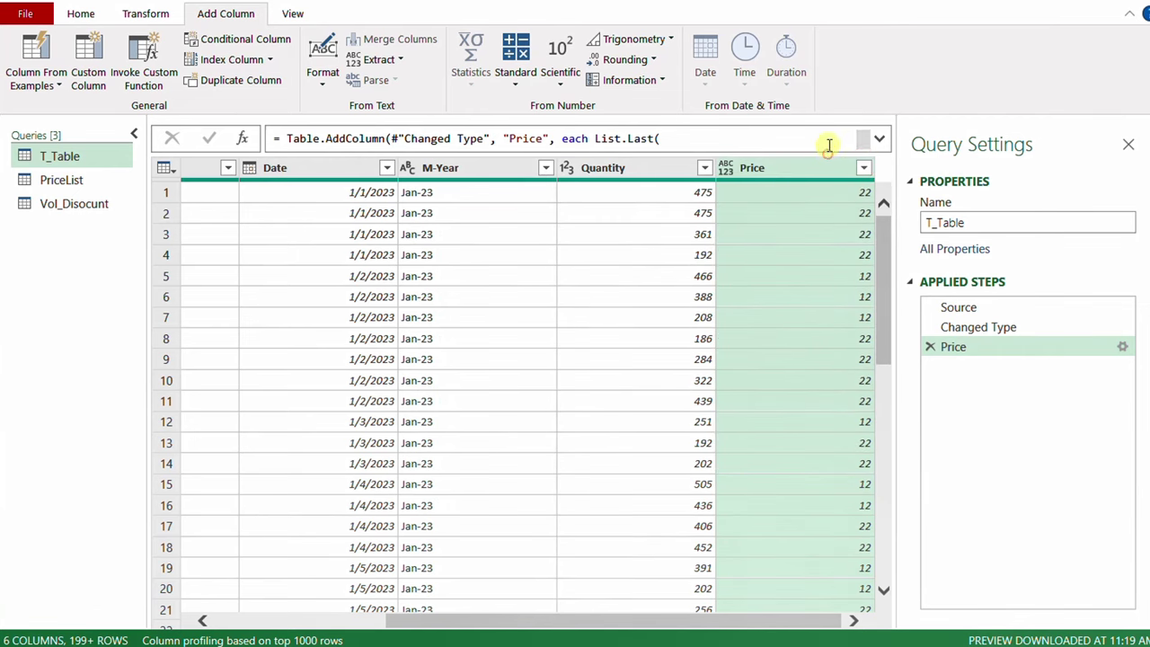
Add ", type number" as the column type argument of the Price step's Table.AddColumn formula and apply it.
{"action": "left_click", "coordinate": [876, 141]}
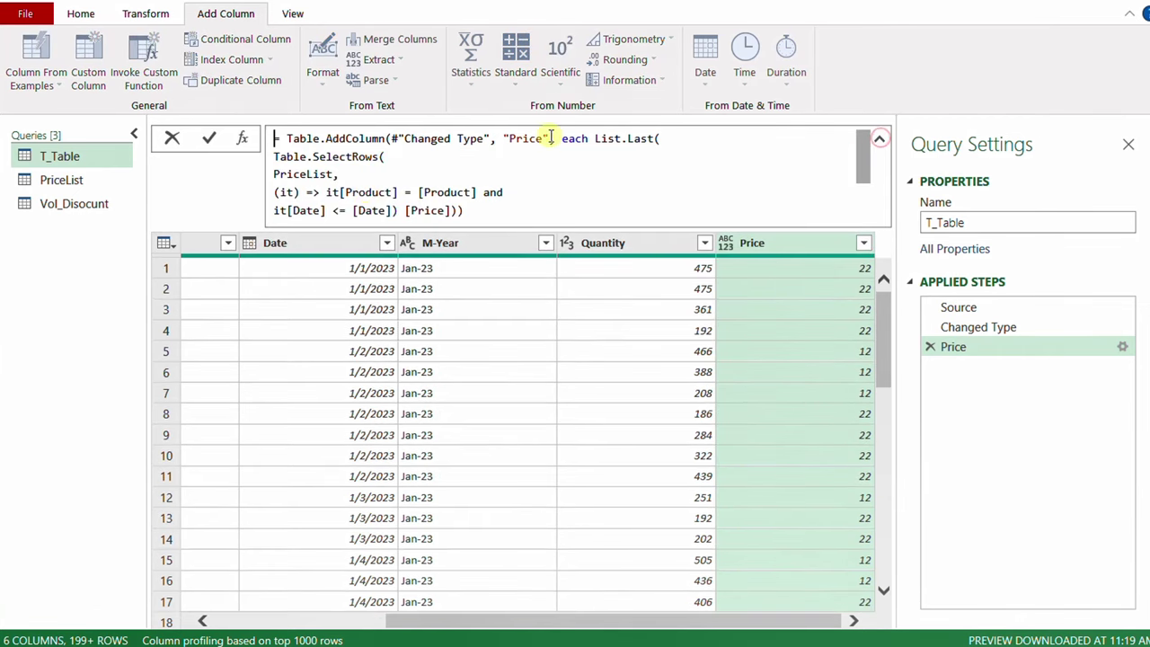
{"action": "left_click", "coordinate": [458, 200]}
{"action": "scroll", "coordinate": [476, 188], "scroll_direction": "up", "scroll_amount": 1}
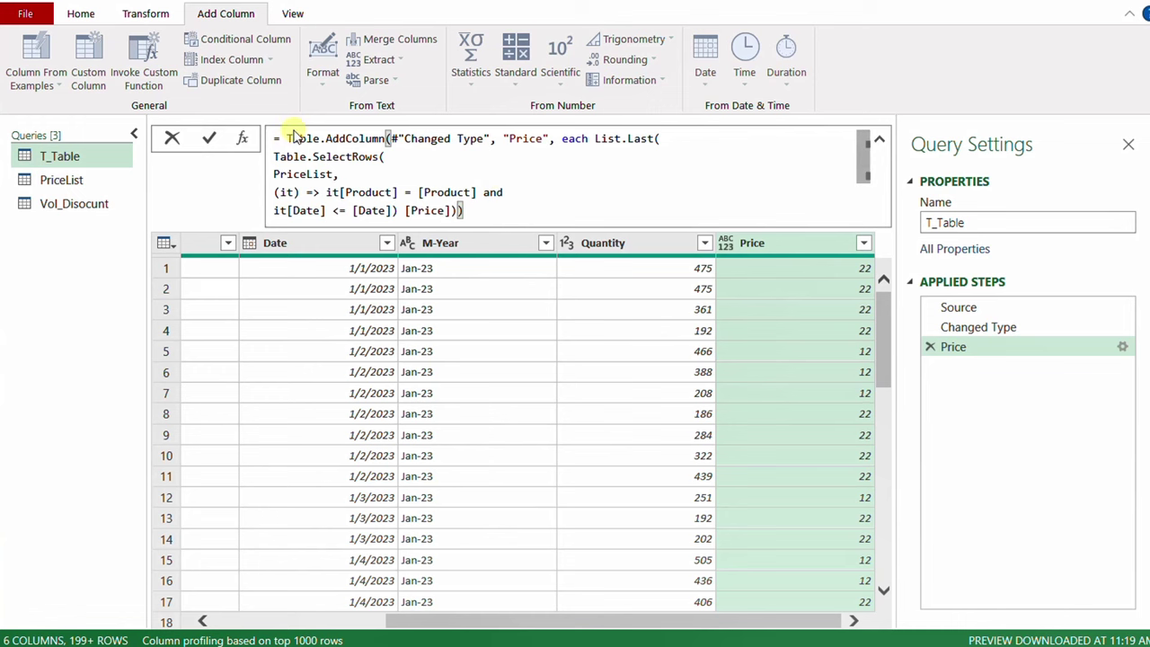
{"action": "mouse_move", "coordinate": [290, 142]}
{"action": "left_click_drag", "start_coordinate": [288, 141], "coordinate": [387, 141]}
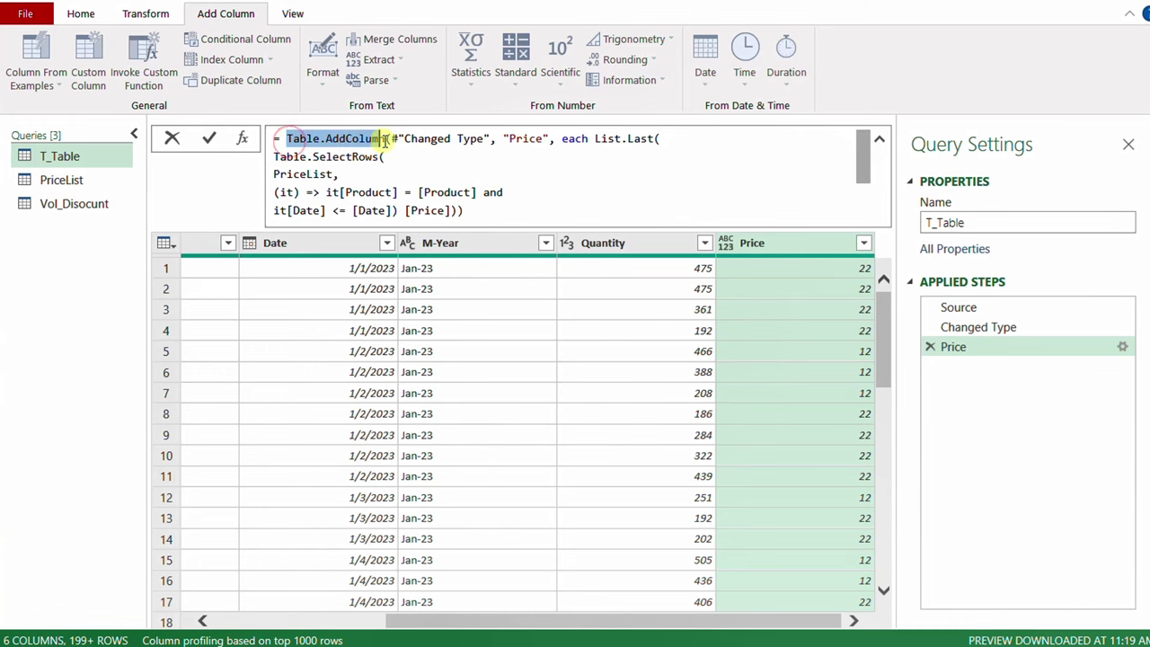
{"action": "left_click", "coordinate": [458, 200]}
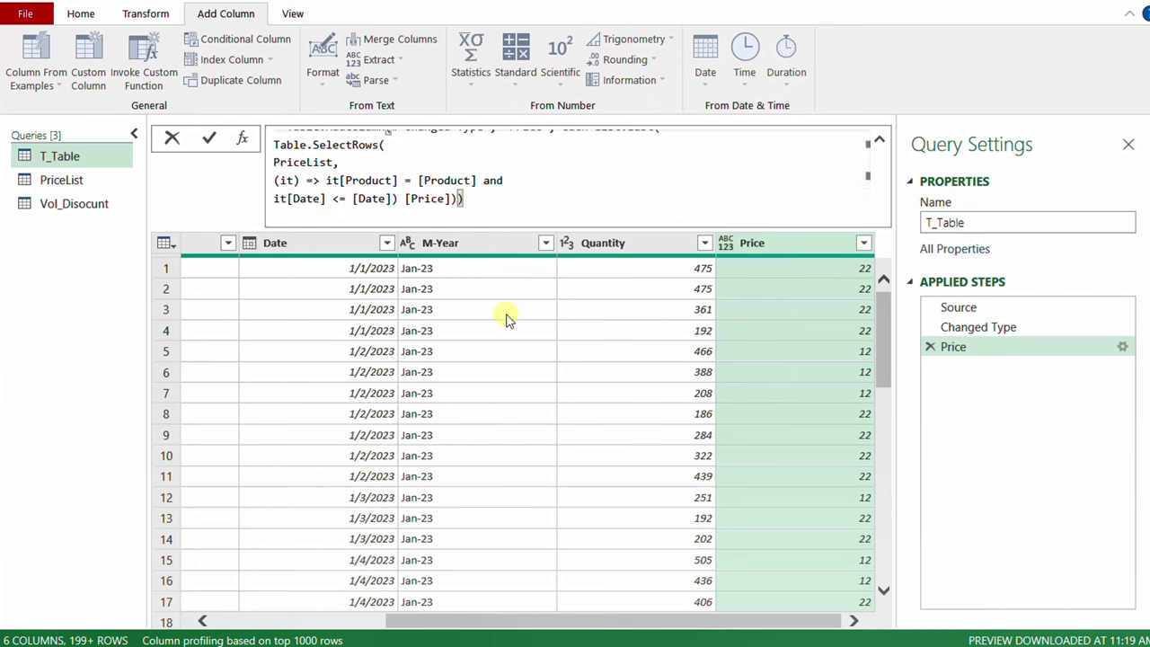
{"action": "type", "text": ","}
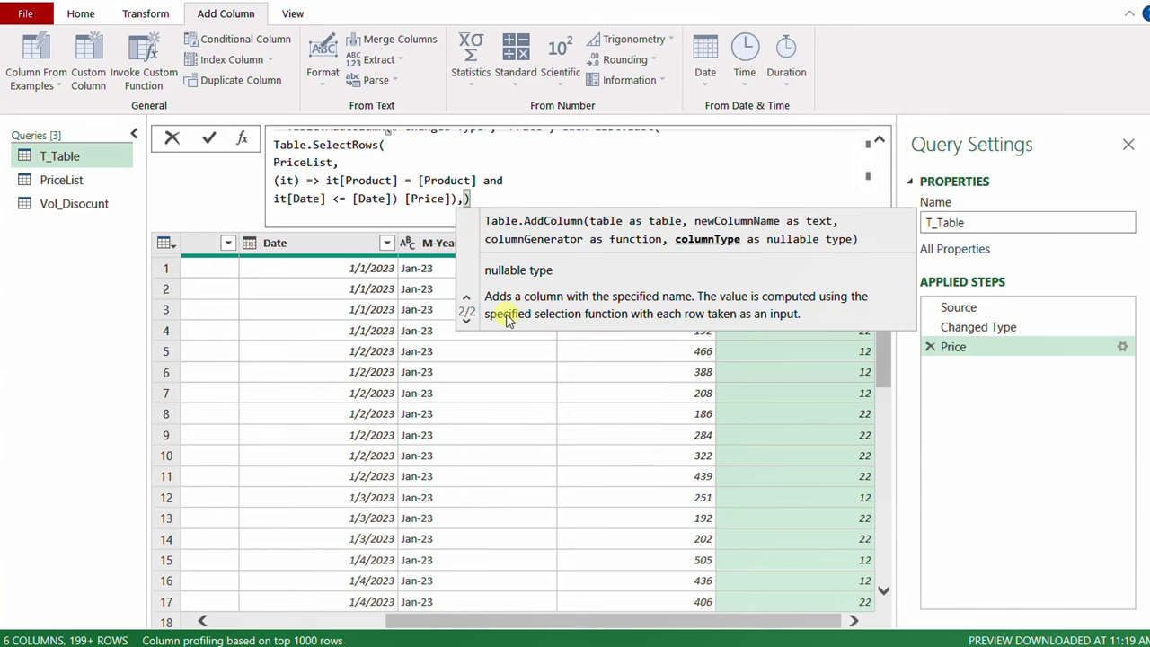
{"action": "type", "text": " type "}
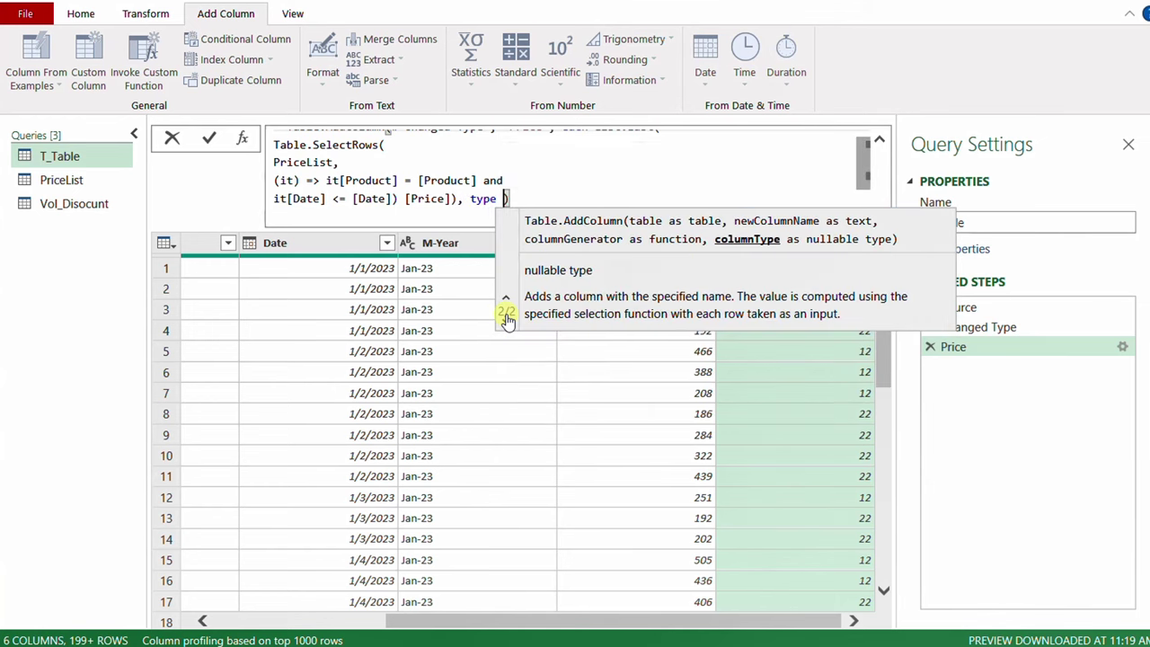
{"action": "type", "text": "number"}
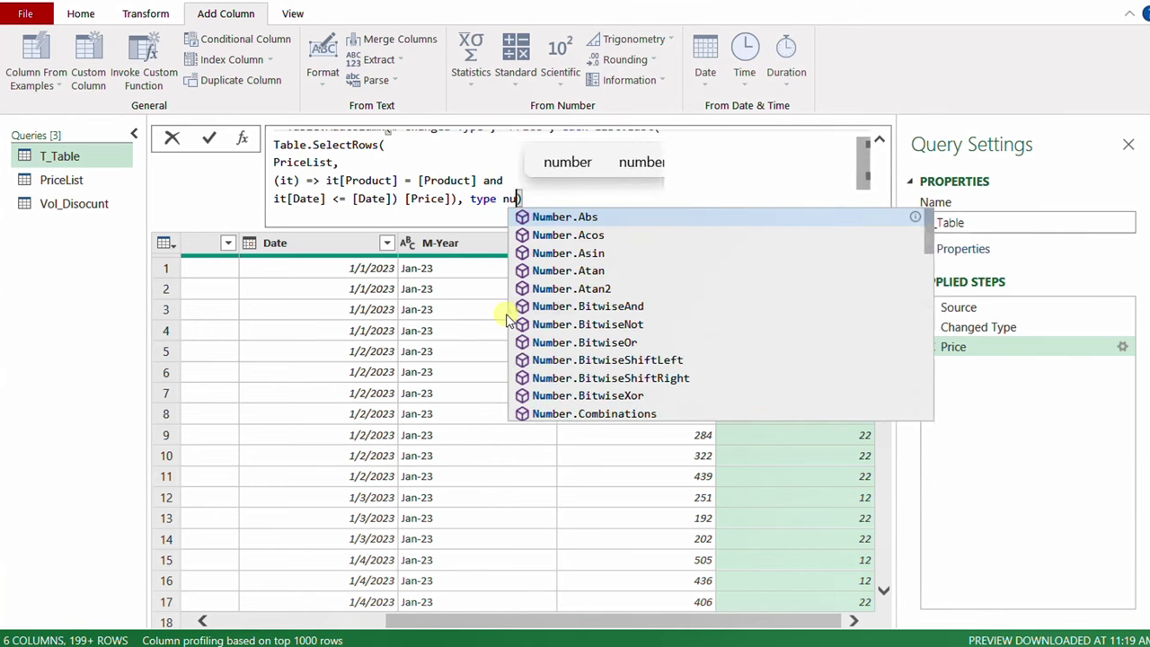
{"action": "left_click", "coordinate": [209, 142]}
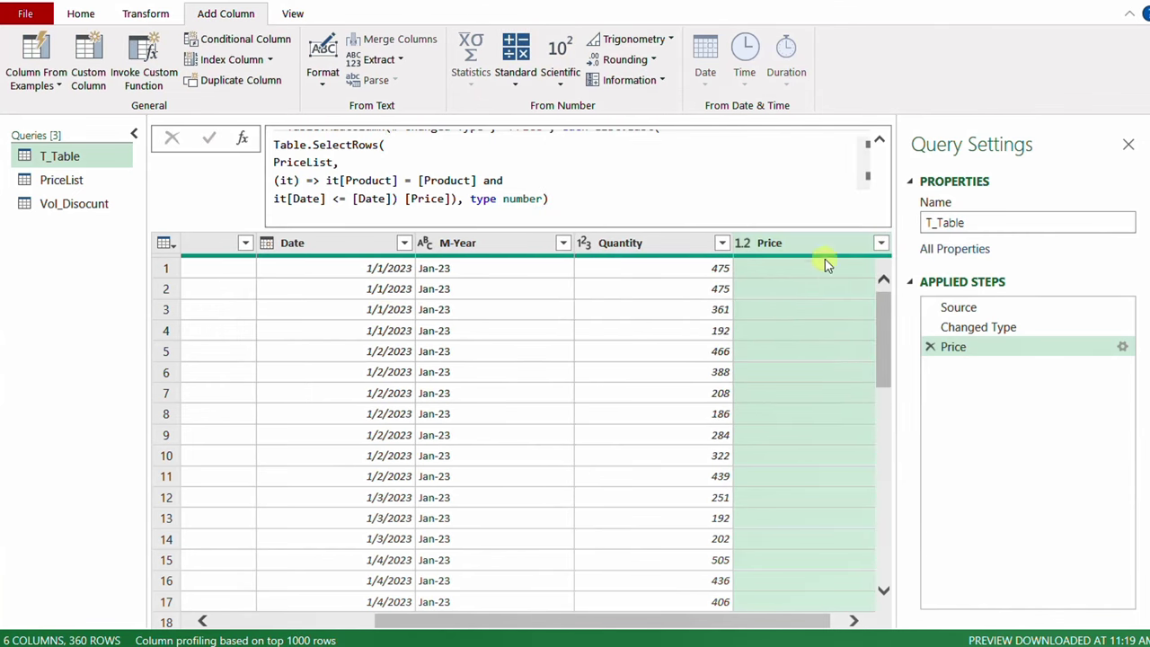
{"action": "left_click", "coordinate": [879, 138]}
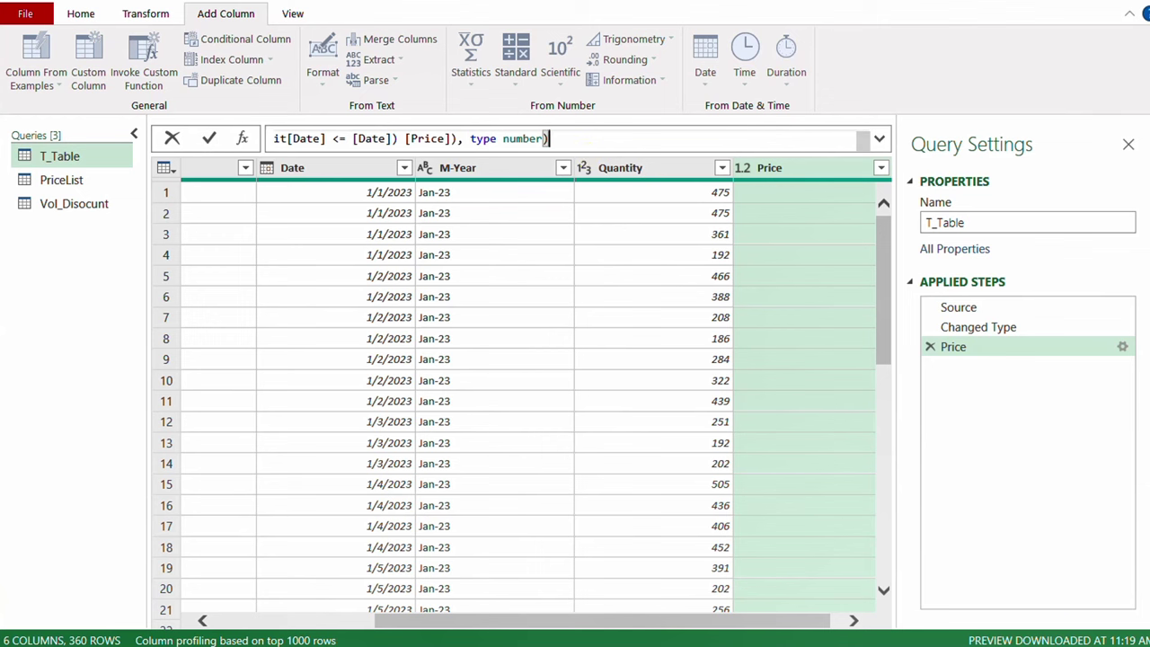
{"action": "key", "text": "Return"}
{"action": "mouse_move", "coordinate": [567, 147]}
{"action": "left_mouse_down"}
{"action": "mouse_move", "coordinate": [726, 449]}
{"action": "mouse_move", "coordinate": [742, 614]}
{"action": "left_mouse_up"}
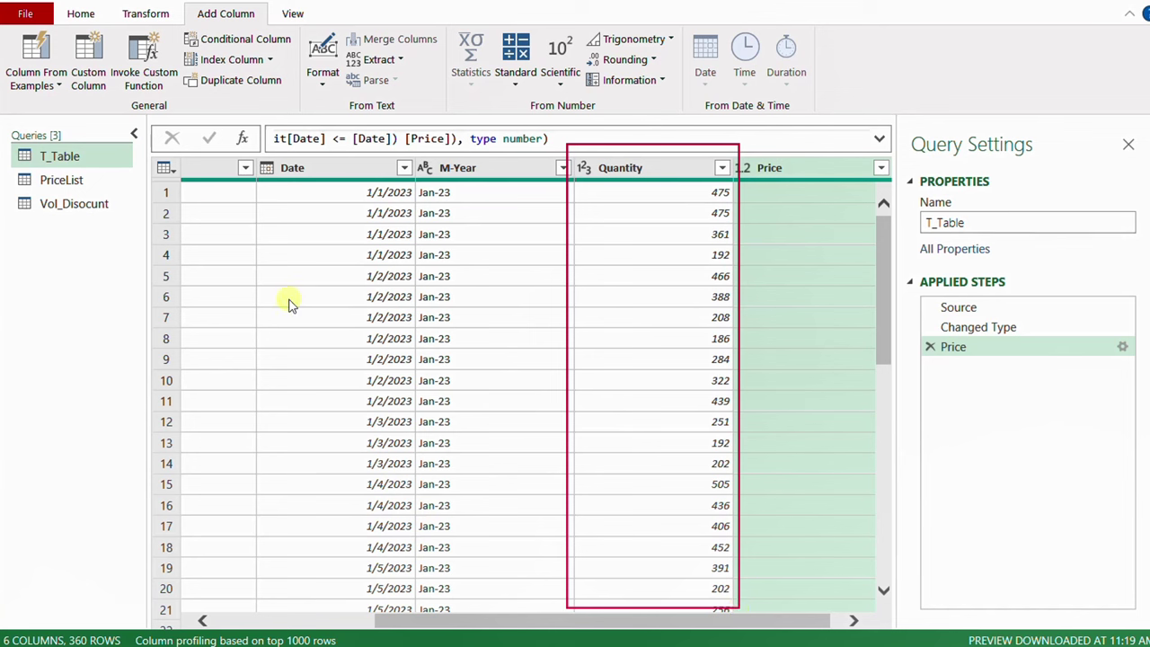
{"action": "mouse_move", "coordinate": [262, 204]}
{"action": "left_mouse_down"}
{"action": "mouse_move", "coordinate": [393, 236]}
{"action": "mouse_move", "coordinate": [760, 236]}
{"action": "left_mouse_up"}
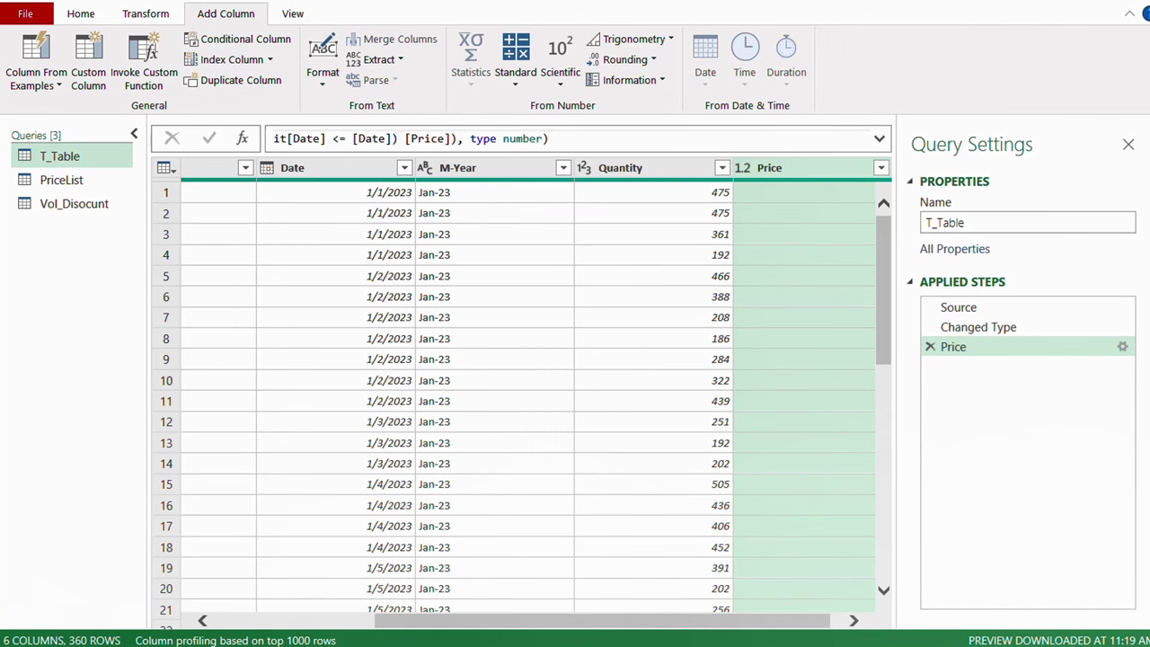
Duplicate the T_Table query and name the copy MonthTotal.
{"action": "right_click", "coordinate": [58, 158]}
{"action": "left_click", "coordinate": [125, 259]}
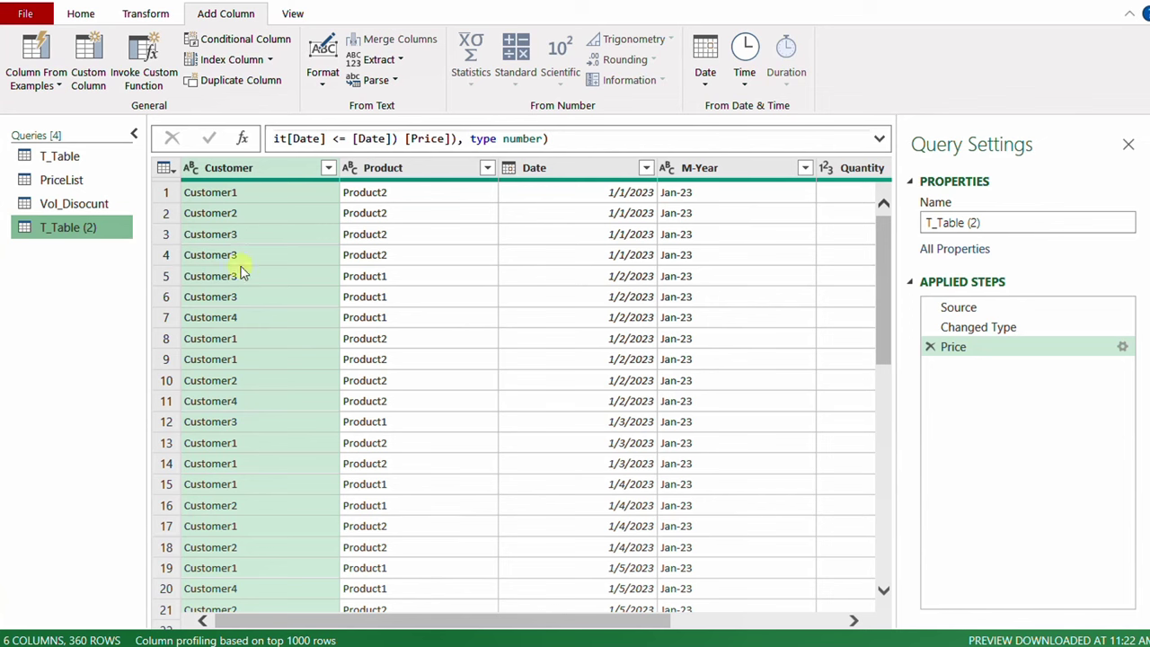
{"action": "left_click_drag", "start_coordinate": [989, 220], "coordinate": [921, 222]}
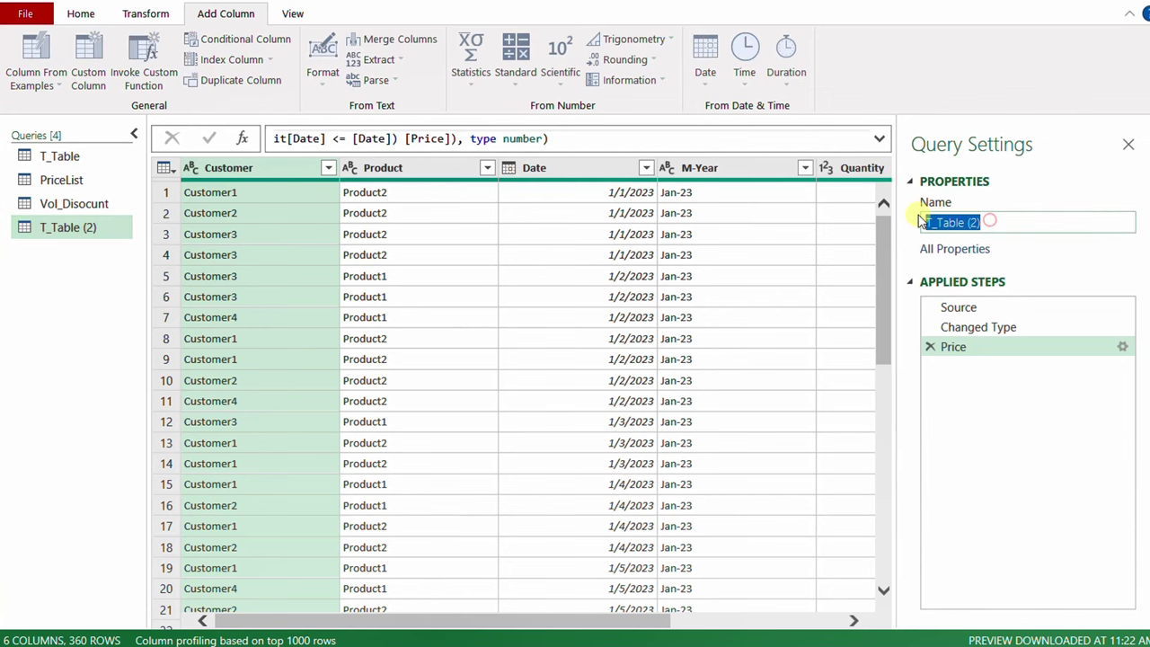
{"action": "type", "text": "MonthTotal"}
{"action": "key", "text": "Return"}
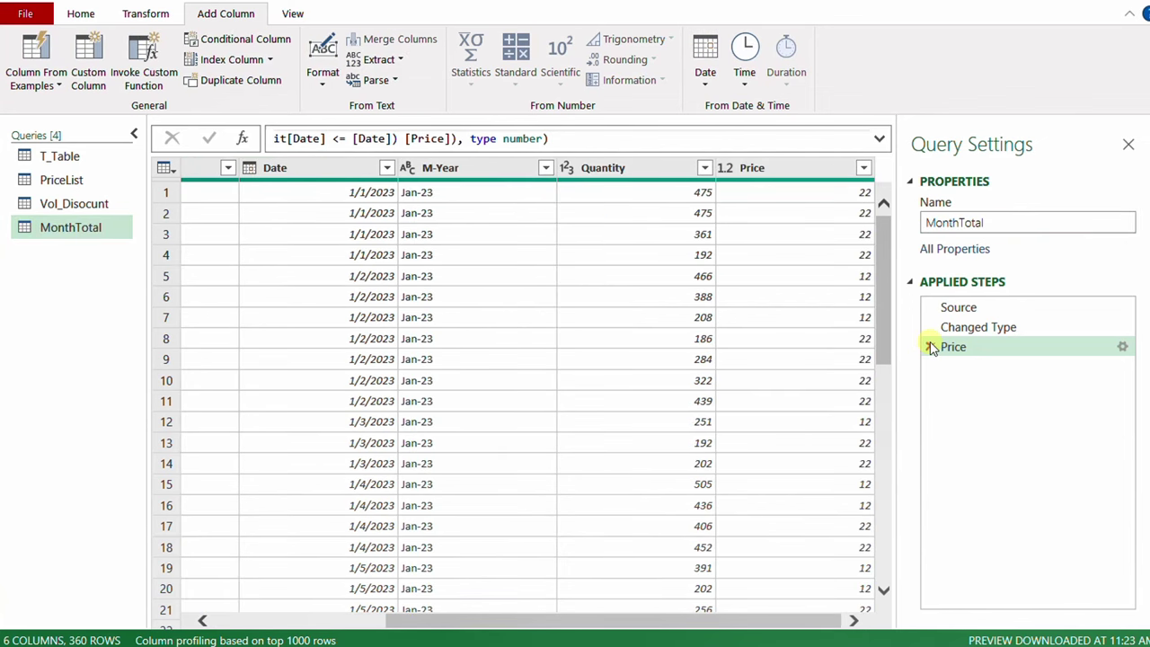
Delete the Price applied step from the MonthTotal query and widen the data preview area.
{"action": "left_click", "coordinate": [931, 347]}
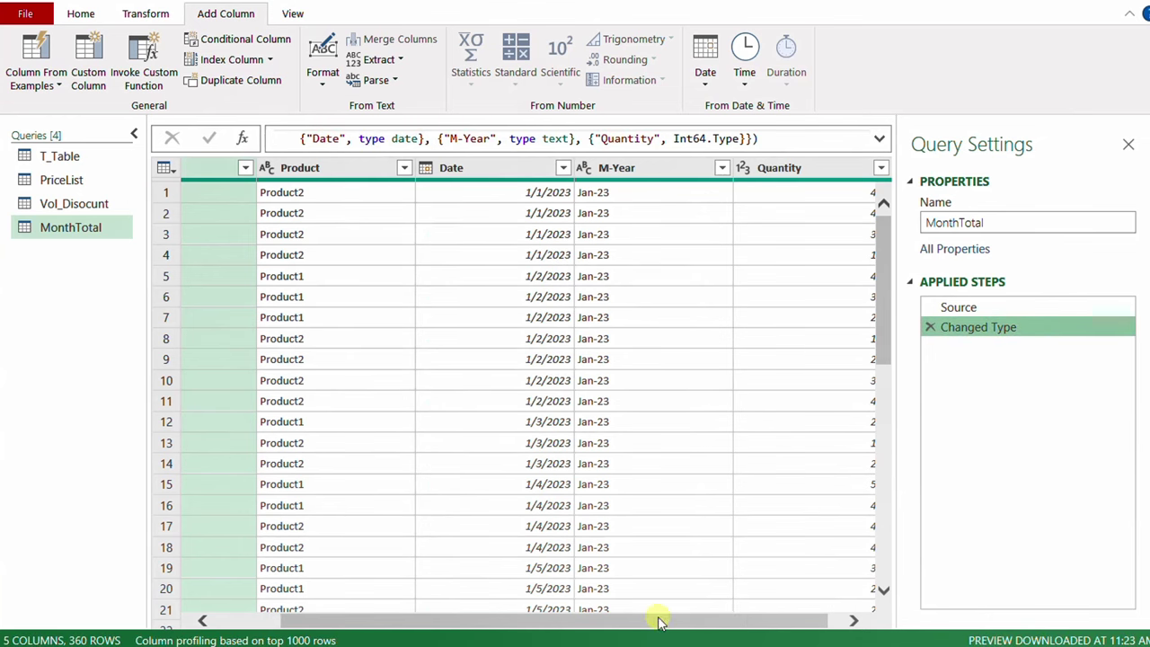
{"action": "left_click_drag", "start_coordinate": [659, 620], "coordinate": [763, 626]}
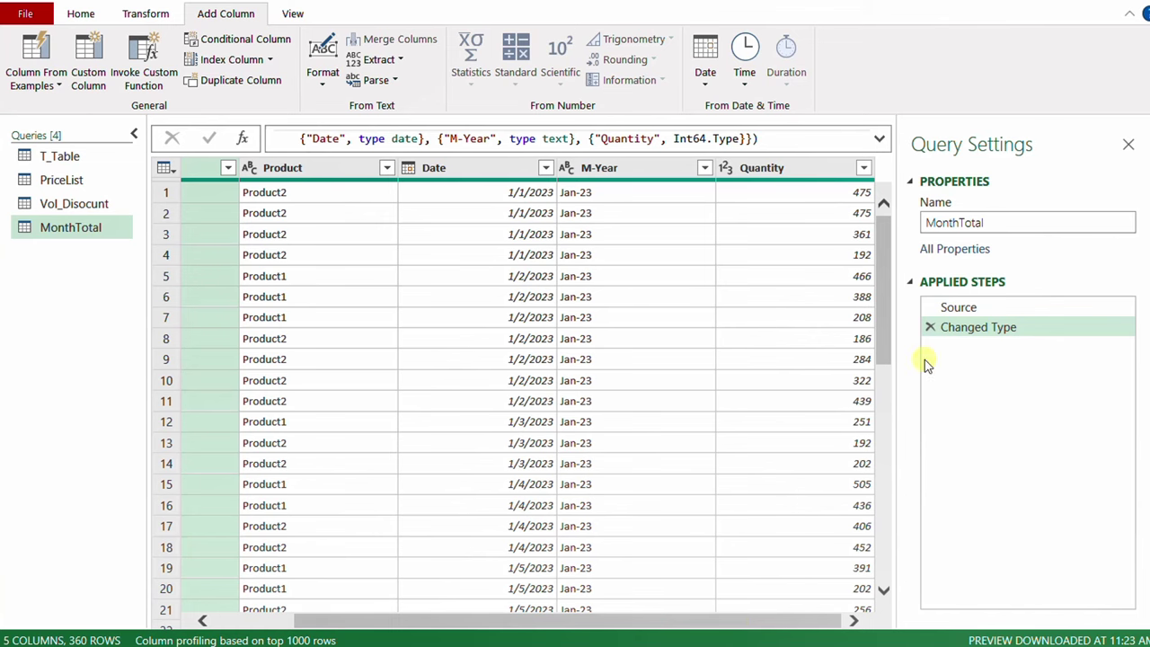
{"action": "left_click_drag", "start_coordinate": [898, 303], "coordinate": [953, 306]}
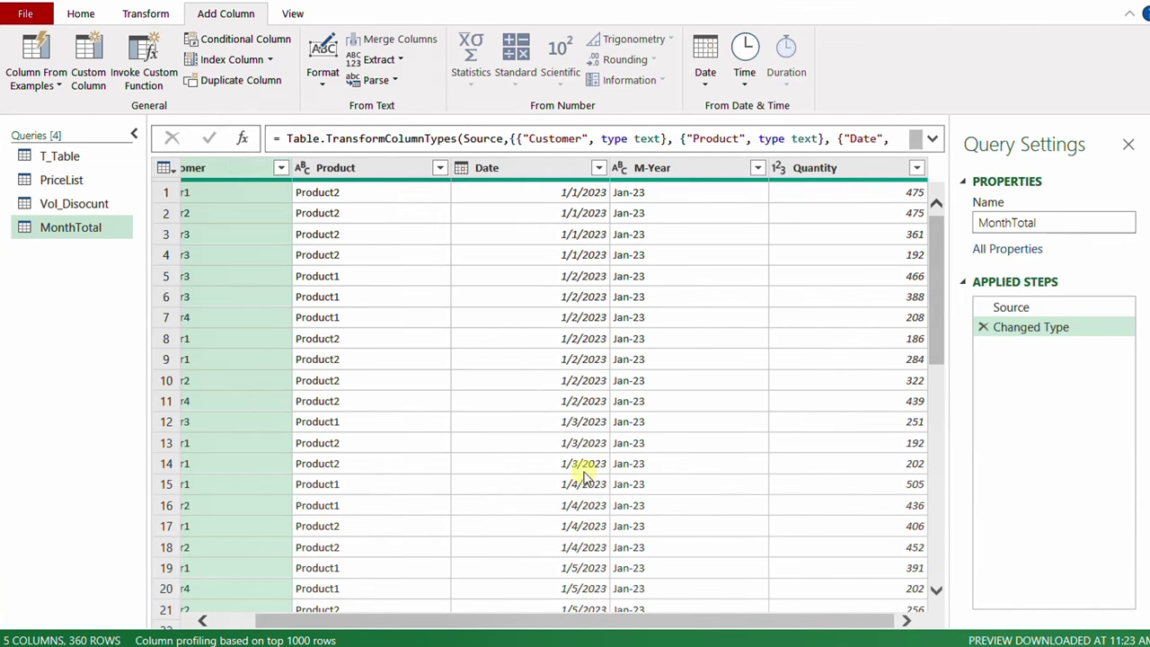
Start a Group By on the Customer, Product and M-Year columns of the MonthTotal query.
{"action": "left_click_drag", "start_coordinate": [521, 618], "coordinate": [388, 567]}
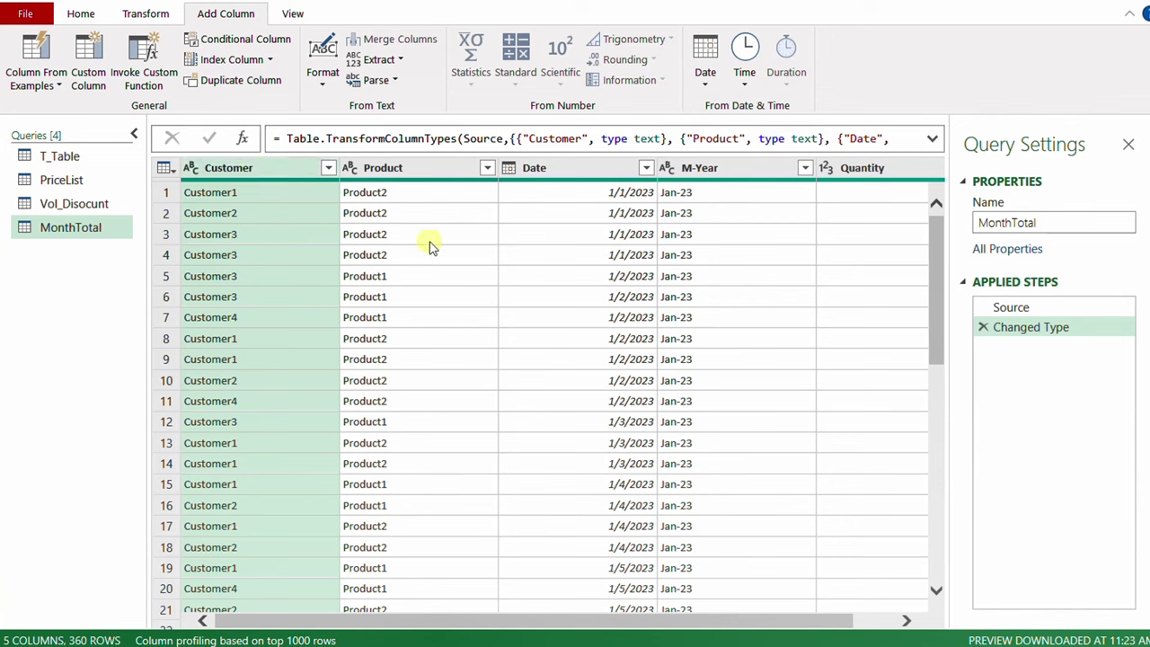
{"action": "left_click", "coordinate": [404, 169], "text": "ctrl"}
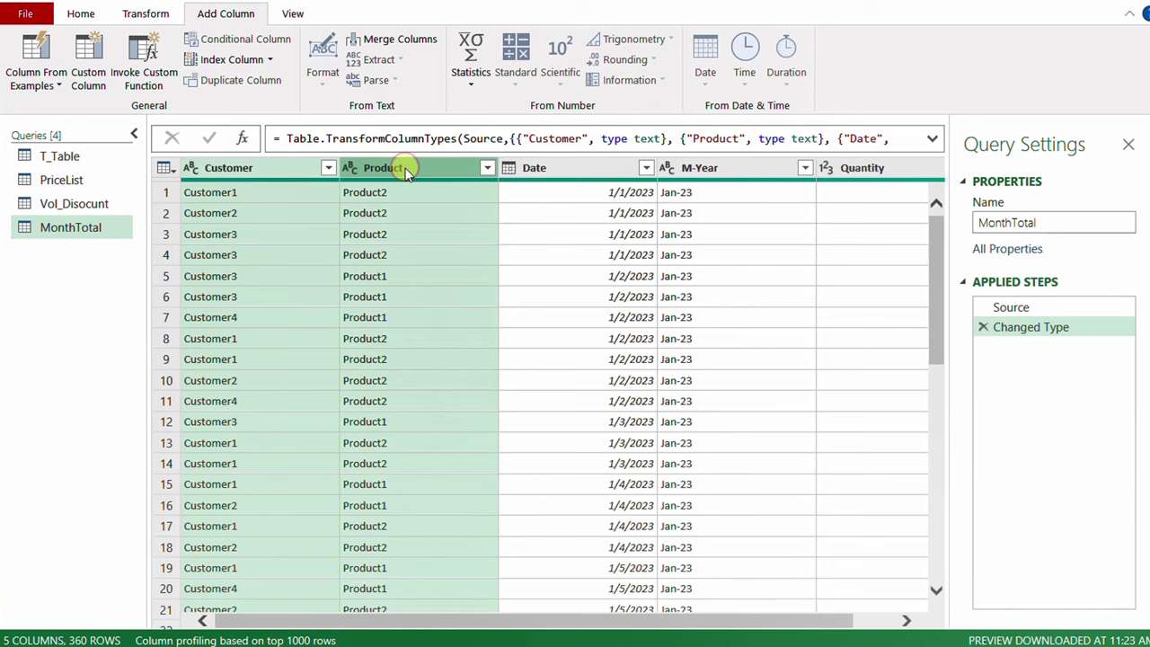
{"action": "left_click", "coordinate": [742, 175], "text": "ctrl"}
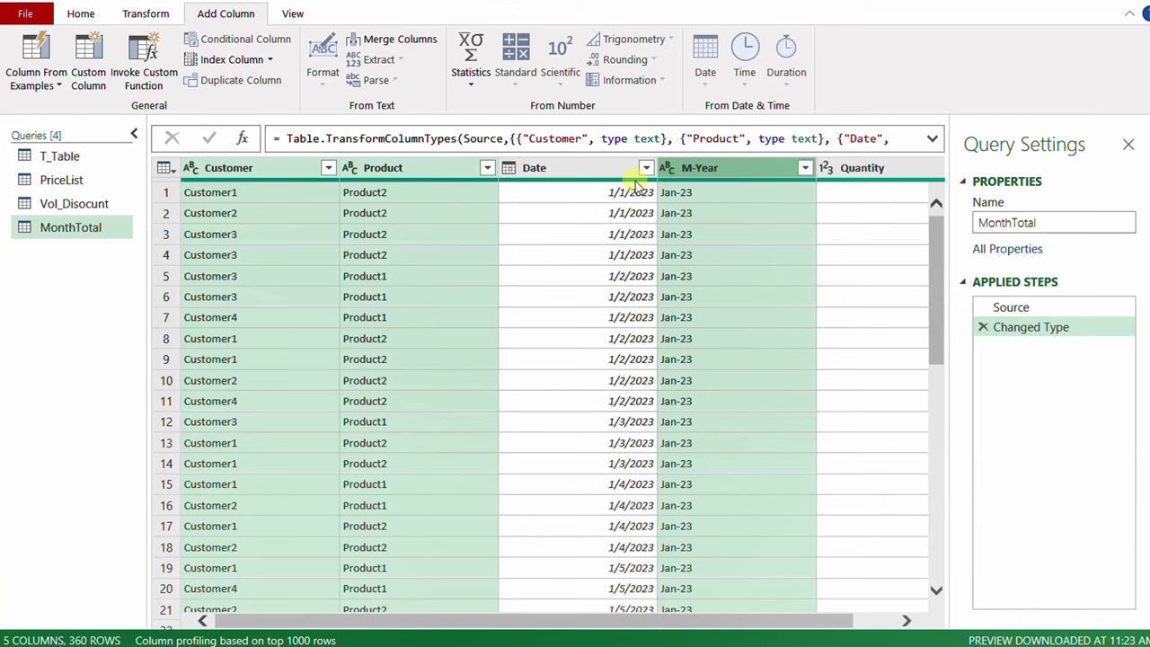
{"action": "right_click", "coordinate": [438, 164]}
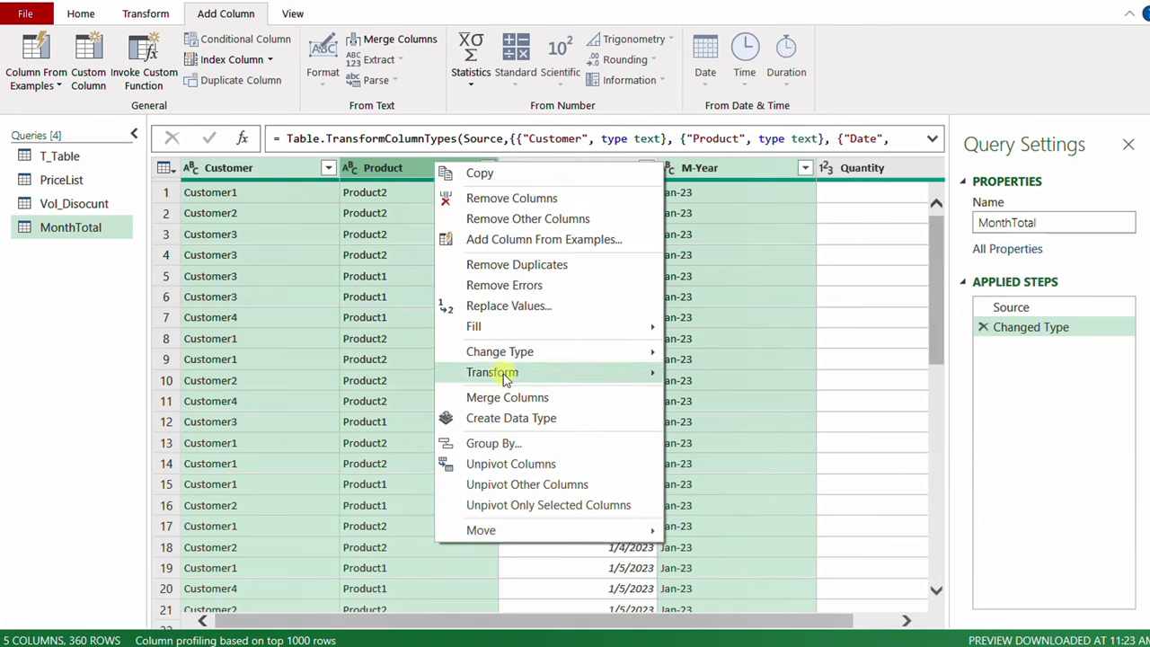
{"action": "left_click", "coordinate": [507, 443]}
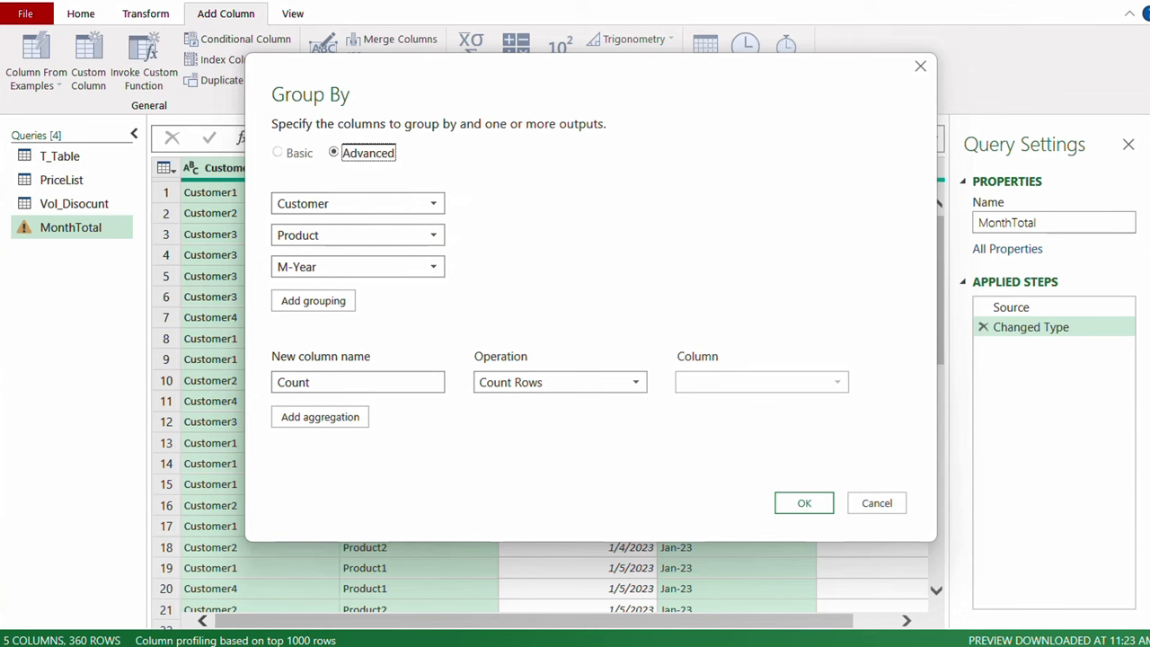
{"action": "mouse_move", "coordinate": [259, 179]}
{"action": "left_mouse_down"}
{"action": "mouse_move", "coordinate": [272, 206]}
{"action": "mouse_move", "coordinate": [461, 329]}
{"action": "left_mouse_up"}
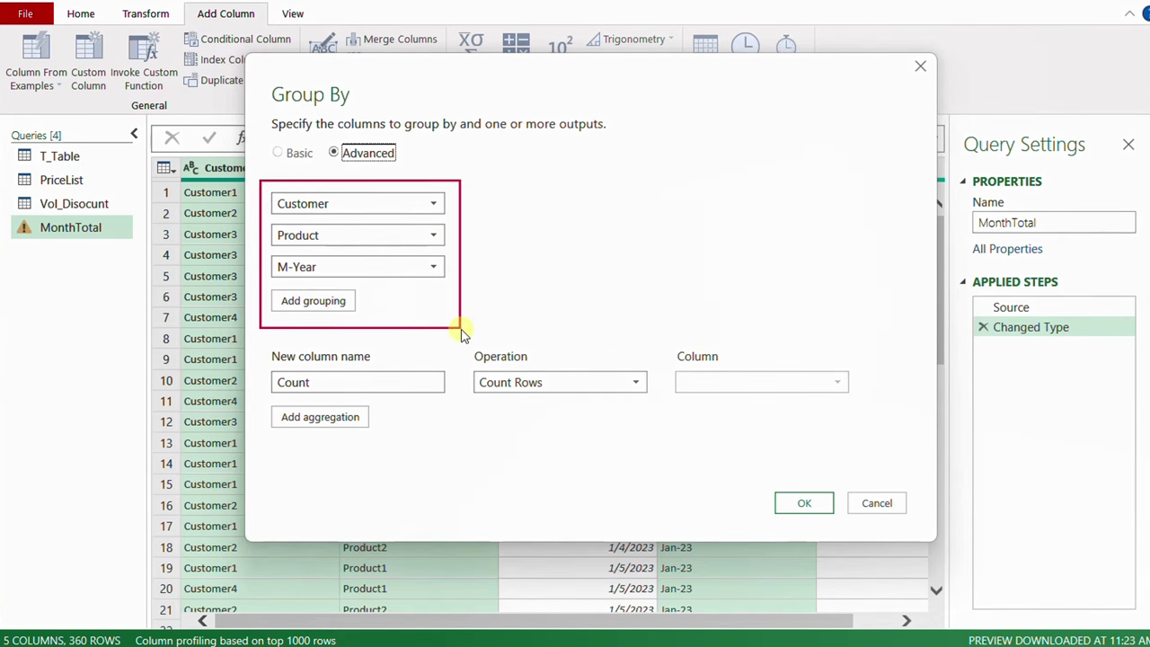
{"action": "key", "text": "Escape"}
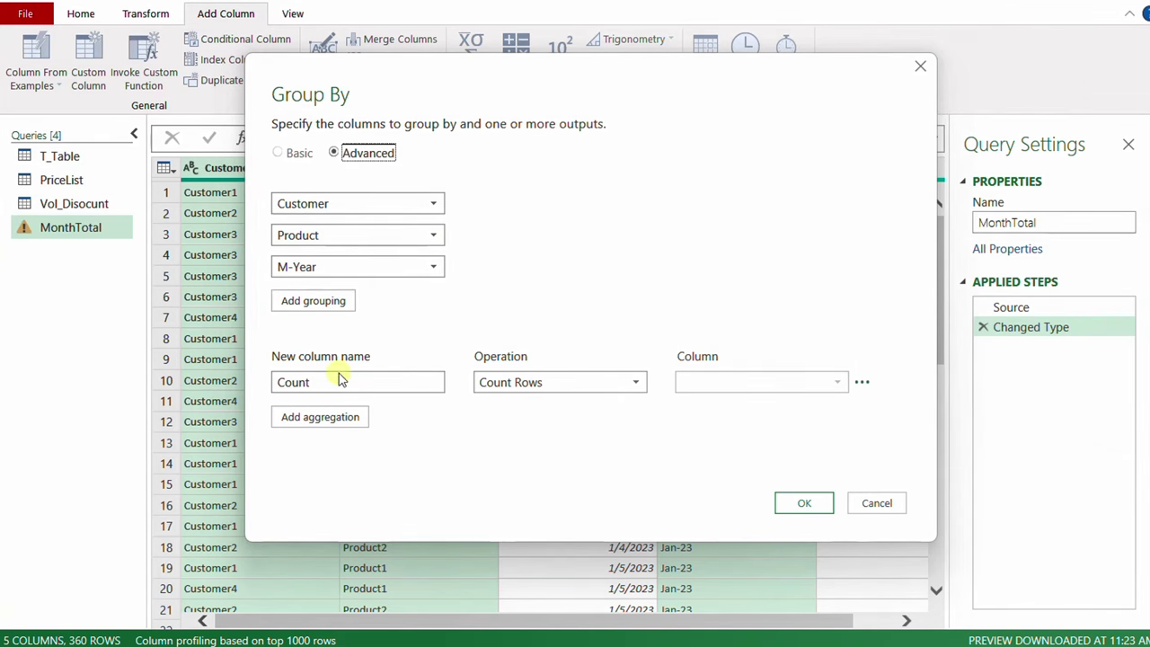
Define the grouping's output column as MonthQuantity, using Sum on the Quantity column, and apply the grouping.
{"action": "left_click_drag", "start_coordinate": [337, 382], "coordinate": [257, 379]}
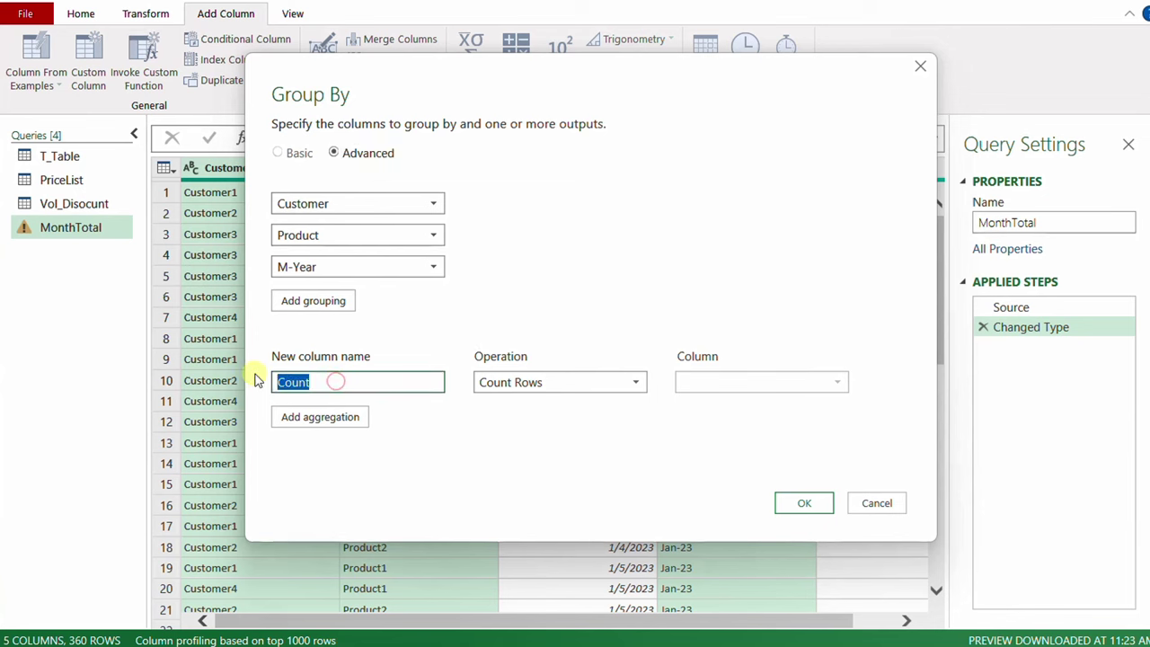
{"action": "type", "text": "Monthl"}
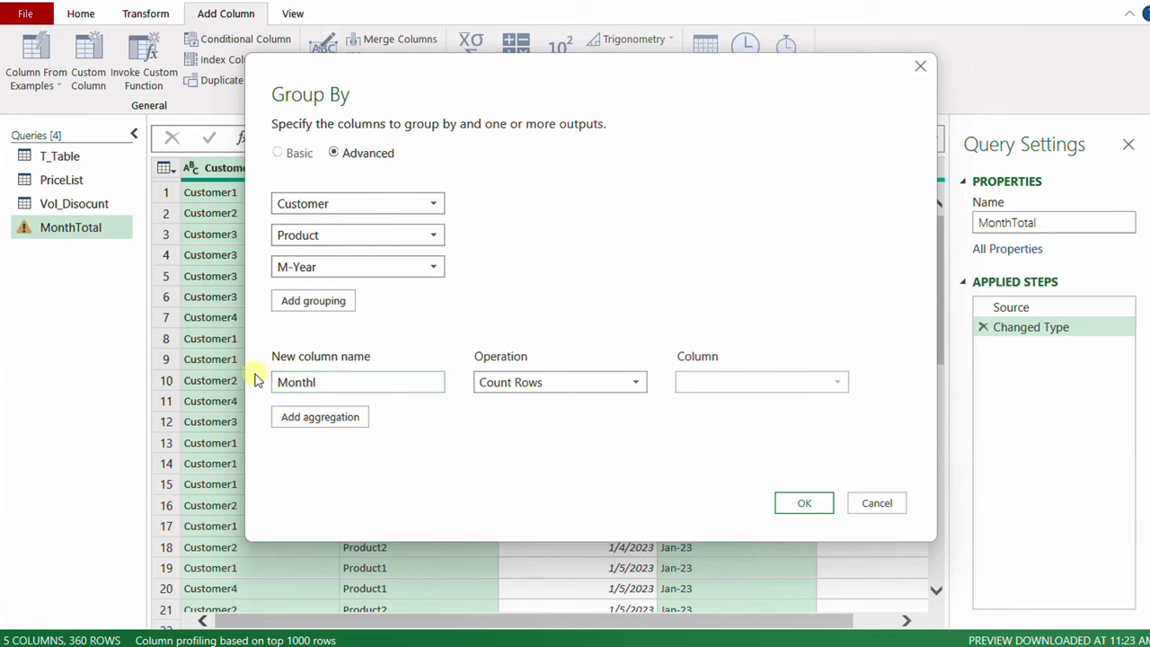
{"action": "type", "text": "uantity"}
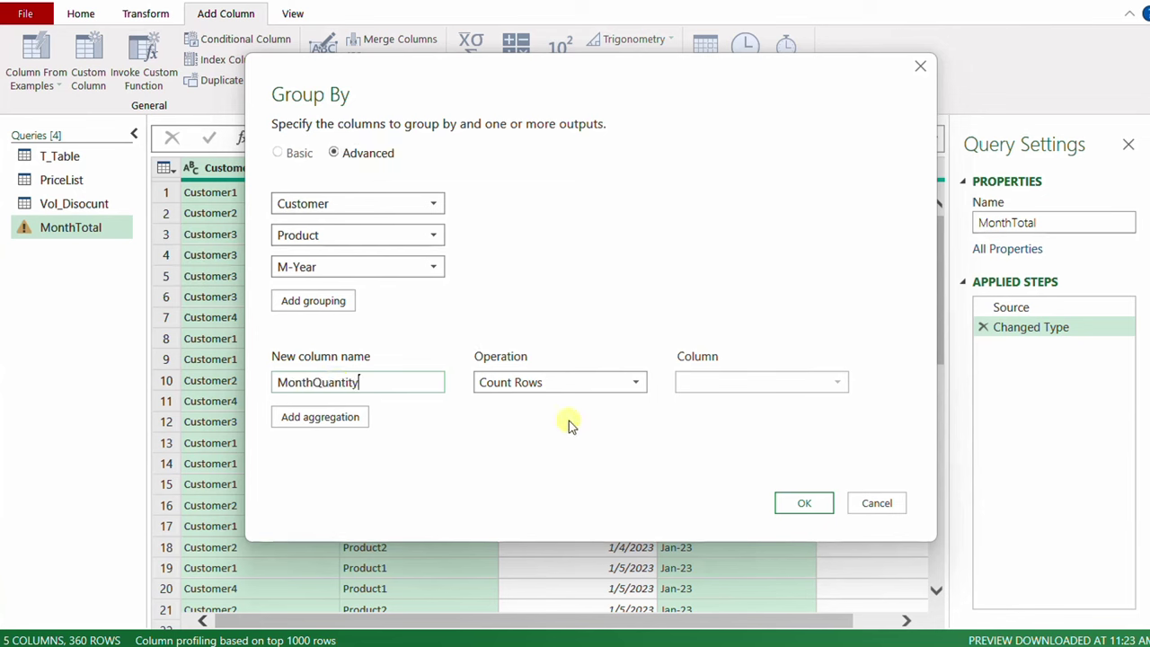
{"action": "left_click", "coordinate": [568, 387]}
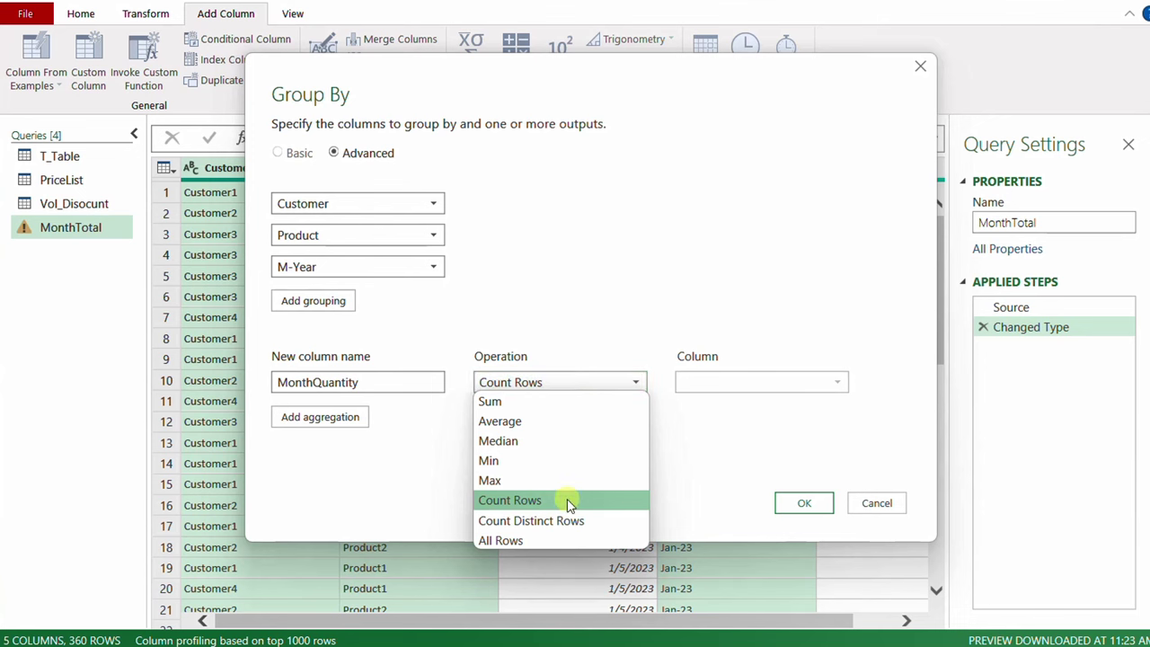
{"action": "left_click", "coordinate": [539, 402]}
{"action": "left_click", "coordinate": [776, 388]}
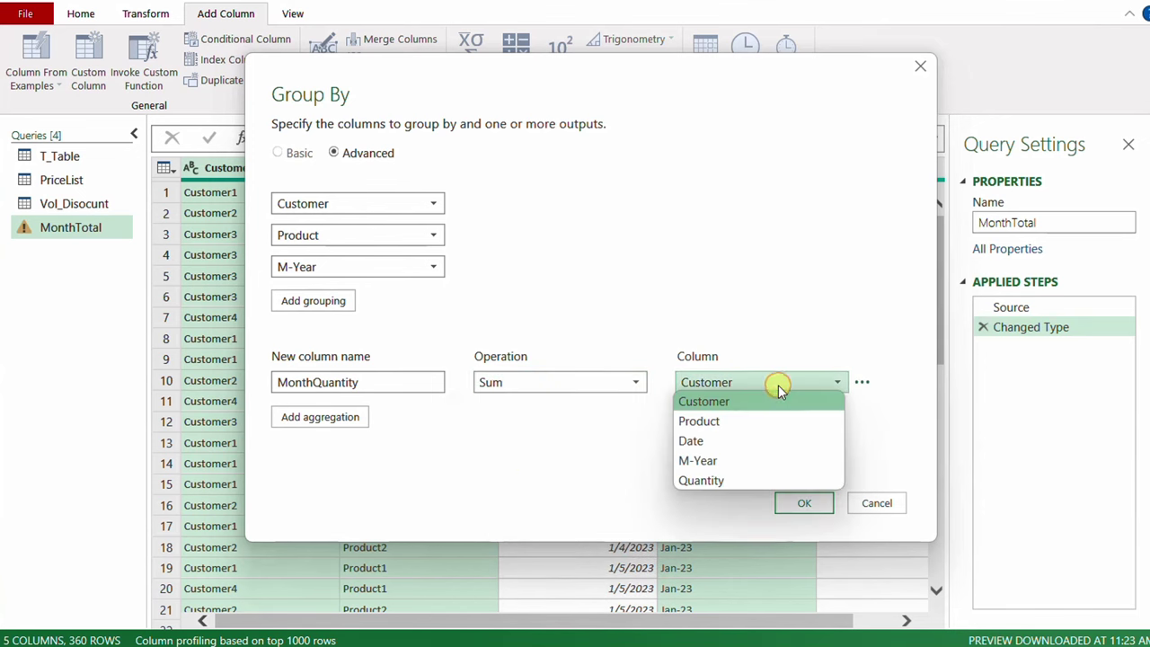
{"action": "left_click", "coordinate": [738, 481]}
{"action": "left_click", "coordinate": [809, 498]}
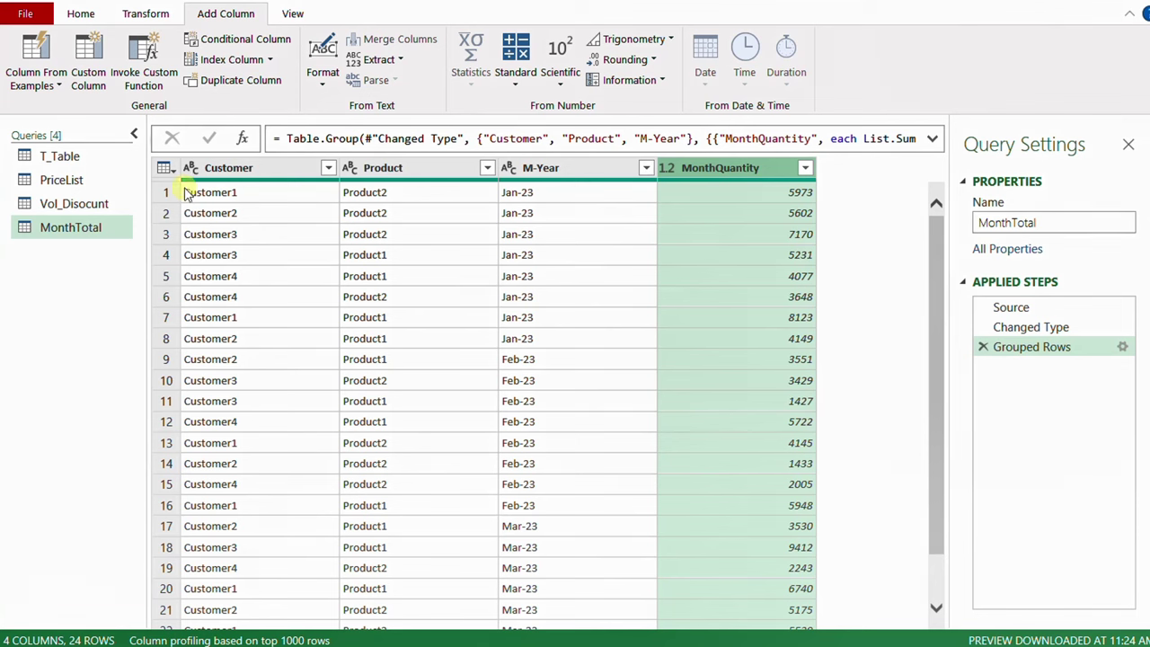
{"action": "left_click_drag", "start_coordinate": [17, 226], "coordinate": [122, 248]}
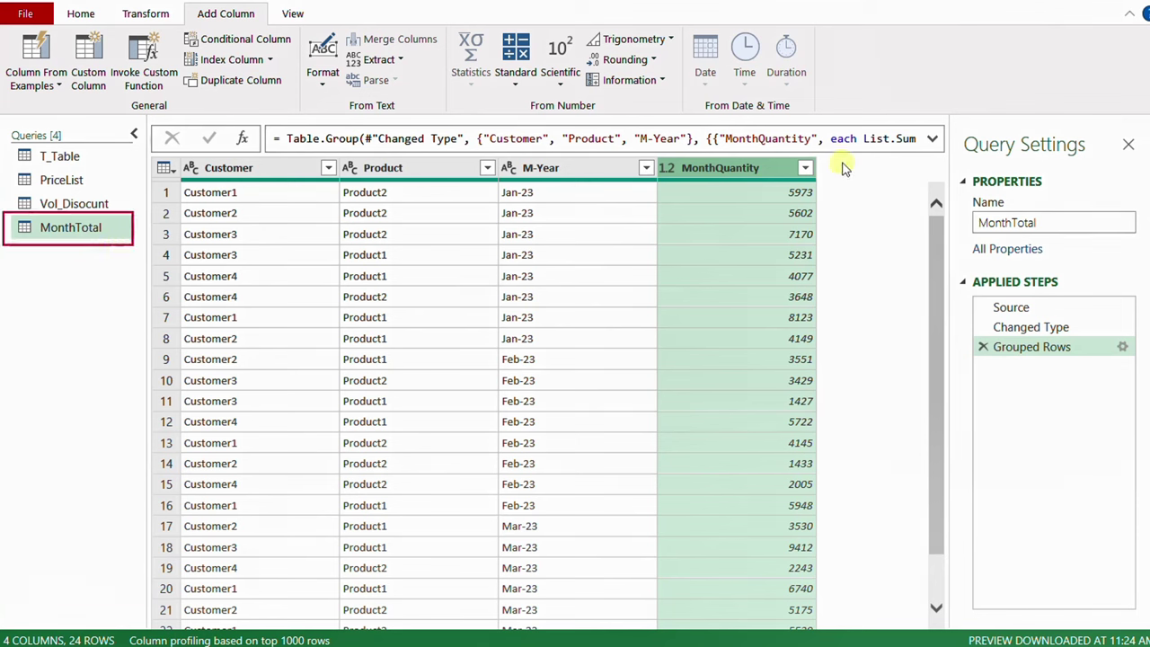
{"action": "mouse_move", "coordinate": [825, 164]}
{"action": "left_mouse_down"}
{"action": "mouse_move", "coordinate": [916, 321]}
{"action": "mouse_move", "coordinate": [932, 624]}
{"action": "left_mouse_up"}
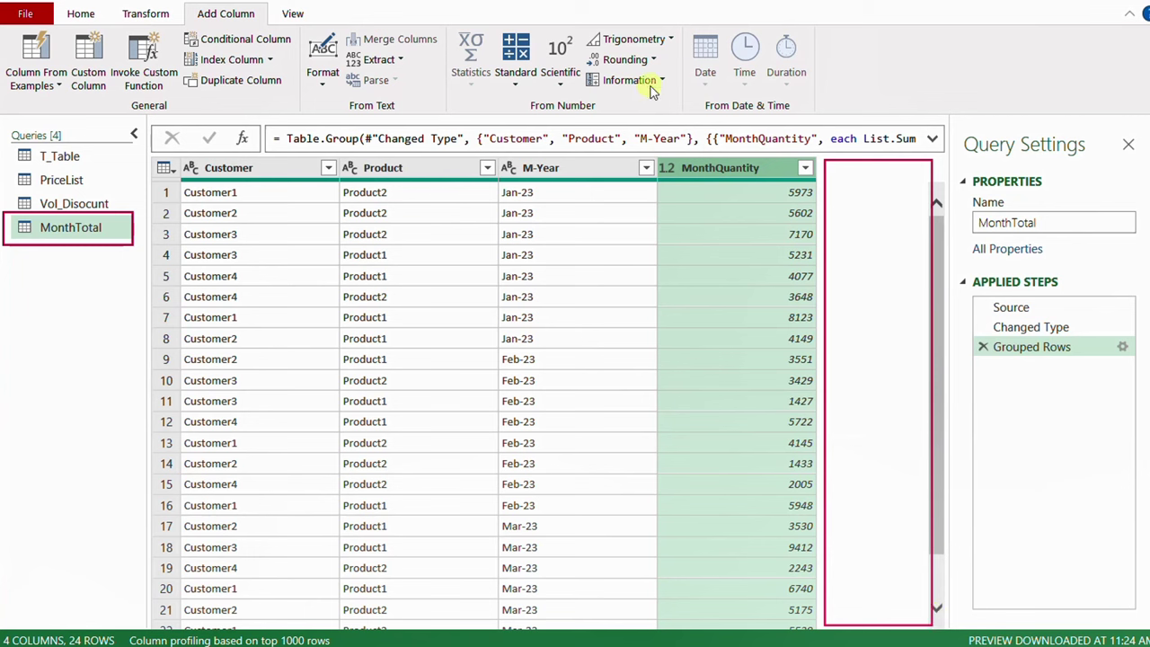
{"action": "key", "text": "Escape"}
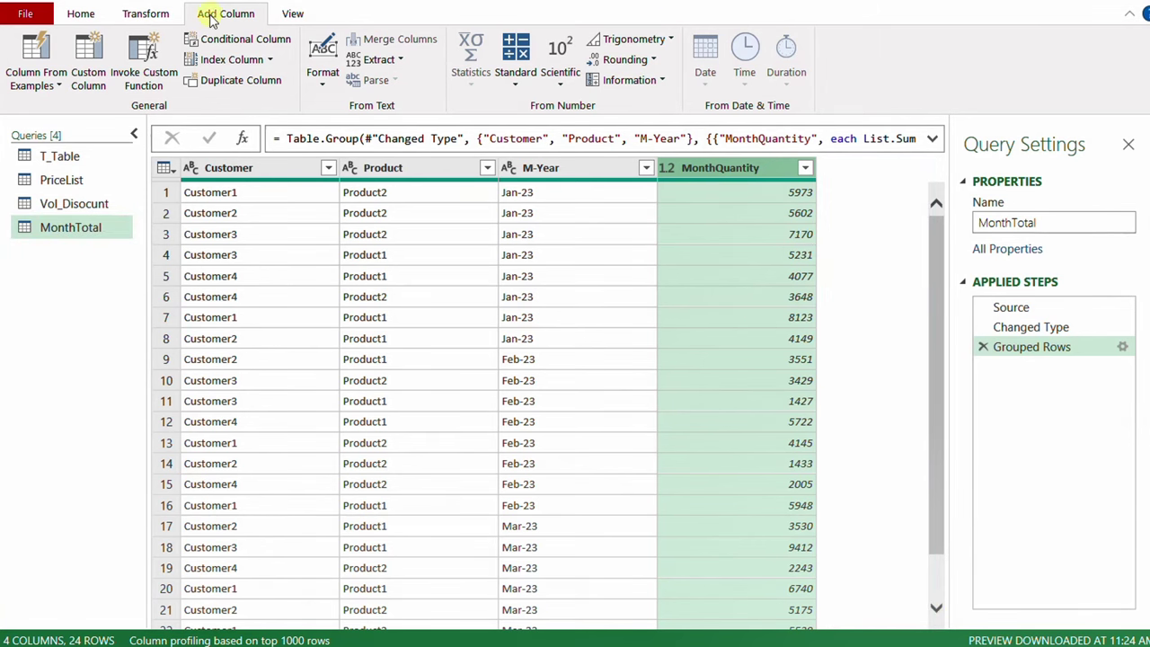
Add a custom column named Discount to MonthTotal with the formula = Vol_Disocunt.
{"action": "left_click", "coordinate": [90, 55]}
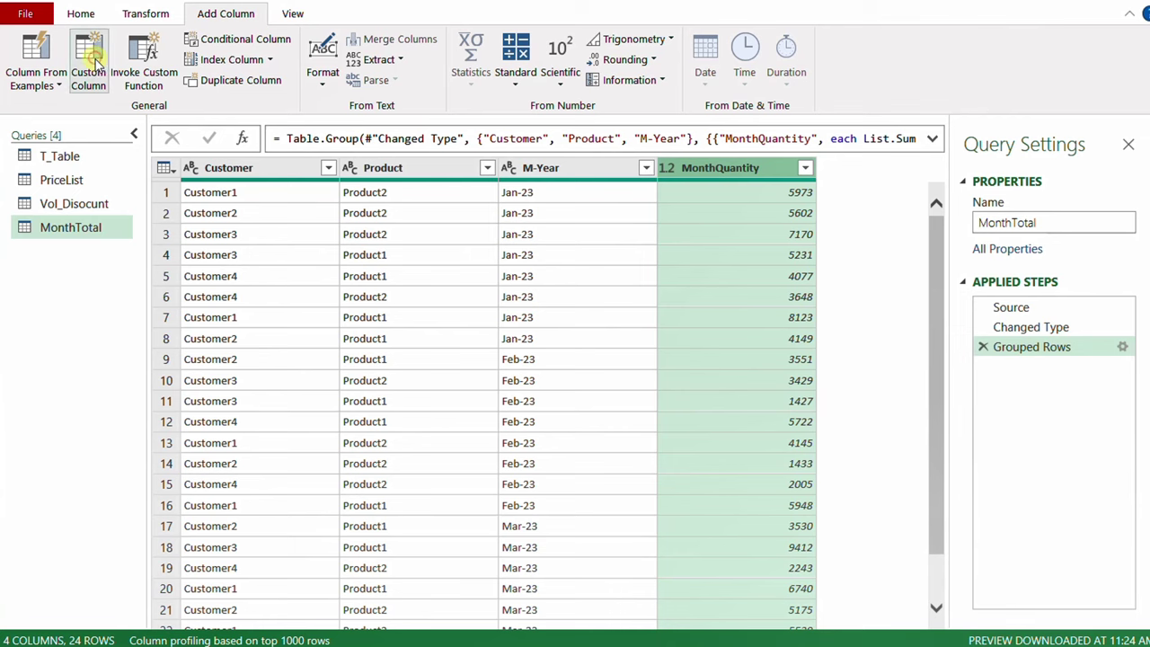
{"action": "left_click_drag", "start_coordinate": [328, 202], "coordinate": [265, 203]}
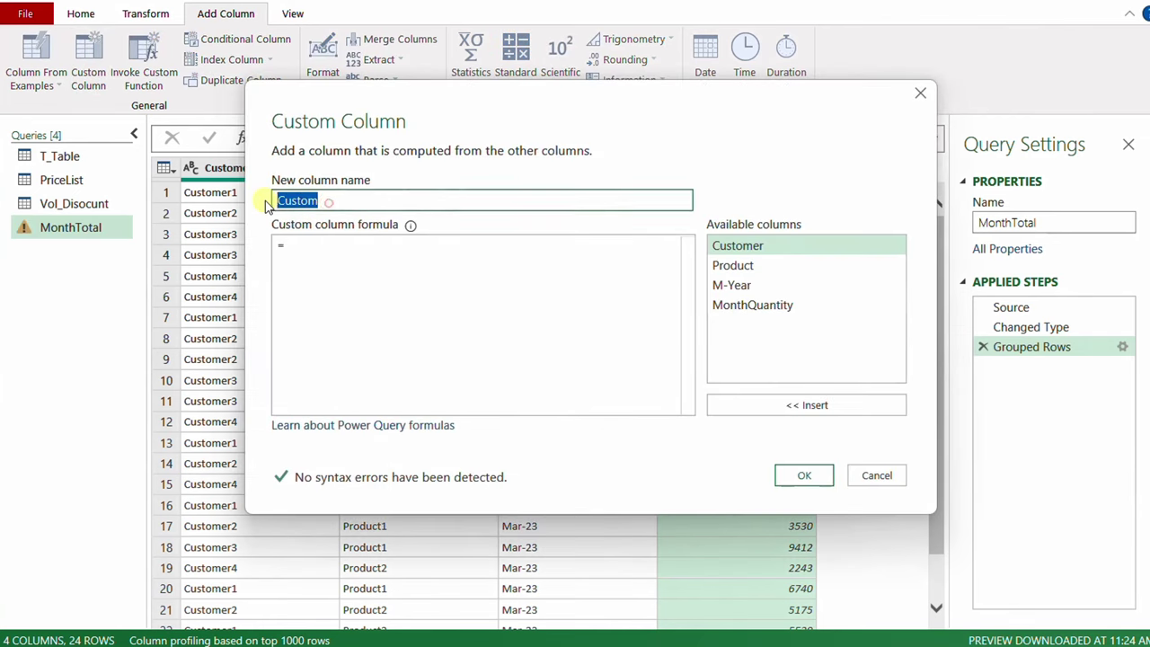
{"action": "type", "text": "Discount"}
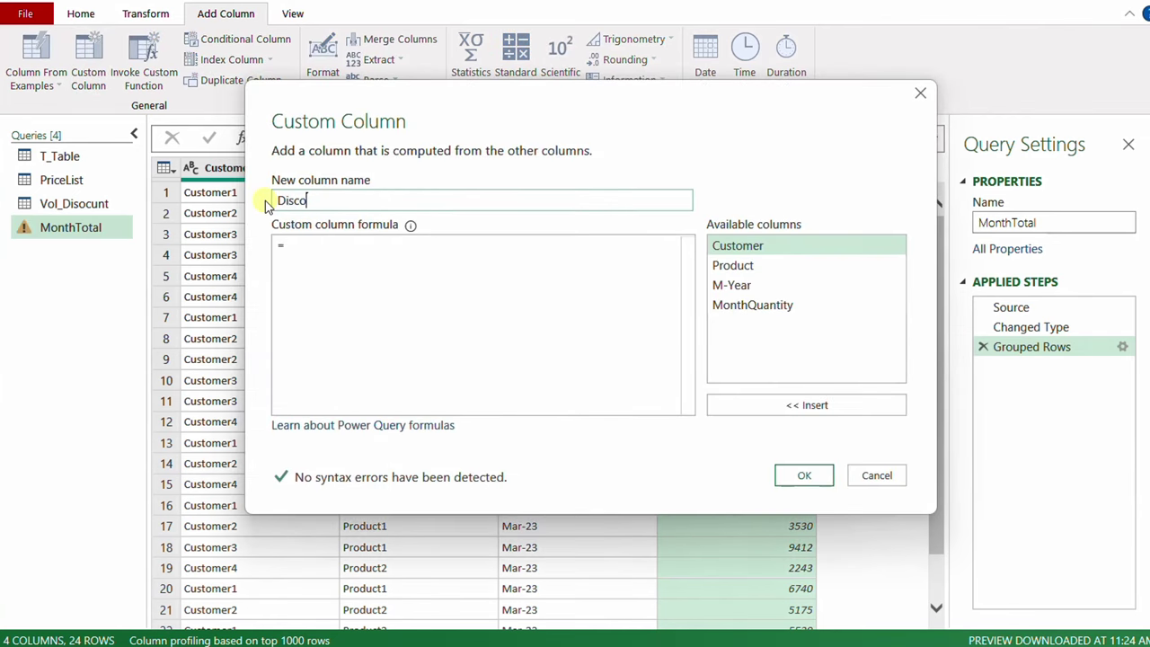
{"action": "left_click", "coordinate": [308, 259]}
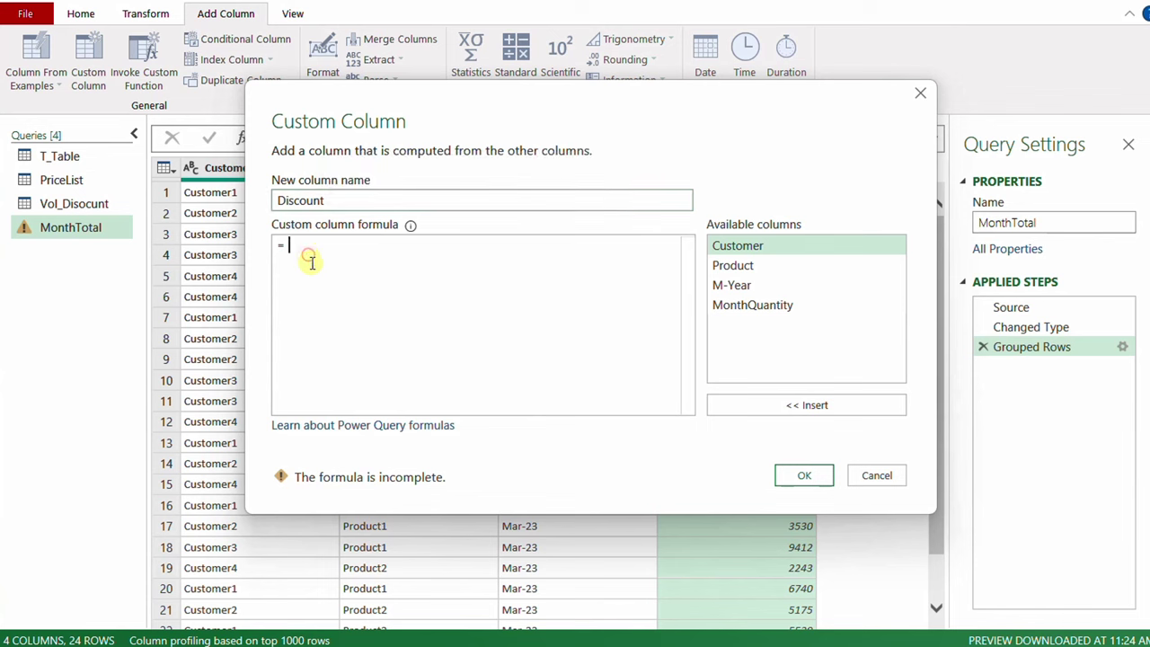
{"action": "left_click", "coordinate": [303, 264]}
{"action": "type", "text": "vo"}
{"action": "key", "text": "Tab"}
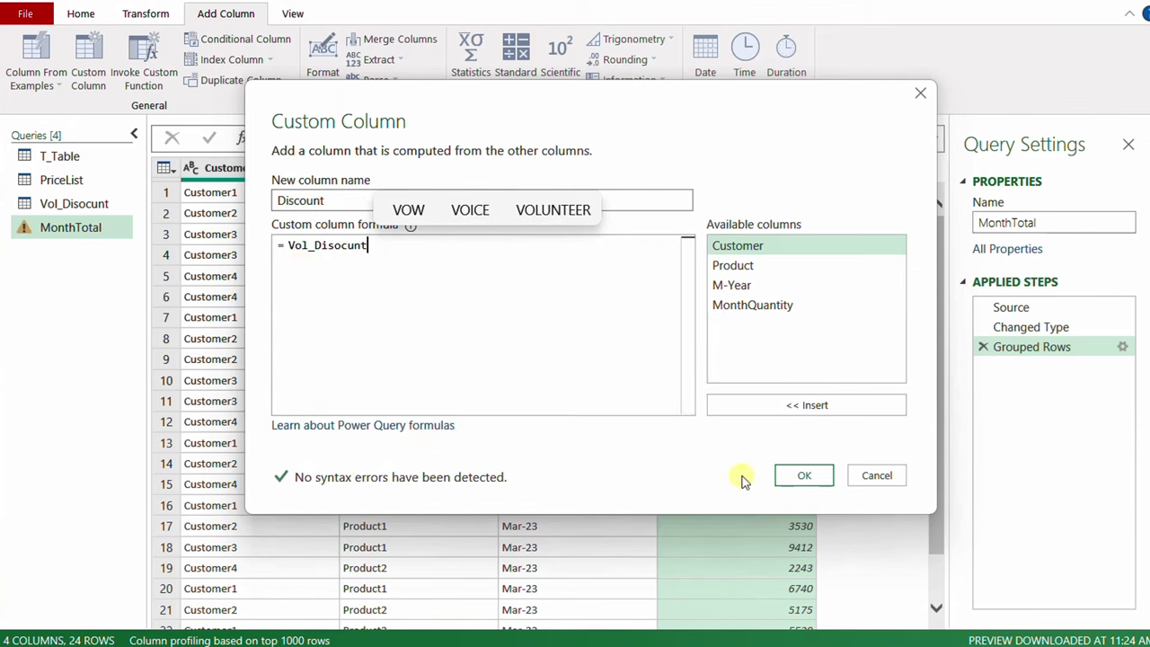
{"action": "left_click", "coordinate": [799, 476]}
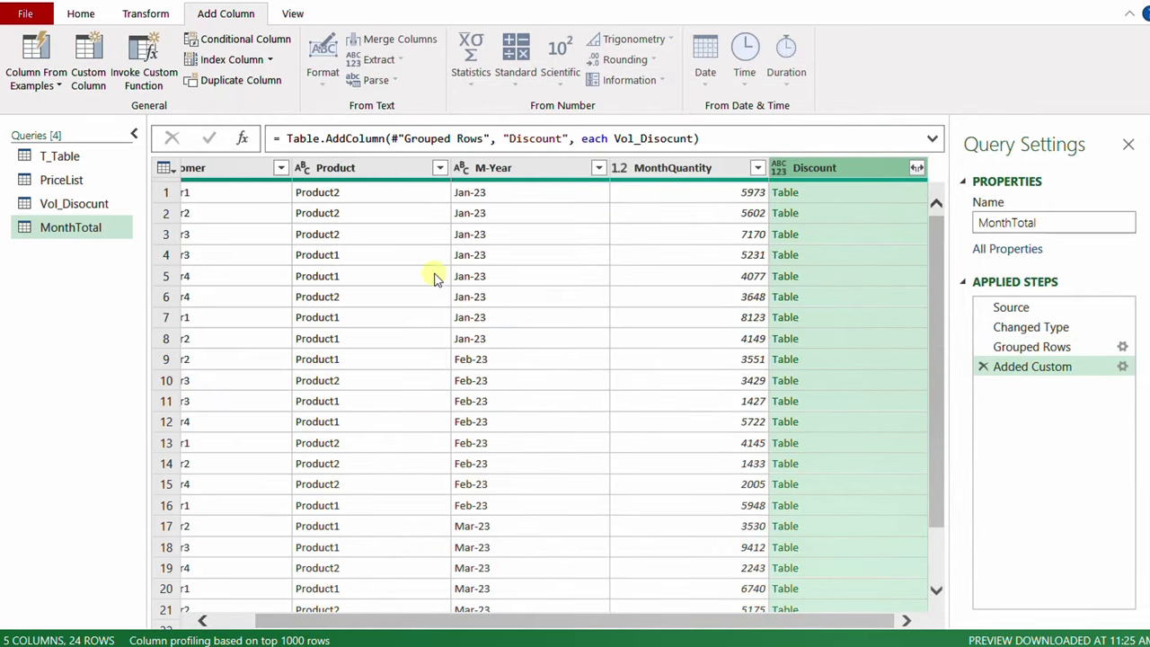
Preview the nested discount table in the first row and compare its quantity tiers with that row's MonthQuantity.
{"action": "left_click", "coordinate": [858, 192]}
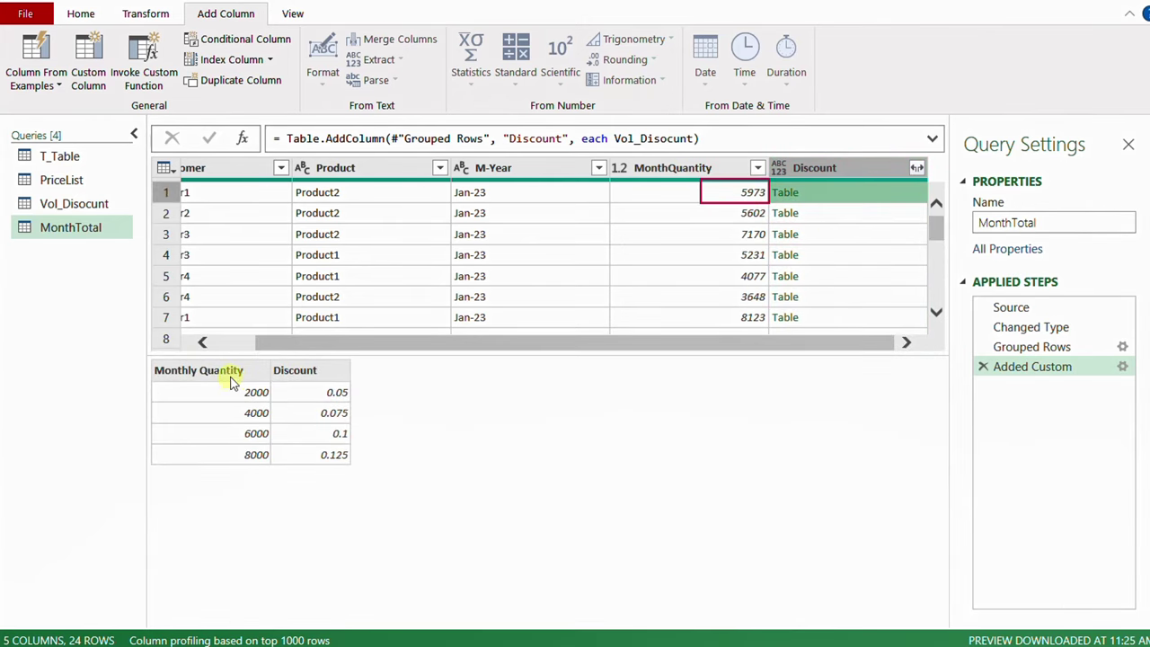
{"action": "left_click_drag", "start_coordinate": [227, 402], "coordinate": [279, 446]}
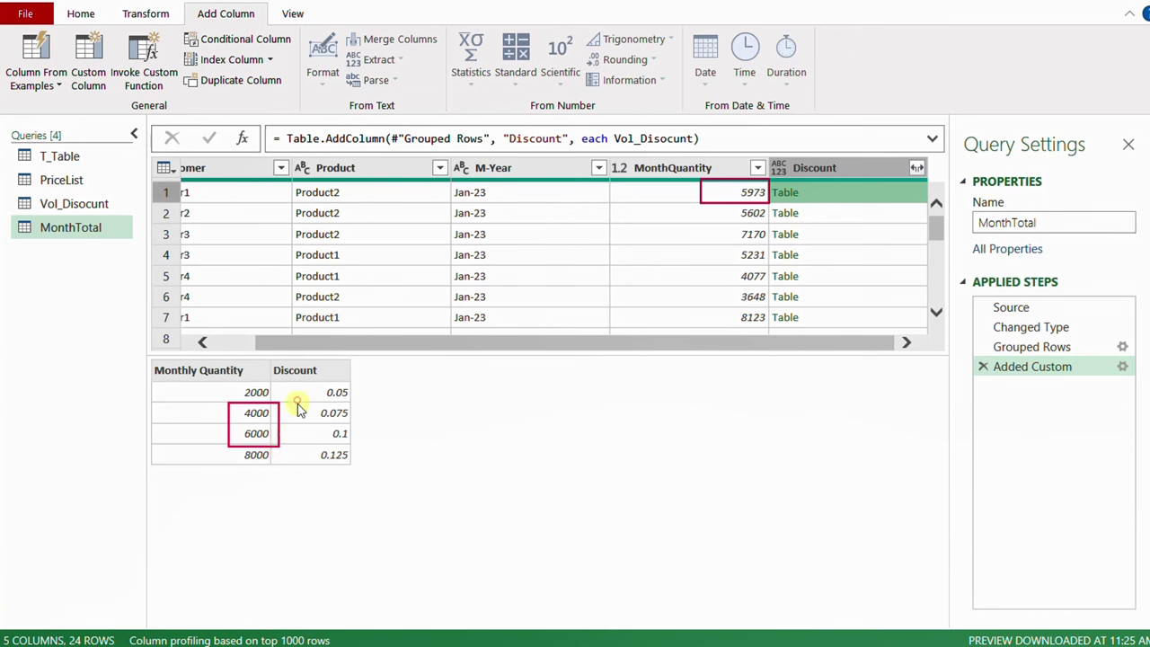
{"action": "left_click_drag", "start_coordinate": [297, 403], "coordinate": [364, 424]}
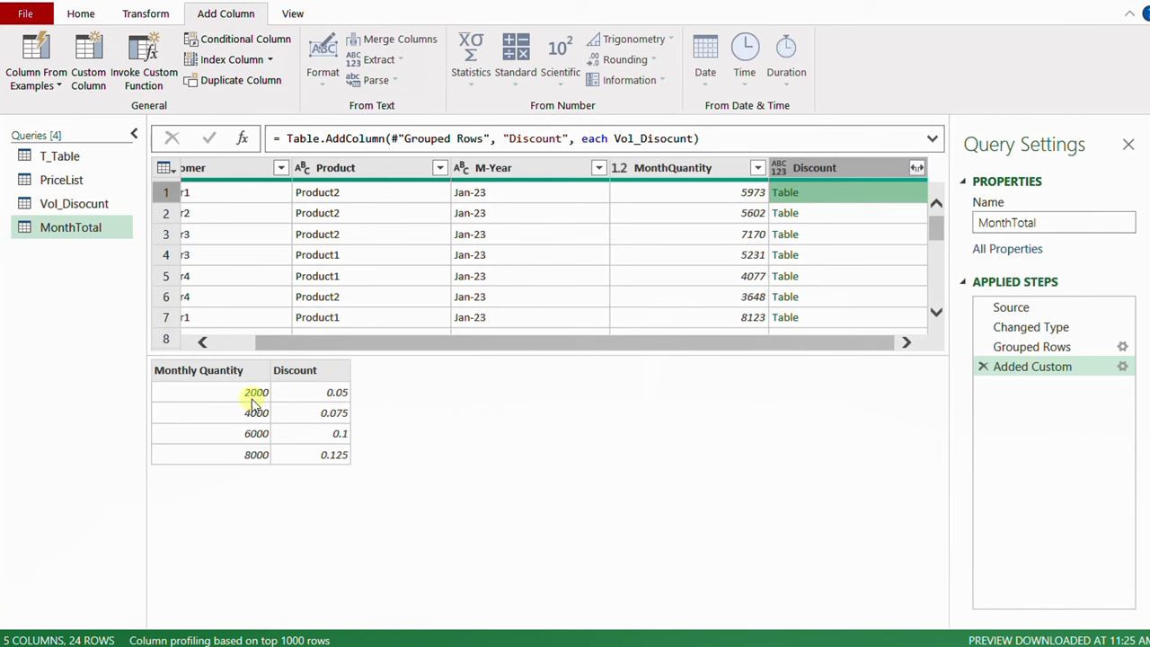
{"action": "mouse_move", "coordinate": [239, 370]}
{"action": "left_mouse_down"}
{"action": "mouse_move", "coordinate": [243, 412]}
{"action": "mouse_move", "coordinate": [352, 422]}
{"action": "left_mouse_up"}
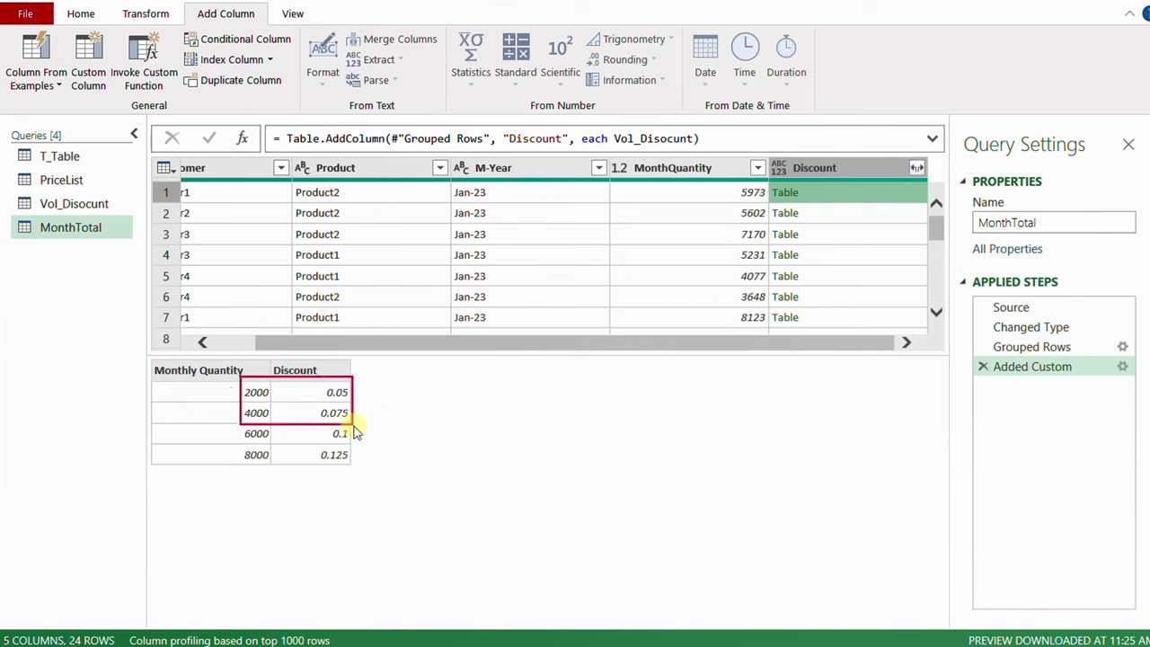
{"action": "left_click_drag", "start_coordinate": [720, 183], "coordinate": [769, 203]}
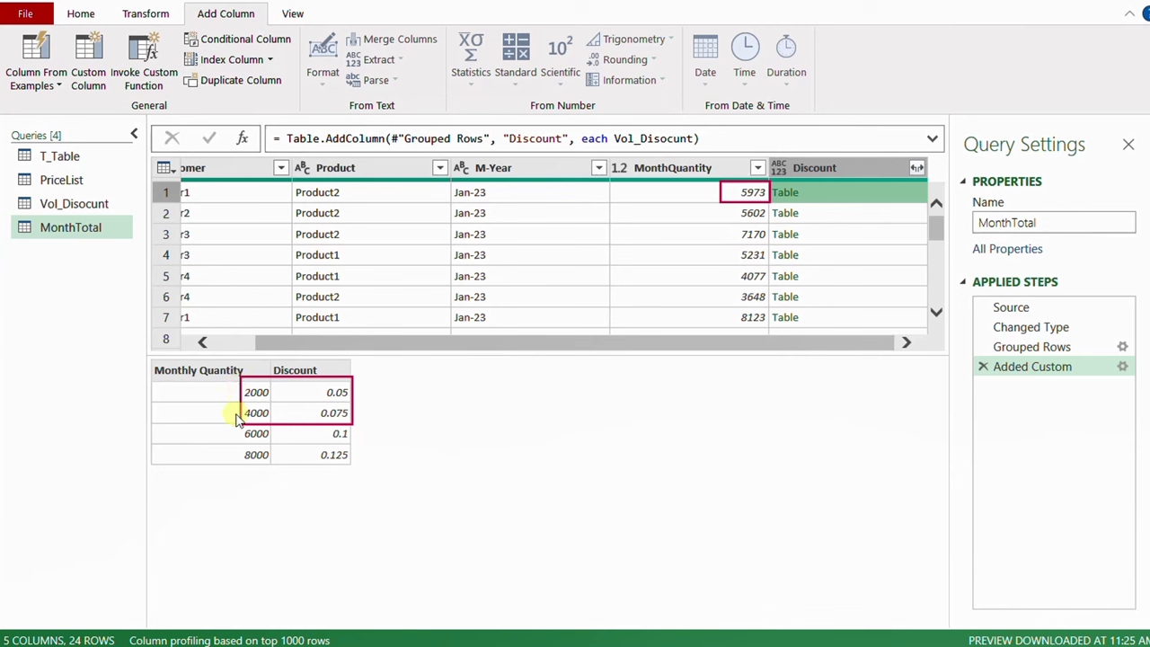
{"action": "mouse_move", "coordinate": [270, 336]}
{"action": "left_mouse_down"}
{"action": "mouse_move", "coordinate": [297, 495]}
{"action": "mouse_move", "coordinate": [363, 519]}
{"action": "left_mouse_up"}
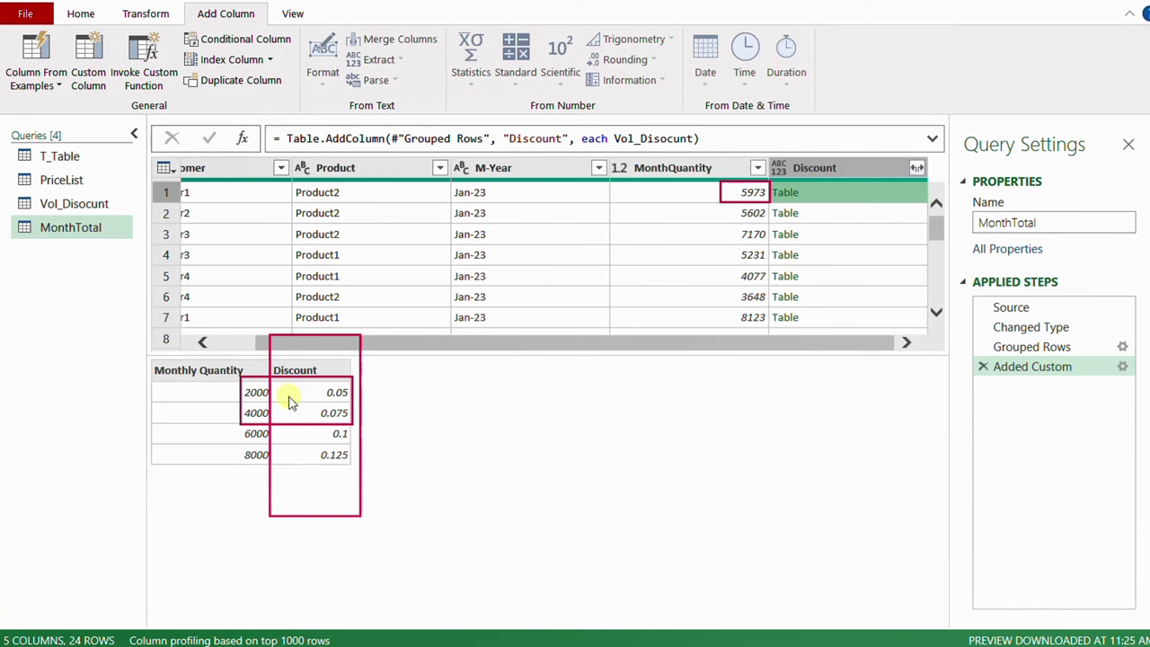
{"action": "mouse_move", "coordinate": [287, 397]}
{"action": "left_mouse_down"}
{"action": "mouse_move", "coordinate": [334, 433]}
{"action": "mouse_move", "coordinate": [454, 427]}
{"action": "left_mouse_up"}
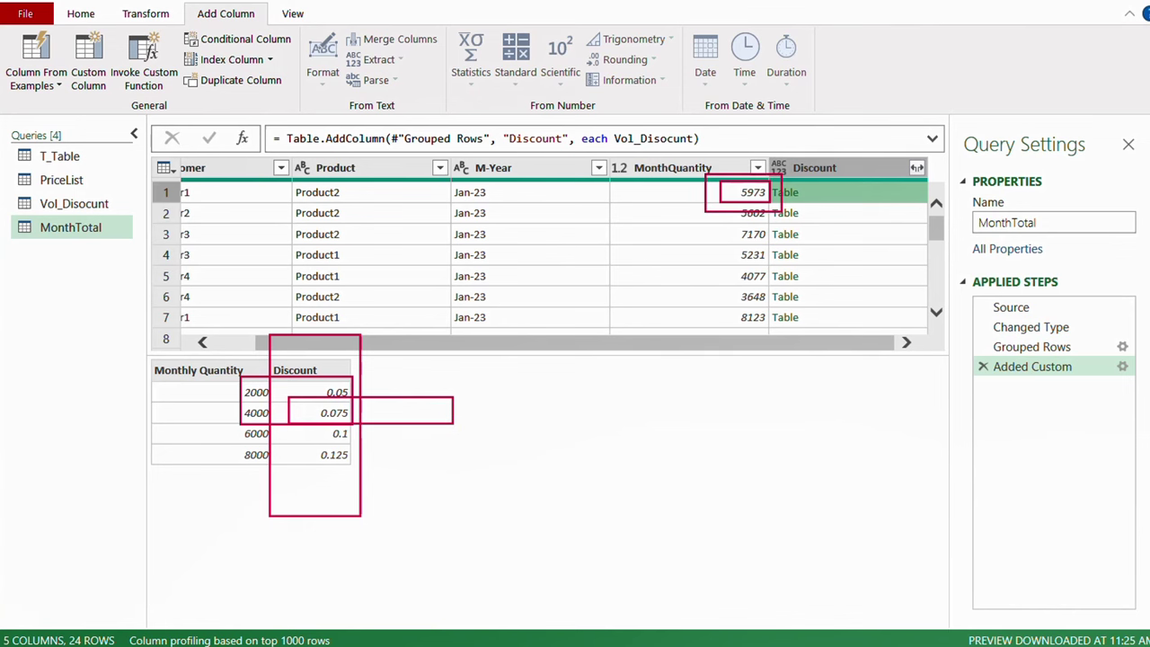
{"action": "key", "text": "Escape"}
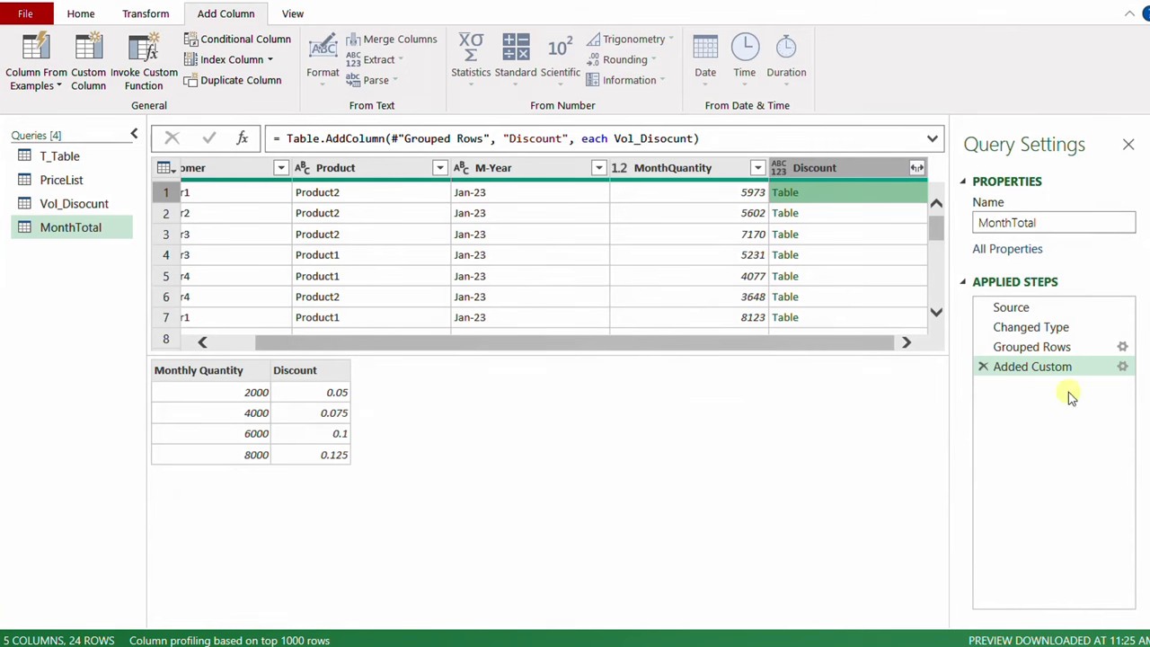
Edit the Discount custom column's formula so that Vol_Disocunt becomes the first argument of Table.SelectRows.
{"action": "left_click", "coordinate": [1121, 366]}
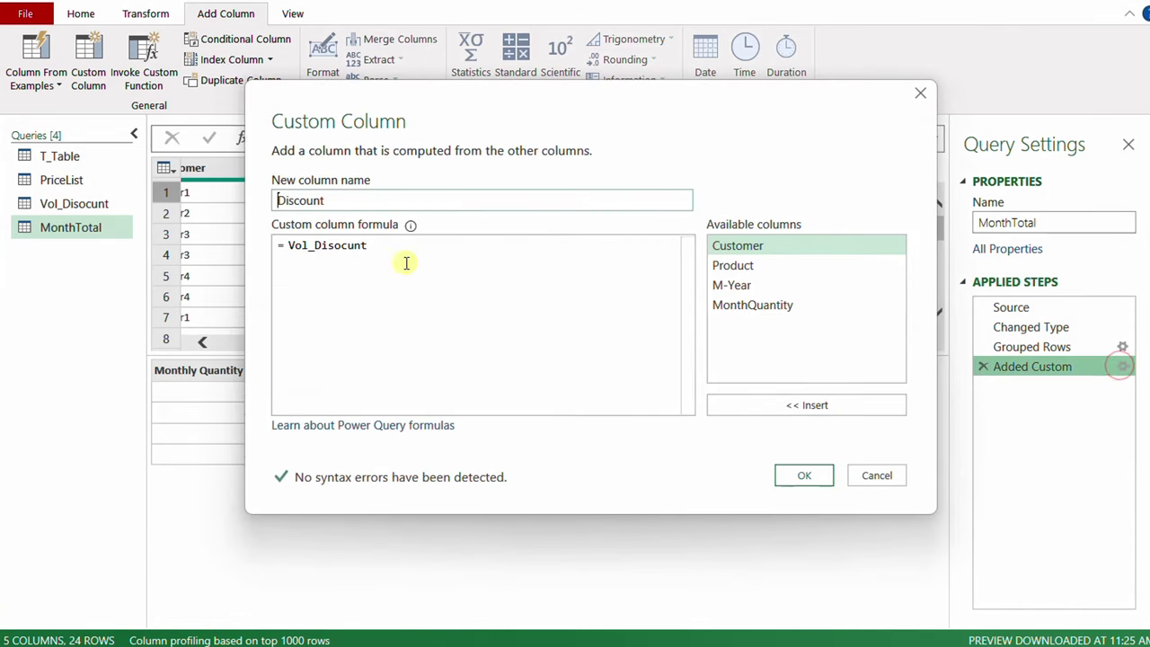
{"action": "left_click", "coordinate": [290, 246]}
{"action": "key", "text": "Return"}
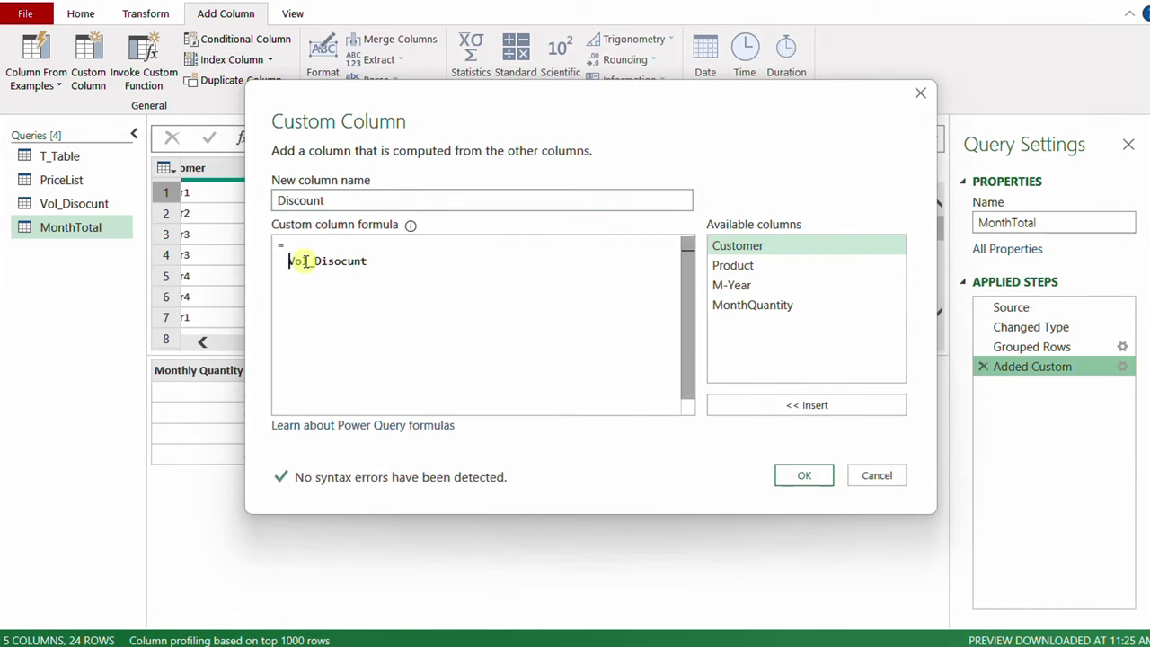
{"action": "type", "text": "Table.SelectRows"}
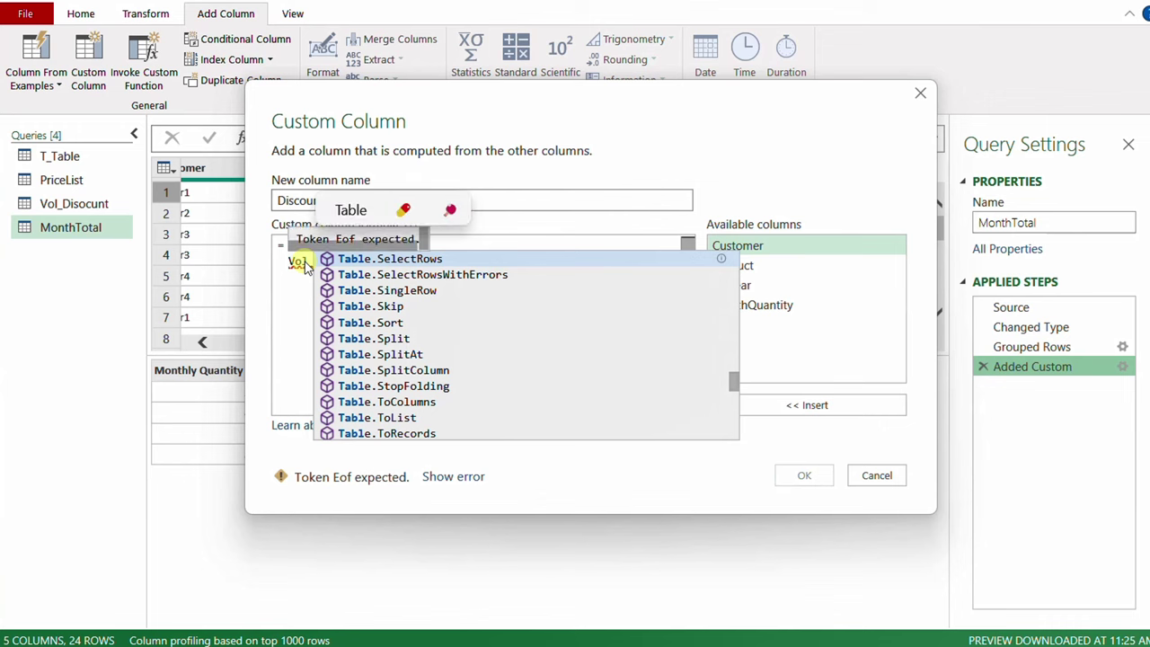
{"action": "type", "text": "("}
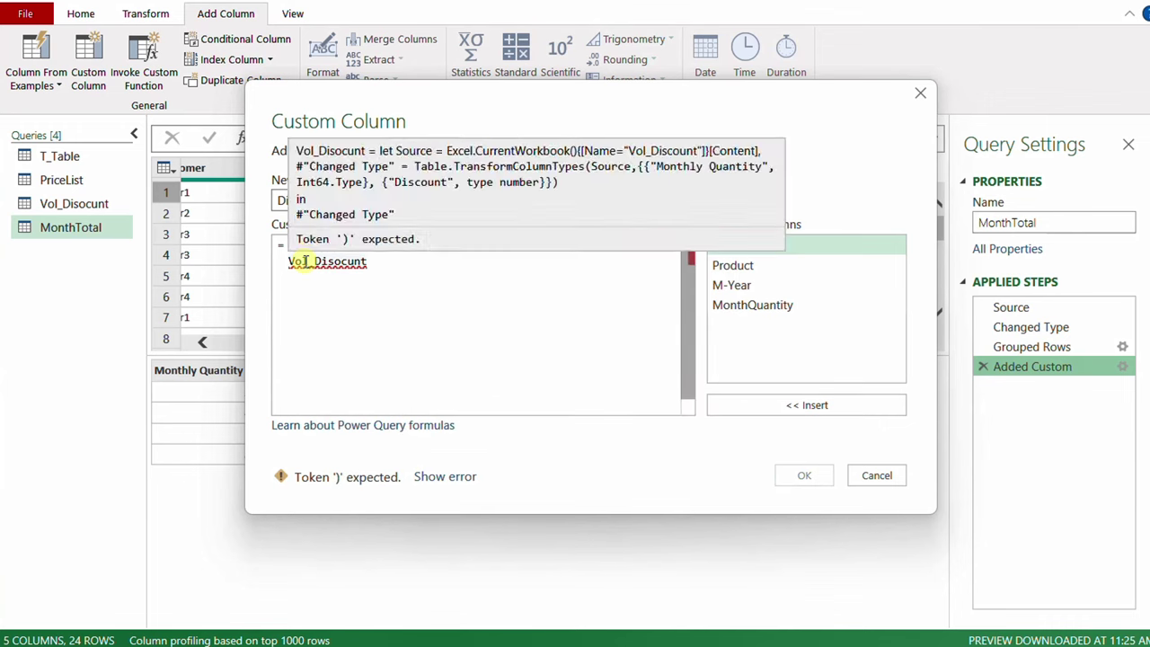
{"action": "left_click", "coordinate": [379, 270]}
{"action": "type", "text": ","}
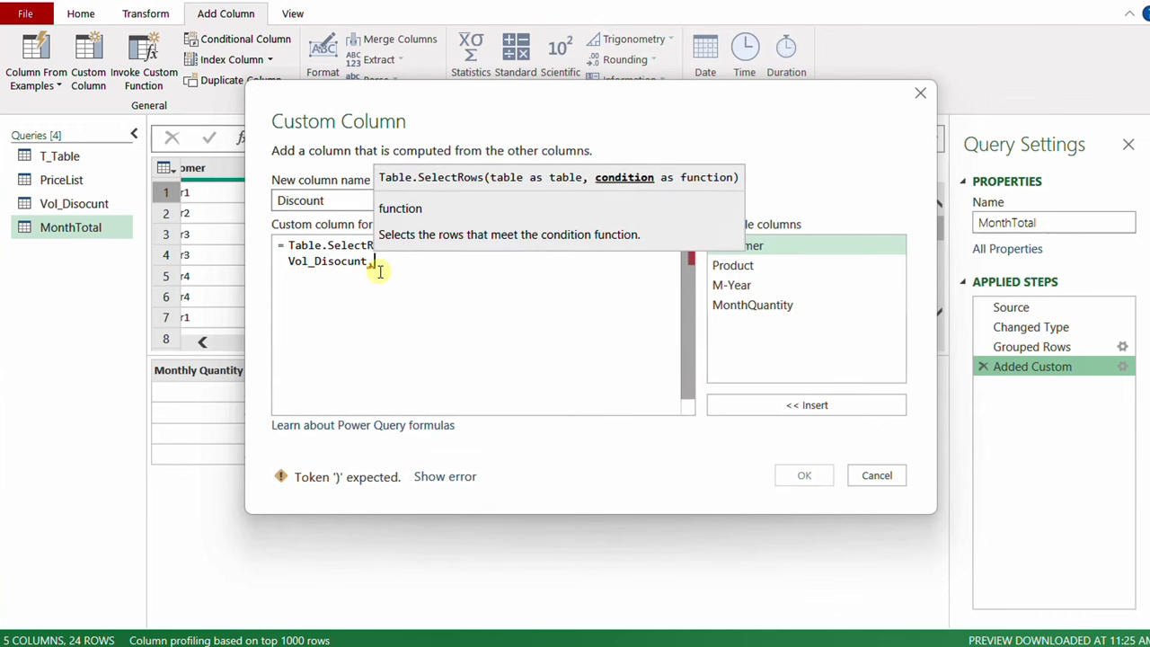
{"action": "key", "text": "Return"}
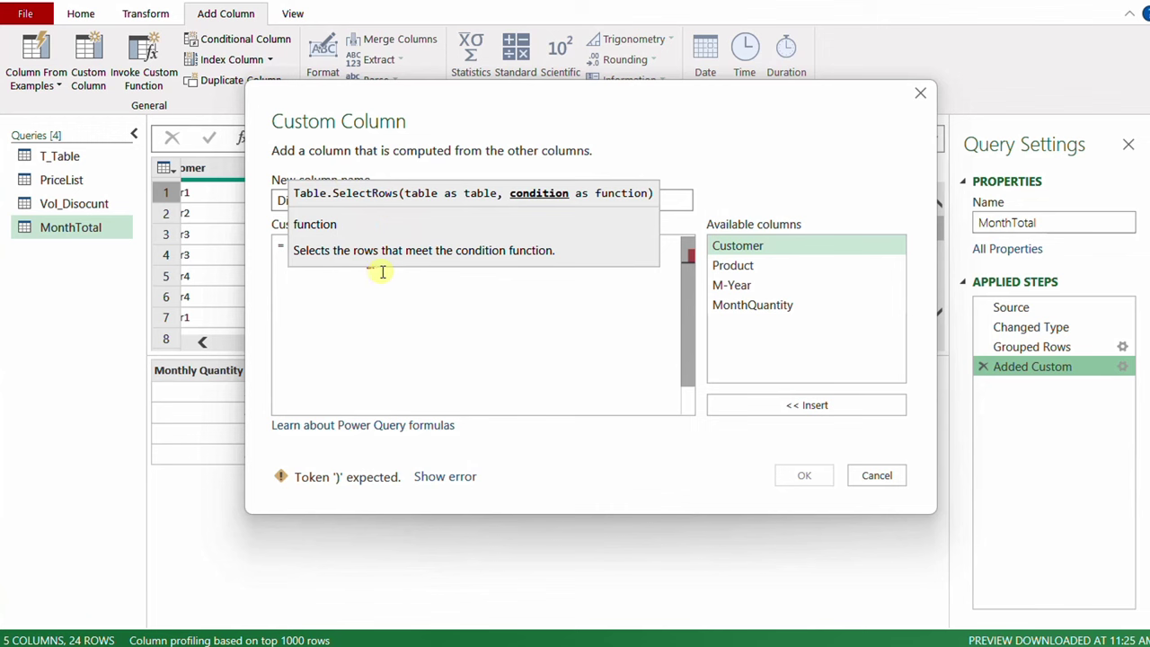
Begin the Table.SelectRows condition as the function (it) => it[Monthly Quantity], referring to the discount table's quantity column.
{"action": "type", "text": "(i"}
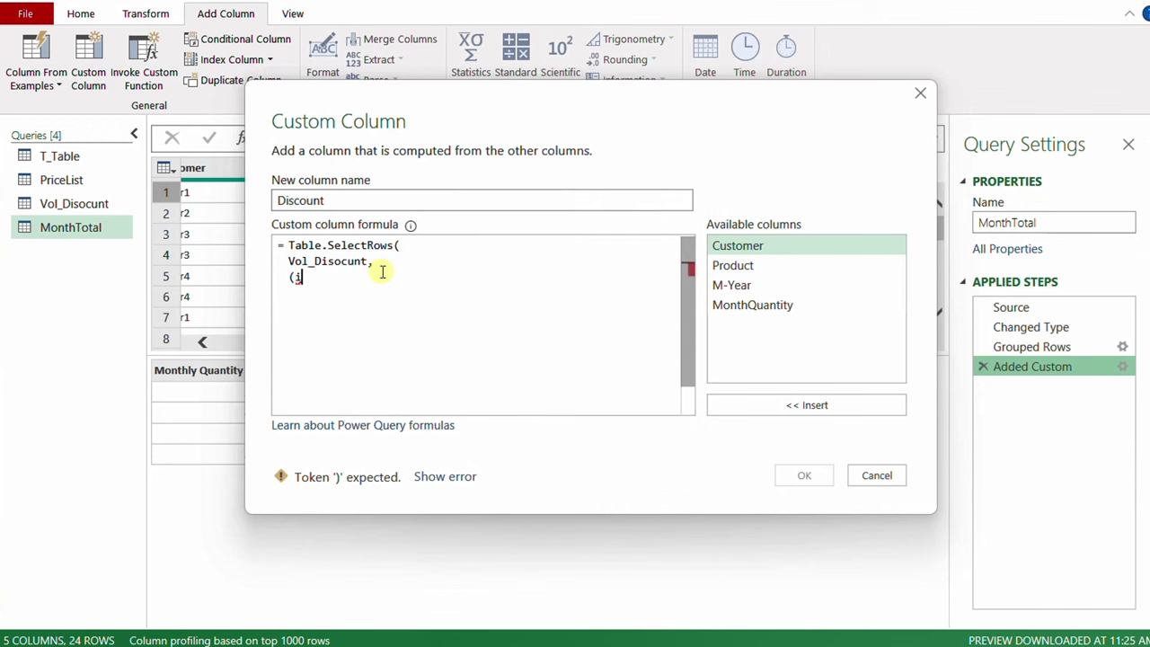
{"action": "type", "text": "t) ="}
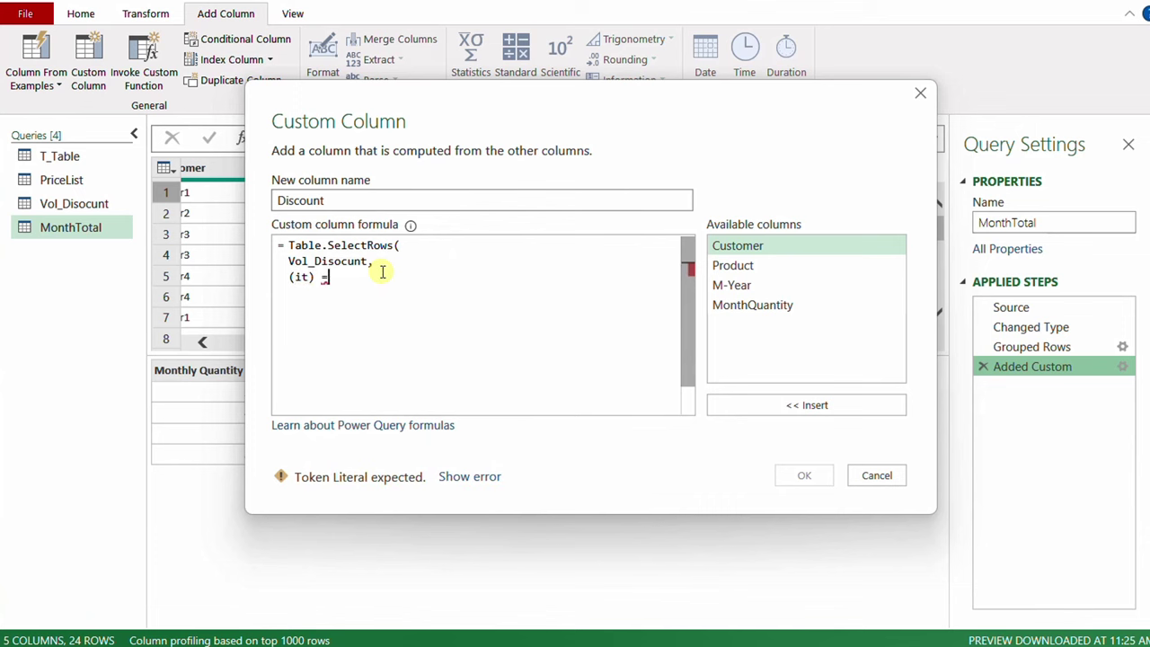
{"action": "type", "text": "> i"}
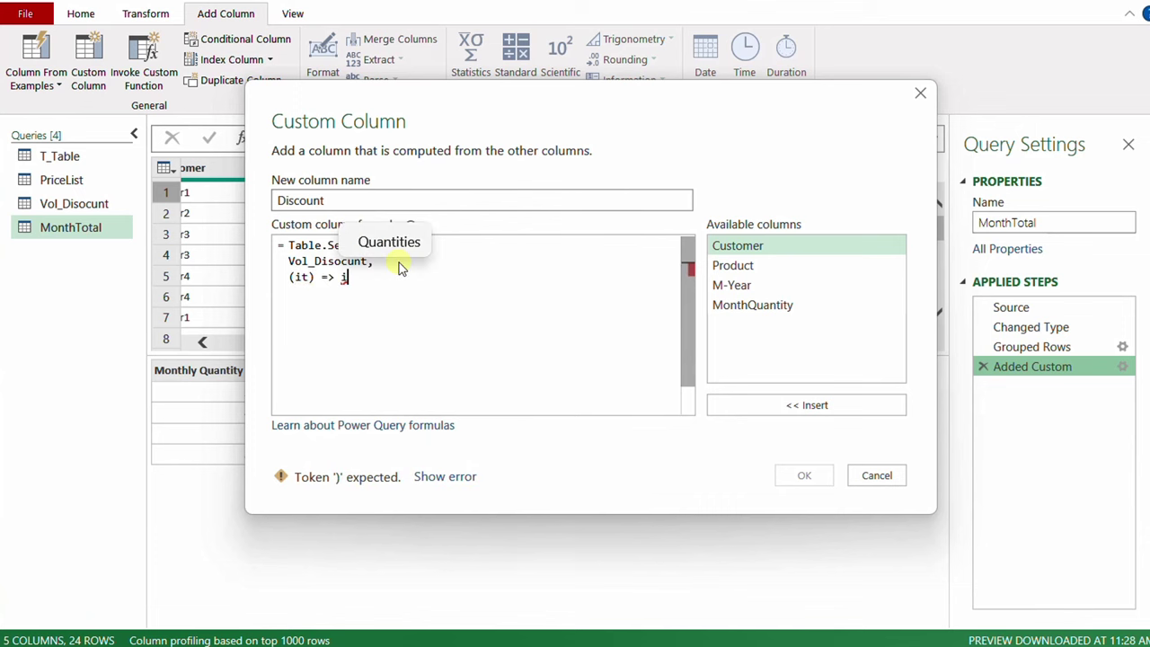
{"action": "type", "text": "t["}
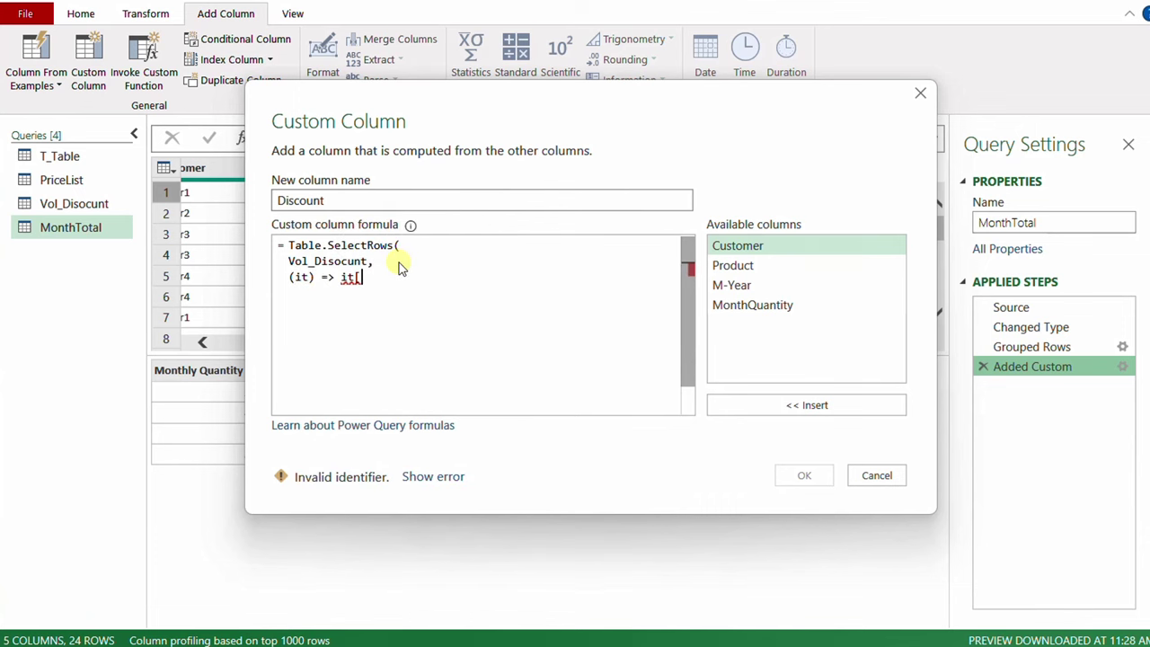
{"action": "left_click_drag", "start_coordinate": [404, 107], "coordinate": [502, 121]}
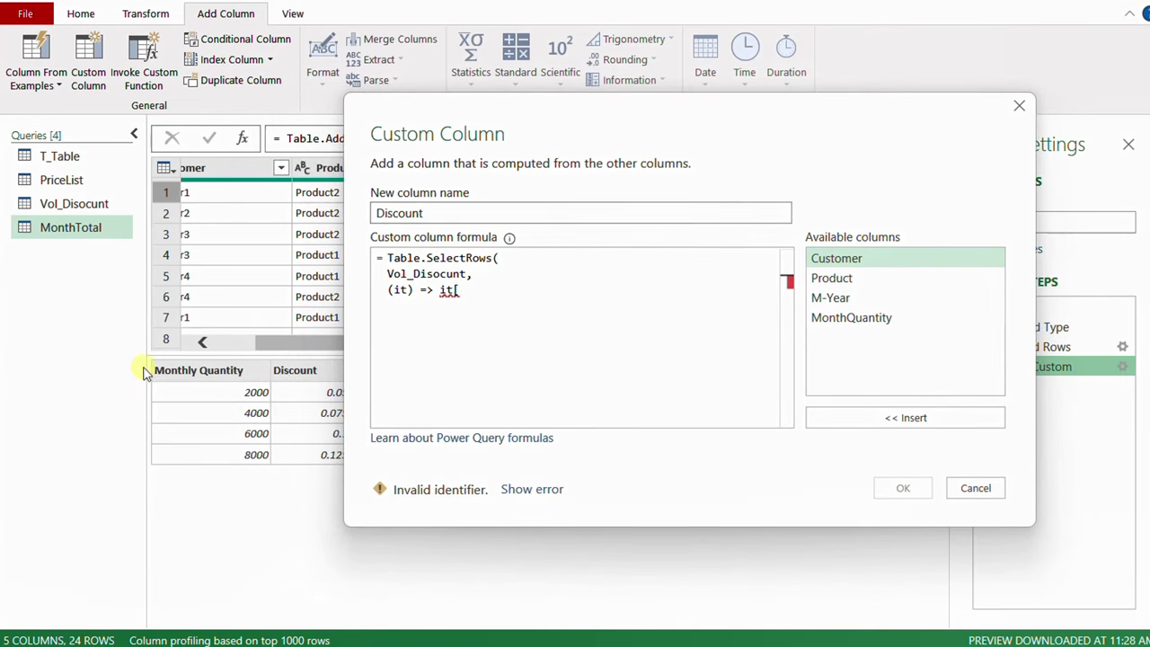
{"action": "left_click_drag", "start_coordinate": [142, 359], "coordinate": [260, 386]}
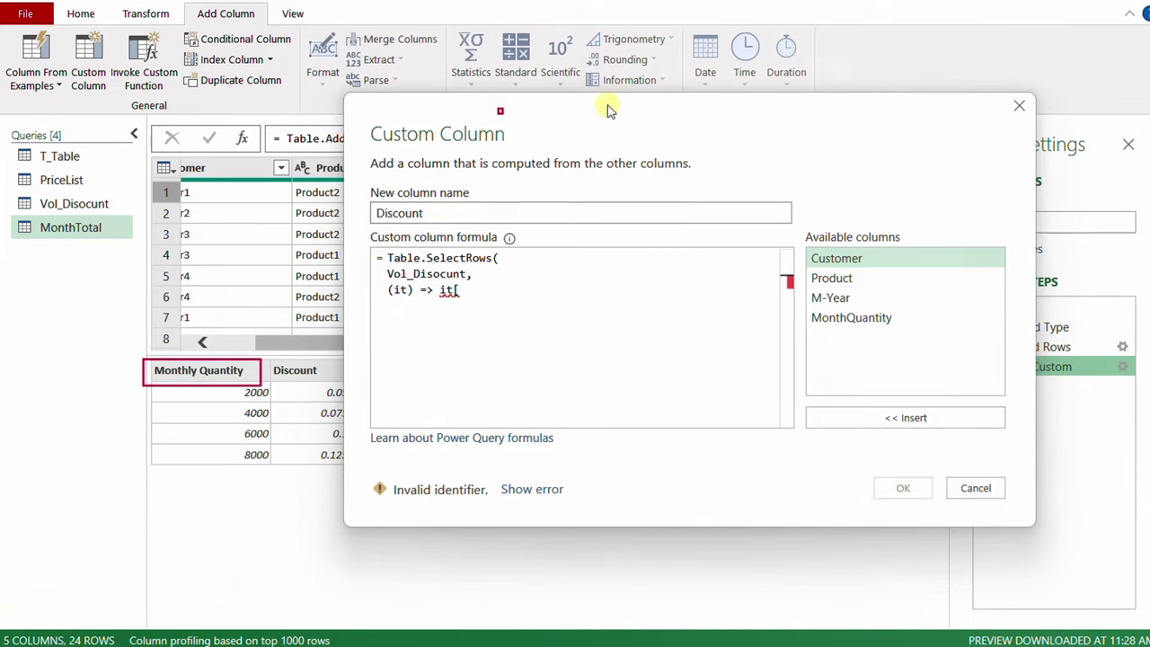
{"action": "left_click_drag", "start_coordinate": [608, 108], "coordinate": [680, 246]}
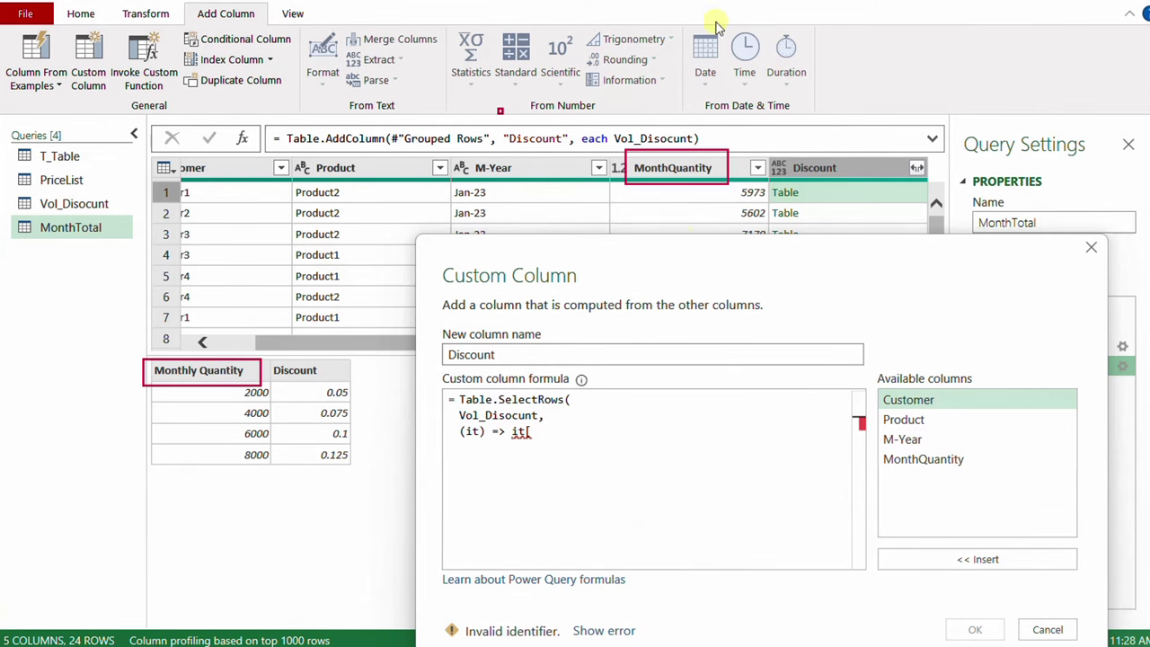
{"action": "left_click_drag", "start_coordinate": [683, 258], "coordinate": [662, 238]}
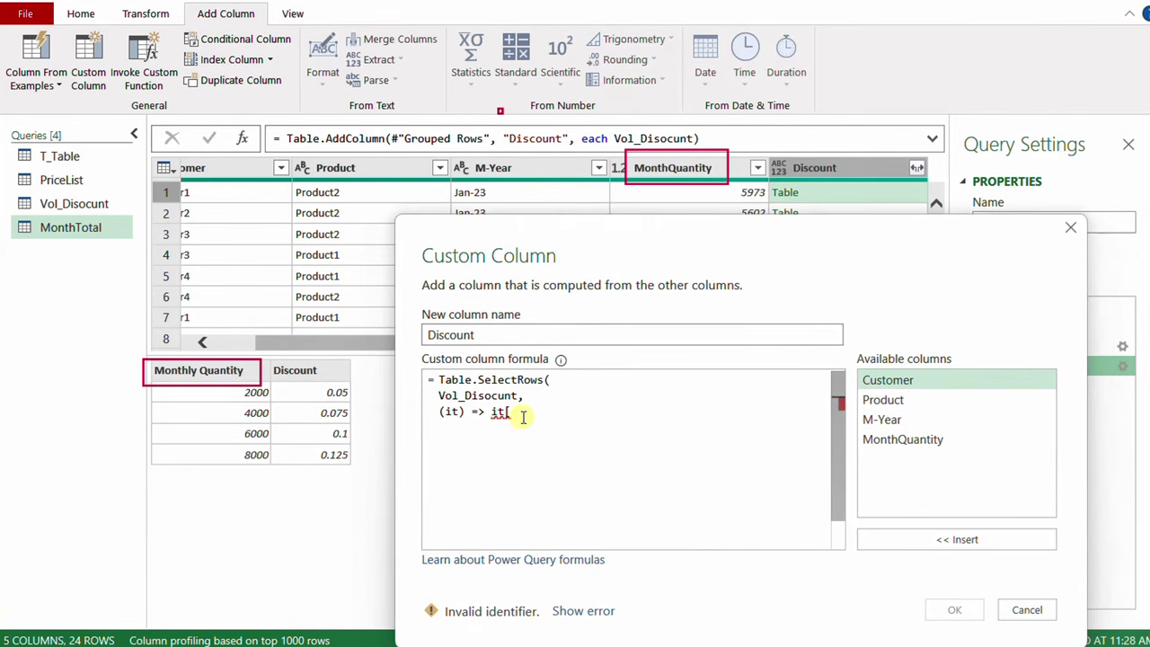
{"action": "type", "text": "Mo"}
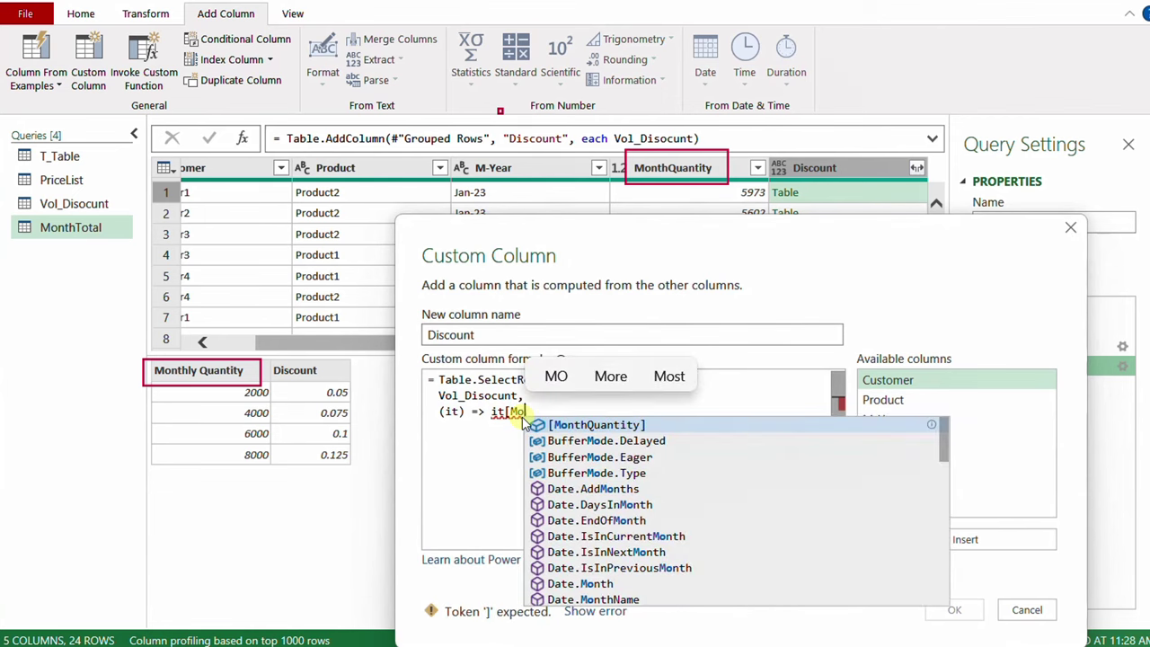
{"action": "type", "text": "nt"}
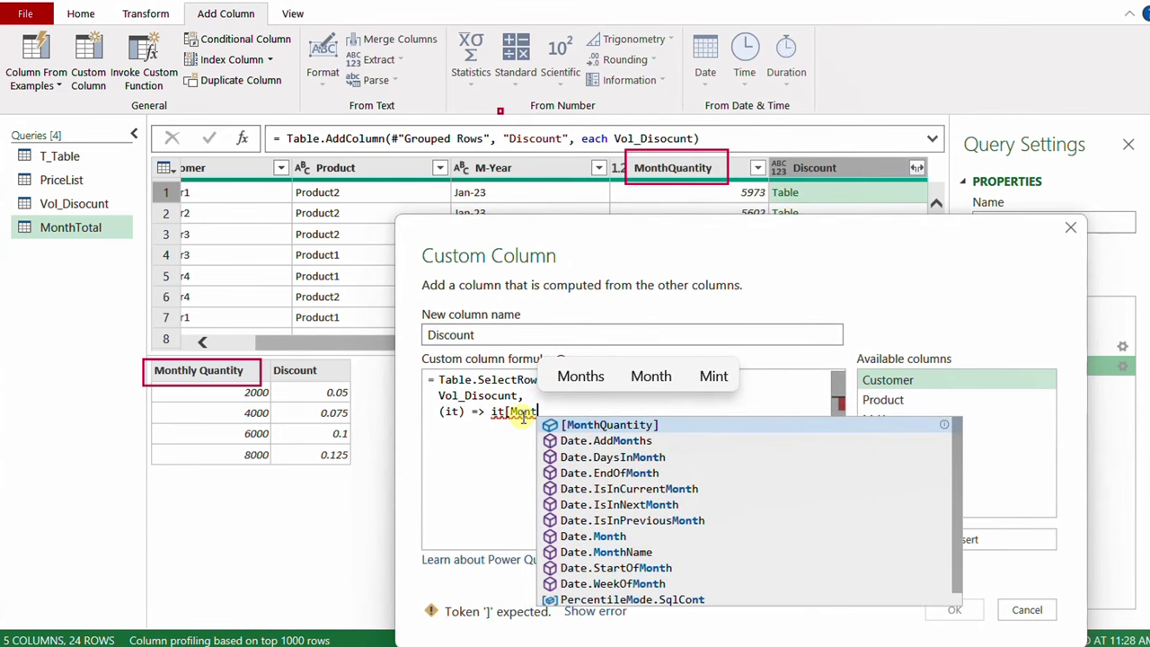
{"action": "type", "text": "hly Quan"}
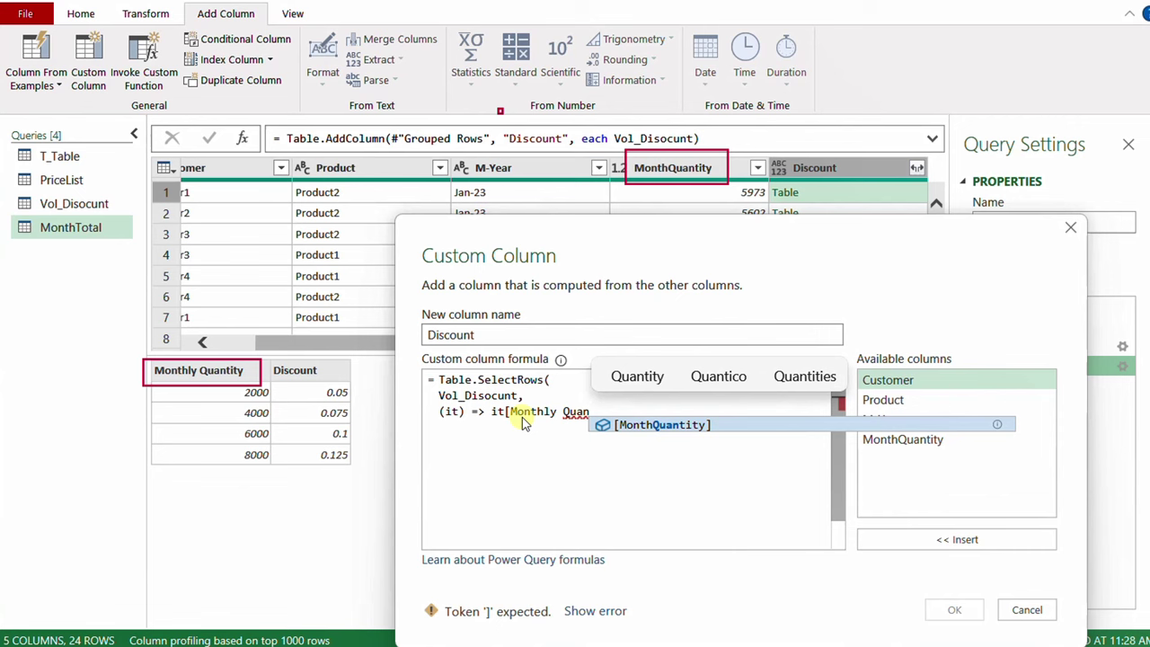
{"action": "type", "text": "tity"}
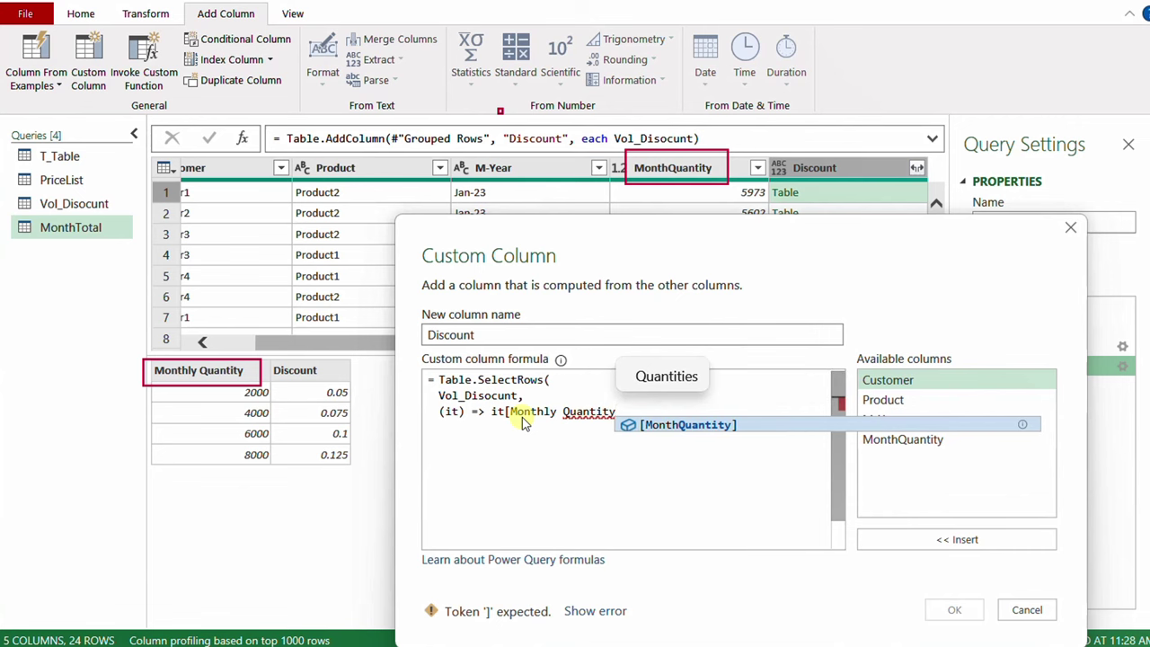
{"action": "type", "text": "] "}
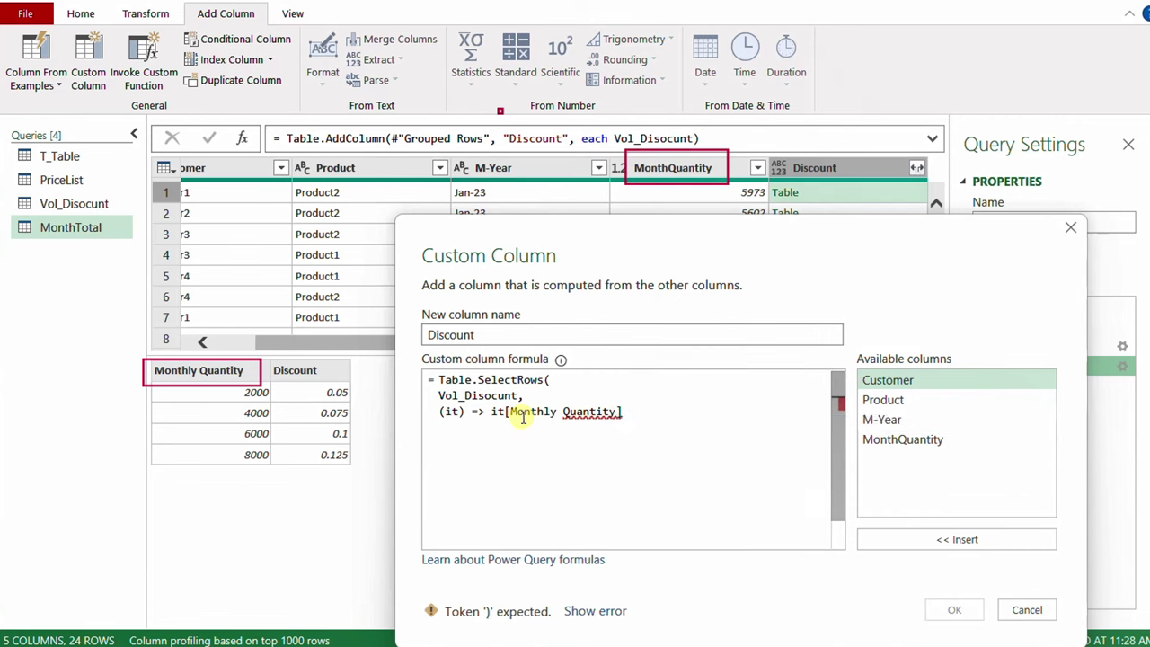
Complete the condition with < [MonthQuantity], close the Table.SelectRows function and apply the revised Discount formula.
{"action": "type", "text": "<"}
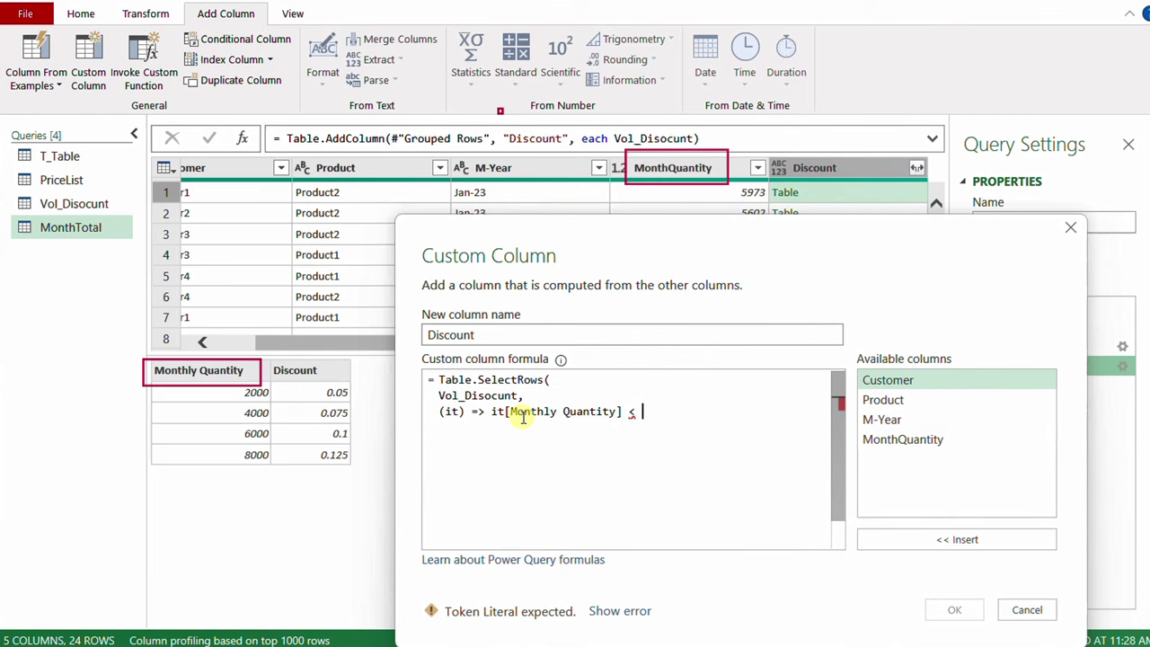
{"action": "left_click", "coordinate": [919, 440]}
{"action": "double_click", "coordinate": [920, 440]}
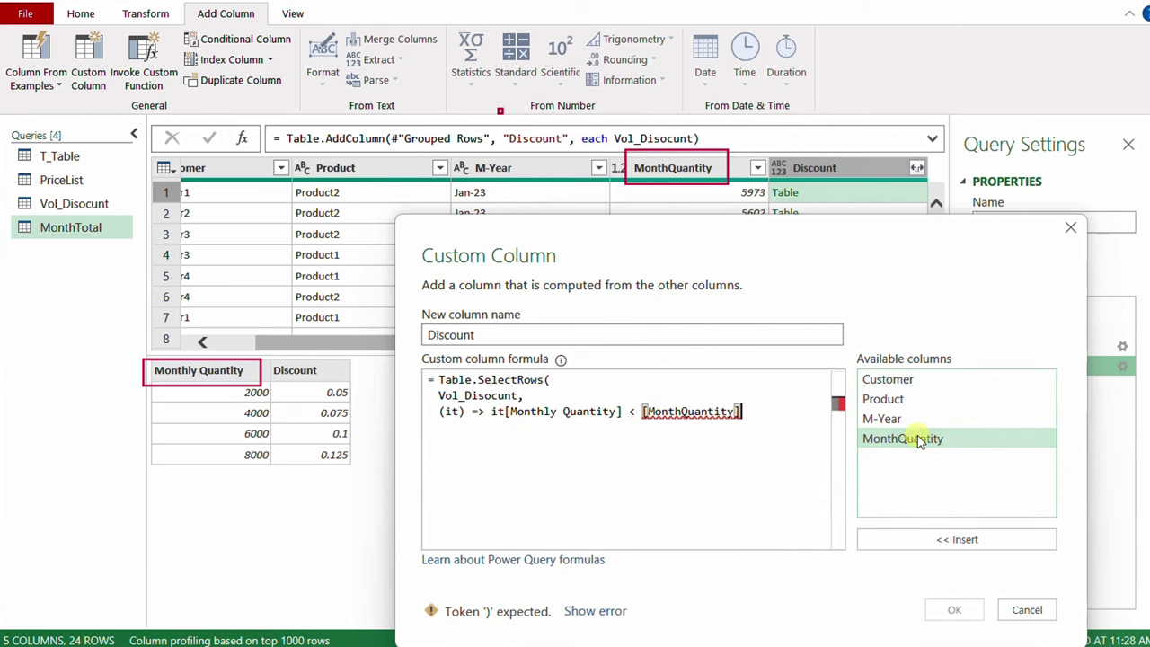
{"action": "type", "text": ")"}
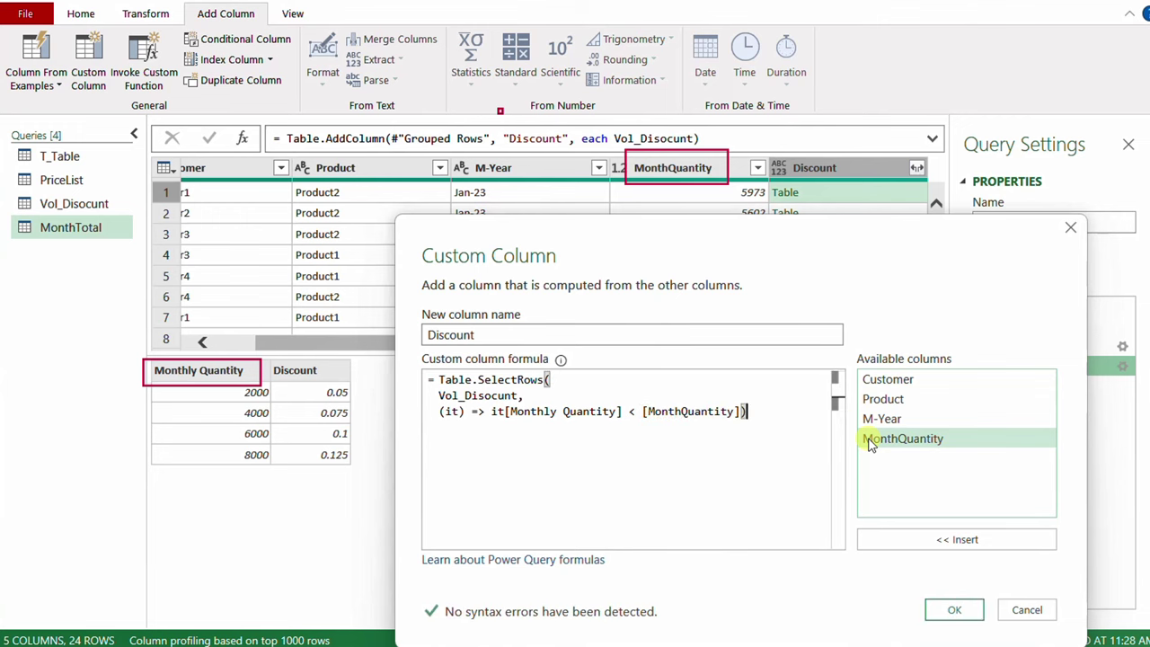
{"action": "left_click", "coordinate": [958, 611]}
Preview the first row's filtered discount table and check its tiers against that row's MonthQuantity.
{"action": "left_click", "coordinate": [861, 192]}
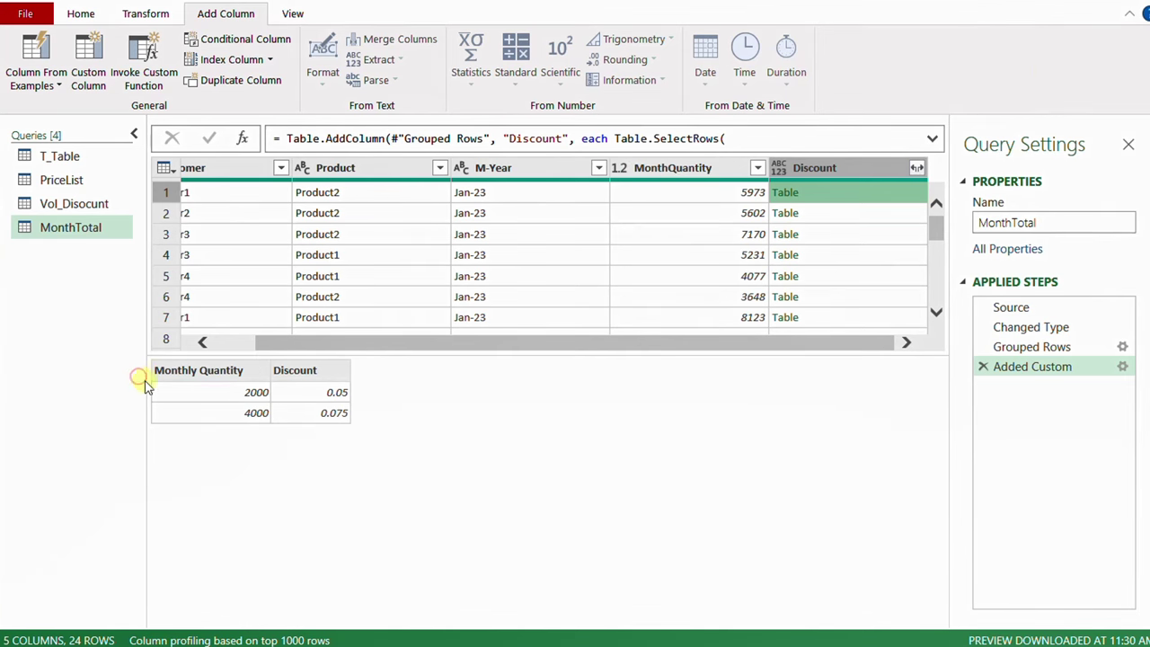
{"action": "mouse_move", "coordinate": [141, 378]}
{"action": "left_mouse_down"}
{"action": "mouse_move", "coordinate": [290, 441]}
{"action": "mouse_move", "coordinate": [373, 434]}
{"action": "left_mouse_up"}
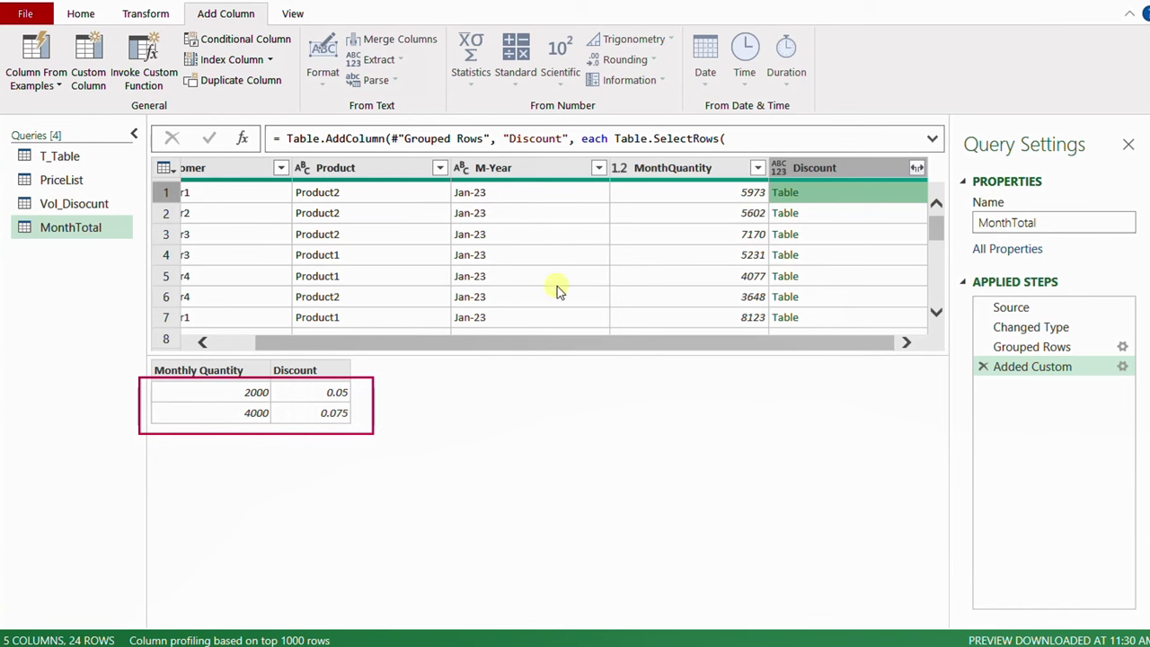
{"action": "left_click_drag", "start_coordinate": [709, 181], "coordinate": [776, 203]}
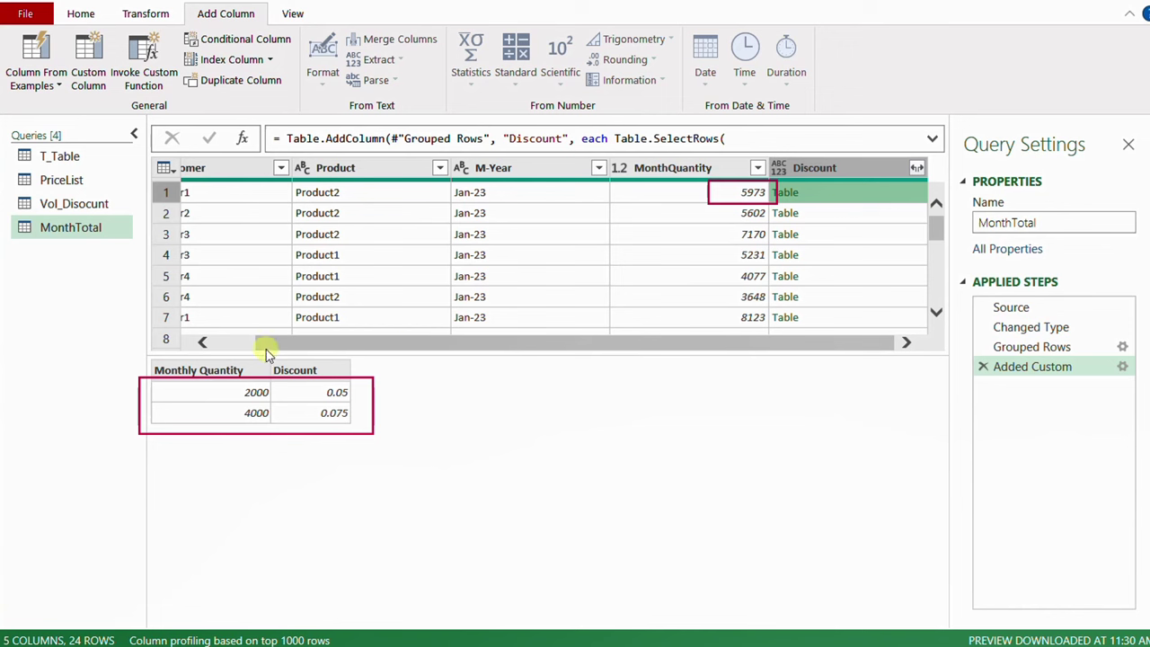
{"action": "mouse_move", "coordinate": [267, 347]}
{"action": "left_mouse_down"}
{"action": "mouse_move", "coordinate": [284, 437]}
{"action": "mouse_move", "coordinate": [368, 478]}
{"action": "left_mouse_up"}
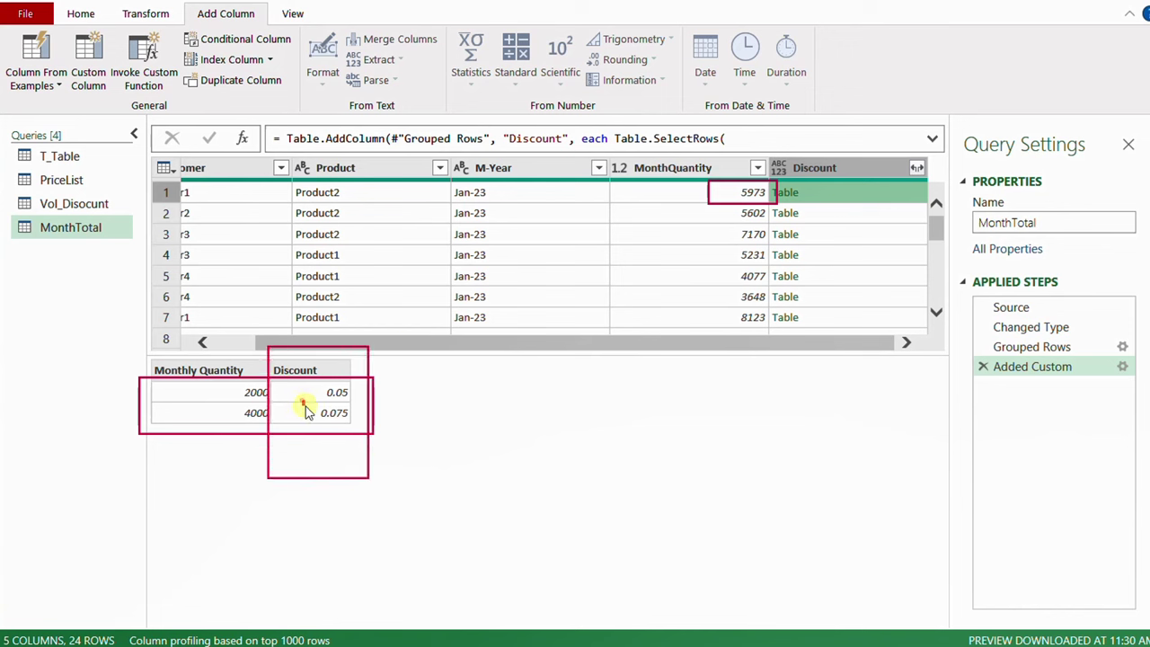
{"action": "left_click_drag", "start_coordinate": [304, 402], "coordinate": [426, 436]}
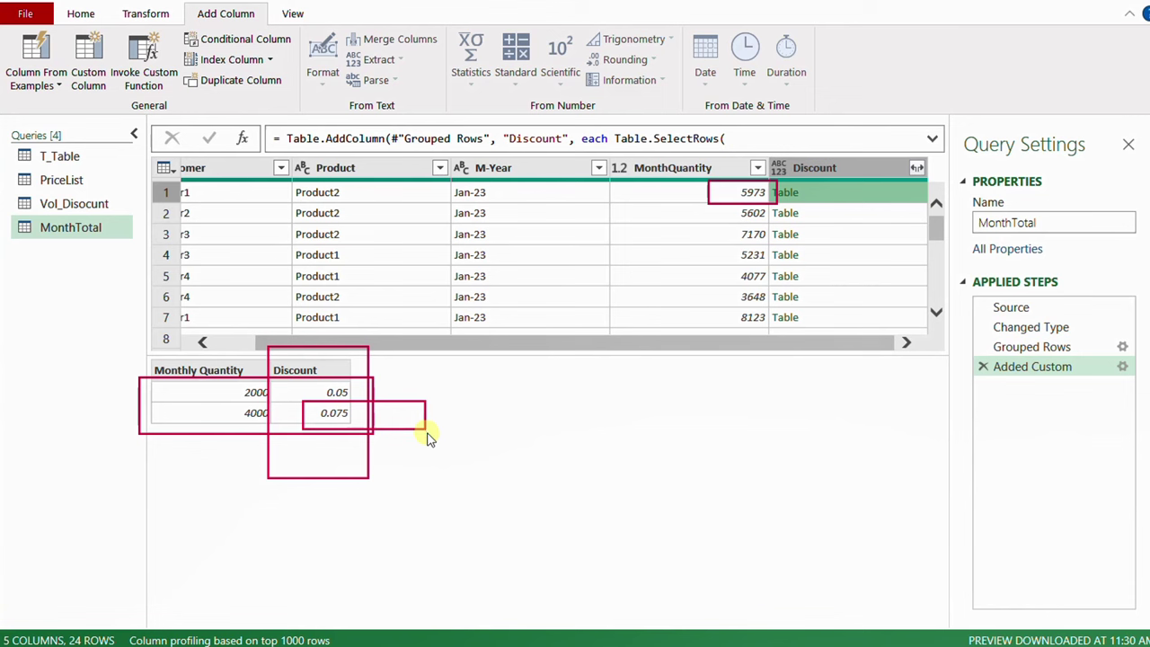
{"action": "key", "text": "Escape"}
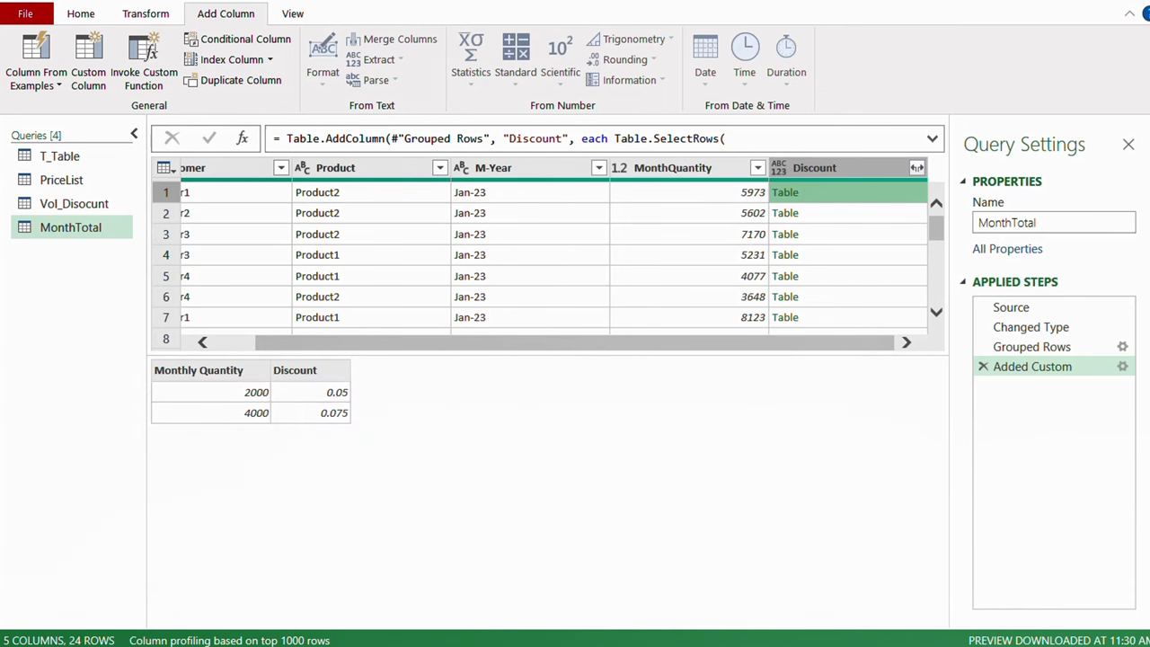
Reopen the Discount custom column formula and append [Disocunt] after the Table.SelectRows expression.
{"action": "left_click", "coordinate": [1121, 366]}
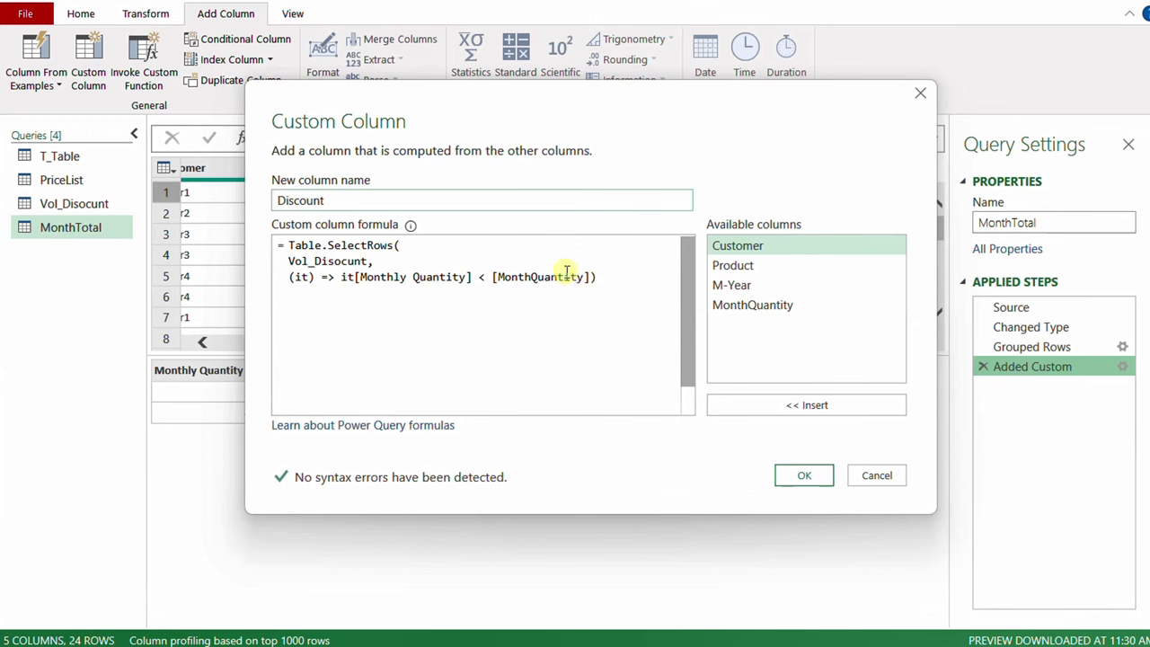
{"action": "left_click", "coordinate": [617, 280]}
{"action": "type", "text": "["}
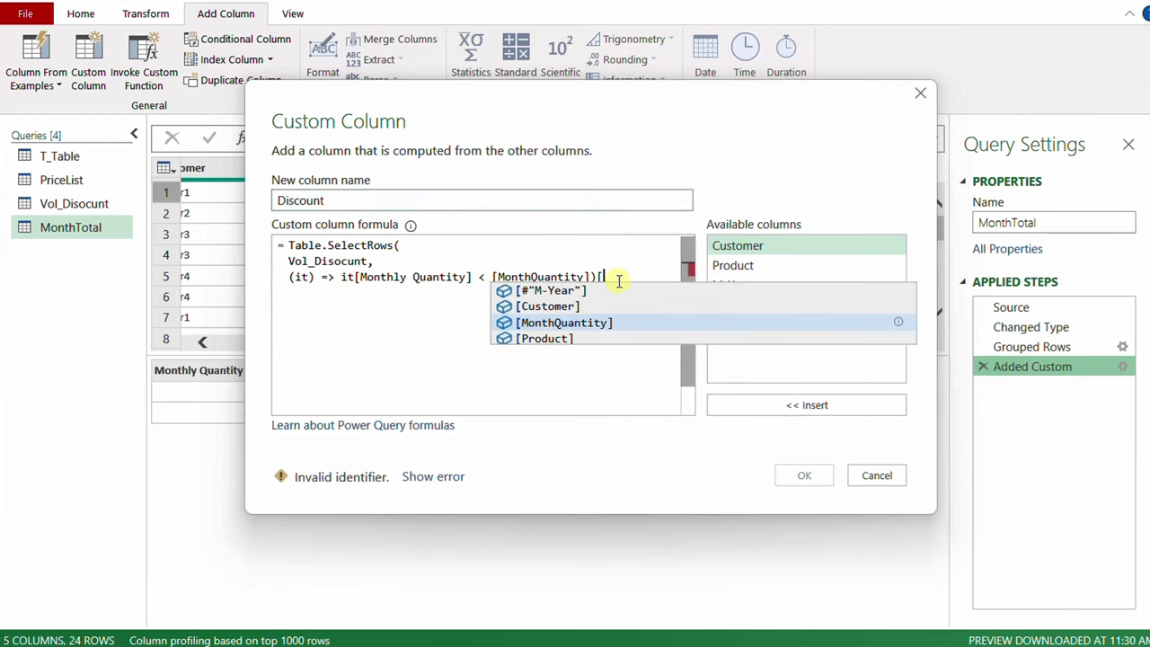
{"action": "type", "text": "Disocunt"}
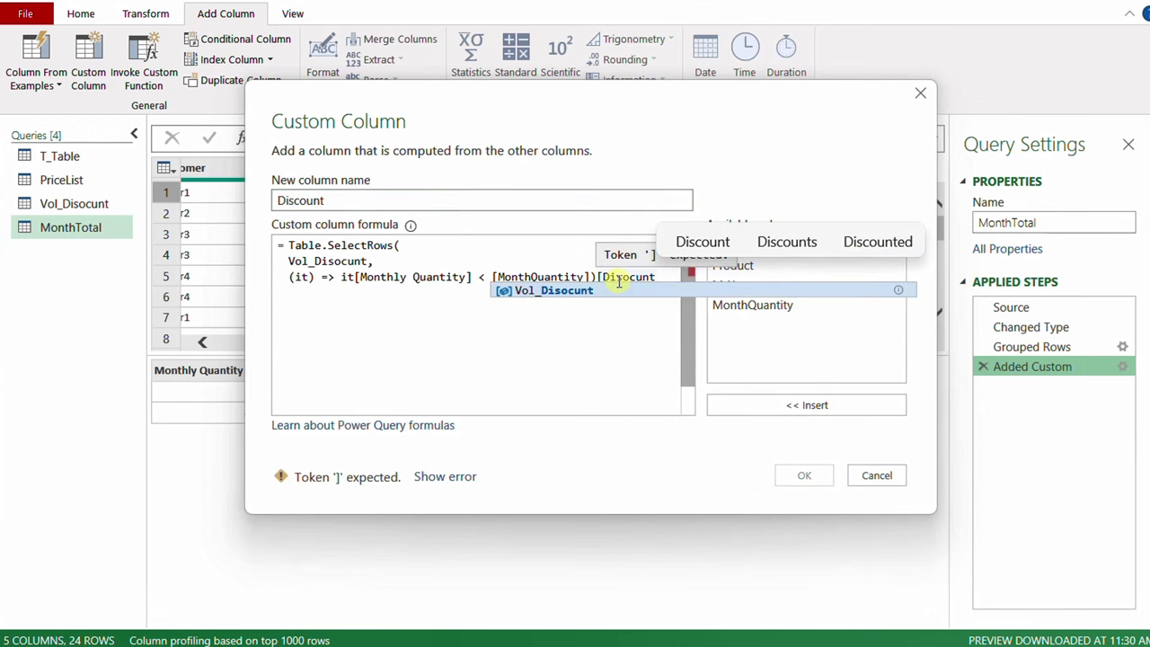
{"action": "type", "text": "]"}
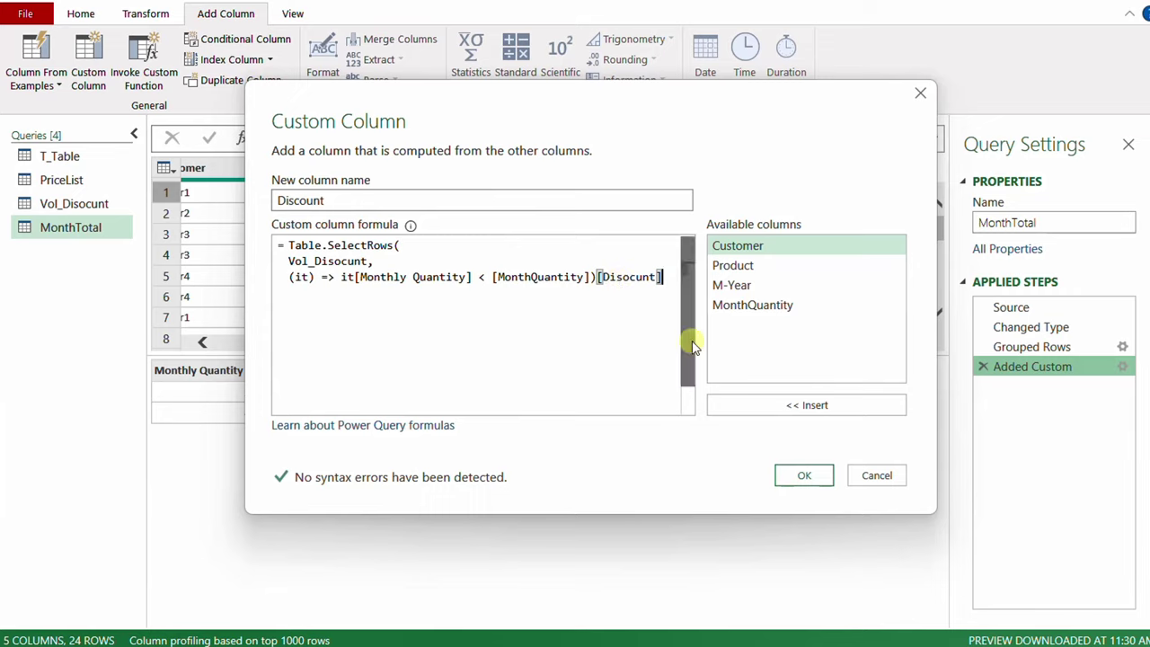
Wrap the Table.SelectRows expression in List.Last( ) so the formula returns the last matching discount, and apply it.
{"action": "left_click_drag", "start_coordinate": [565, 99], "coordinate": [569, 128]}
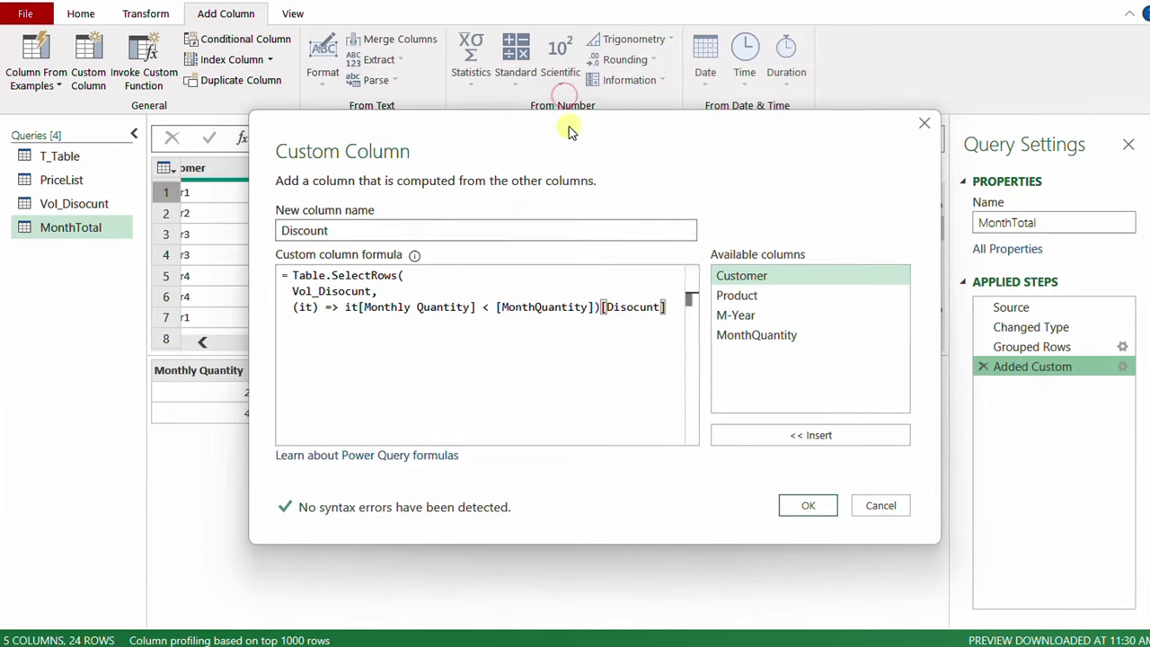
{"action": "left_click", "coordinate": [303, 276]}
{"action": "left_click", "coordinate": [293, 276]}
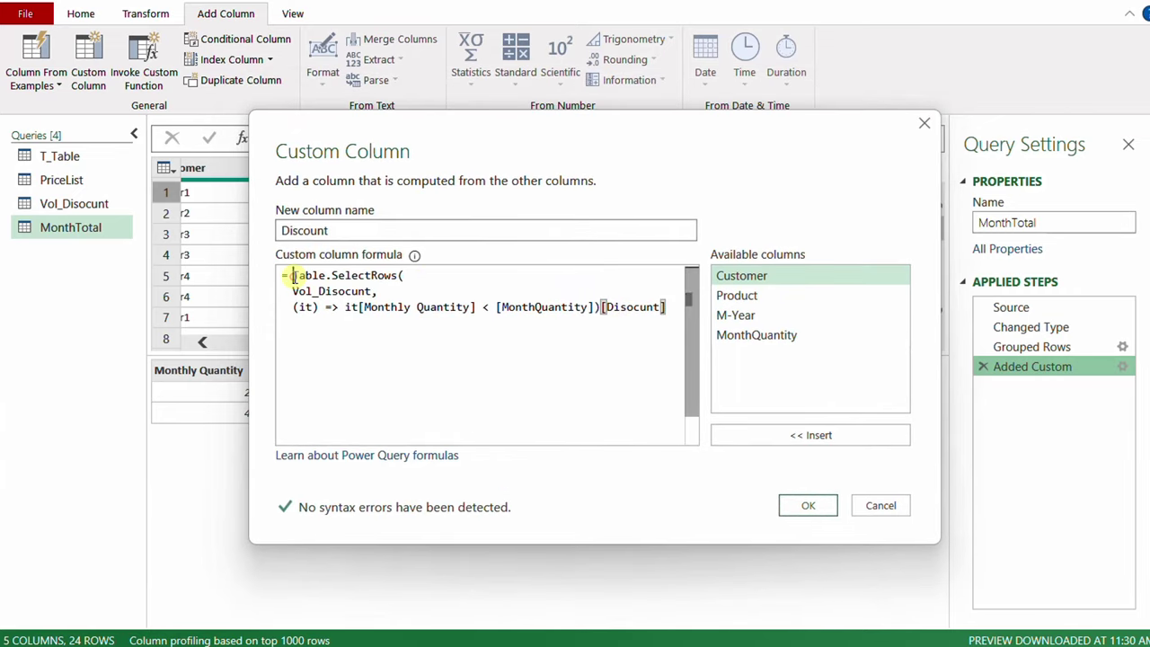
{"action": "key", "text": "Return"}
{"action": "type", "text": "L"}
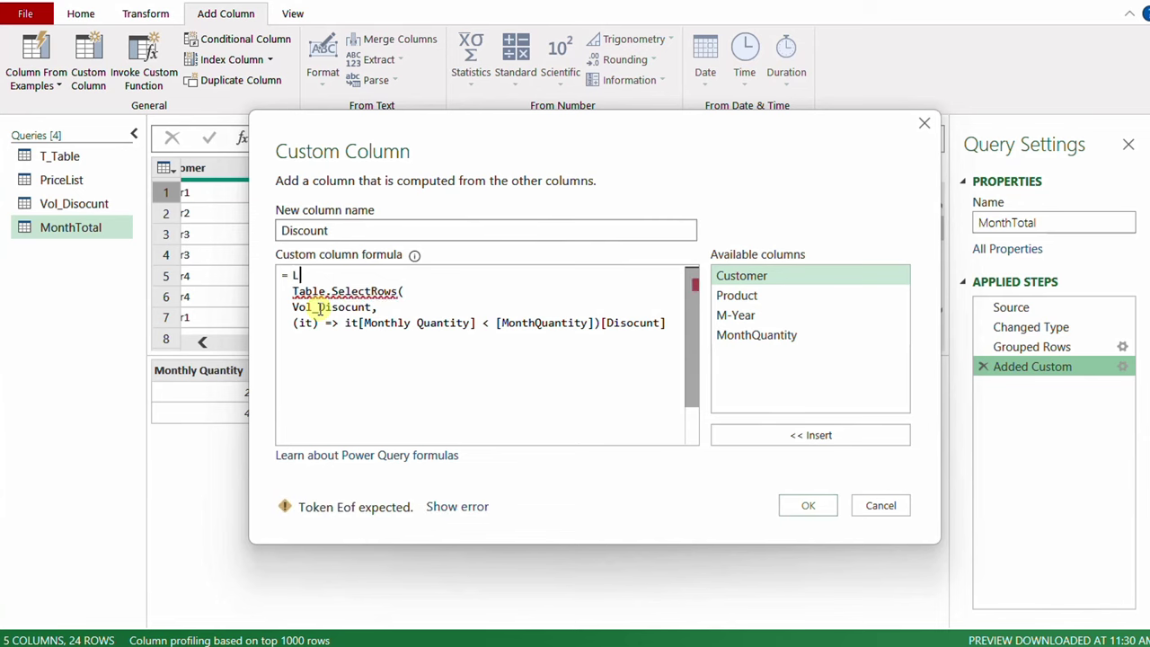
{"action": "type", "text": "ist.Las"}
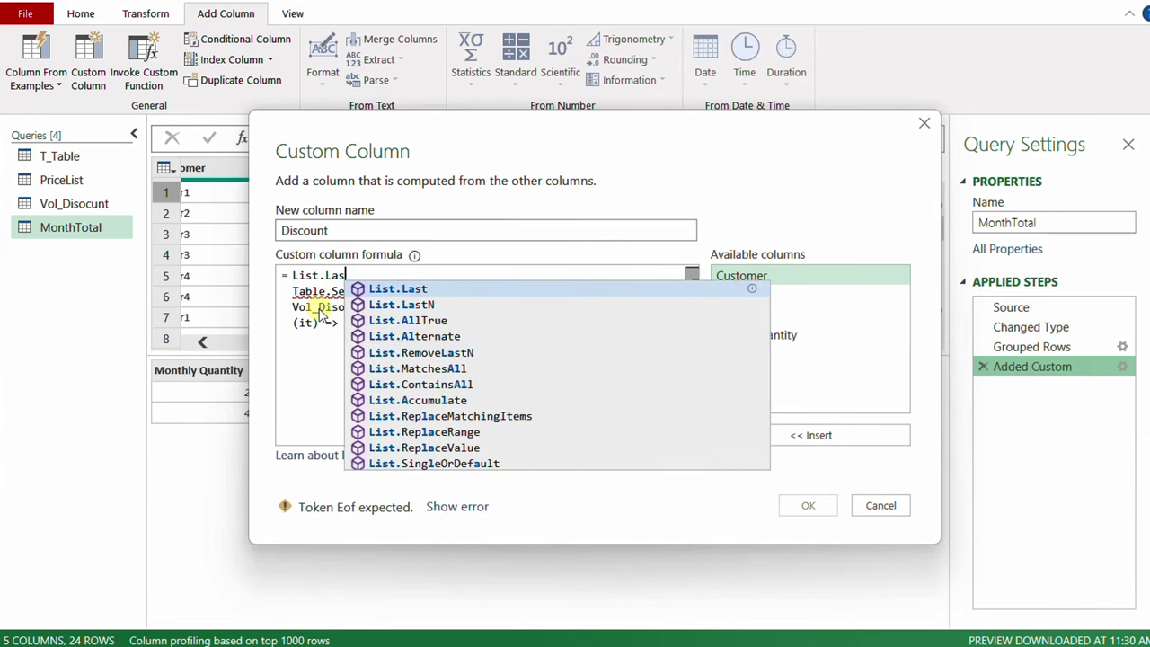
{"action": "type", "text": "t("}
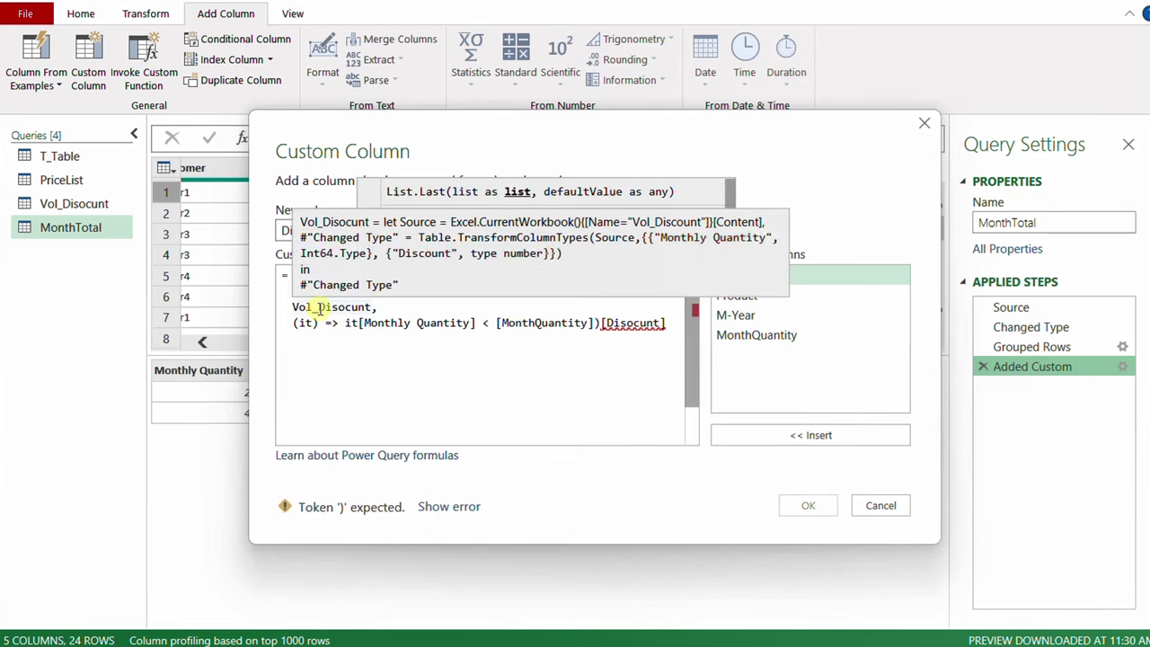
{"action": "left_click", "coordinate": [669, 326]}
{"action": "type", "text": ")"}
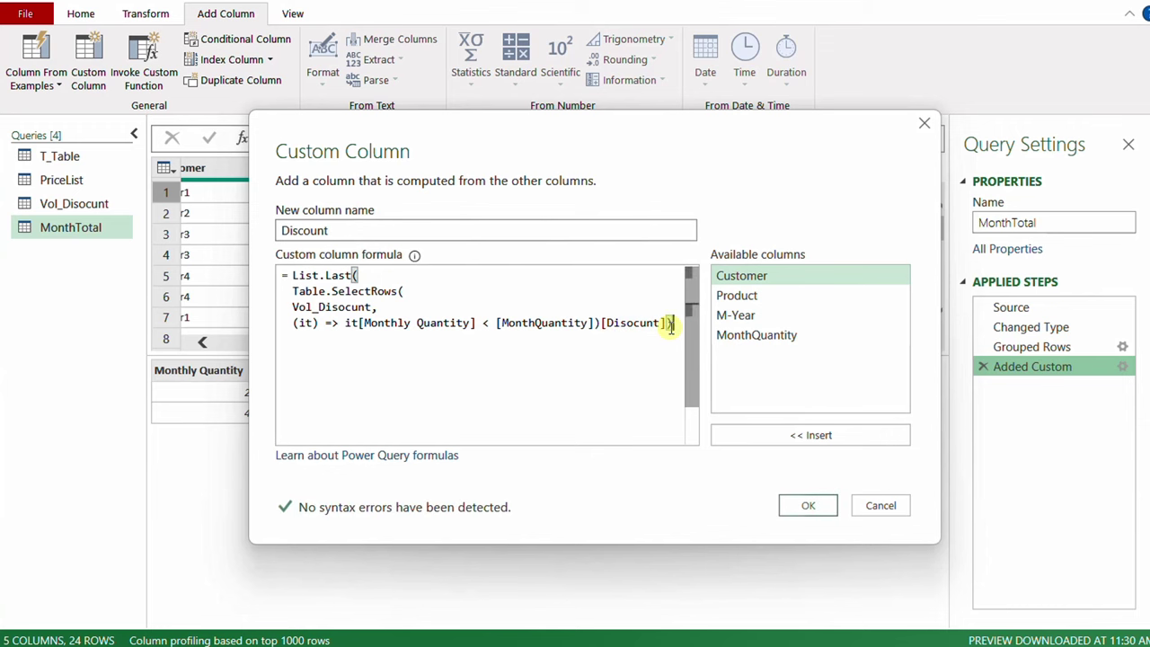
{"action": "left_click", "coordinate": [808, 506]}
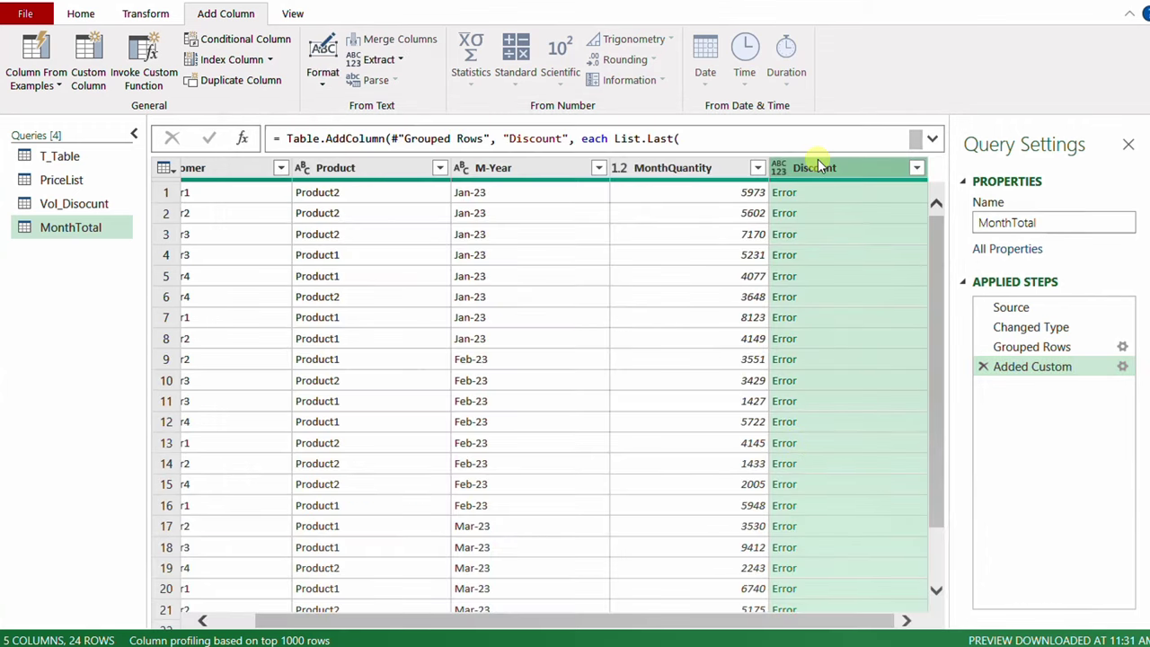
Inspect the first row's Discount error, correct the column reference in the custom column formula to [Discount], and apply it.
{"action": "left_click", "coordinate": [885, 196]}
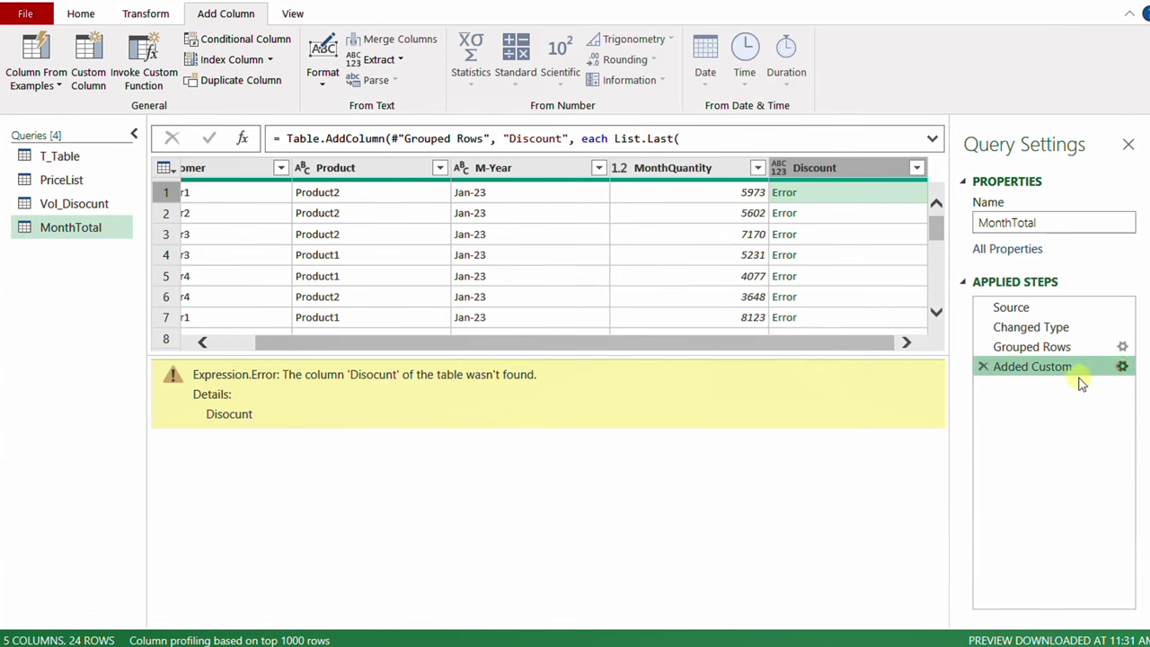
{"action": "left_click", "coordinate": [1122, 367]}
{"action": "left_click", "coordinate": [628, 292]}
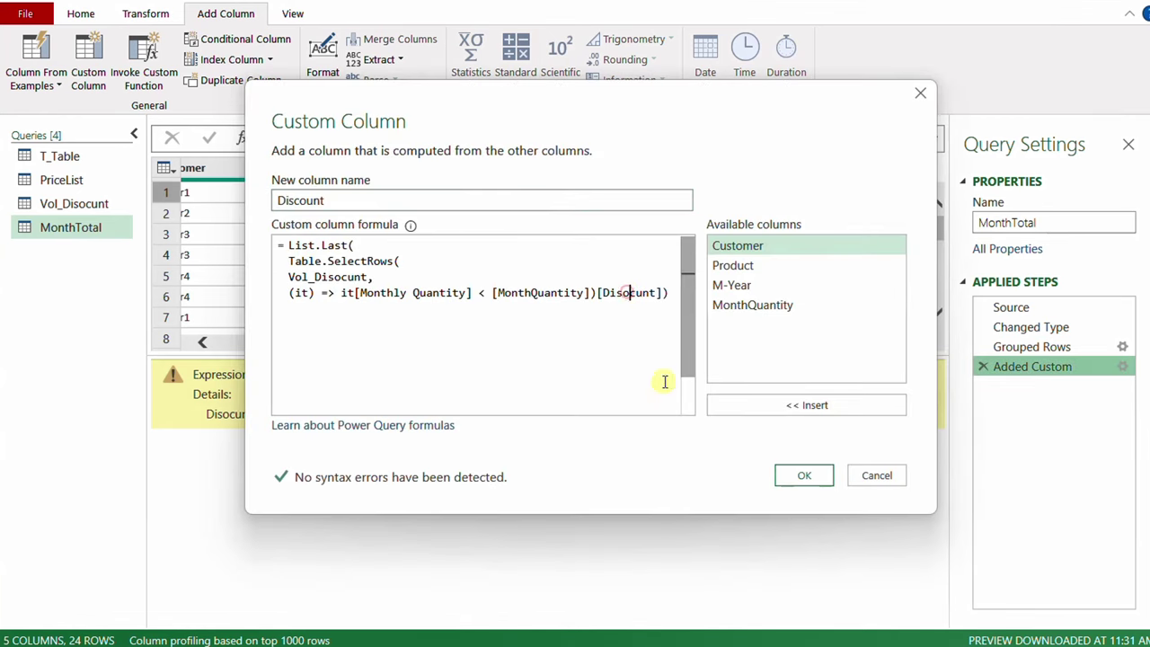
{"action": "key", "text": "BackSpace"}
{"action": "key", "text": "Right"}
{"action": "type", "text": "o"}
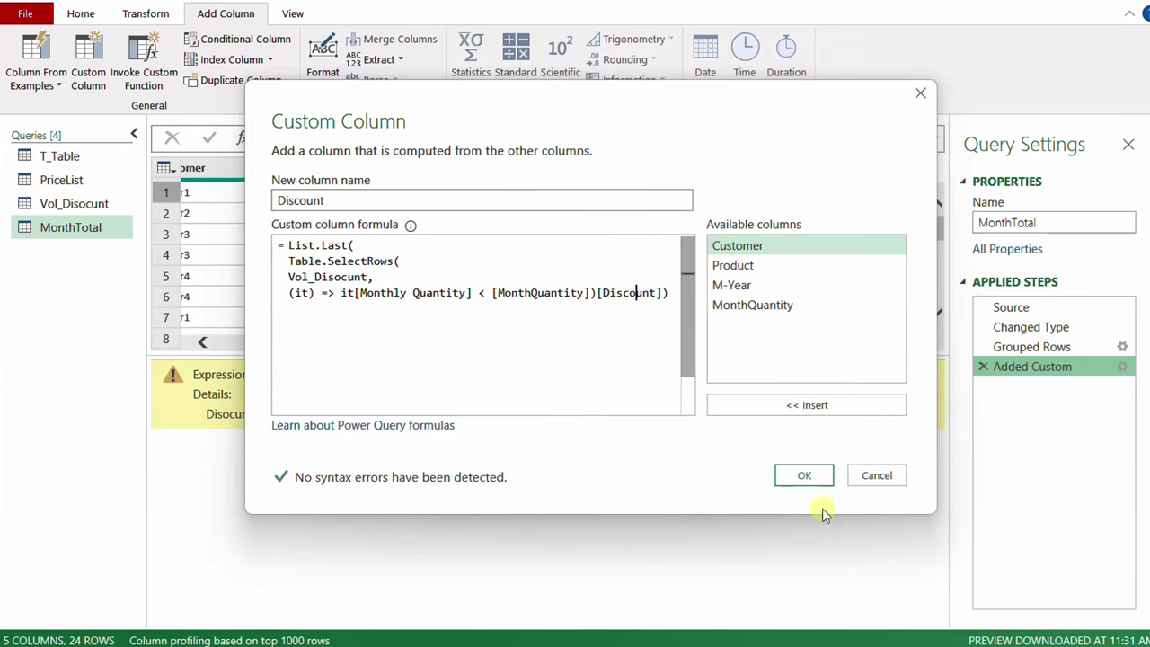
{"action": "left_click", "coordinate": [803, 477]}
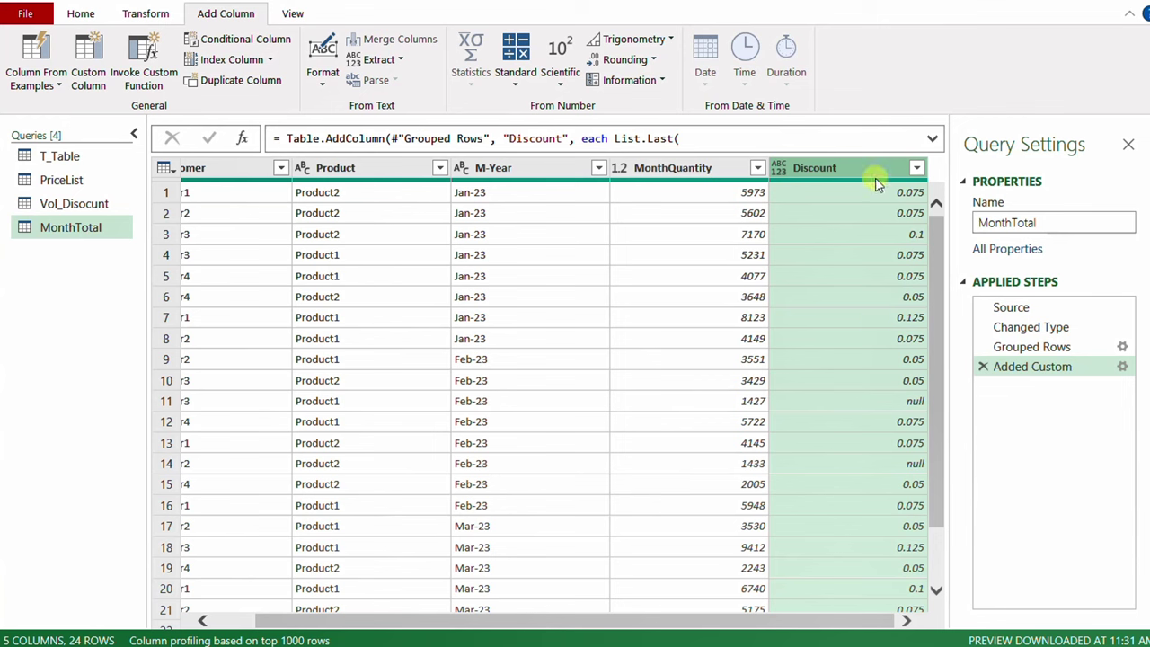
Rename the Added Custom applied step as Discount.
{"action": "right_click", "coordinate": [1037, 368]}
{"action": "left_click", "coordinate": [1065, 400]}
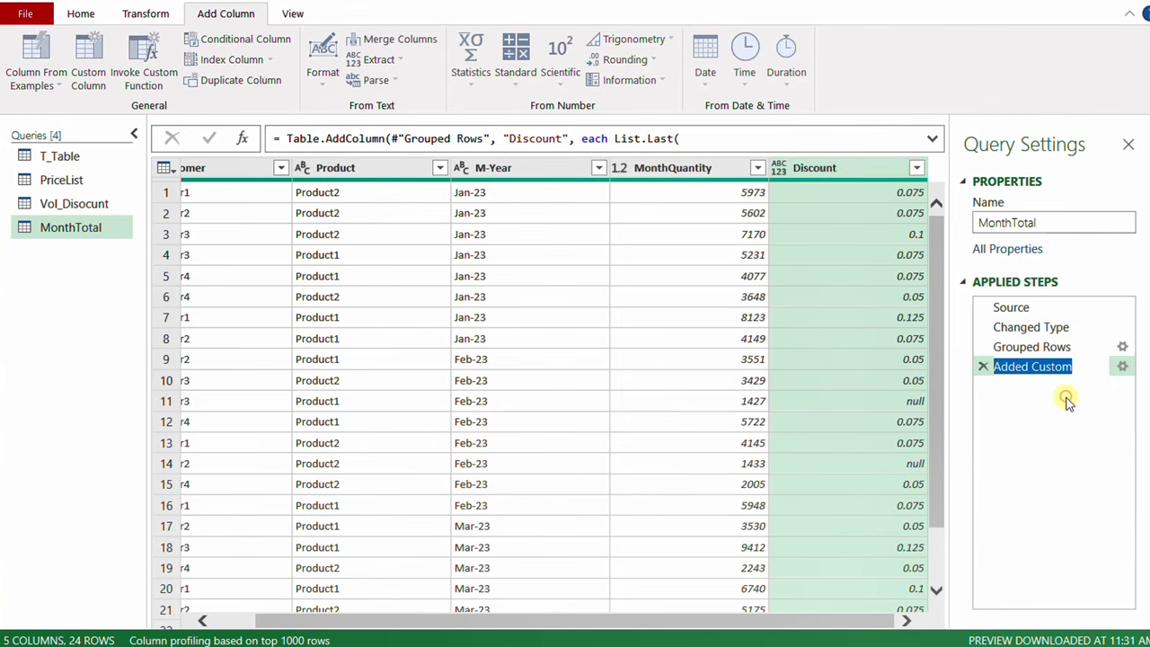
{"action": "type", "text": "D"}
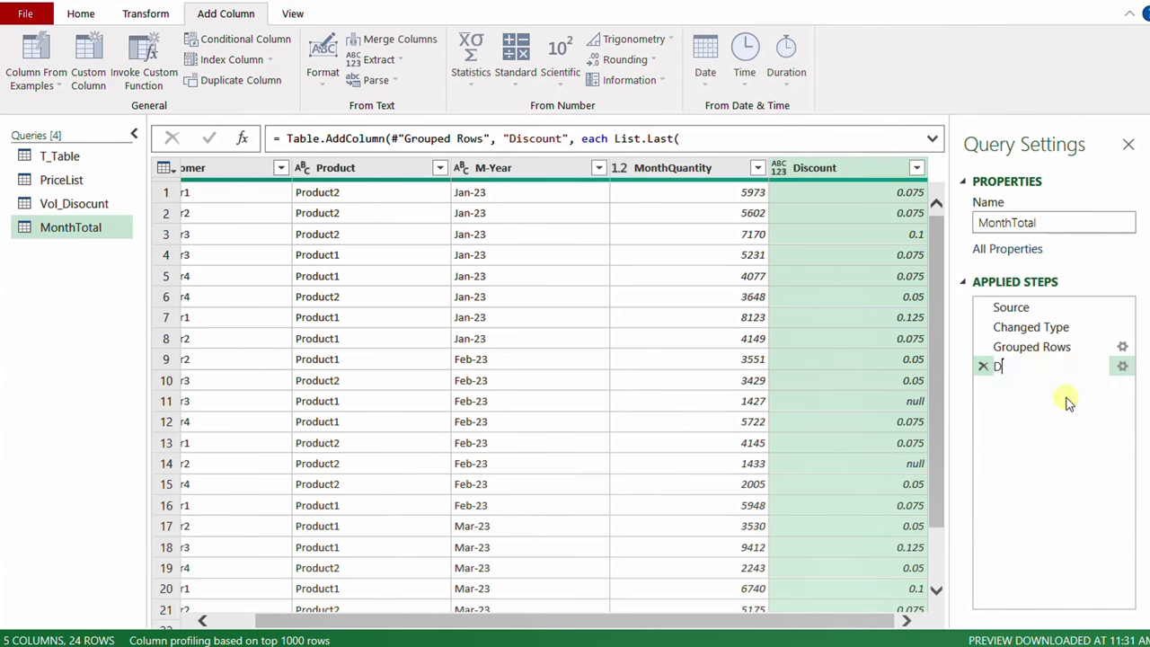
{"action": "type", "text": "iscount"}
{"action": "key", "text": "Return"}
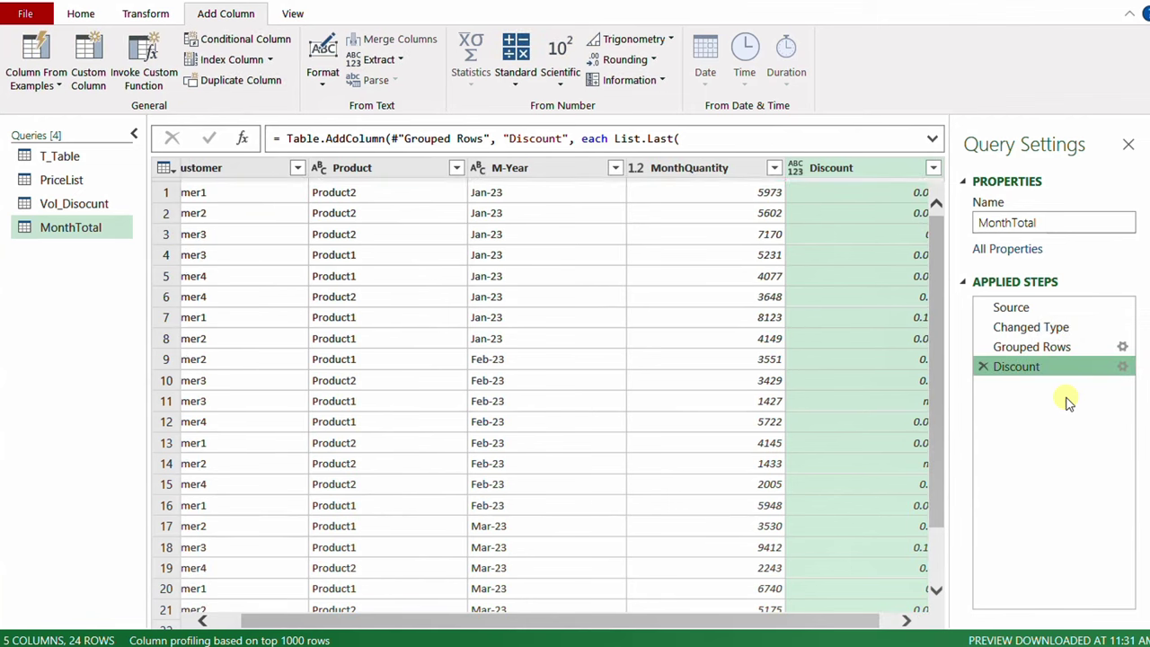
Add type number as the last argument of the Discount step's Table.AddColumn formula and commit it.
{"action": "left_click", "coordinate": [932, 140]}
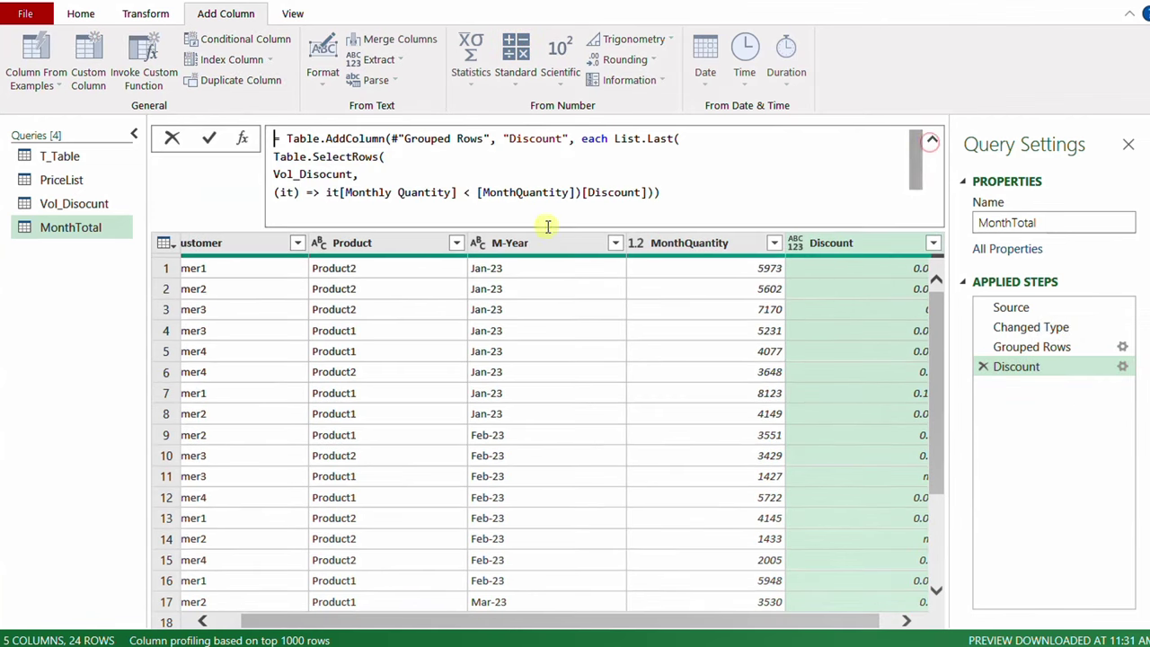
{"action": "left_click", "coordinate": [657, 191]}
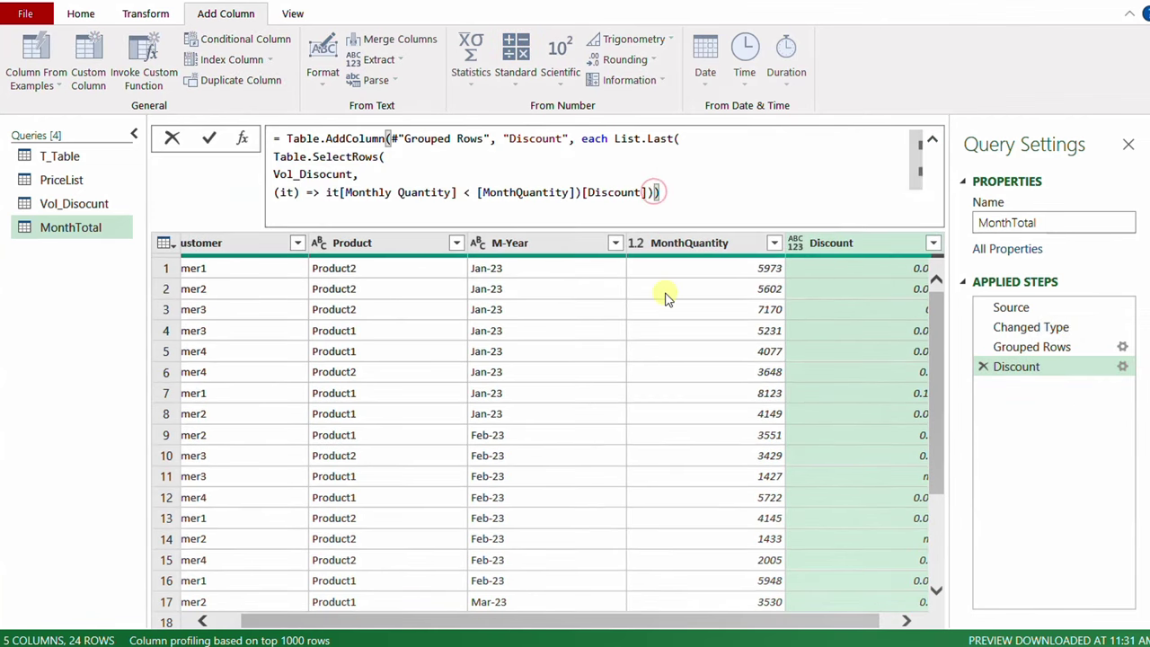
{"action": "type", "text": ", tu"}
{"action": "key", "text": "BackSpace"}
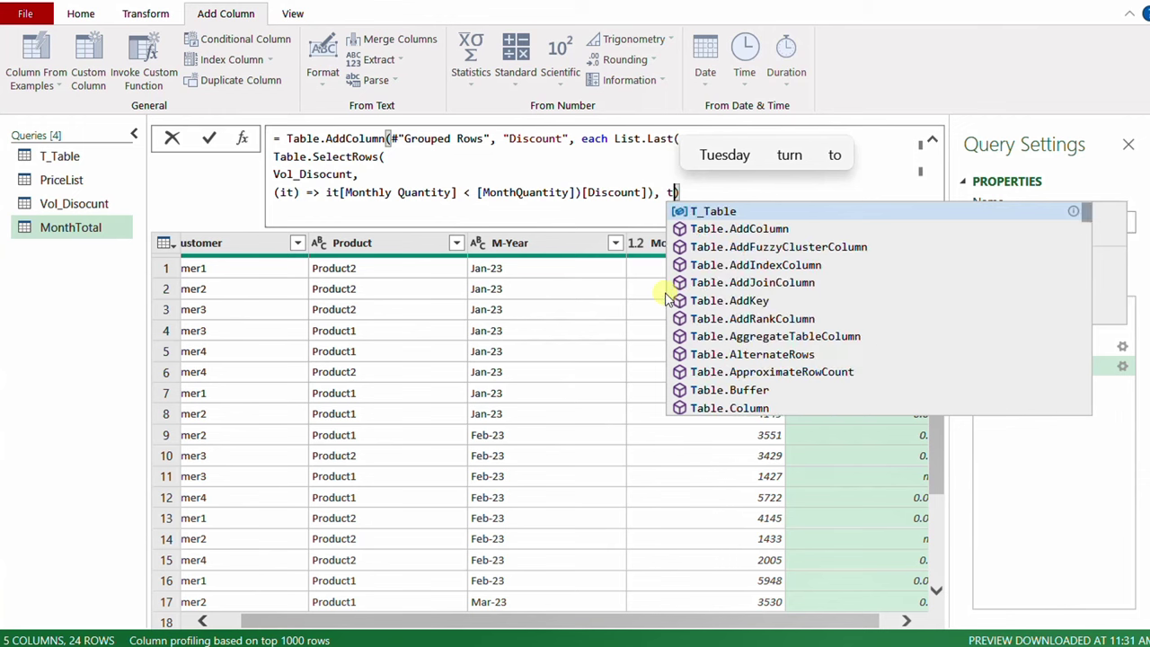
{"action": "type", "text": "ype number"}
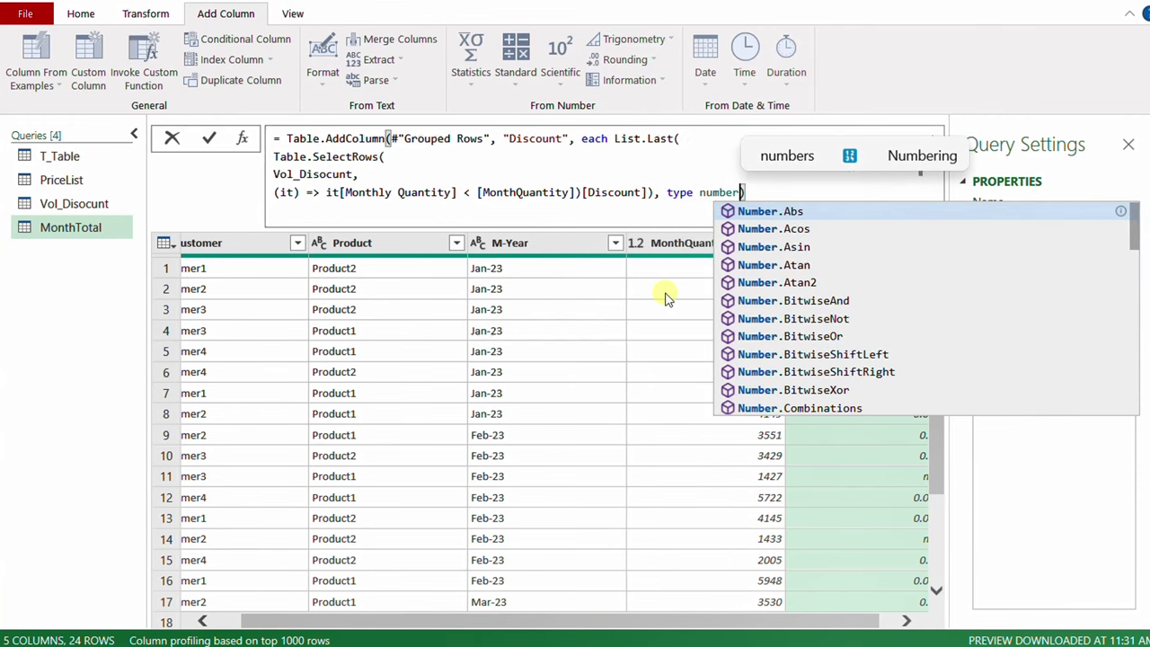
{"action": "left_click", "coordinate": [210, 137]}
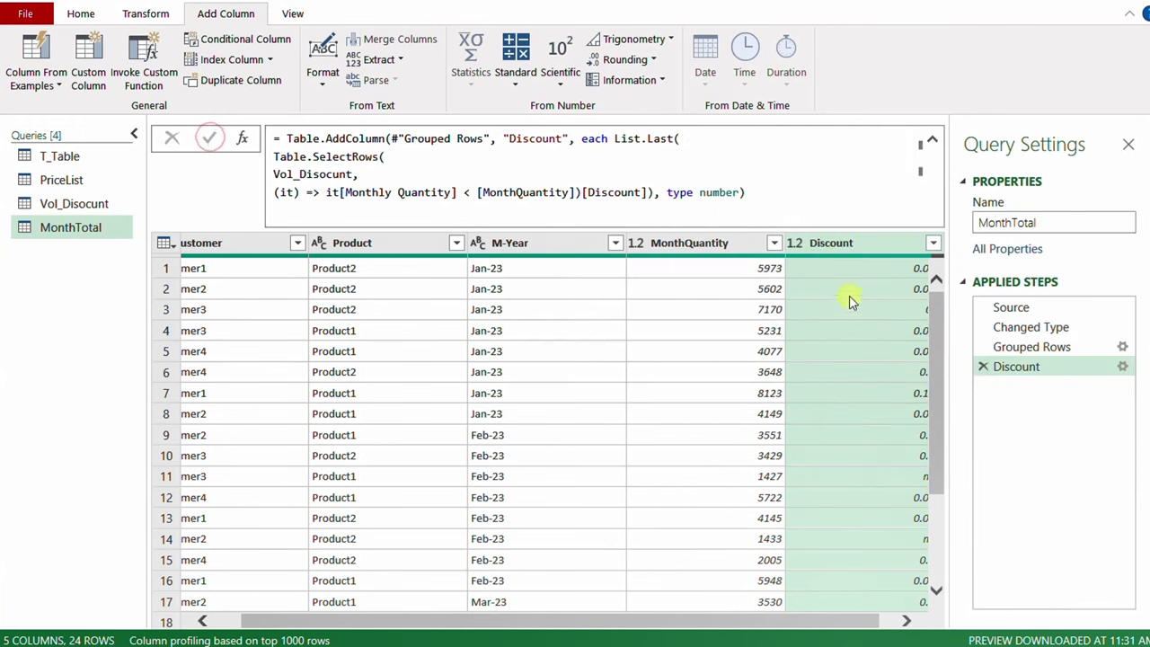
Check the Discount column's distinct values for nulls and compare the MonthQuantity of the affected rows.
{"action": "left_click_drag", "start_coordinate": [804, 625], "coordinate": [858, 632]}
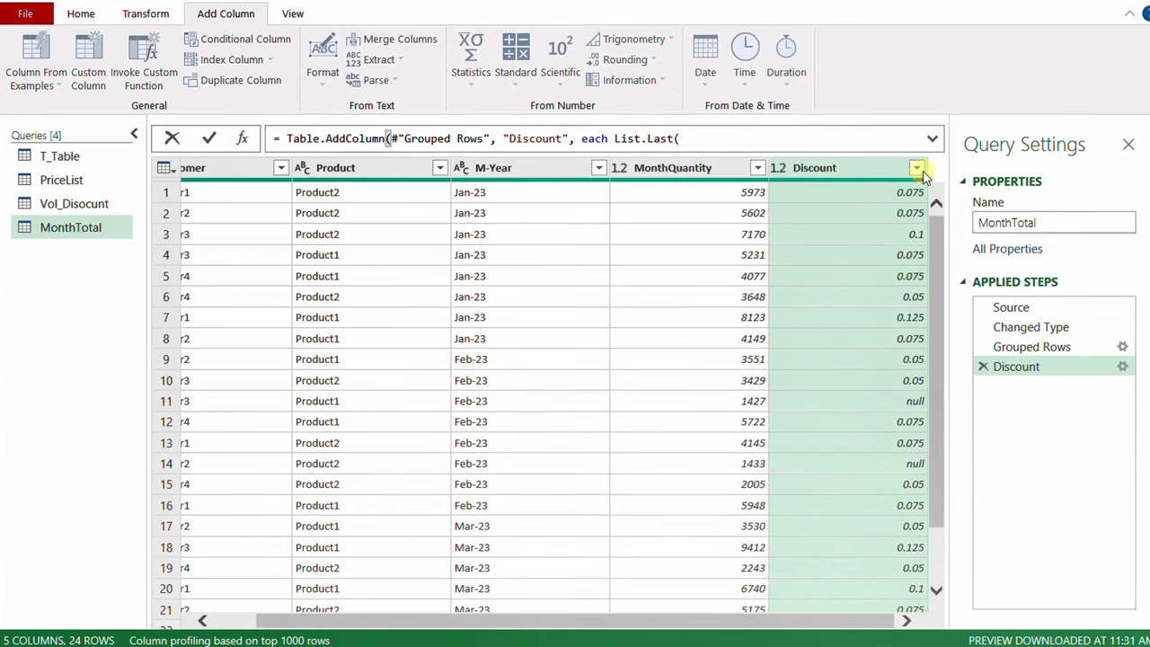
{"action": "left_click", "coordinate": [916, 169]}
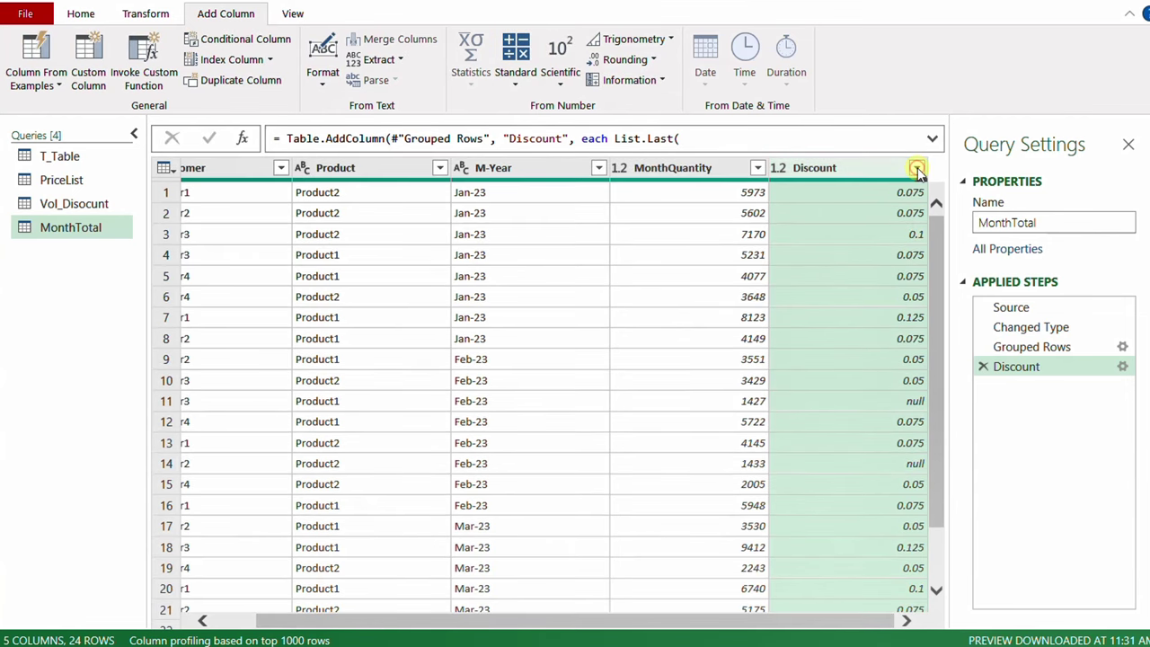
{"action": "left_click", "coordinate": [916, 169]}
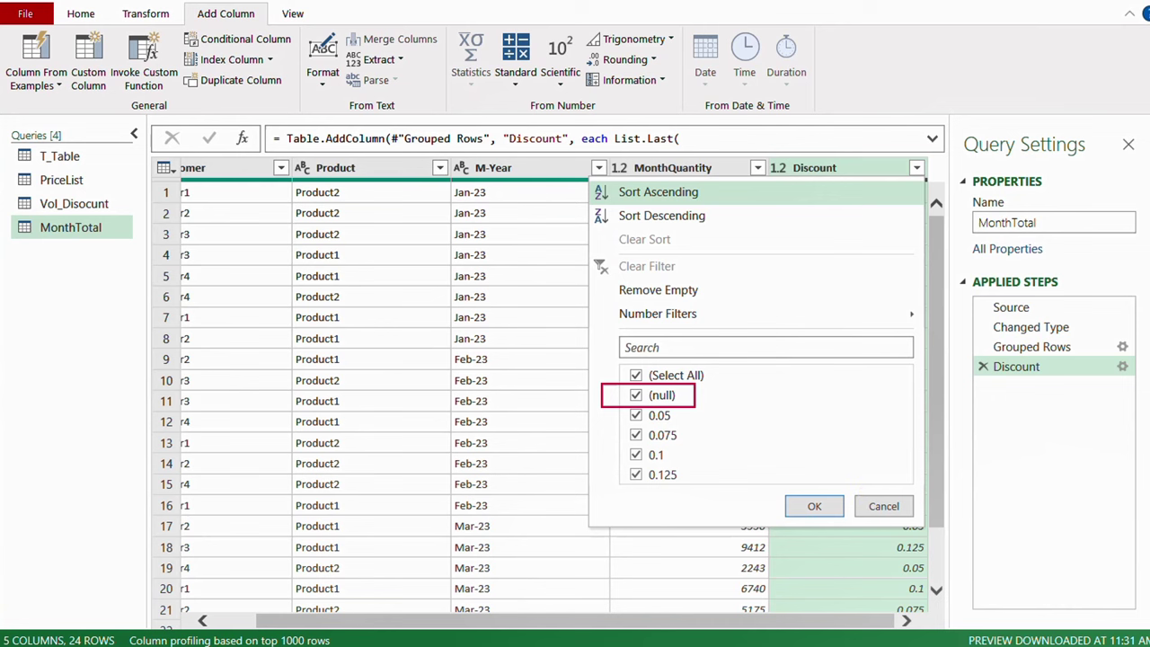
{"action": "left_click", "coordinate": [889, 505]}
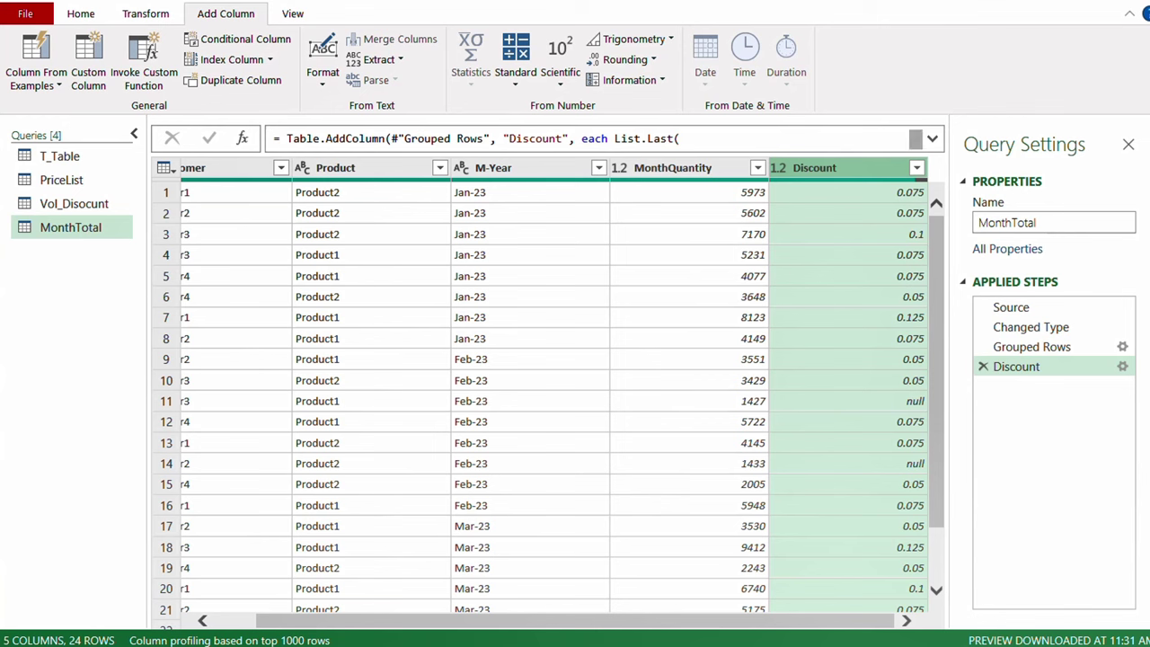
{"action": "left_click_drag", "start_coordinate": [709, 391], "coordinate": [783, 411]}
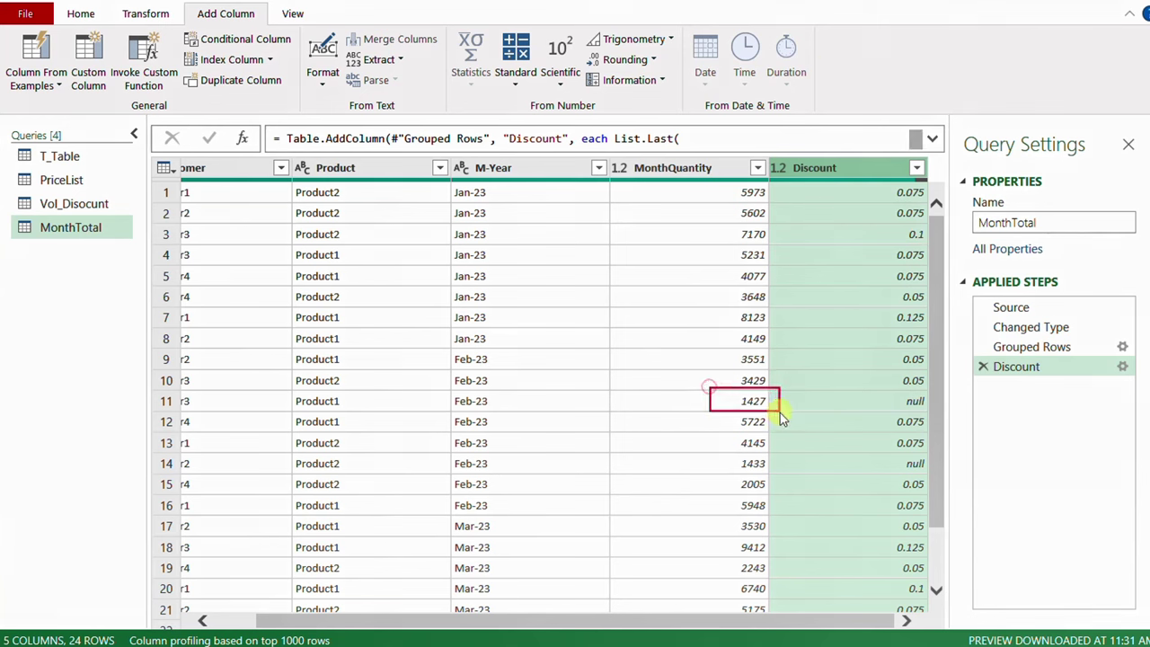
{"action": "mouse_move", "coordinate": [723, 454]}
{"action": "left_mouse_down"}
{"action": "mouse_move", "coordinate": [746, 474]}
{"action": "mouse_move", "coordinate": [782, 475]}
{"action": "left_mouse_up"}
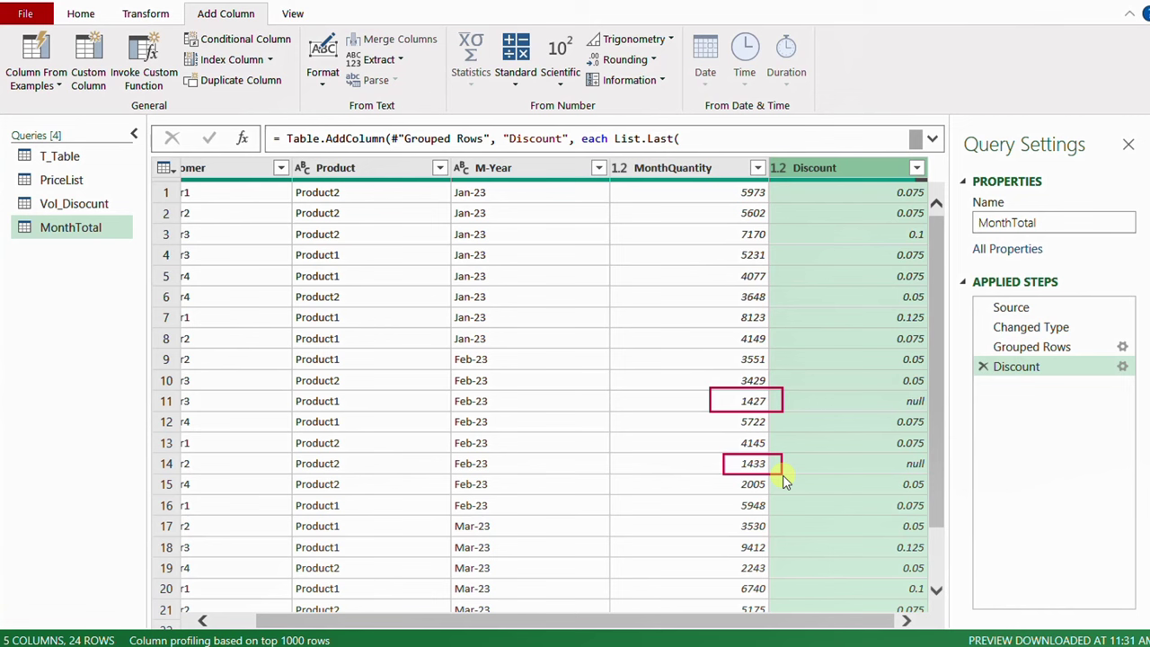
{"action": "key", "text": "Escape"}
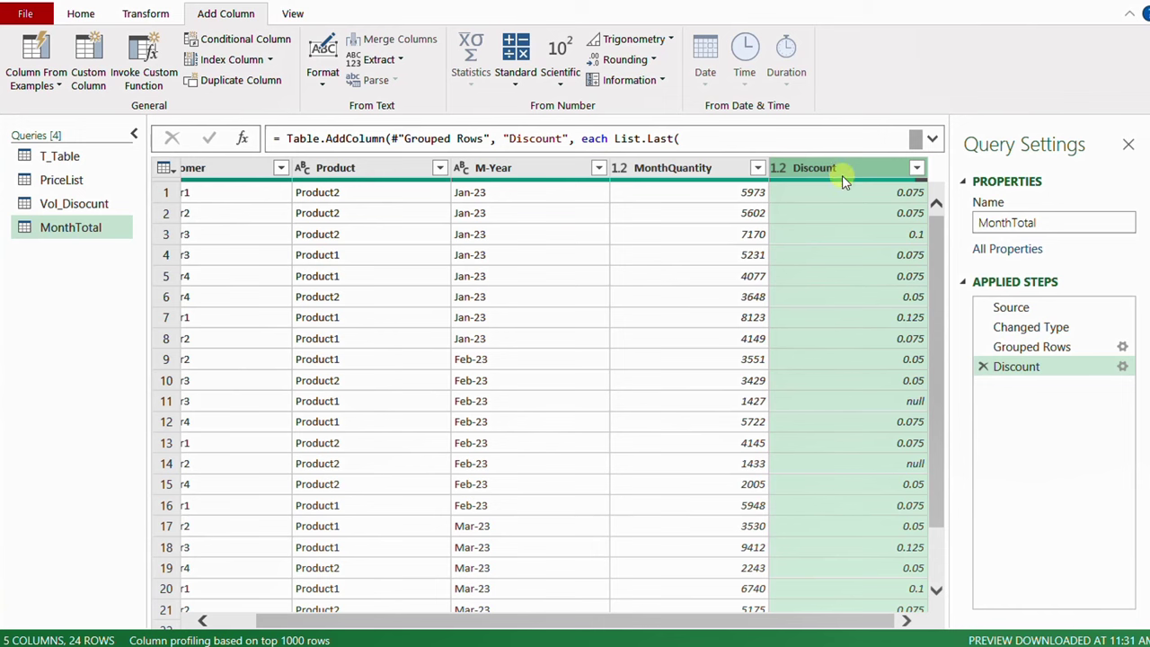
Replace null values in the Discount column with 0 and review the MonthTotal table.
{"action": "left_click", "coordinate": [148, 15]}
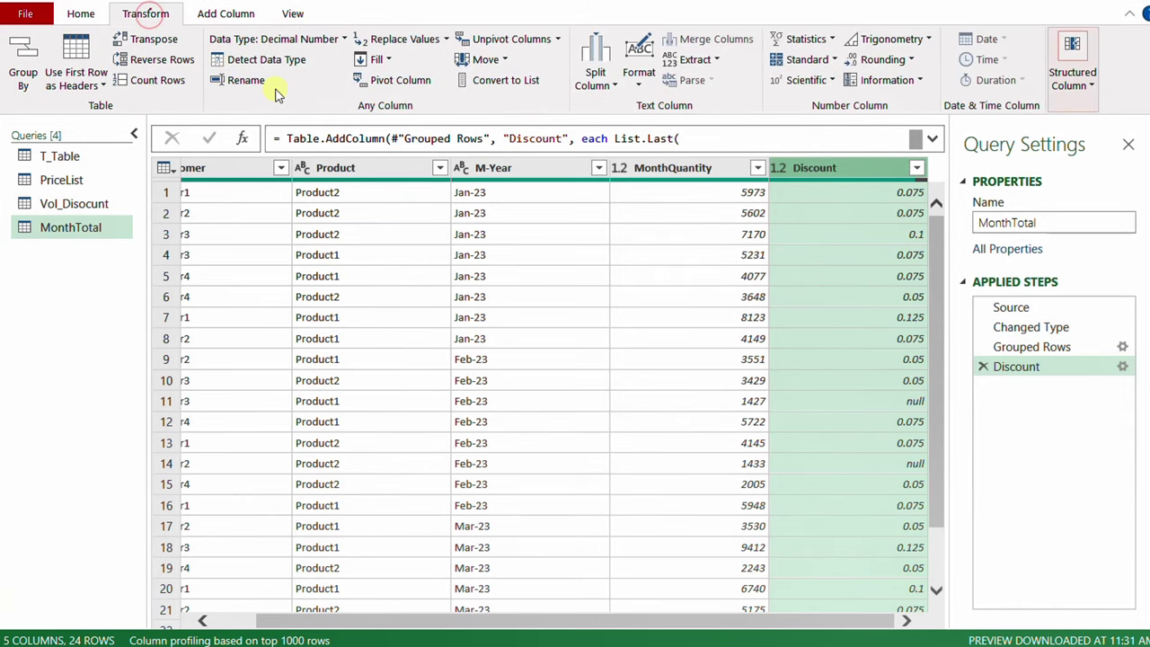
{"action": "left_click", "coordinate": [395, 39]}
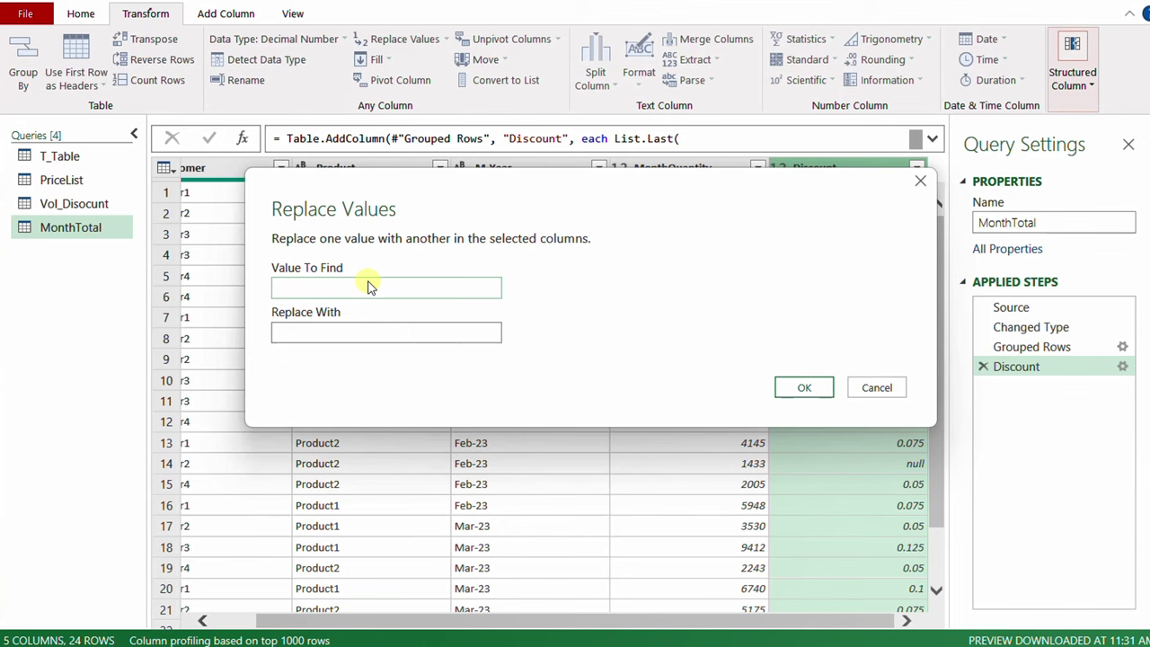
{"action": "type", "text": "null"}
{"action": "key", "text": "Tab"}
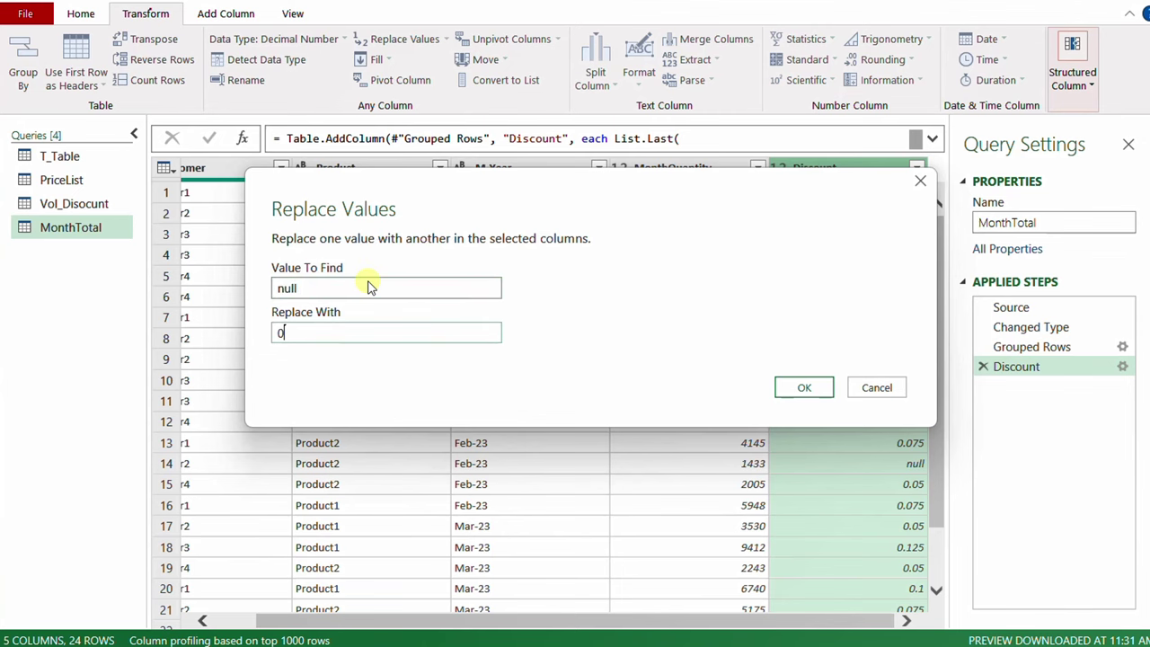
{"action": "left_click", "coordinate": [803, 387]}
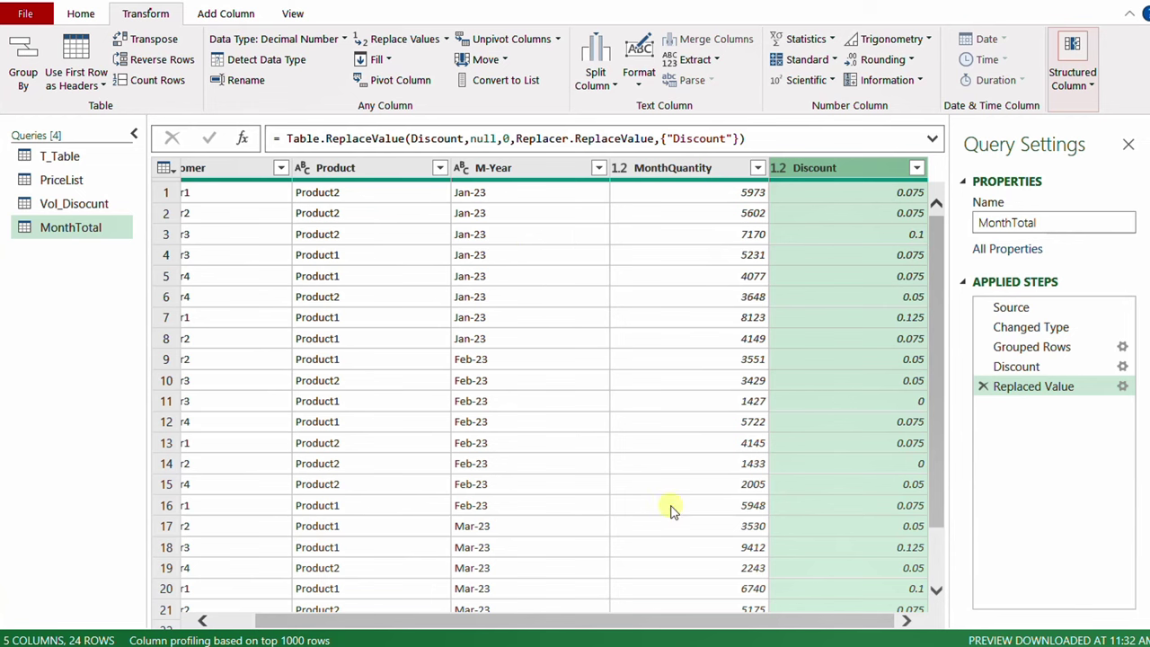
{"action": "left_click_drag", "start_coordinate": [746, 623], "coordinate": [703, 623]}
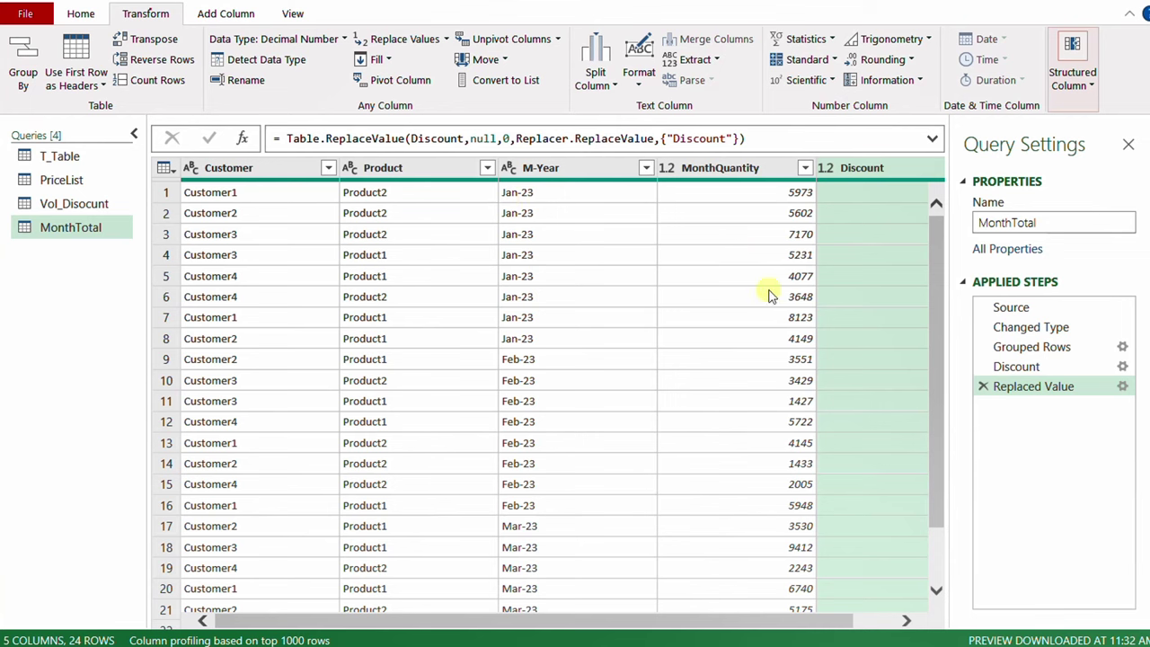
{"action": "left_click_drag", "start_coordinate": [745, 624], "coordinate": [785, 623]}
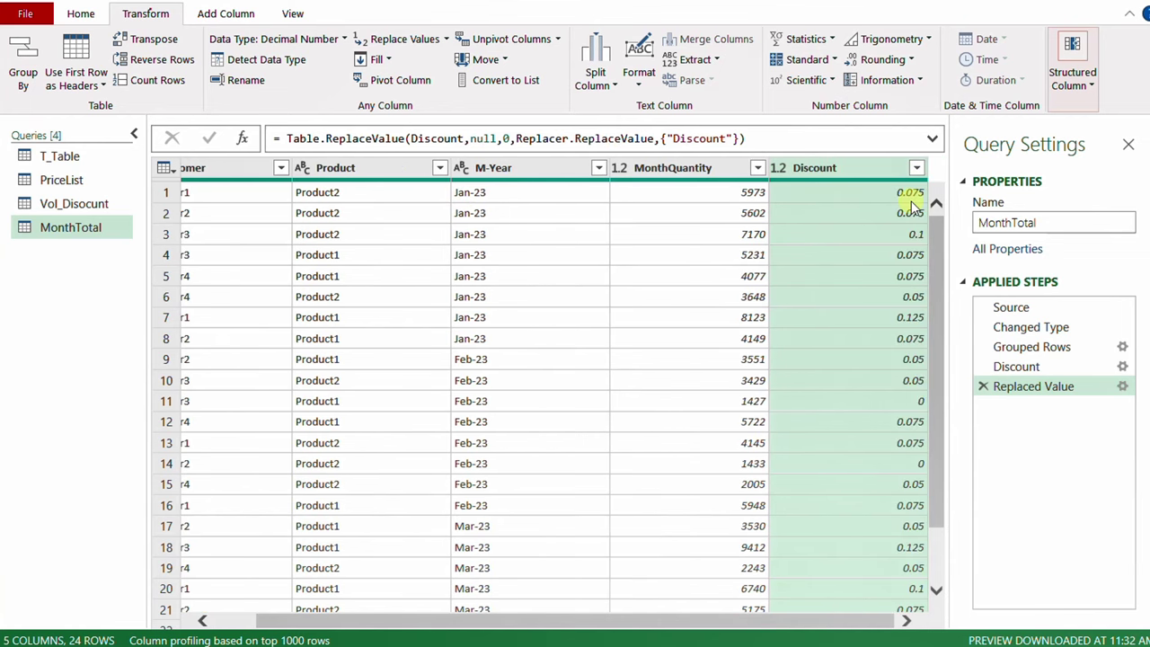
Start a Merge Queries on T_Table and choose Customer, Product and M-Year as its matching columns, in that order.
{"action": "left_click", "coordinate": [74, 157]}
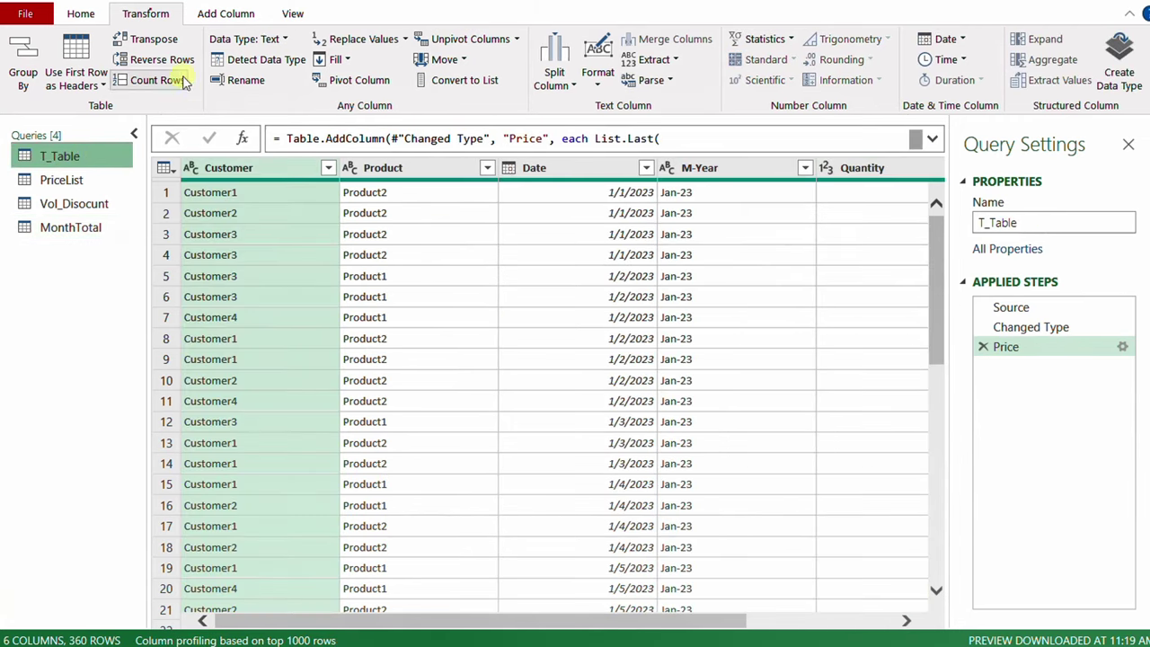
{"action": "left_click", "coordinate": [81, 13]}
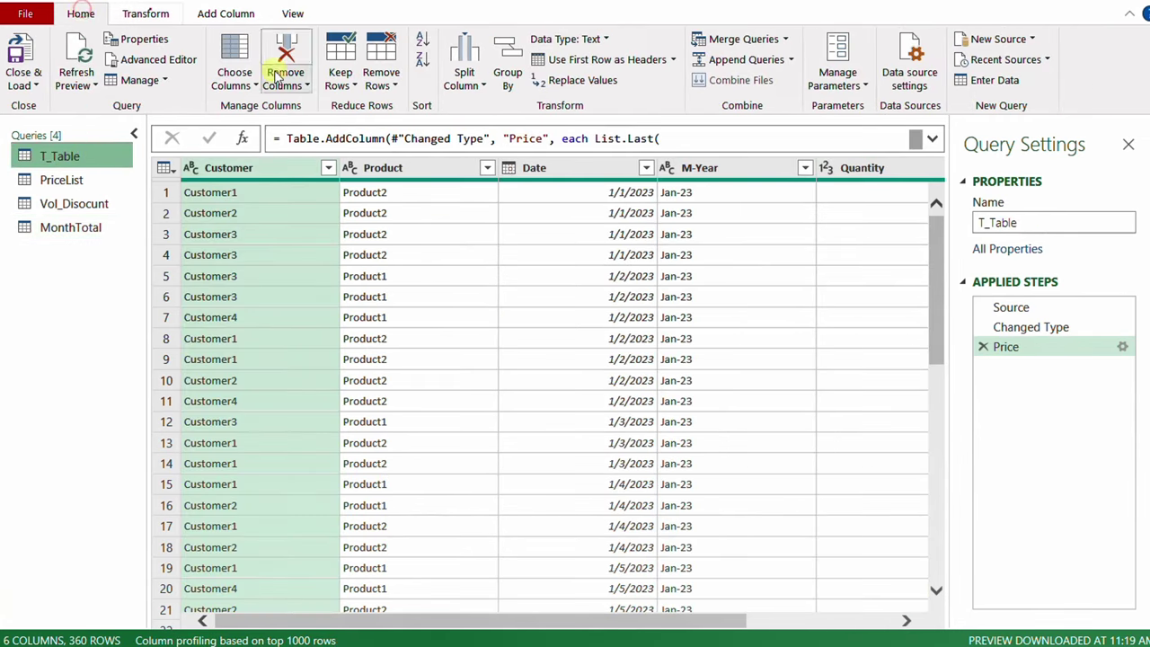
{"action": "left_click", "coordinate": [727, 38]}
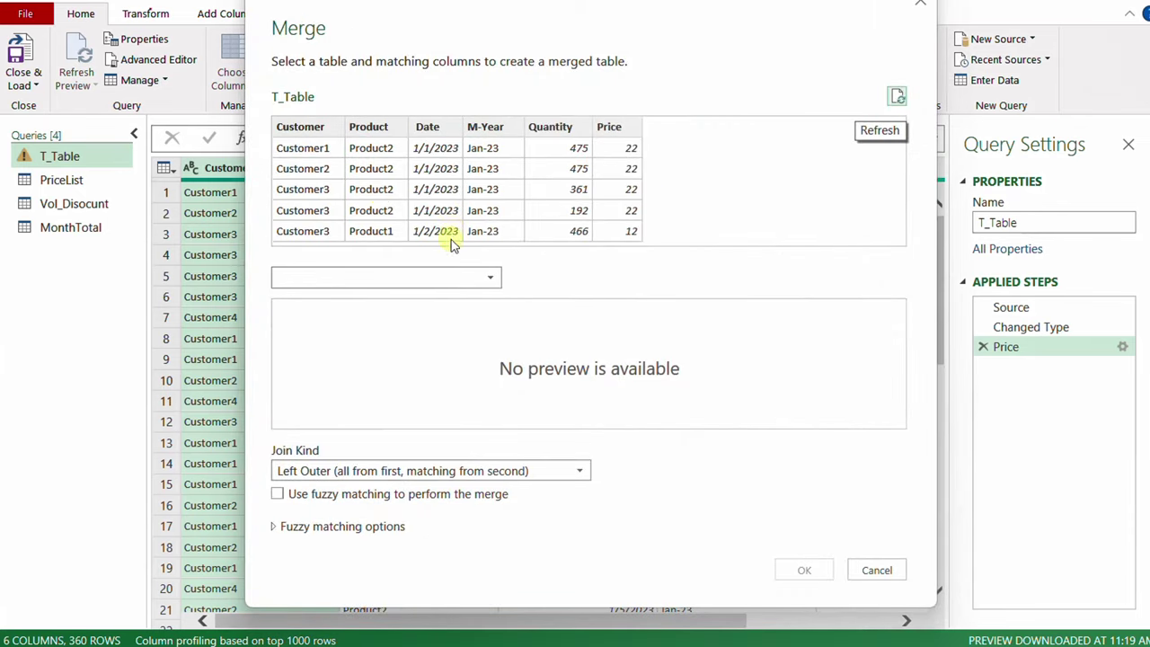
{"action": "left_click", "coordinate": [312, 128]}
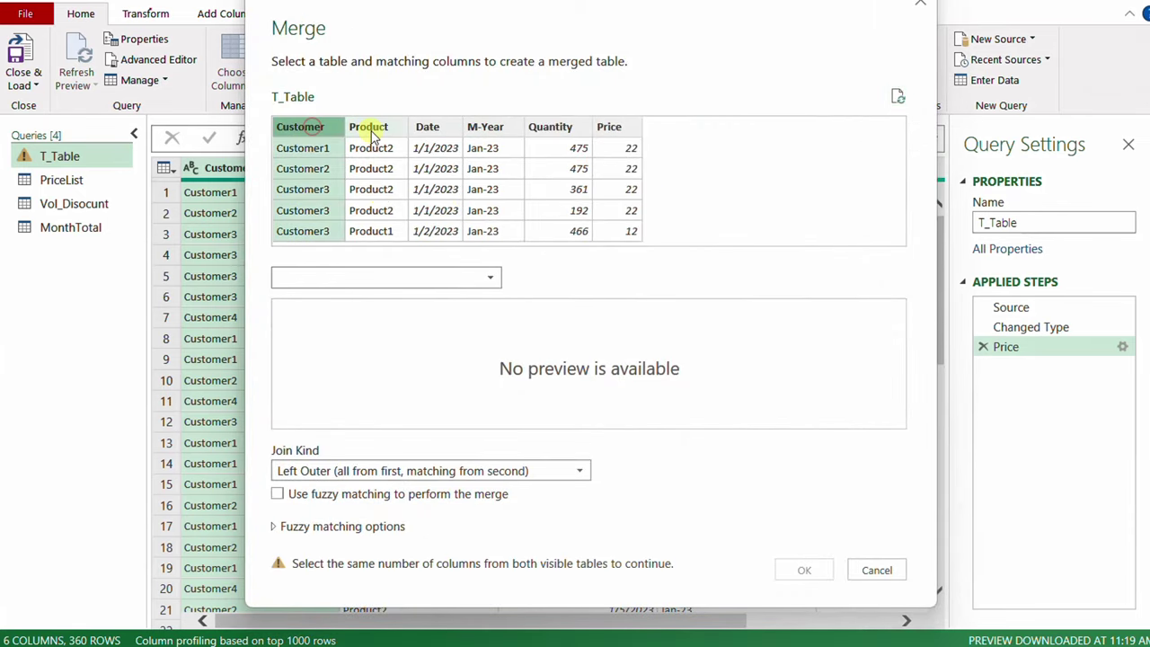
{"action": "left_click", "coordinate": [370, 129], "text": "ctrl"}
{"action": "left_click", "coordinate": [485, 127], "text": "ctrl"}
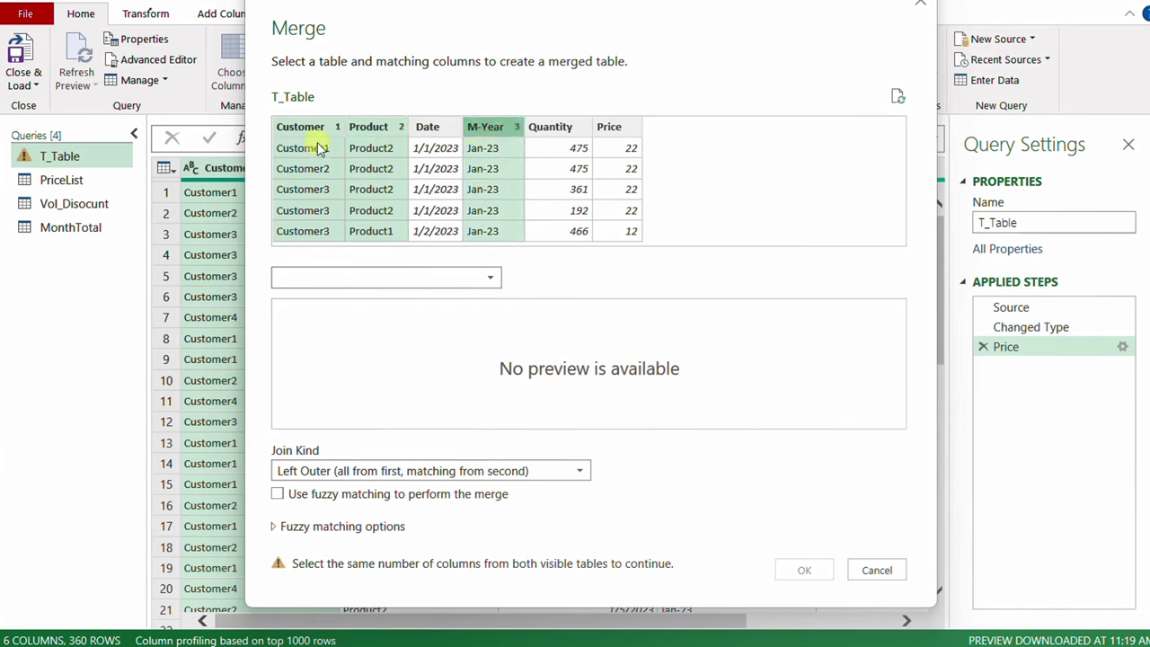
Merge with MonthTotal on its Customer, Product and M-Year columns, using a Left Outer join.
{"action": "left_click", "coordinate": [466, 282]}
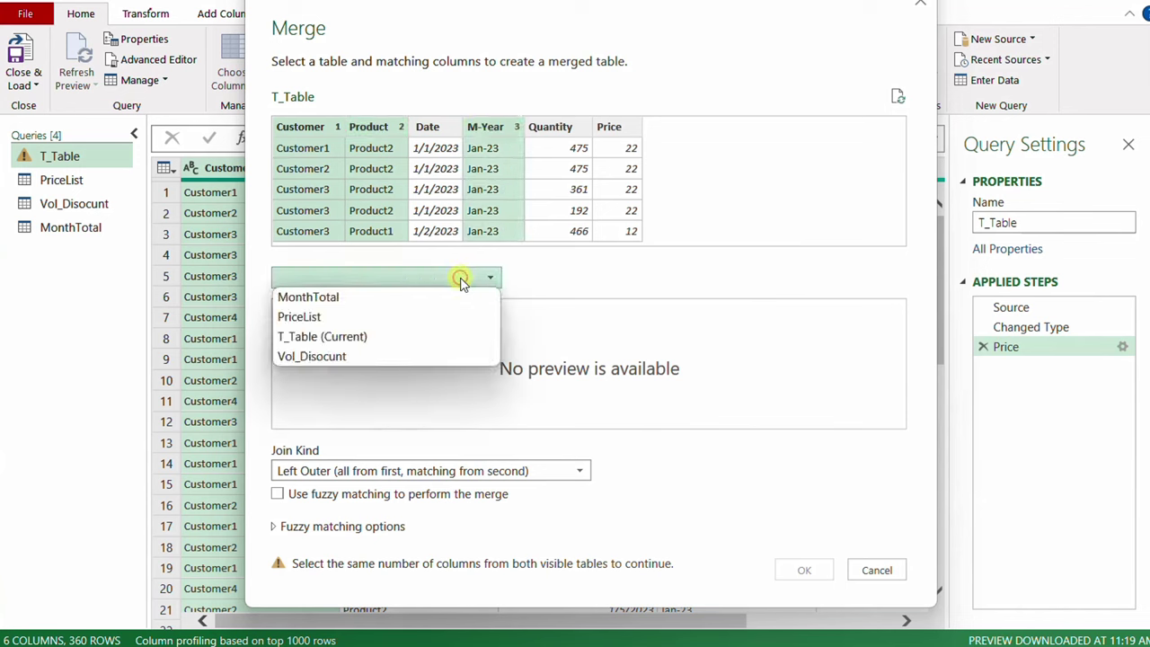
{"action": "left_click", "coordinate": [383, 355]}
{"action": "left_click", "coordinate": [398, 282]}
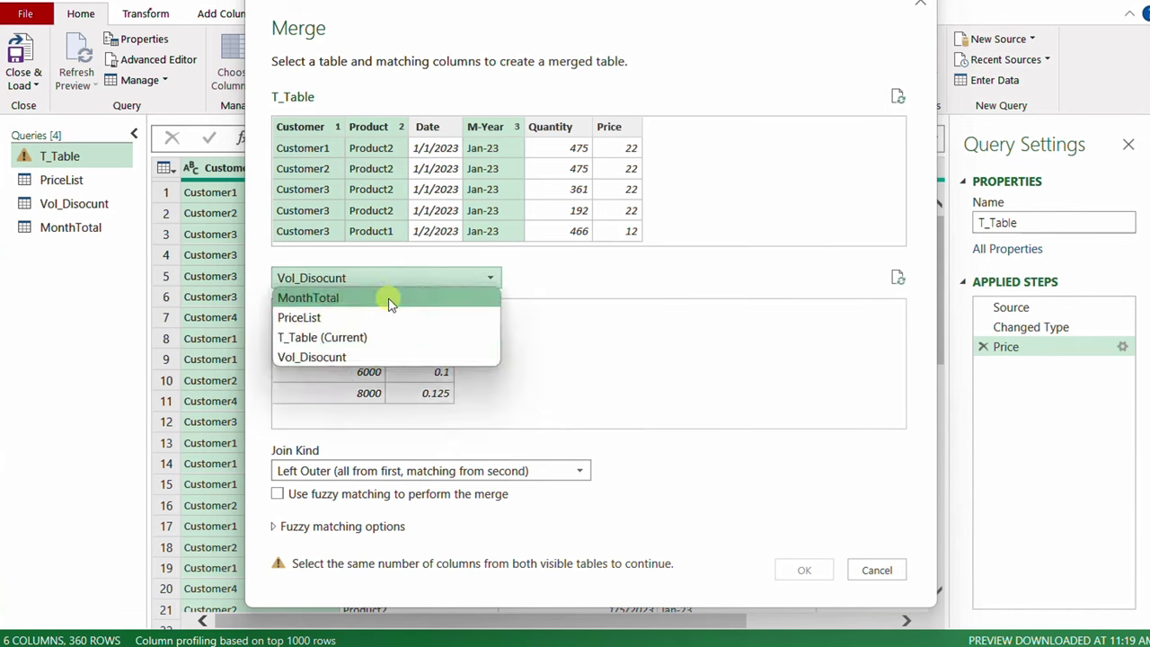
{"action": "left_click", "coordinate": [398, 297]}
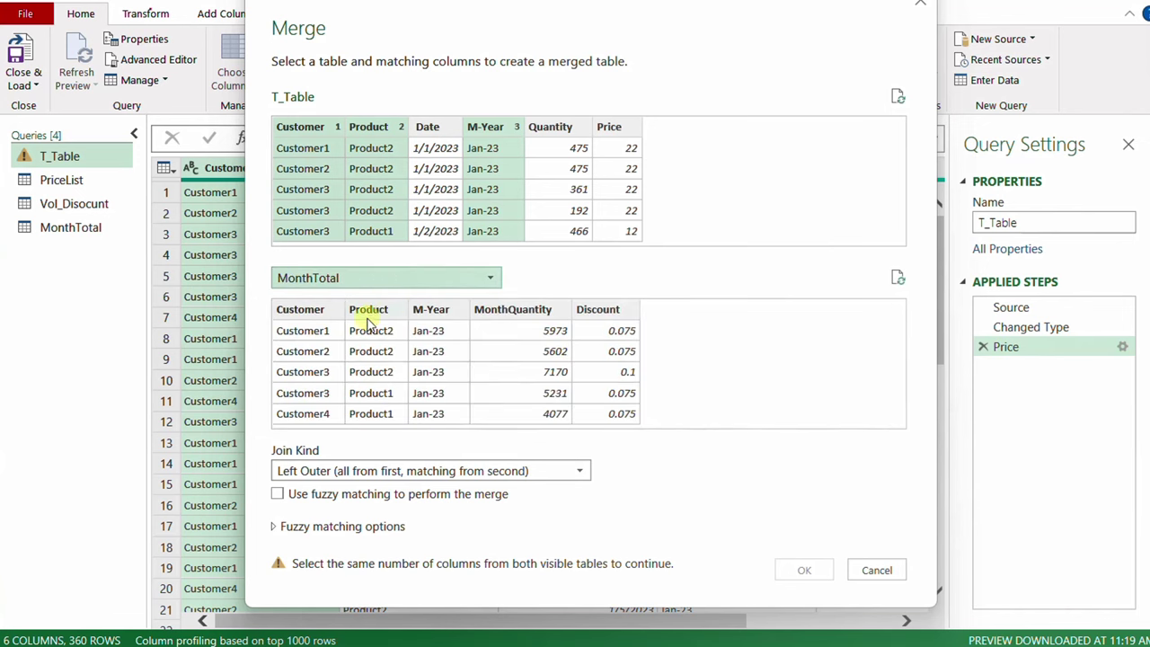
{"action": "left_click", "coordinate": [302, 310]}
{"action": "left_click", "coordinate": [358, 313], "text": "ctrl"}
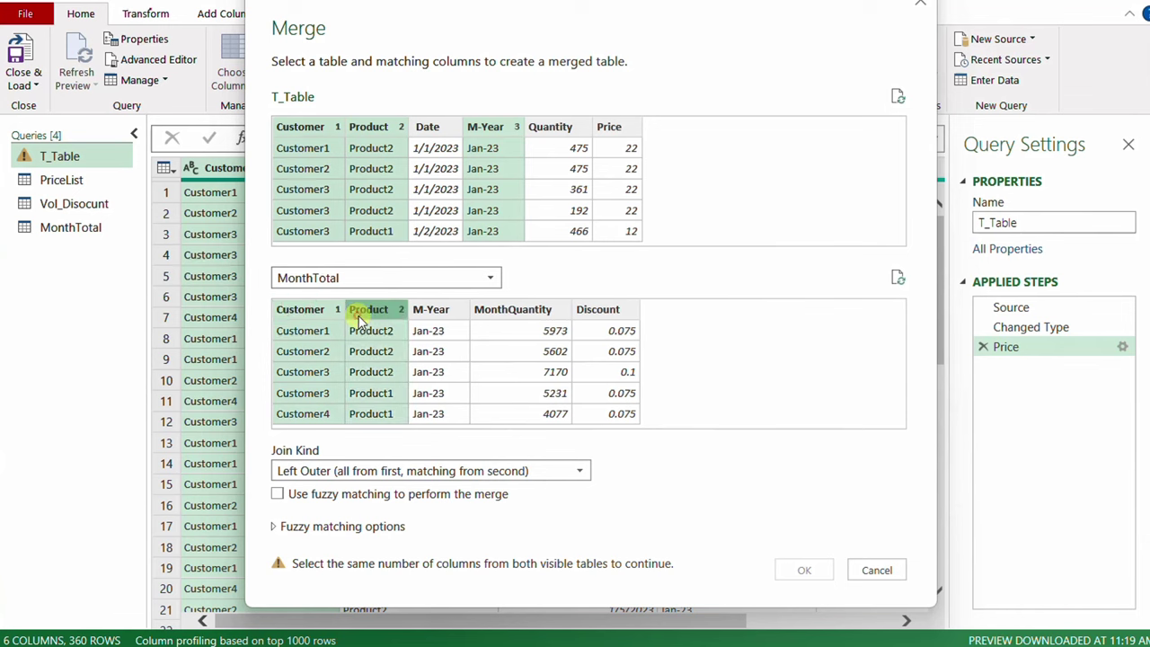
{"action": "left_click", "coordinate": [428, 312], "text": "ctrl"}
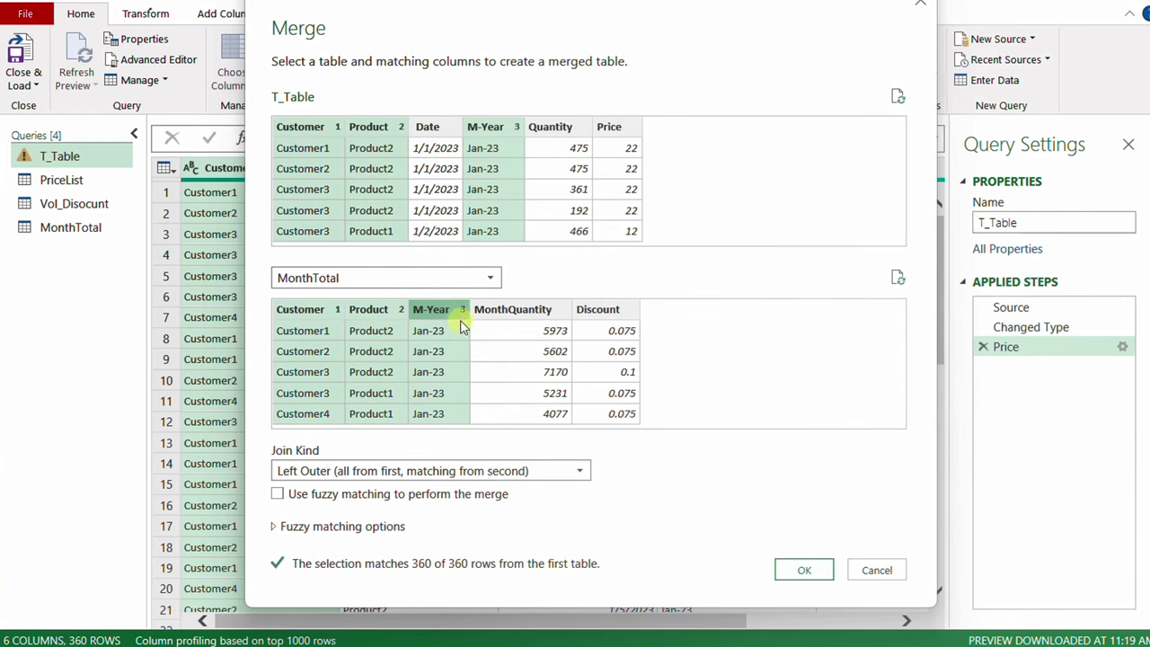
{"action": "left_click", "coordinate": [804, 571]}
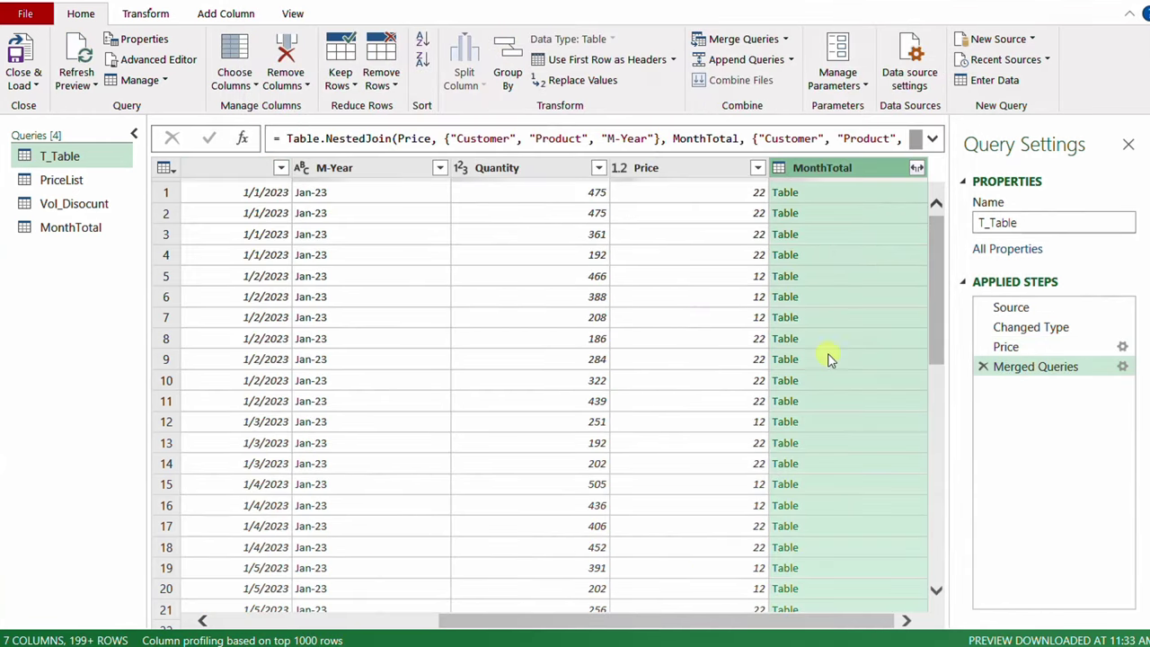
Preview the nested tables in several rows of the MonthTotal column to check the matched month totals and discounts.
{"action": "left_click", "coordinate": [858, 192]}
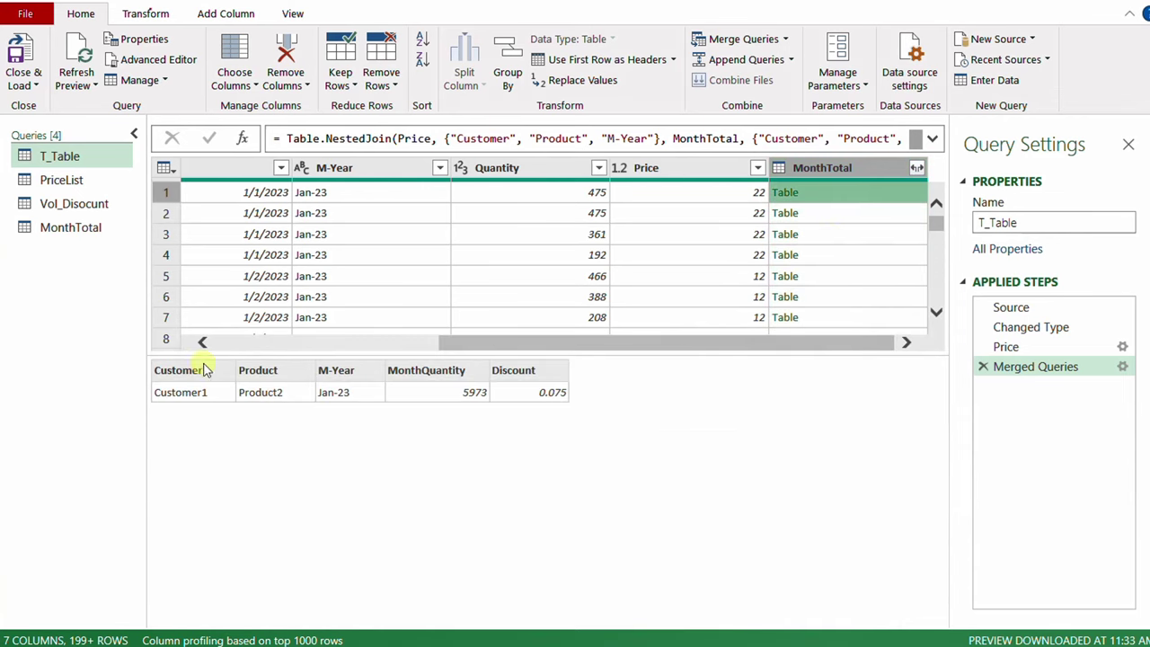
{"action": "left_click", "coordinate": [851, 216]}
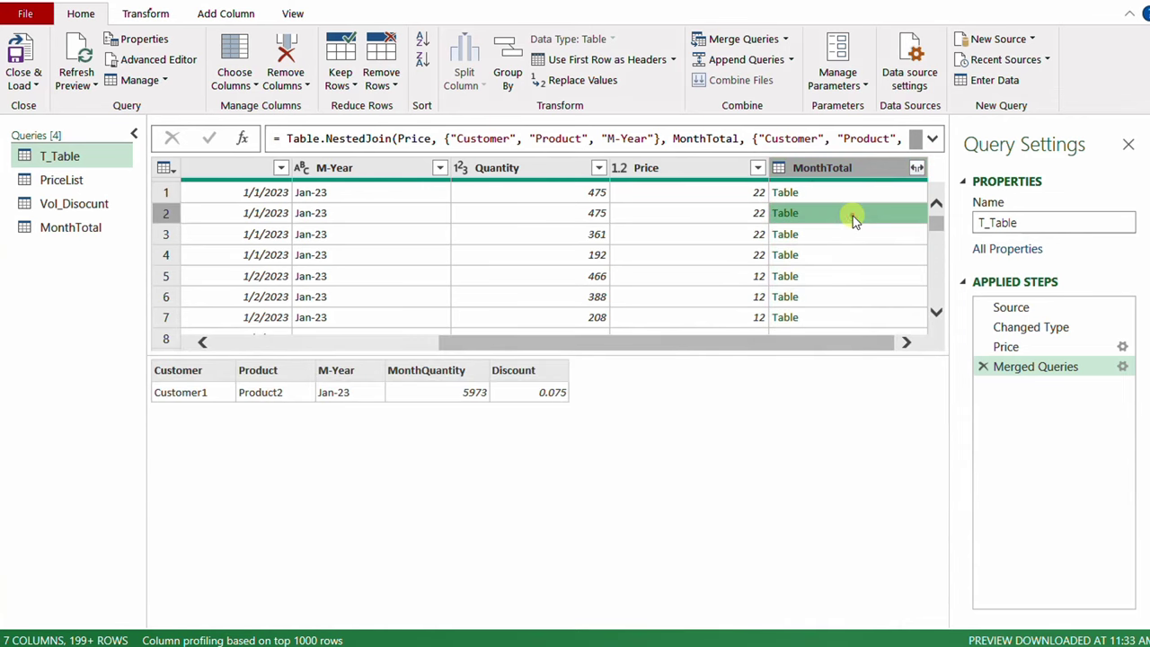
{"action": "left_click", "coordinate": [851, 255]}
{"action": "left_click", "coordinate": [854, 273]}
{"action": "left_click", "coordinate": [857, 295]}
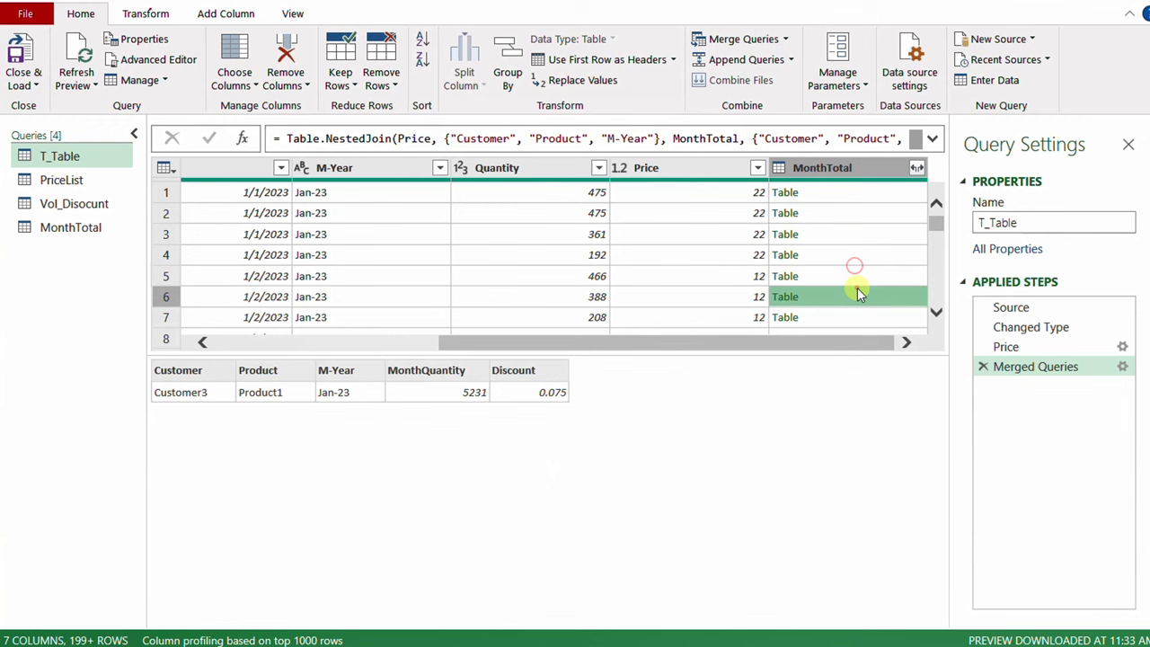
{"action": "left_click", "coordinate": [873, 196]}
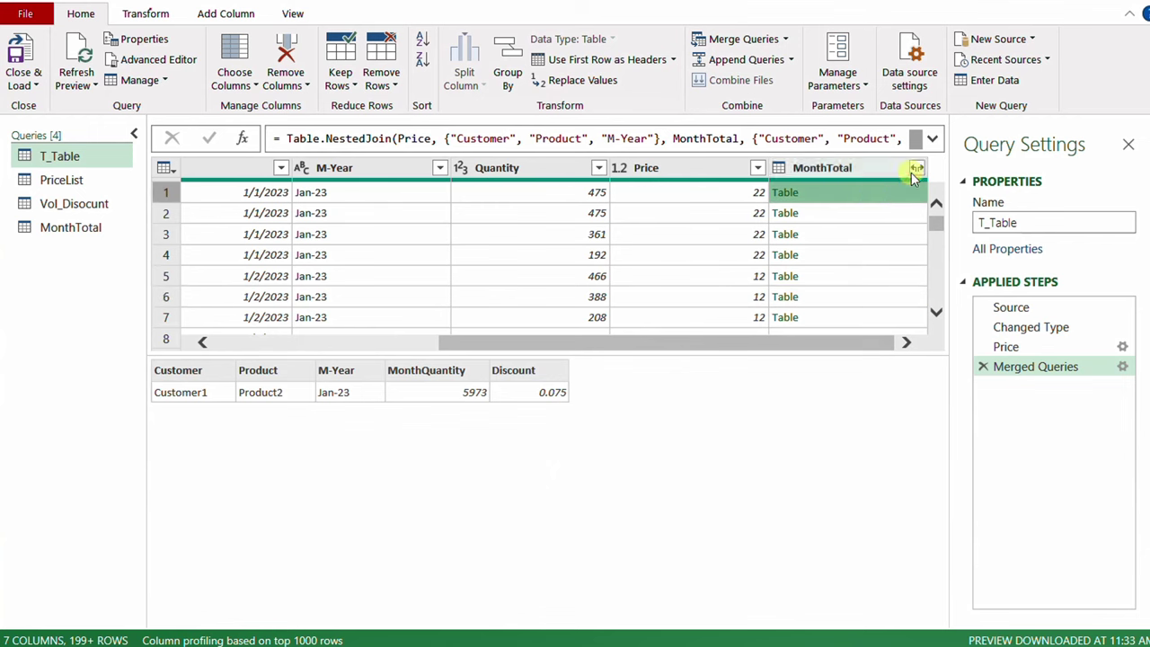
Rename the Merged Queries applied step as Discount.
{"action": "right_click", "coordinate": [1000, 367]}
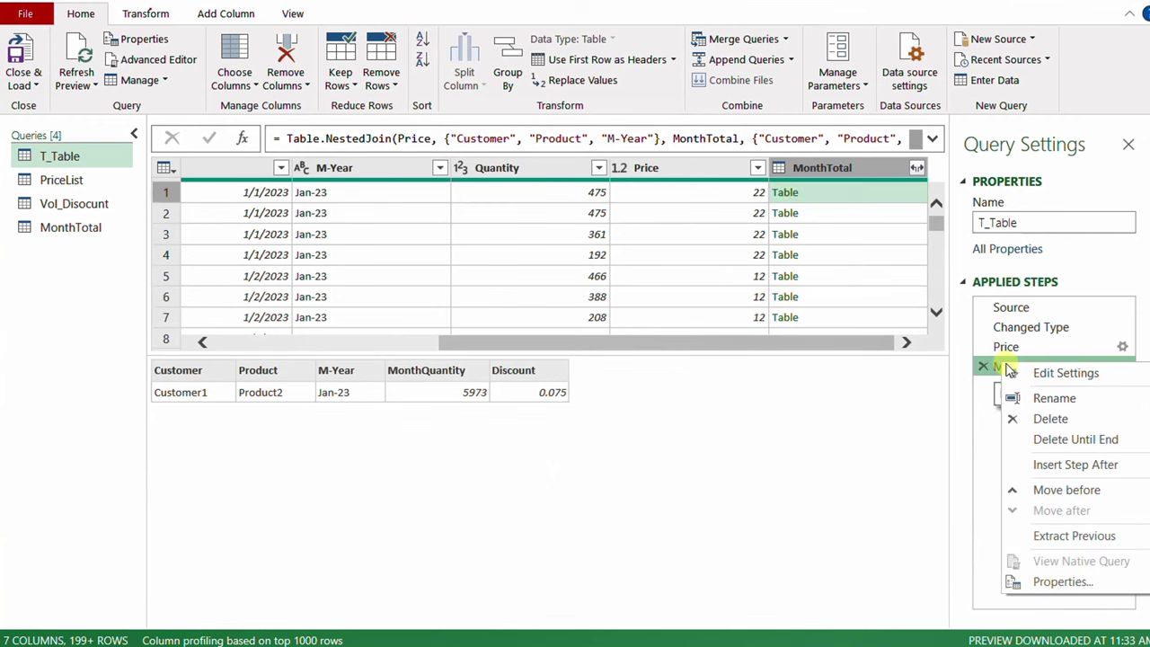
{"action": "left_click", "coordinate": [1056, 399]}
{"action": "type", "text": "Discount"}
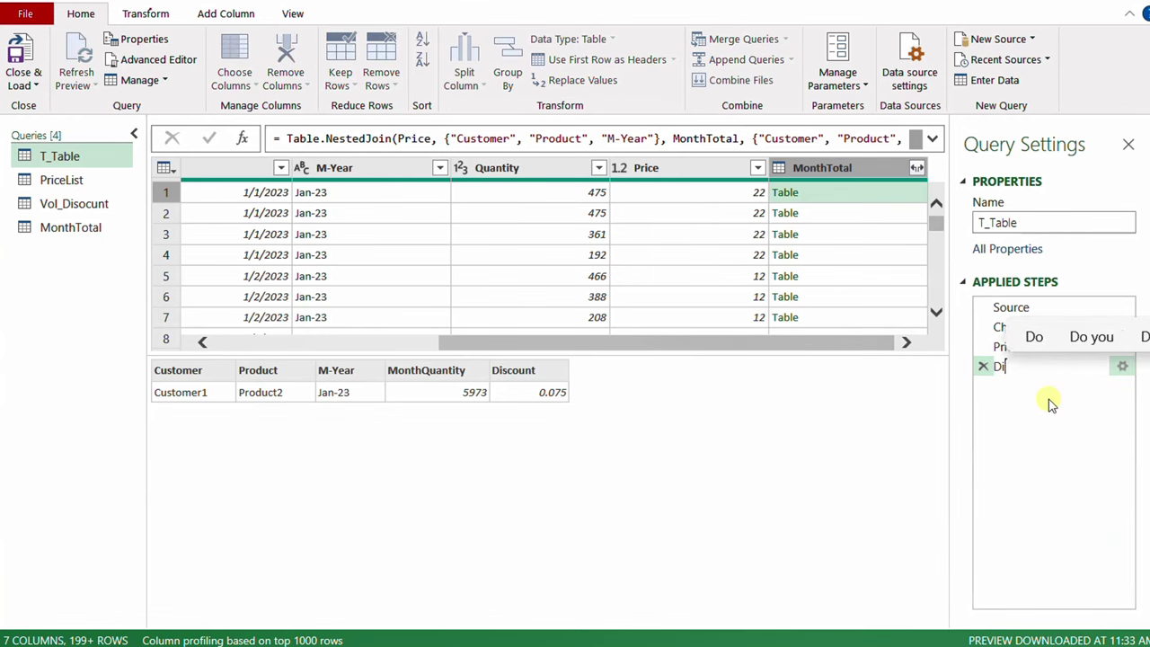
{"action": "key", "text": "Return"}
Expand only the Discount field from the MonthTotal column, without using the original column name as prefix.
{"action": "left_click", "coordinate": [933, 167]}
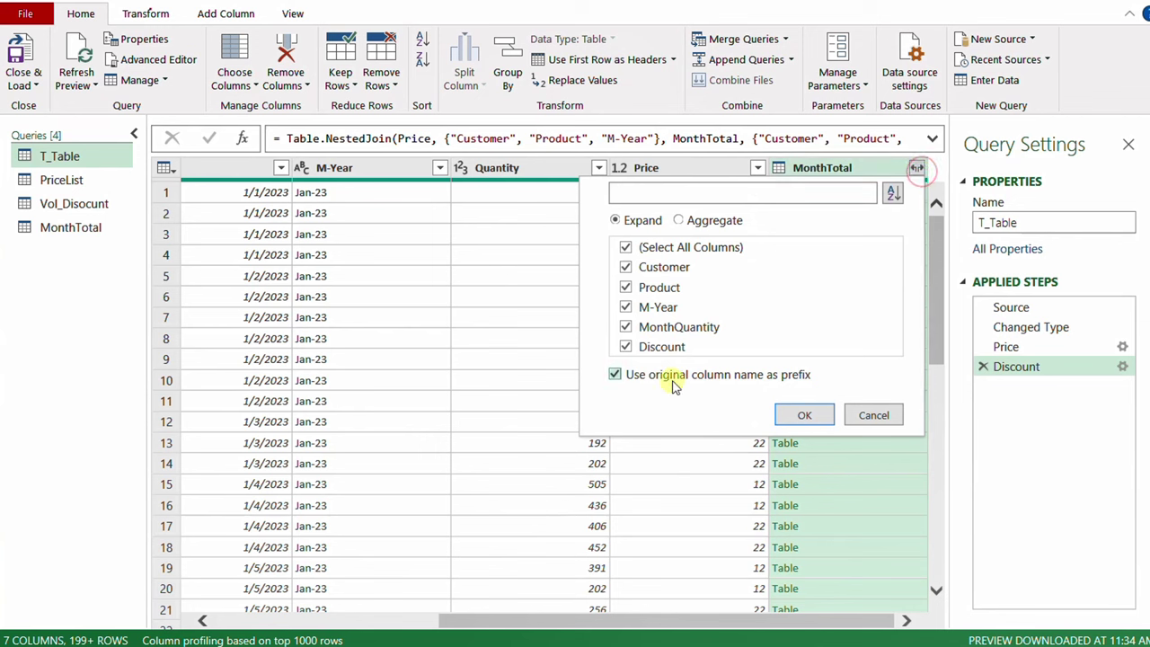
{"action": "left_click", "coordinate": [617, 375]}
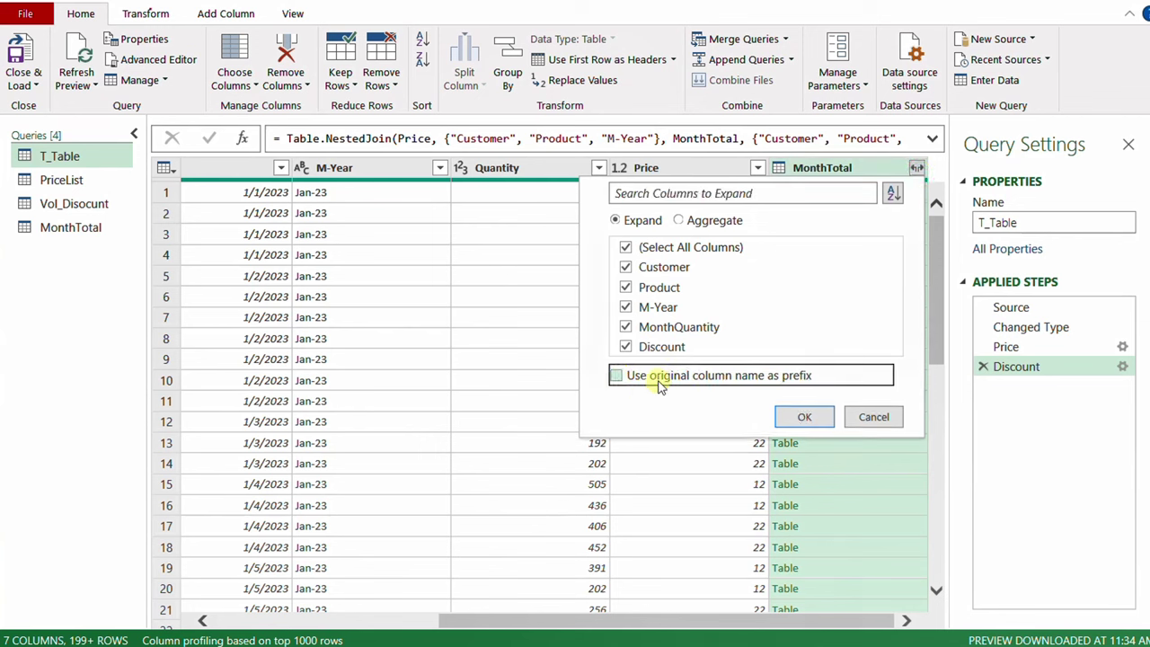
{"action": "left_click", "coordinate": [661, 247]}
{"action": "left_click", "coordinate": [667, 346]}
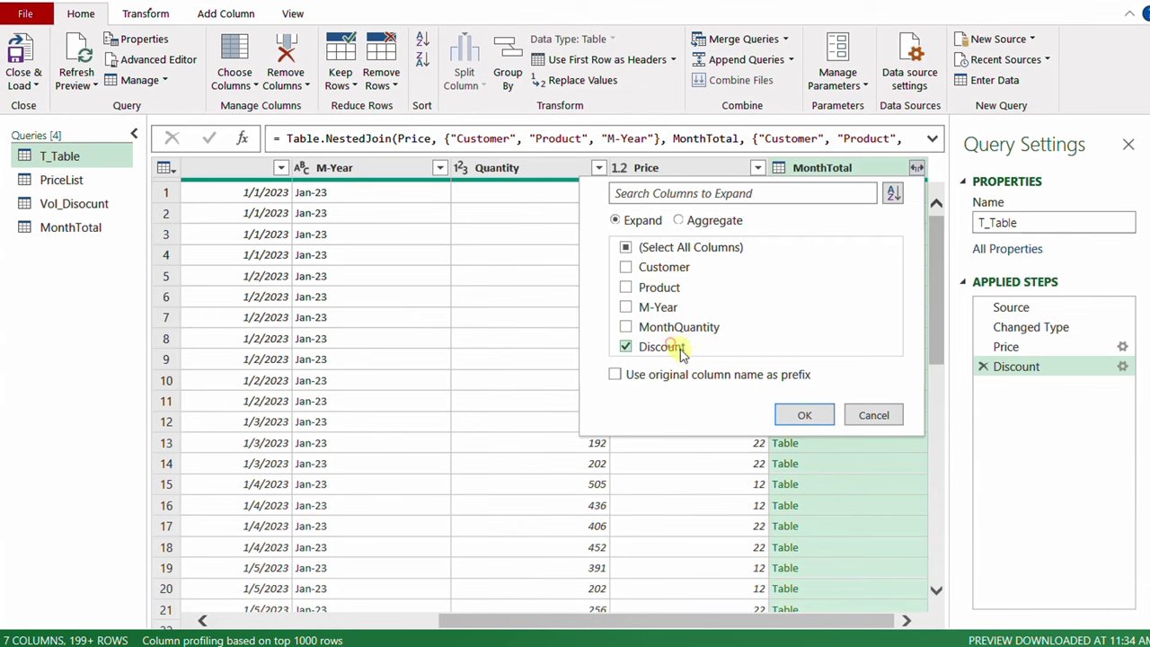
{"action": "left_click", "coordinate": [804, 414]}
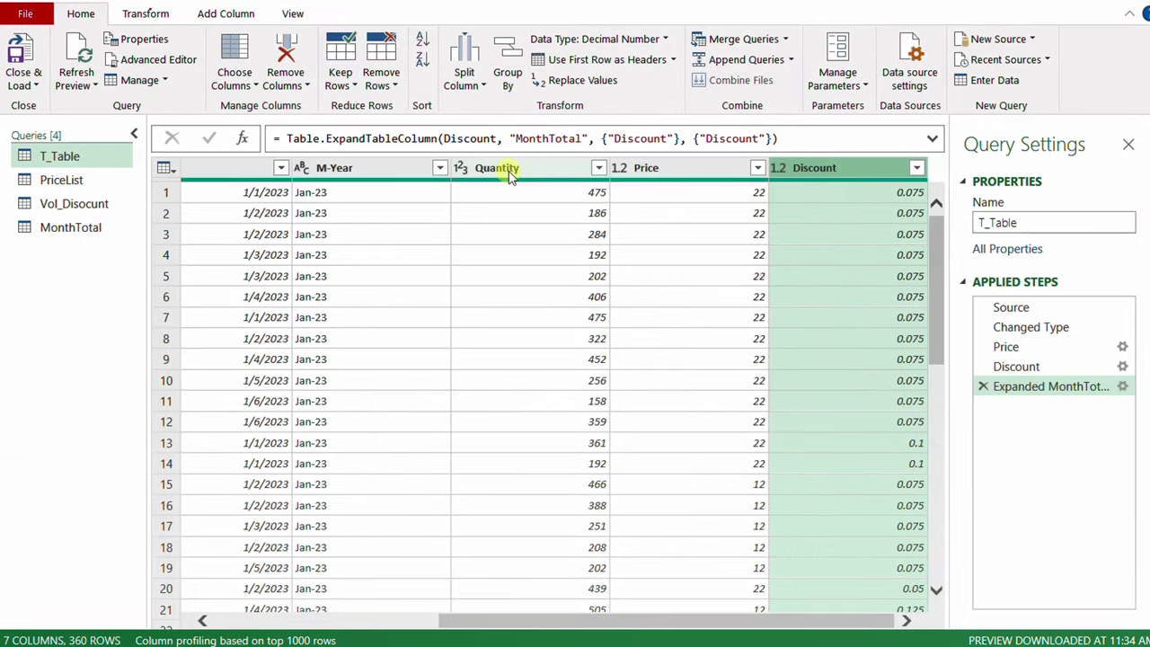
Add a new column that multiplies the Quantity, Price and Discount columns.
{"action": "left_click", "coordinate": [508, 168]}
{"action": "left_click", "coordinate": [686, 170]}
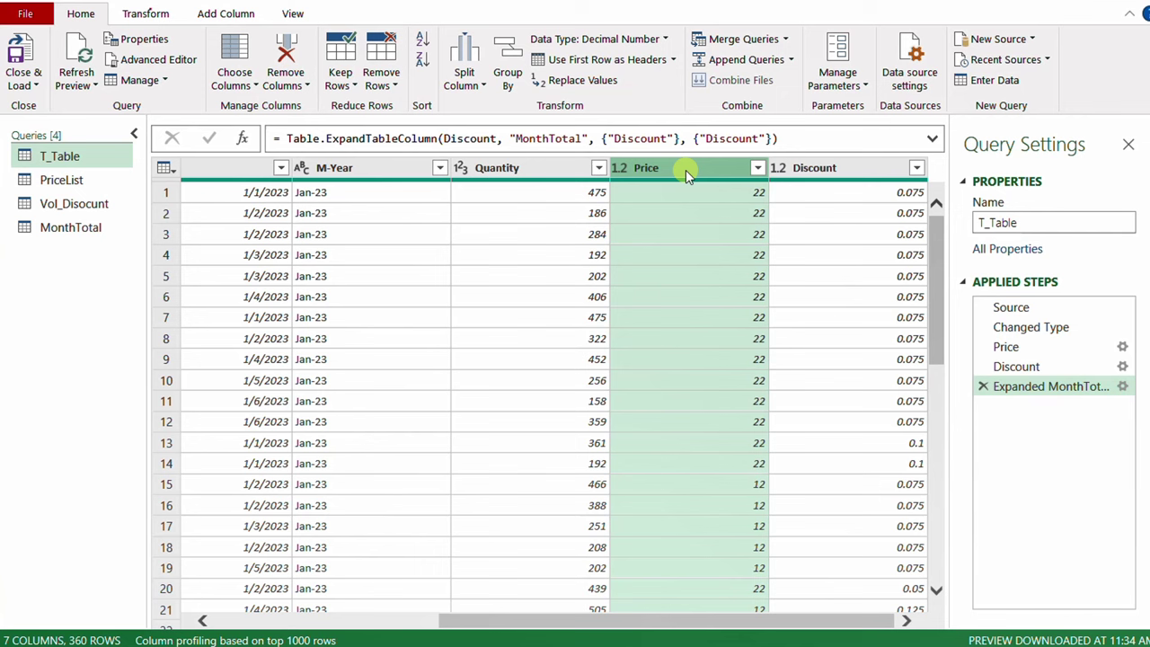
{"action": "left_click", "coordinate": [531, 170]}
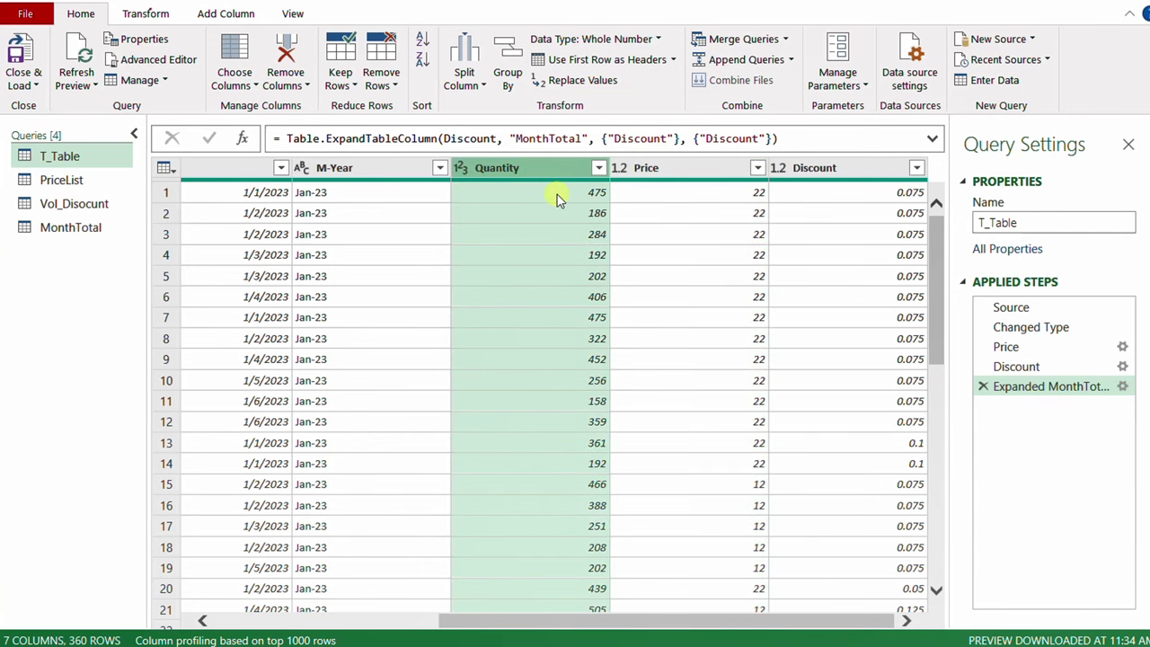
{"action": "left_click", "coordinate": [814, 169], "text": "shift"}
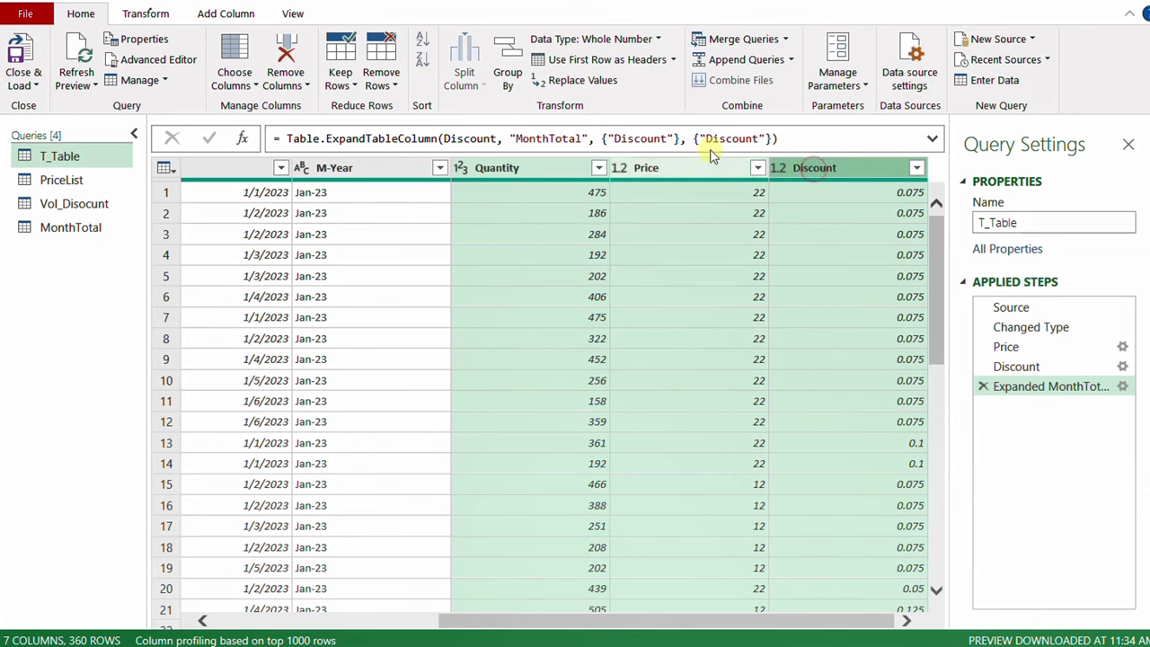
{"action": "left_click", "coordinate": [236, 13]}
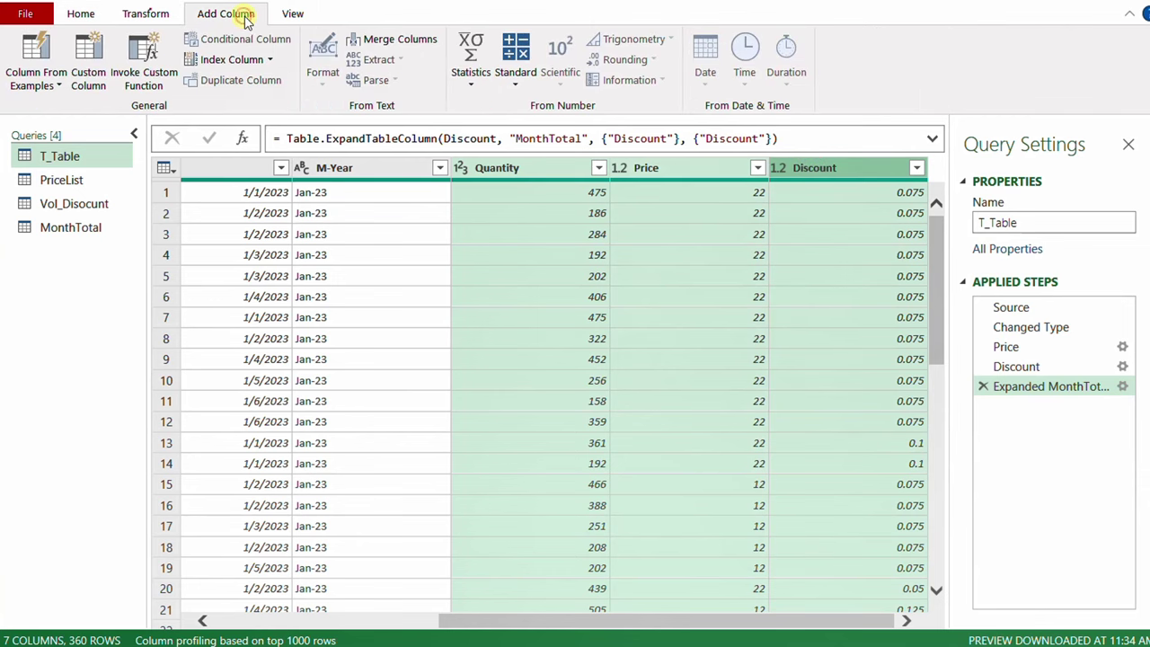
{"action": "left_click", "coordinate": [510, 92]}
{"action": "left_click", "coordinate": [536, 126]}
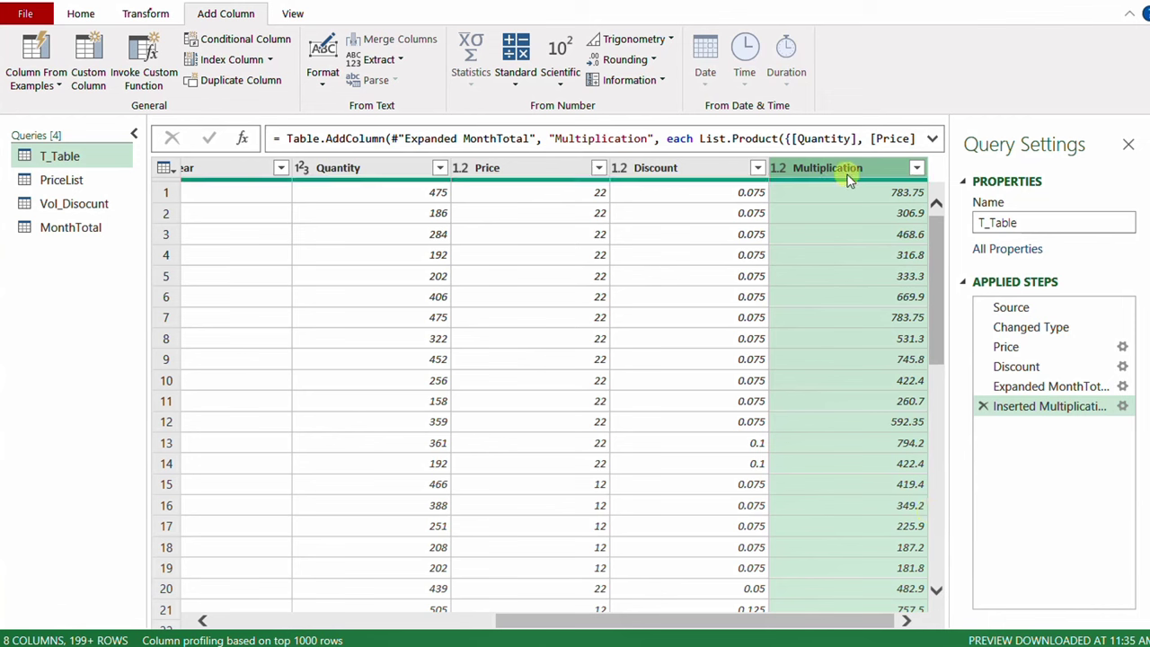
Rename the Inserted Multiplication applied step as Revenue.
{"action": "right_click", "coordinate": [1036, 410]}
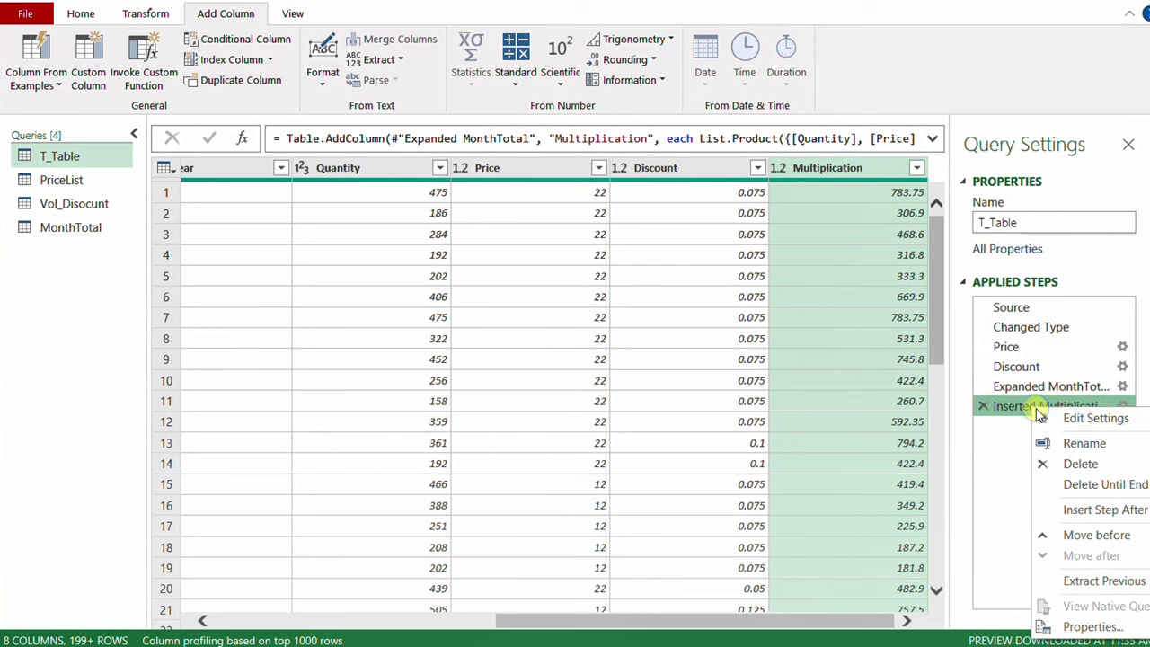
{"action": "left_click", "coordinate": [1082, 443]}
{"action": "type", "text": "Revenue"}
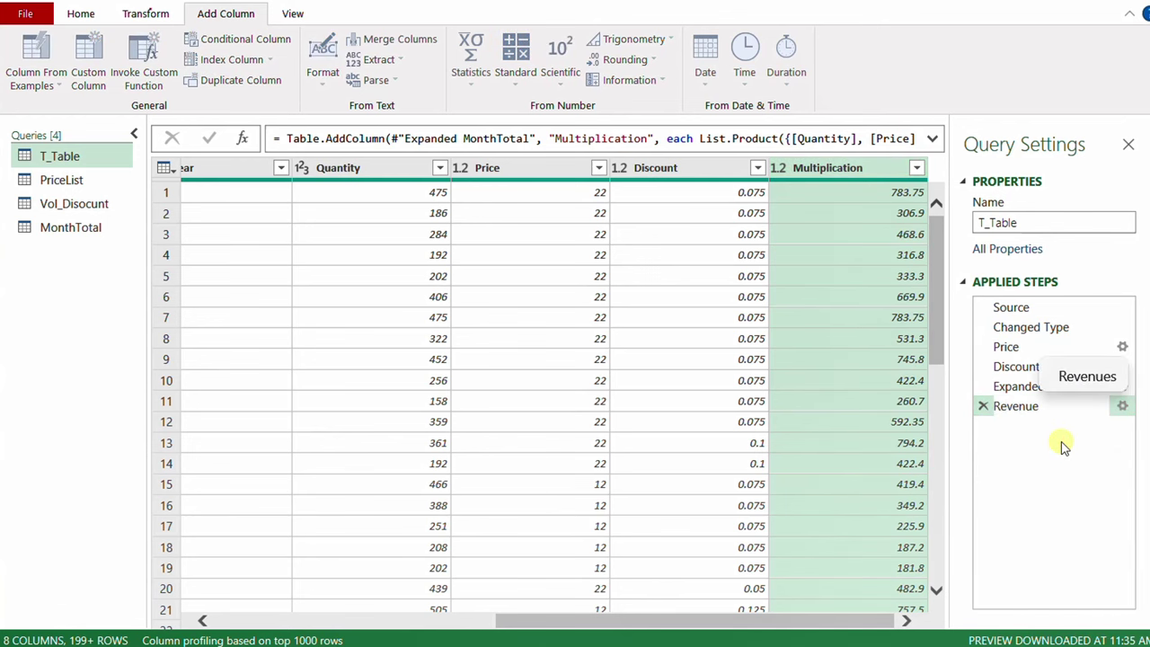
{"action": "key", "text": "Return"}
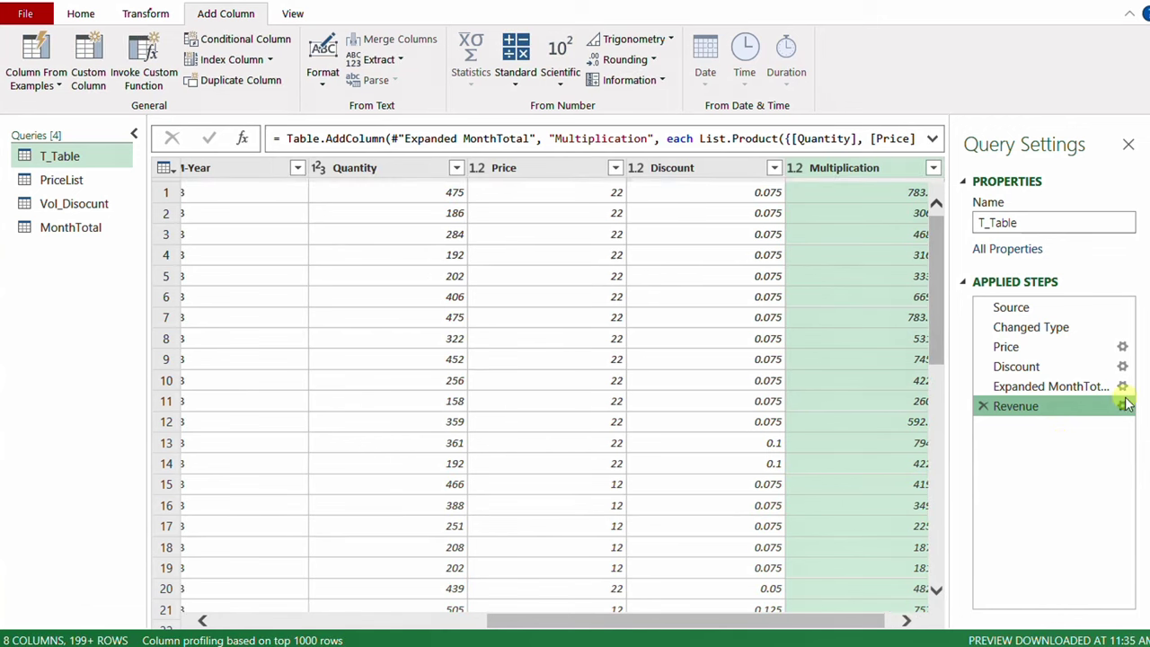
Reopen the Revenue step's settings and change the new column name to Revenue.
{"action": "left_click", "coordinate": [1123, 405]}
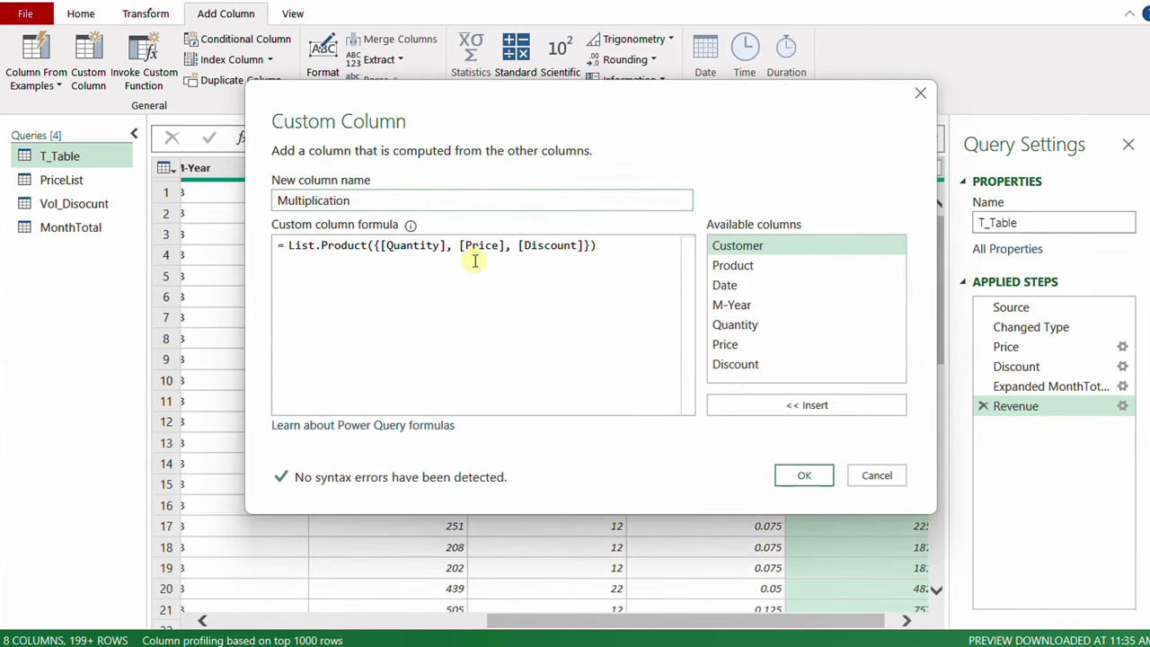
{"action": "left_click", "coordinate": [374, 201]}
{"action": "left_click_drag", "start_coordinate": [375, 201], "coordinate": [254, 195]}
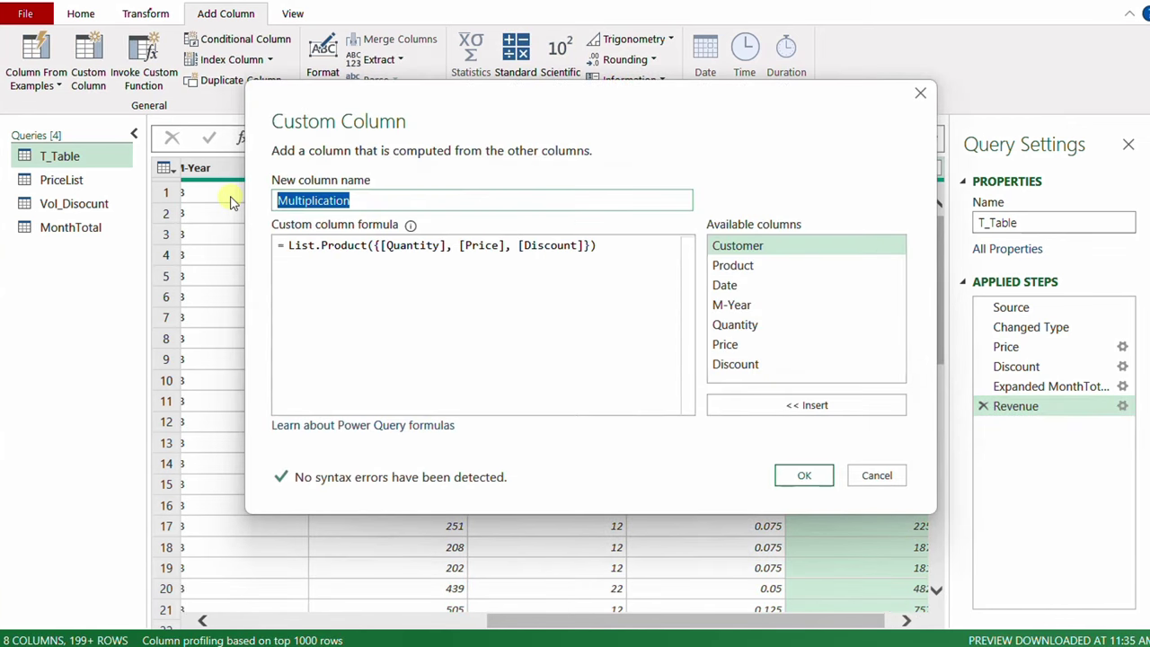
{"action": "type", "text": "Reve"}
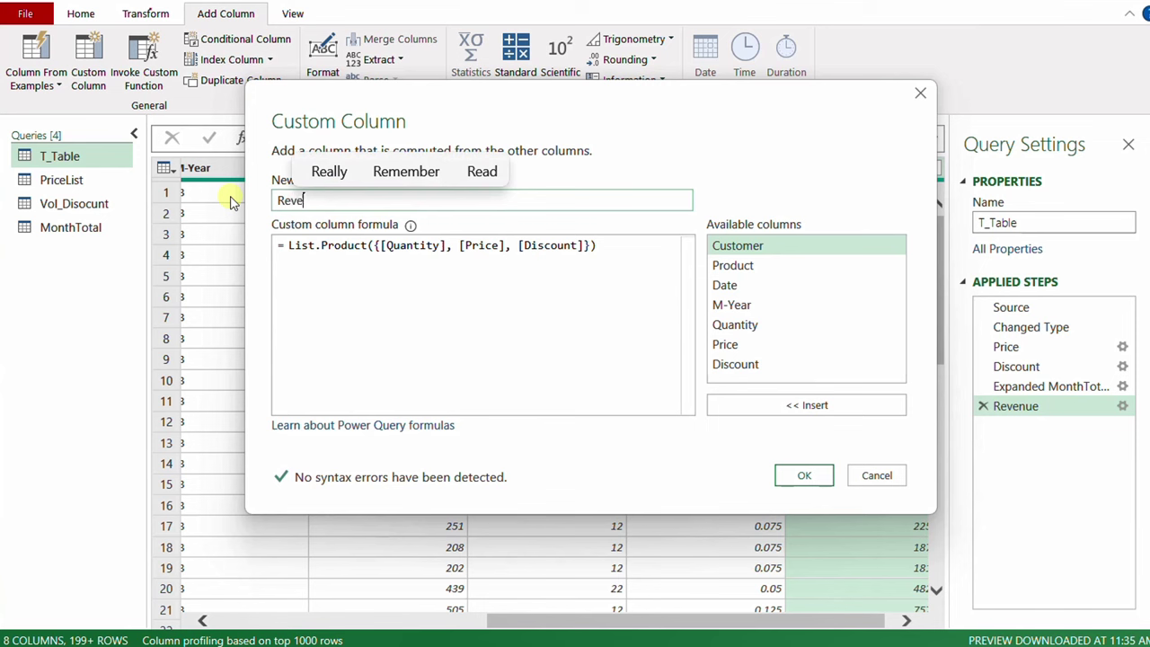
{"action": "type", "text": "nue"}
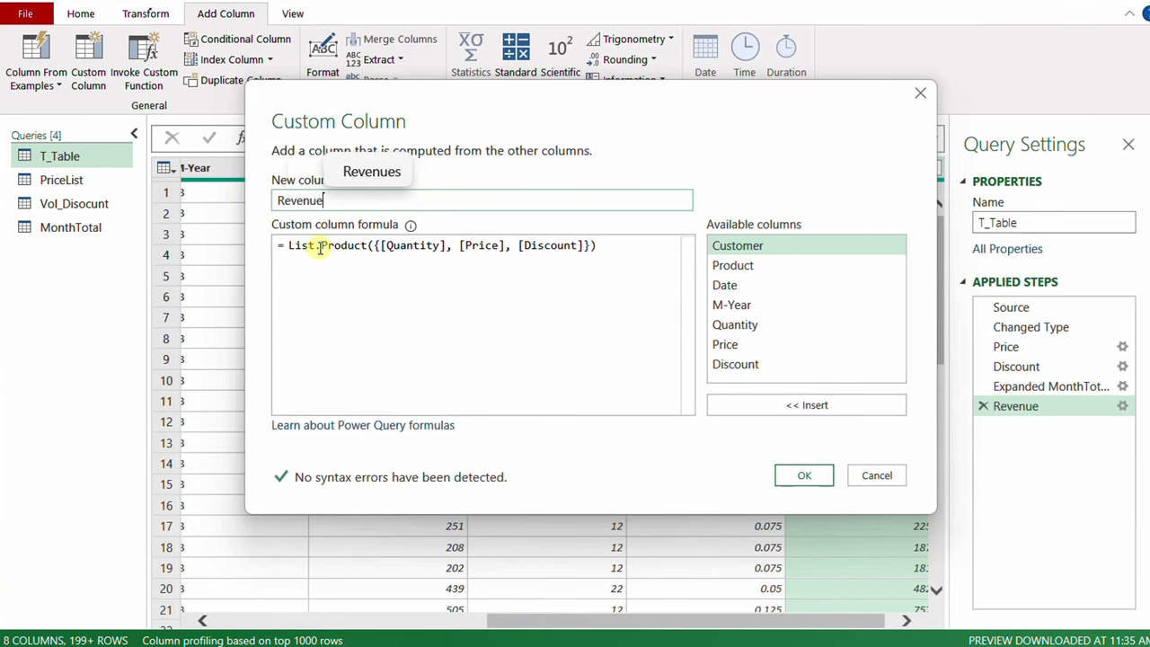
Change the Revenue formula's discount factor to (1-[Discount]) within the List.Product list.
{"action": "left_click_drag", "start_coordinate": [321, 248], "coordinate": [368, 249]}
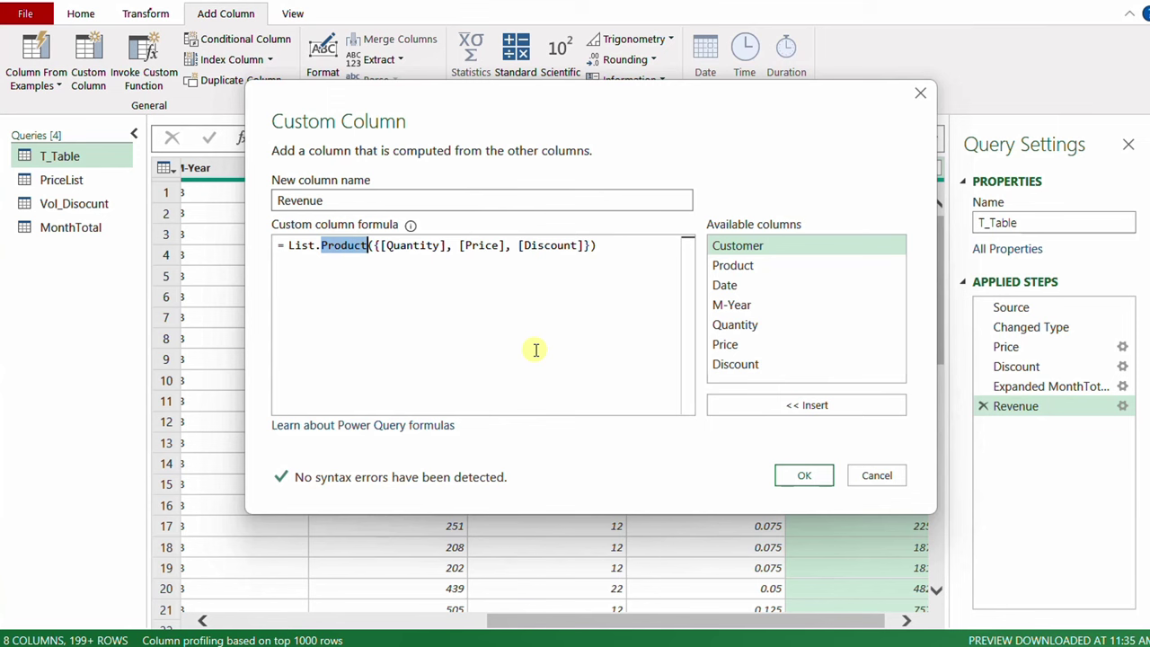
{"action": "left_click", "coordinate": [517, 251]}
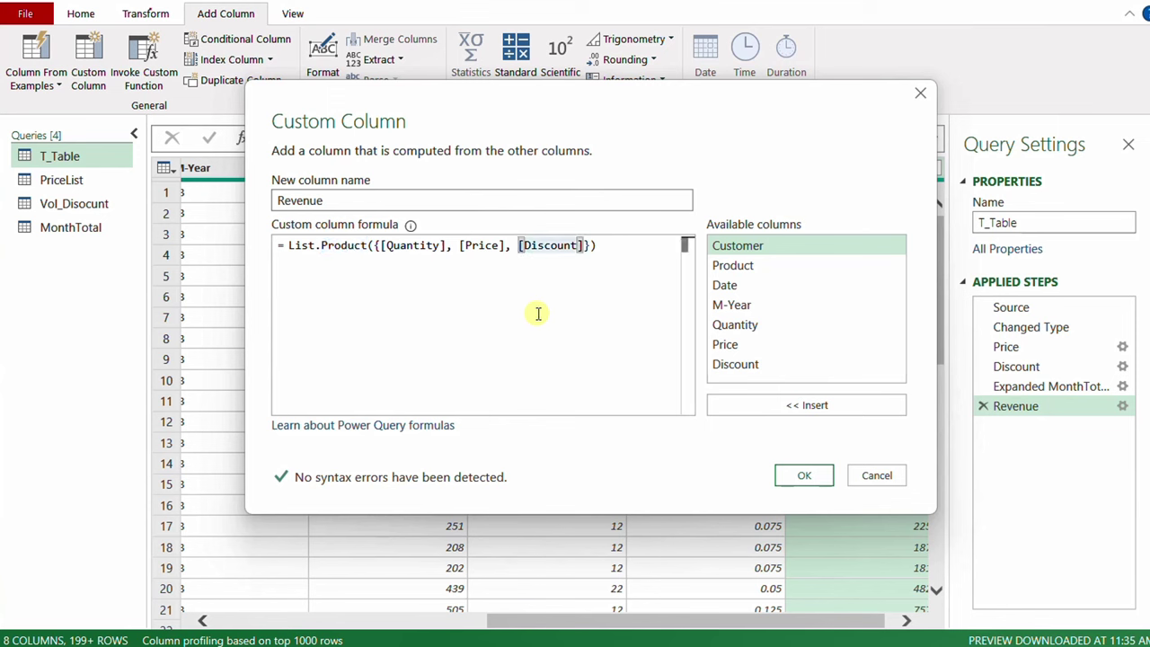
{"action": "type", "text": "("}
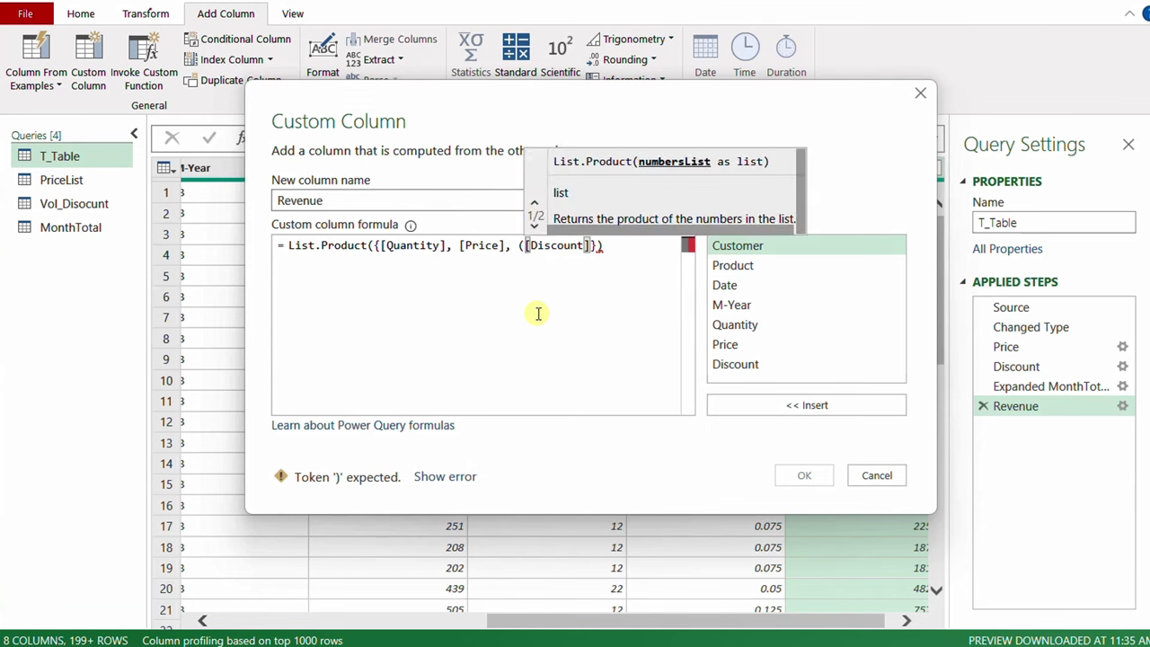
{"action": "type", "text": "1-"}
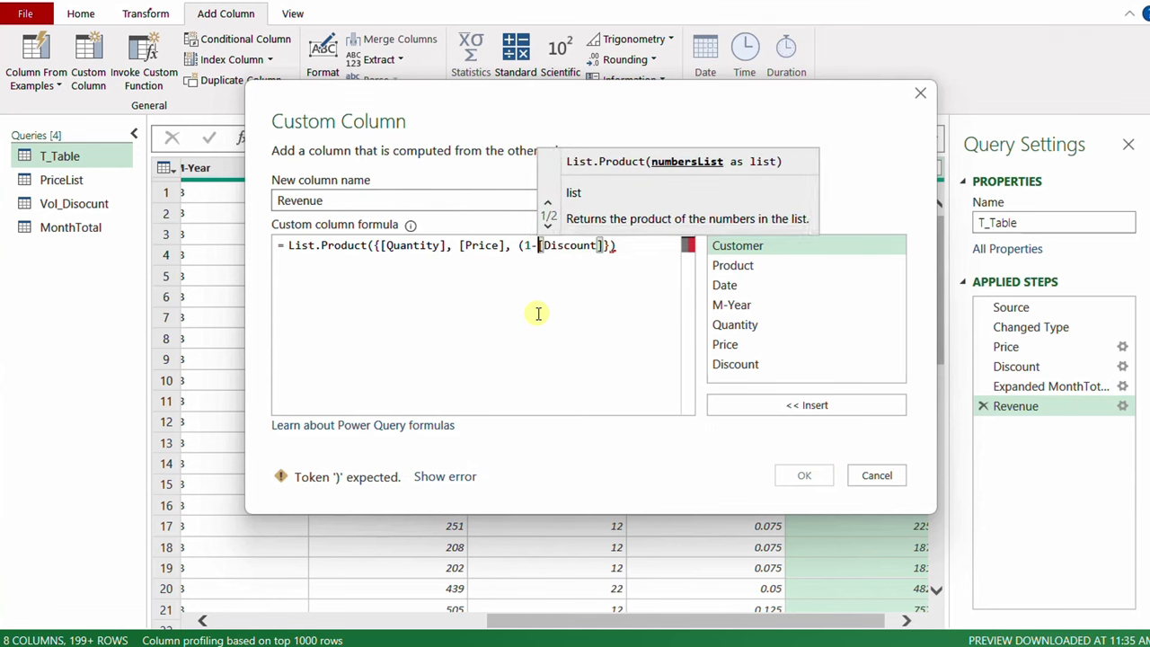
{"action": "left_click", "coordinate": [603, 245]}
{"action": "type", "text": ")"}
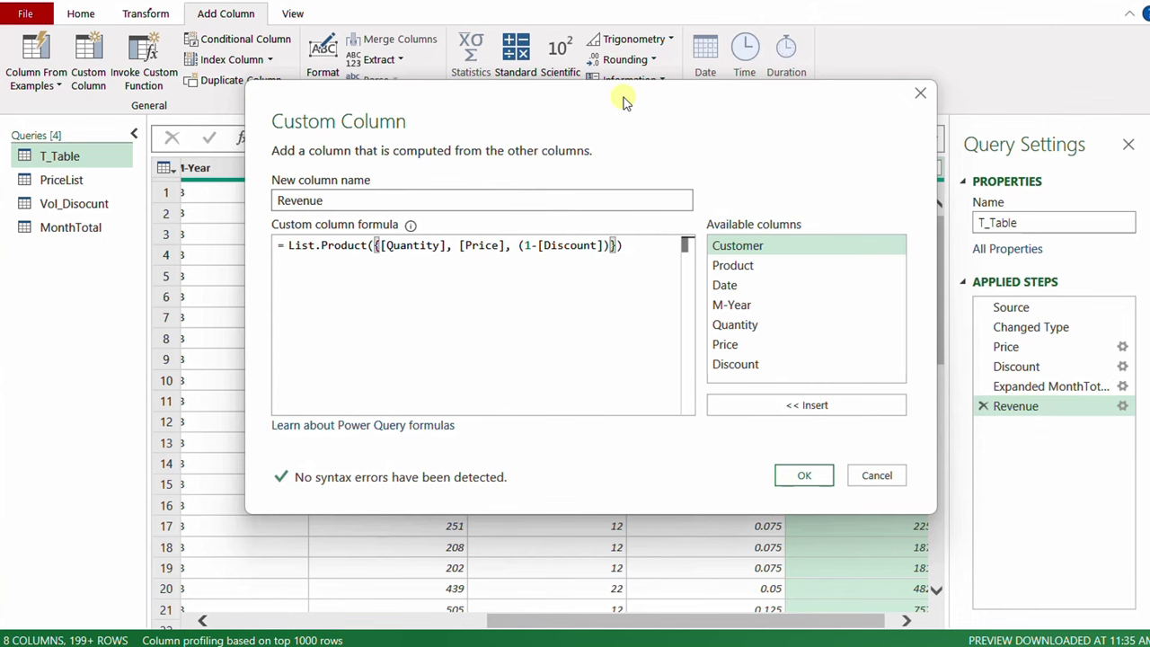
Wrap the List.Product formula in Number.Round with 2 digits and apply the custom column.
{"action": "left_click_drag", "start_coordinate": [620, 98], "coordinate": [480, 110]}
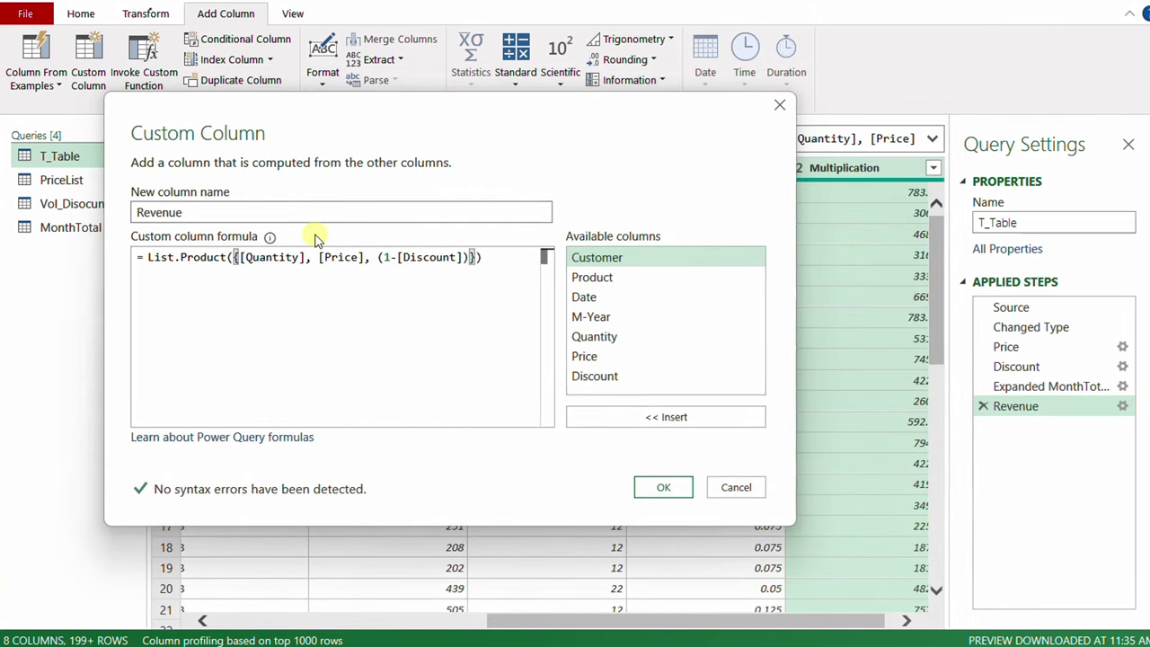
{"action": "left_click", "coordinate": [150, 259]}
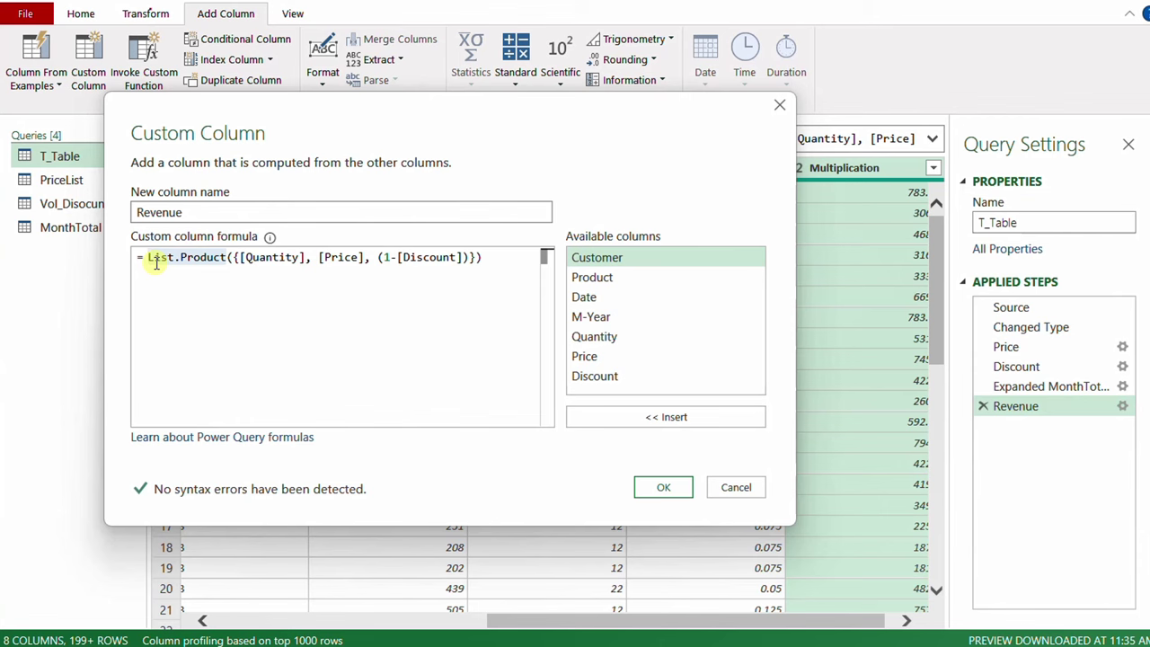
{"action": "key", "text": "Return"}
{"action": "key", "text": "Up"}
{"action": "type", "text": "Rou"}
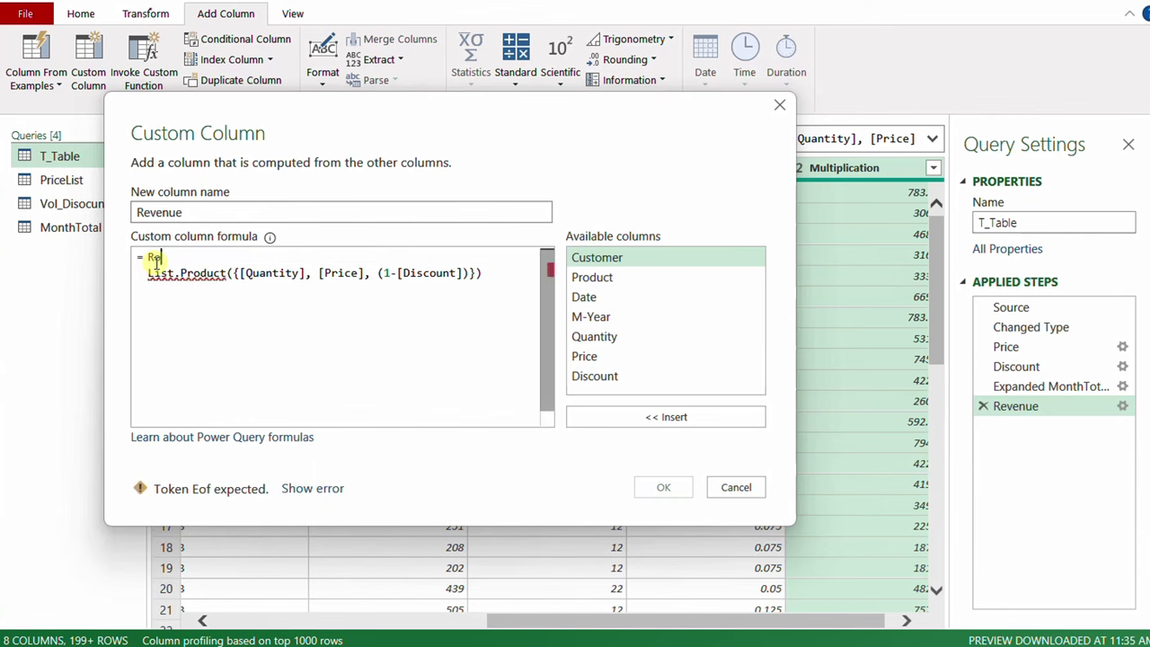
{"action": "key", "text": "BackSpace"}
{"action": "key", "text": "BackSpace"}
{"action": "key", "text": "BackSpace"}
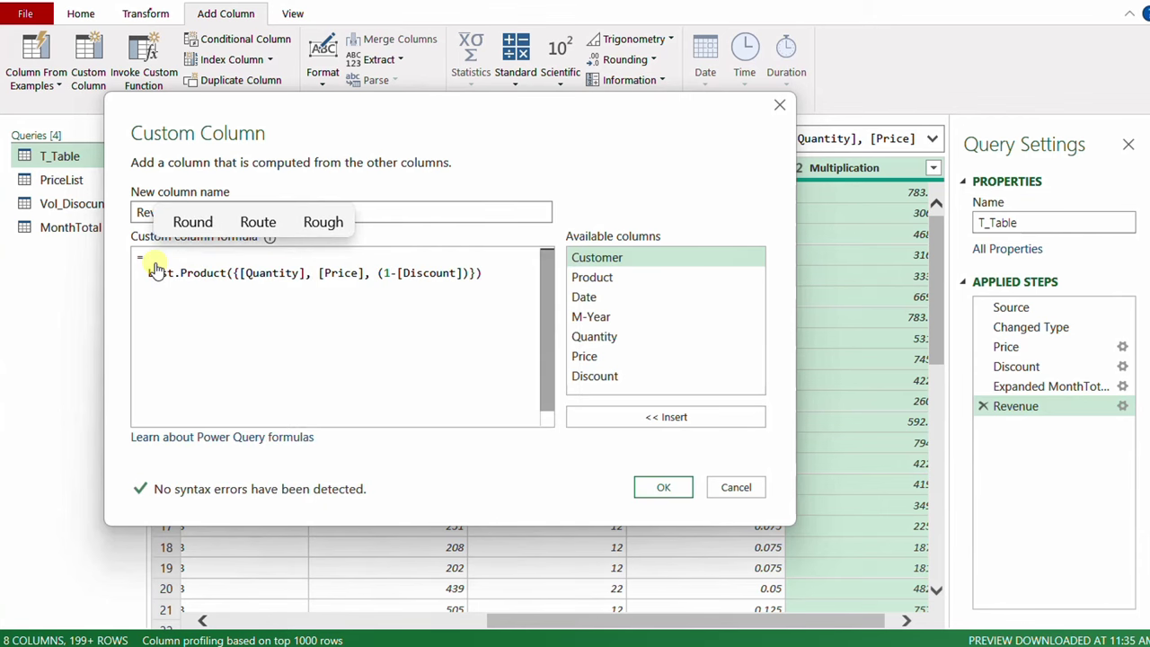
{"action": "type", "text": "Number.Round("}
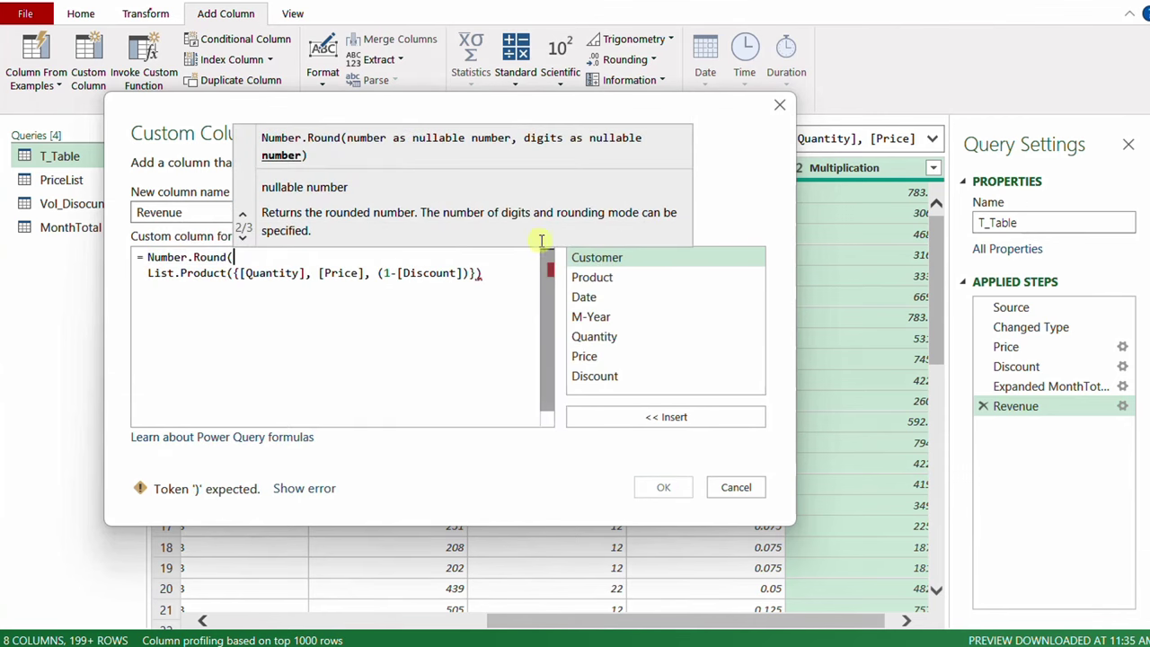
{"action": "left_click", "coordinate": [489, 274]}
{"action": "type", "text": ",2"}
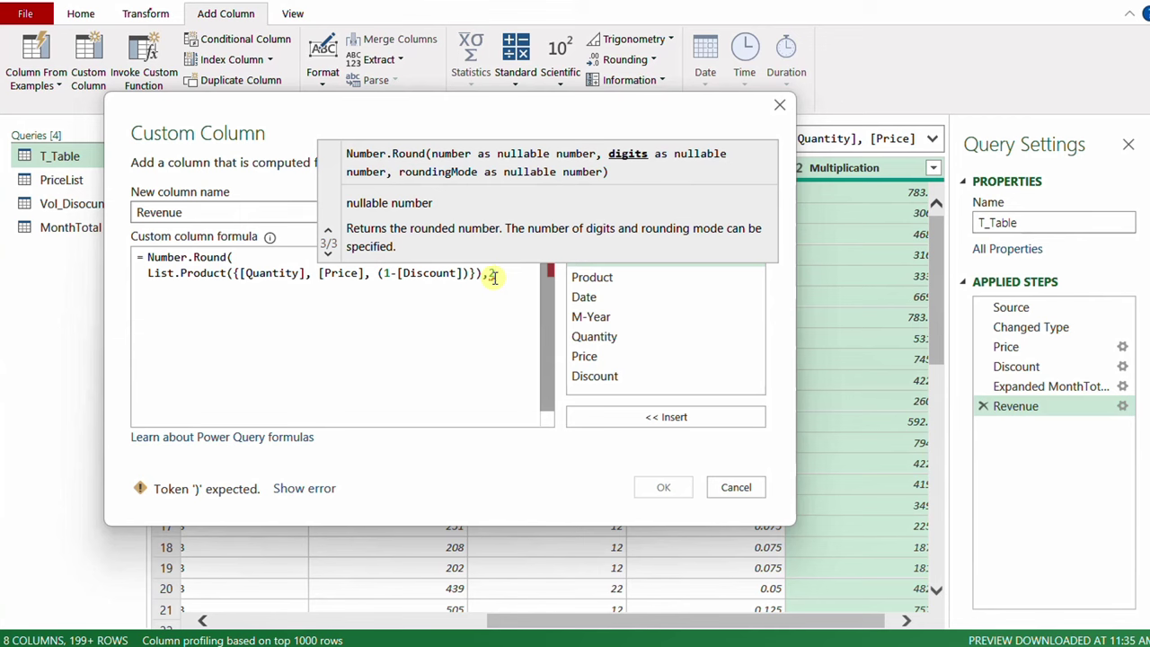
{"action": "type", "text": ")"}
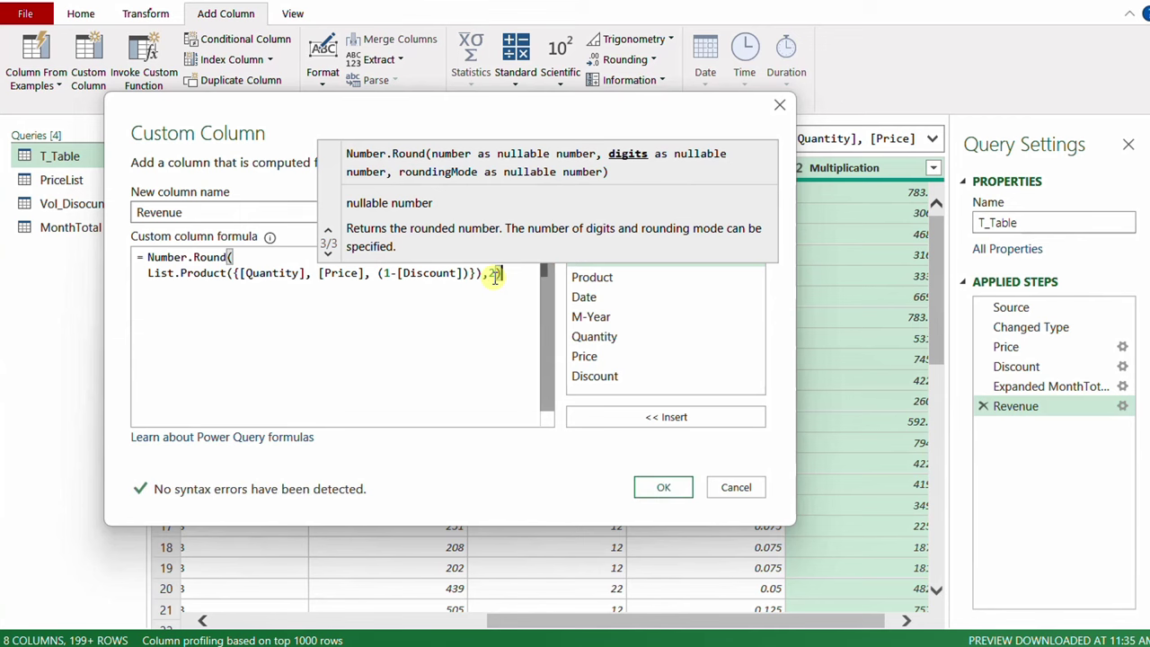
{"action": "left_click", "coordinate": [679, 489]}
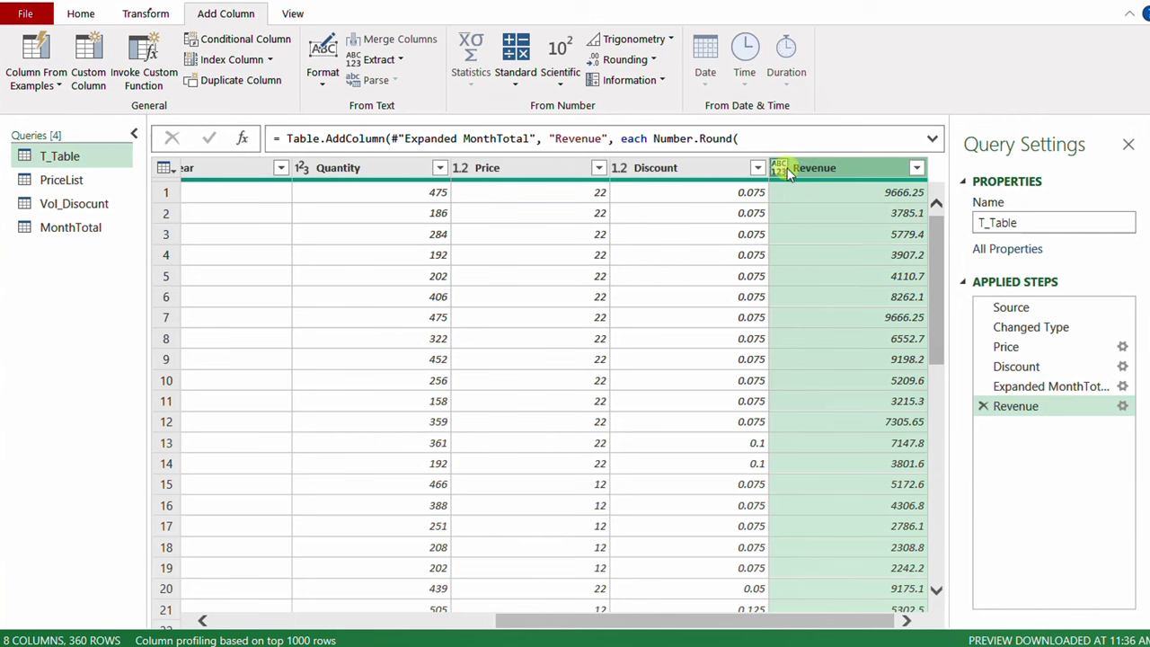
Add type number as the last argument of the Revenue step's Table.AddColumn formula.
{"action": "left_click", "coordinate": [933, 140]}
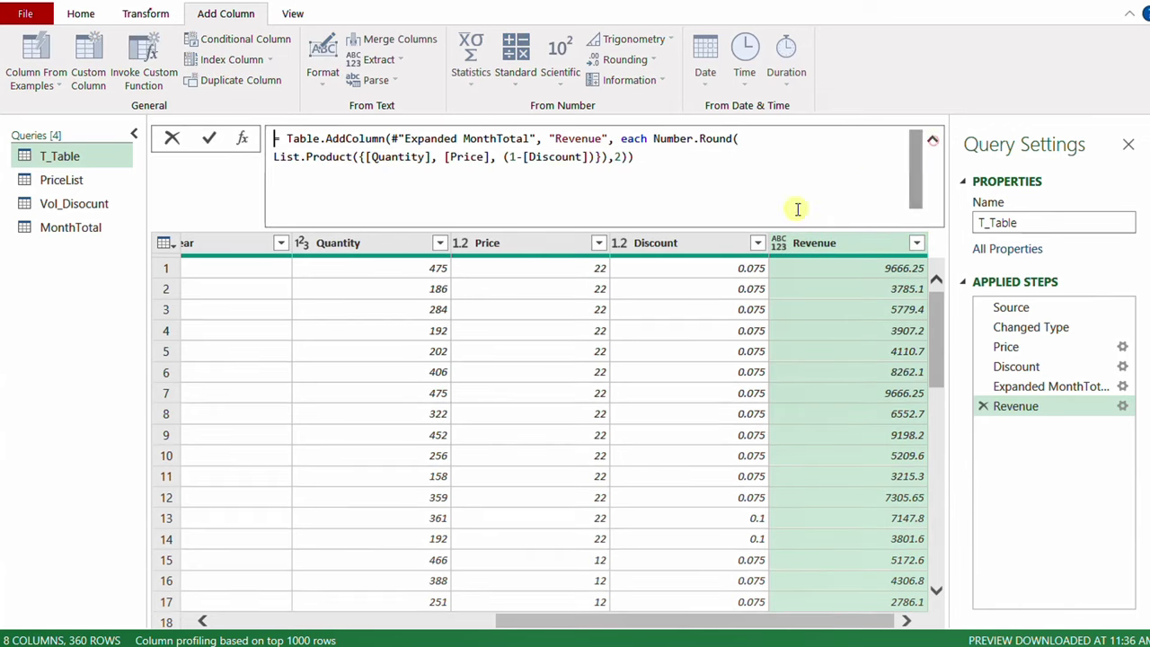
{"action": "left_click", "coordinate": [627, 157]}
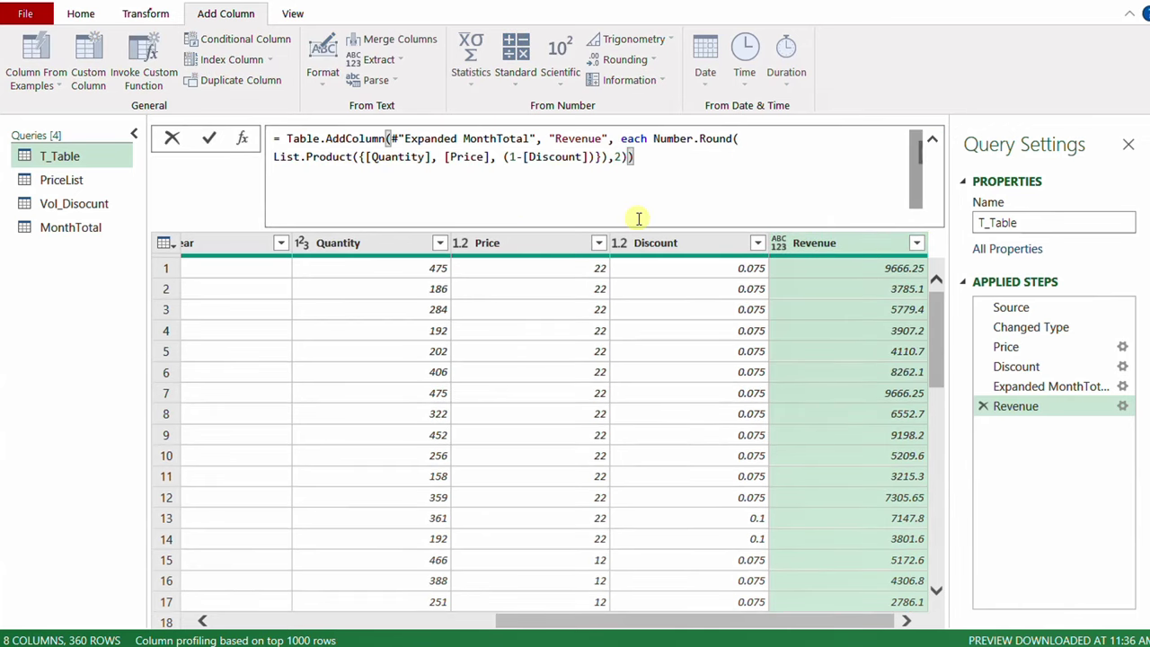
{"action": "type", "text": ", type n"}
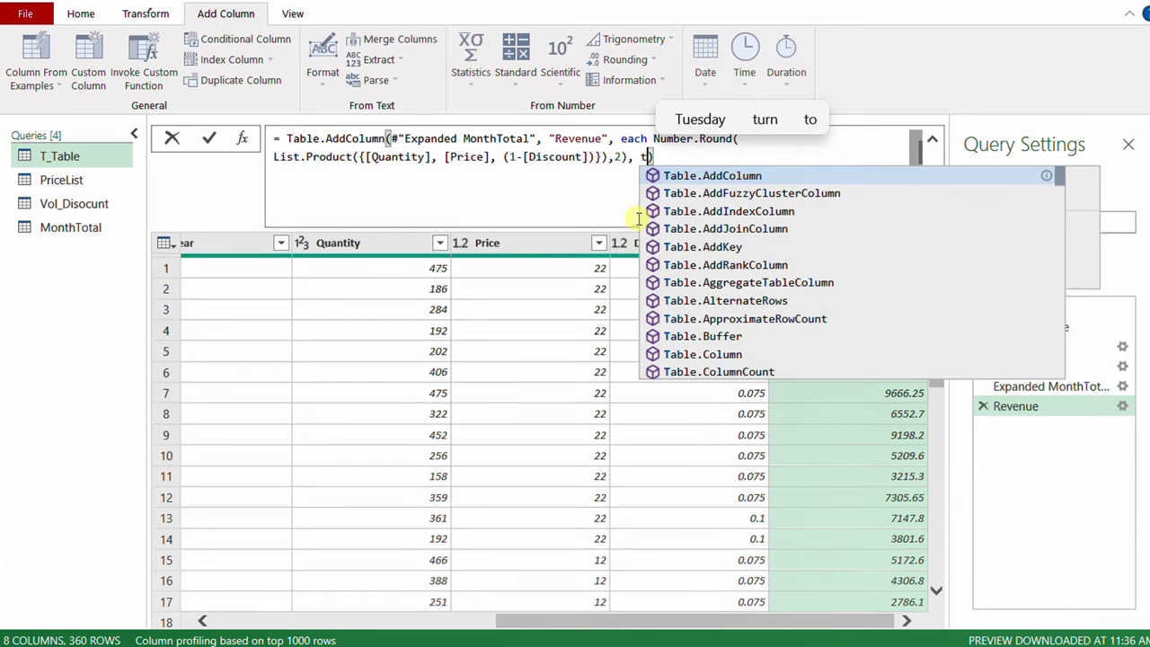
{"action": "type", "text": "umber"}
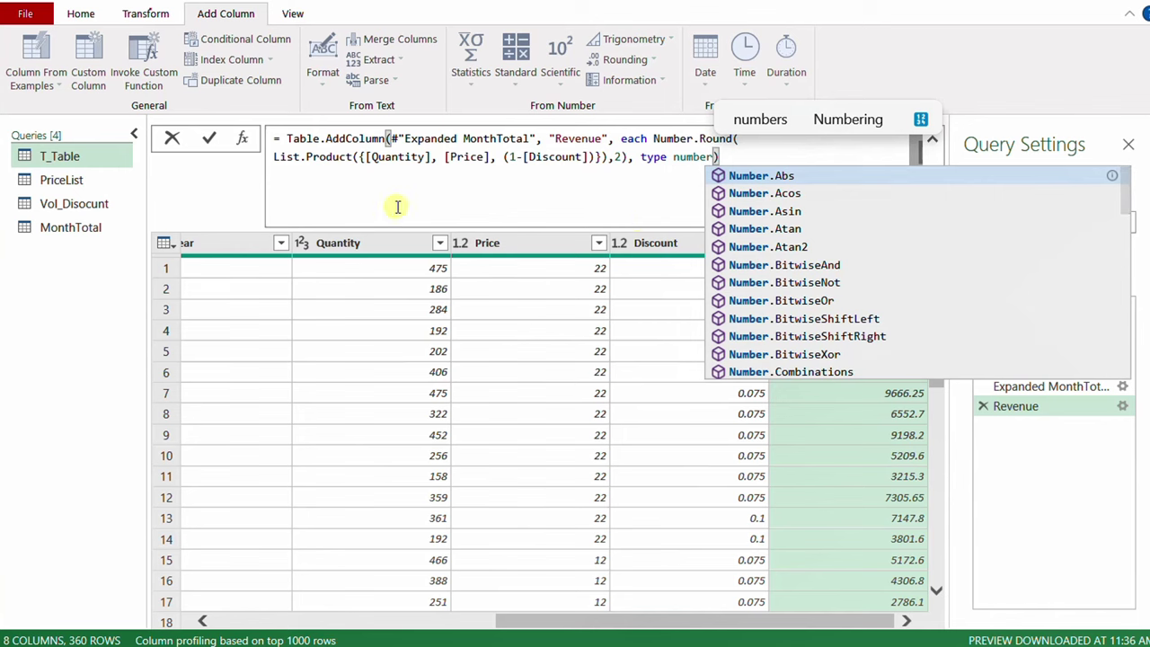
{"action": "left_click", "coordinate": [208, 139]}
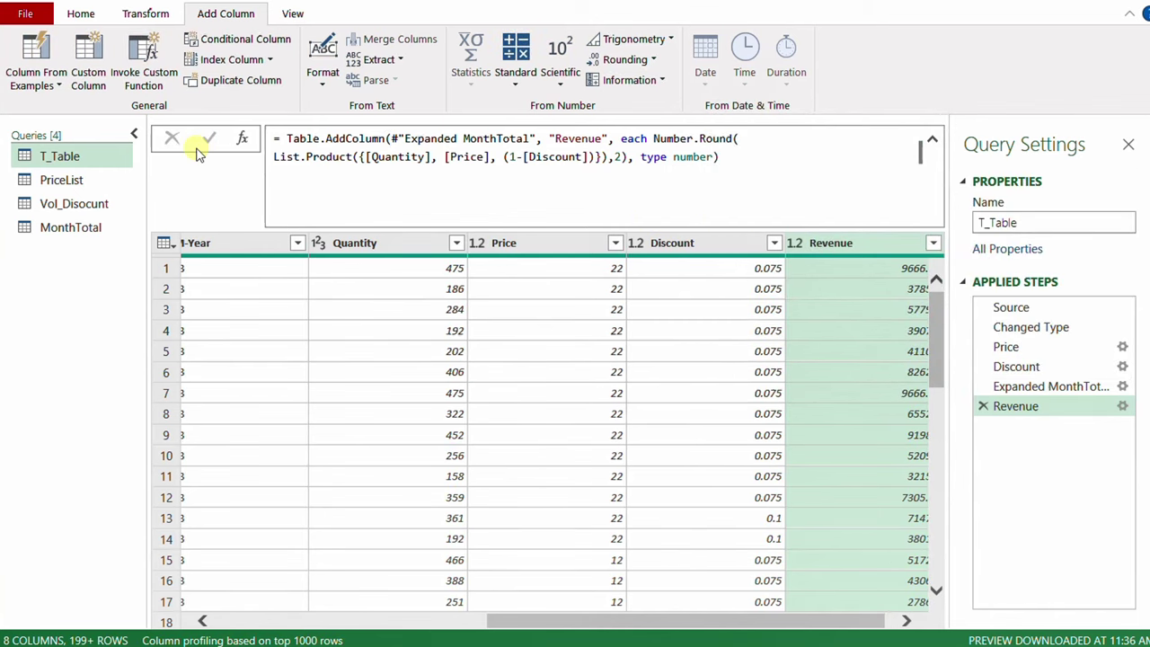
Close the query editor and load the queries as Only Create Connection.
{"action": "left_click", "coordinate": [80, 13]}
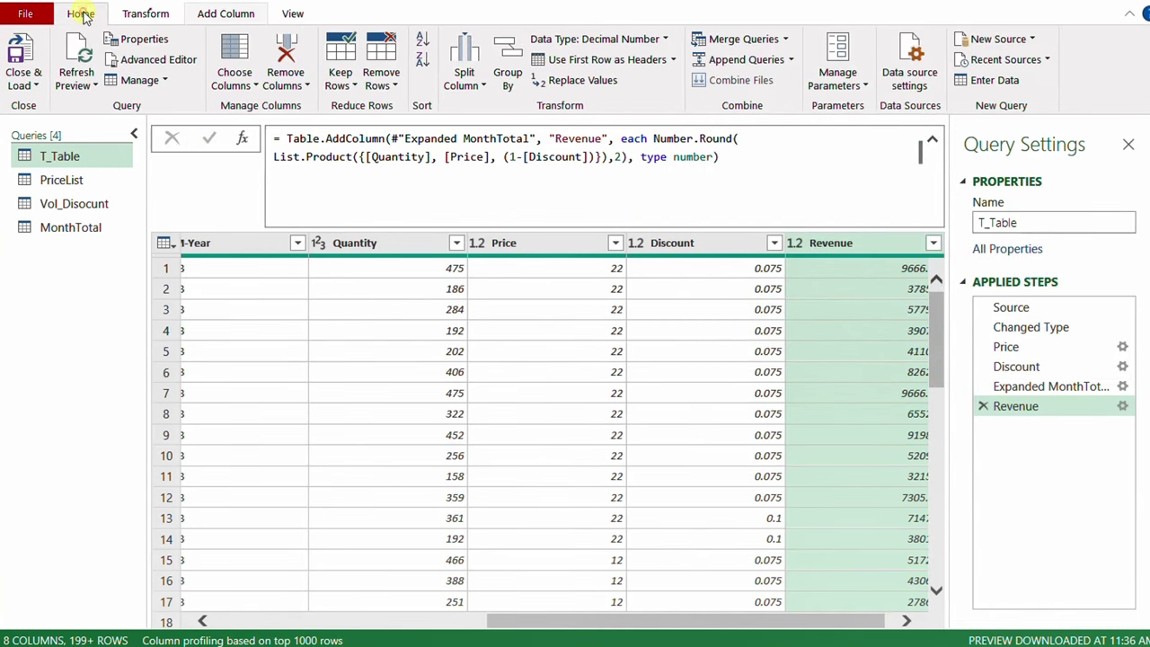
{"action": "left_click", "coordinate": [23, 81]}
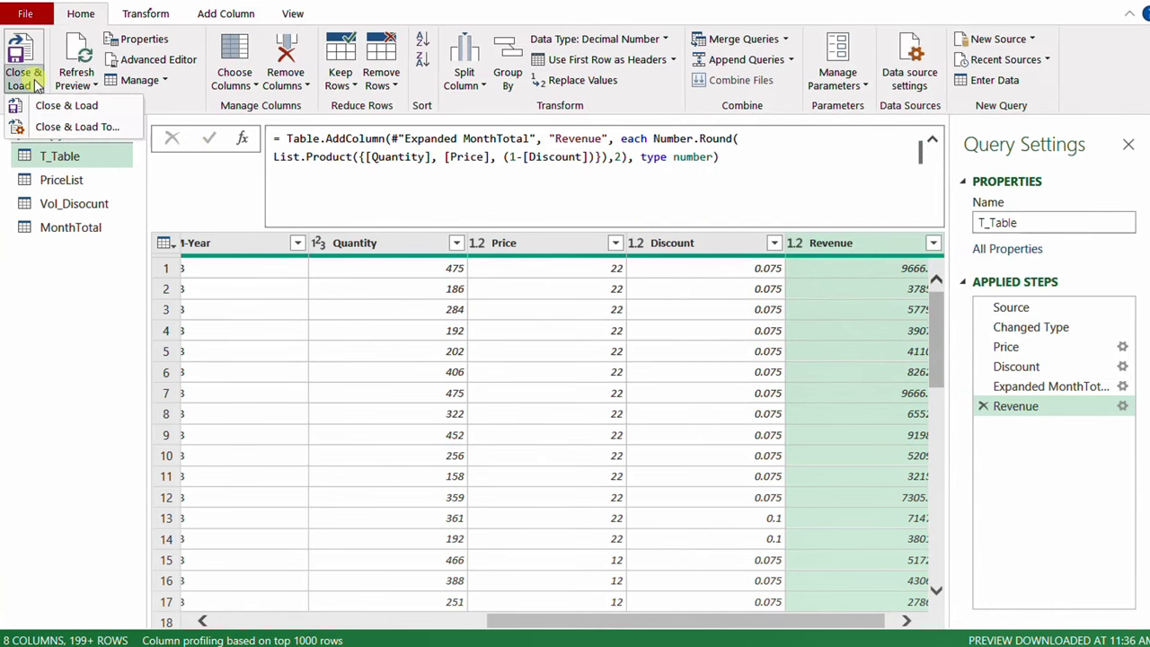
{"action": "left_click", "coordinate": [63, 127]}
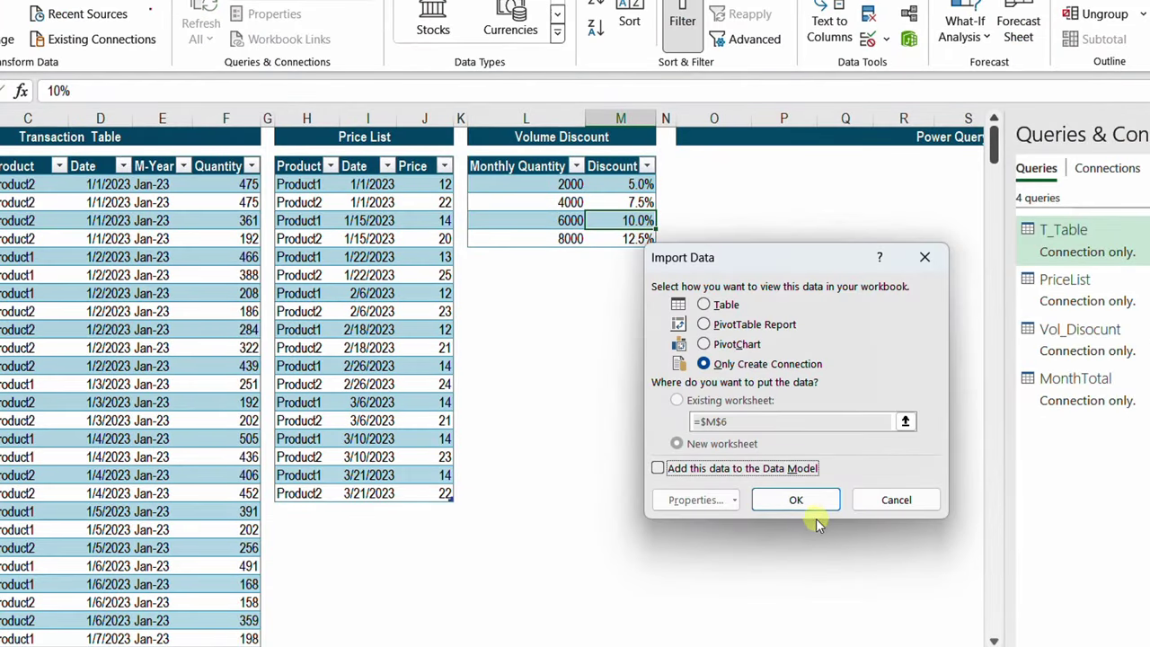
{"action": "left_click", "coordinate": [796, 502]}
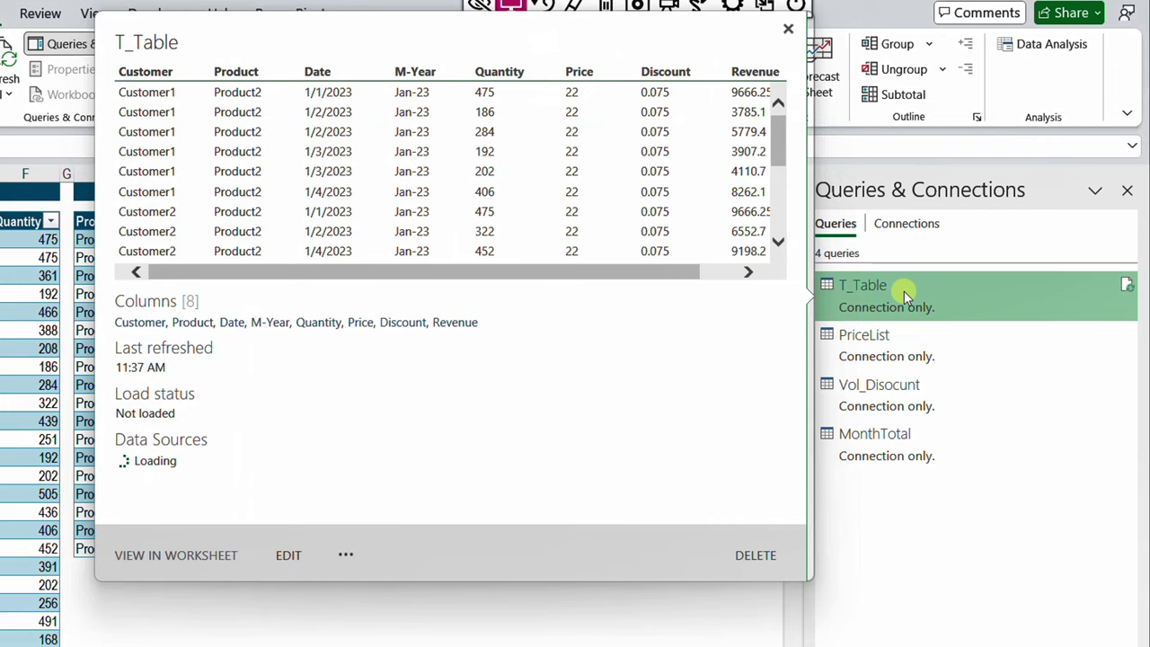
Load the T_Table query as a table into the existing worksheet at cell O3.
{"action": "right_click", "coordinate": [904, 291]}
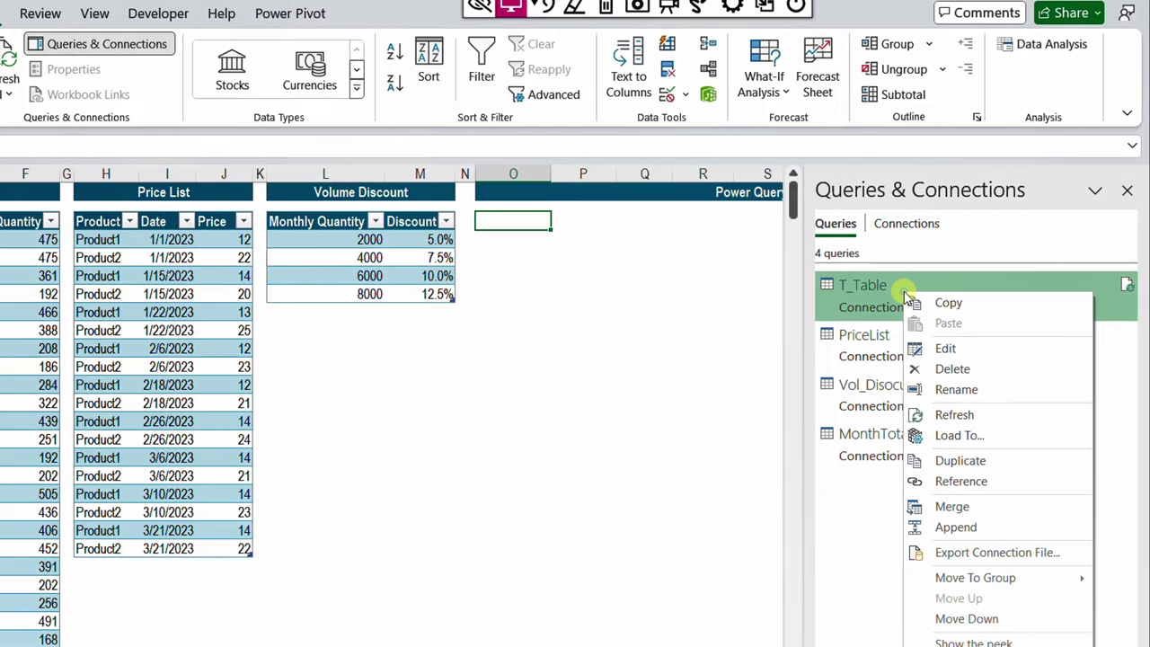
{"action": "left_click", "coordinate": [958, 434]}
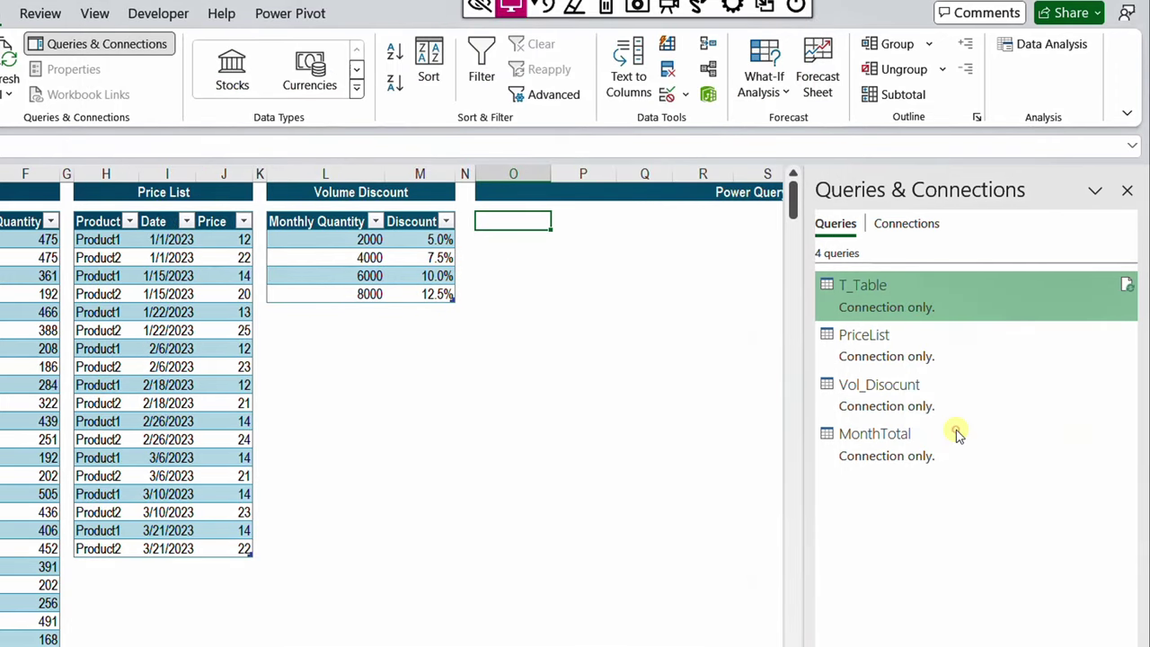
{"action": "left_click", "coordinate": [537, 361]}
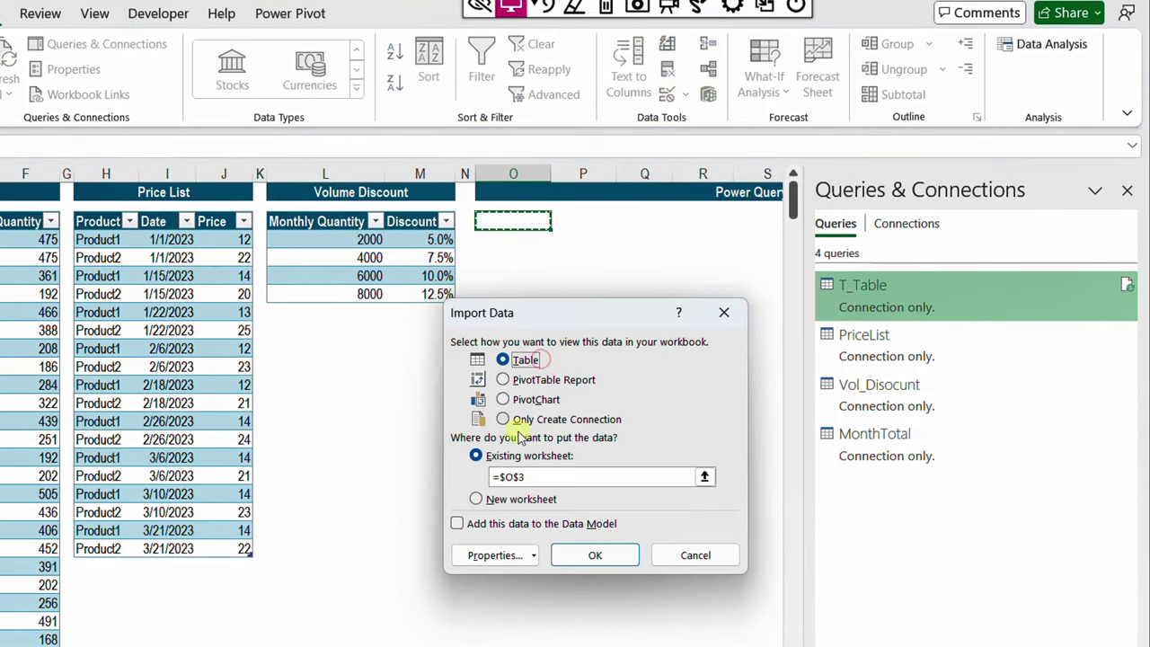
{"action": "left_click", "coordinate": [594, 557]}
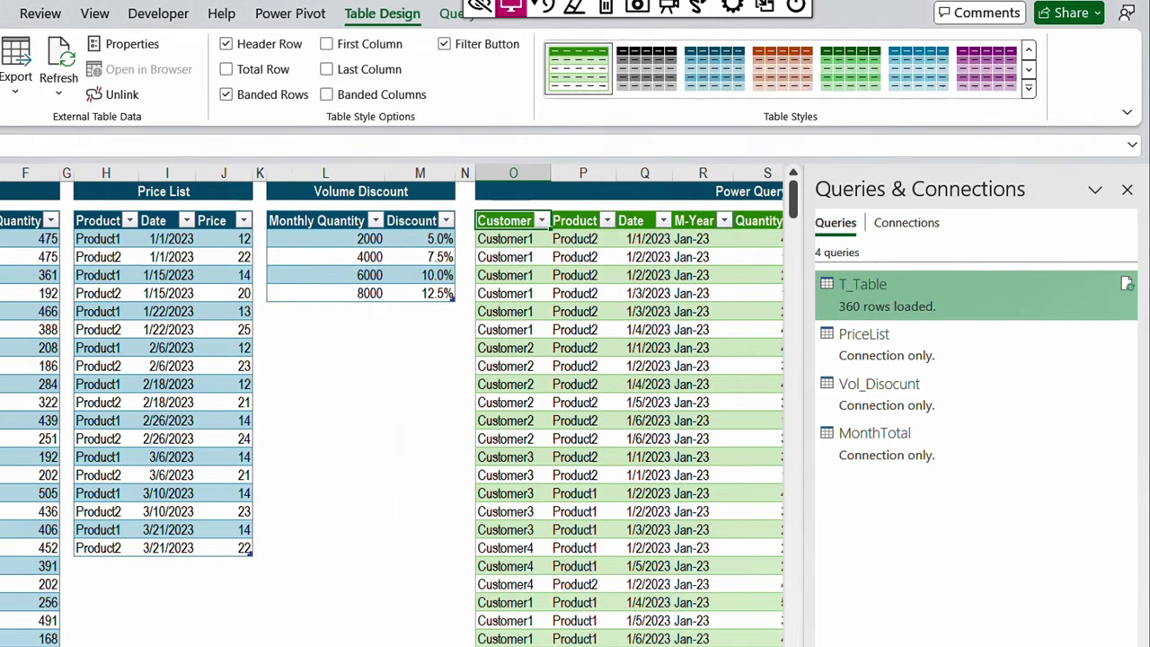
Go through the Price column of the Power Query Results table and select its first price cell.
{"action": "scroll", "coordinate": [321, 421], "scroll_direction": "right", "scroll_amount": 5}
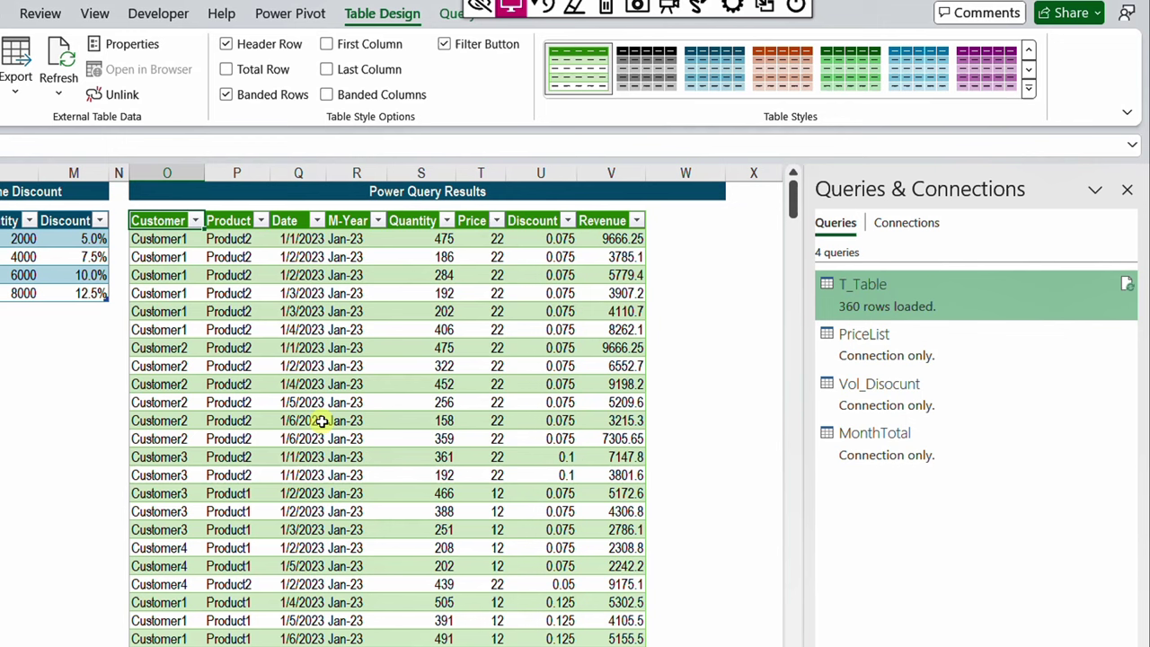
{"action": "left_click", "coordinate": [499, 239]}
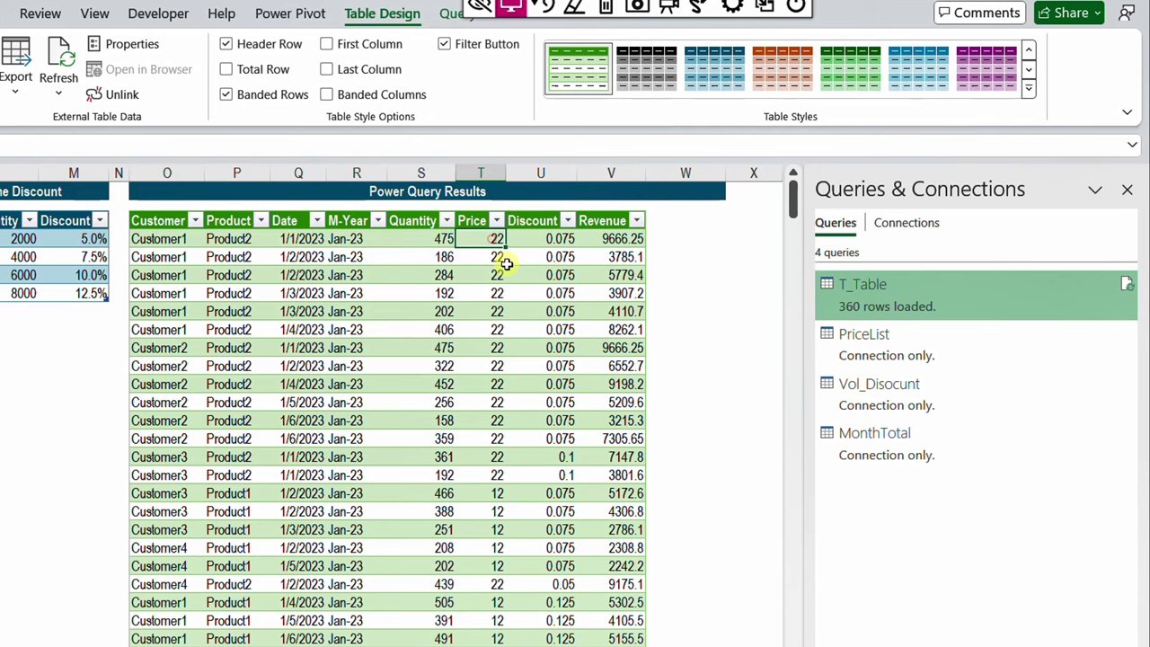
{"action": "key", "text": "ctrl+Down"}
{"action": "key", "text": "ctrl+Up"}
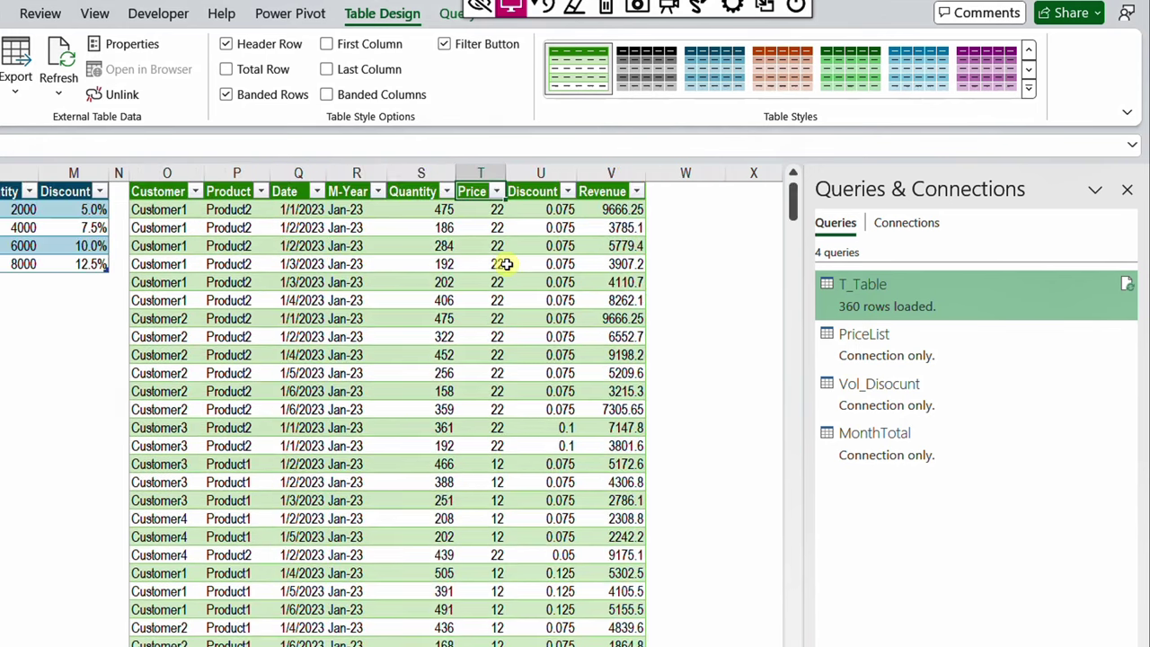
{"action": "key", "text": "Up"}
{"action": "key", "text": "Down"}
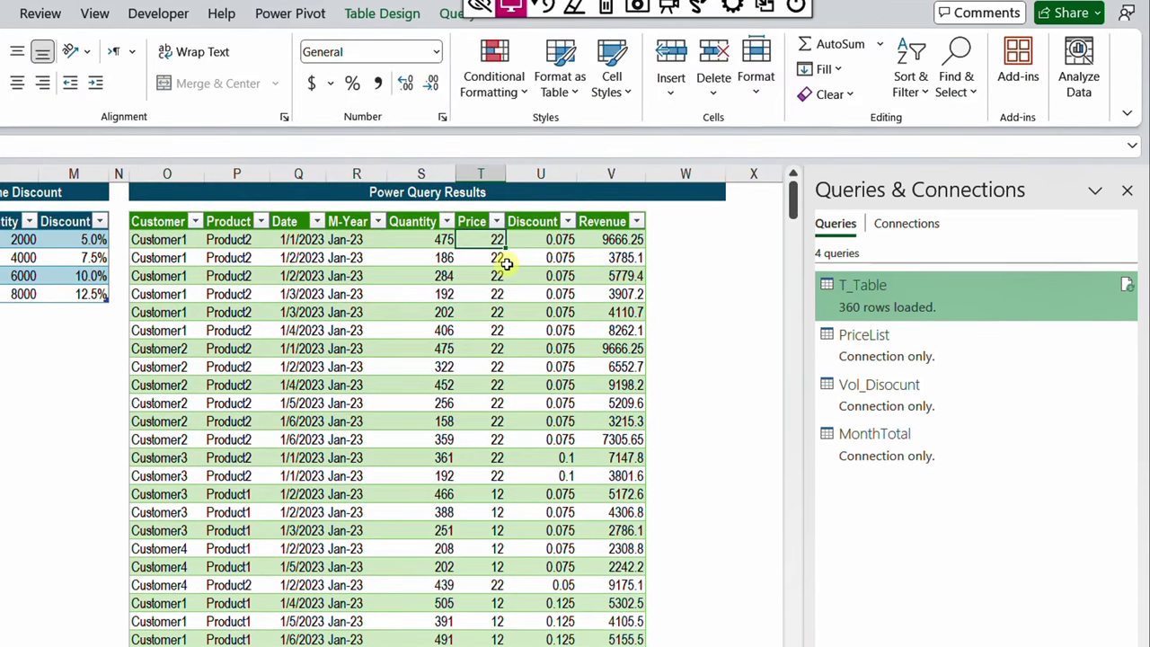